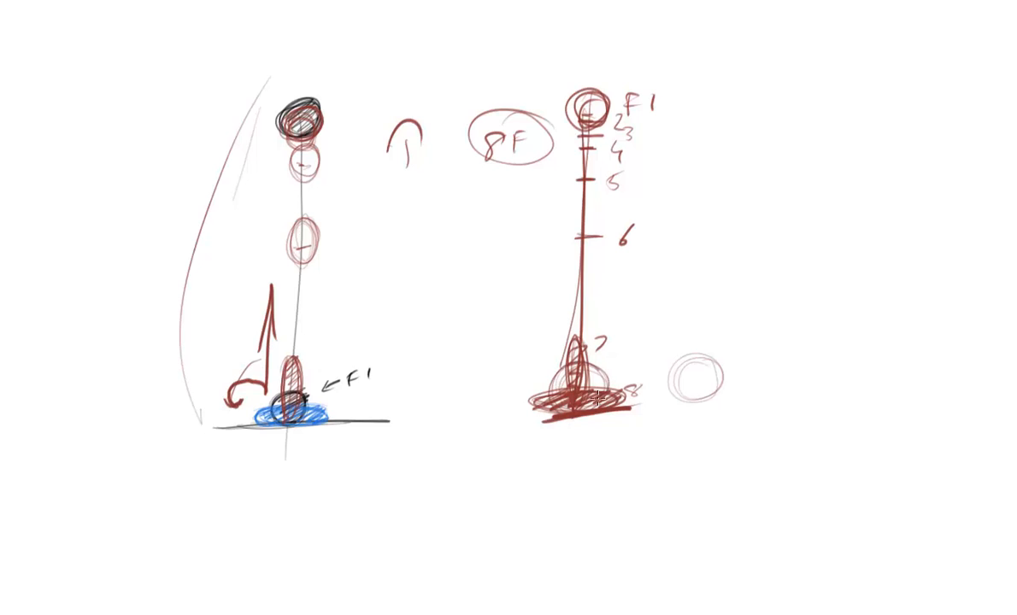
Step: Write a 9 beside the base of the second bounce diagram and draw a double-headed arrow between the two diagrams
left_click_drag(622, 358, 622, 379)
left_click_drag(421, 270, 505, 272)
left_click_drag(485, 262, 487, 280)
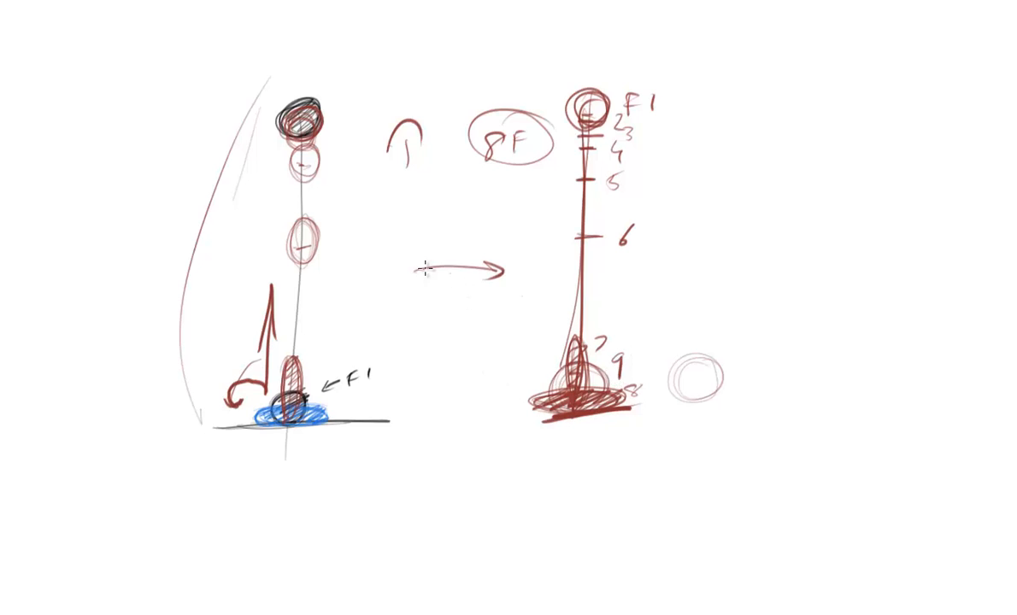
left_click_drag(419, 253, 399, 289)
Step: Draw an arrow towards the top ball position of the second diagram and add an encircled note reading 9F and 5F beside it
left_click_drag(678, 134, 700, 166)
mouse_move(664, 150)
left_mouse_down()
mouse_move(661, 129)
mouse_move(709, 165)
left_mouse_up()
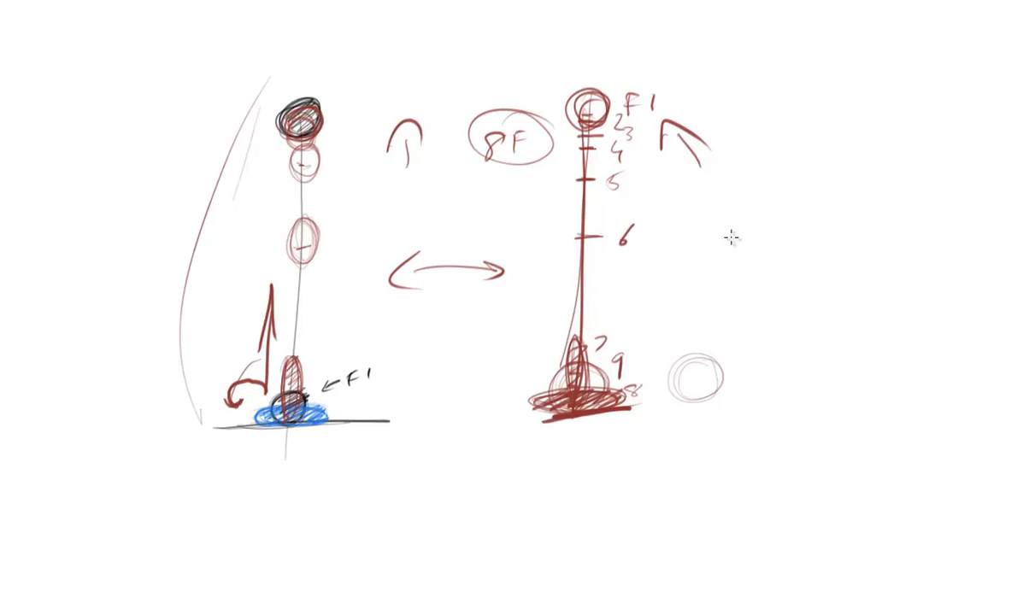
mouse_move(730, 249)
left_mouse_down()
mouse_move(758, 235)
mouse_move(726, 246)
mouse_move(740, 247)
mouse_move(762, 286)
mouse_move(791, 271)
left_mouse_up()
mouse_move(773, 283)
left_mouse_down()
mouse_move(824, 327)
mouse_move(791, 318)
mouse_move(836, 374)
mouse_move(863, 376)
left_mouse_up()
left_click_drag(863, 367, 872, 368)
mouse_move(749, 246)
left_mouse_down()
mouse_move(812, 388)
mouse_move(911, 367)
left_mouse_up()
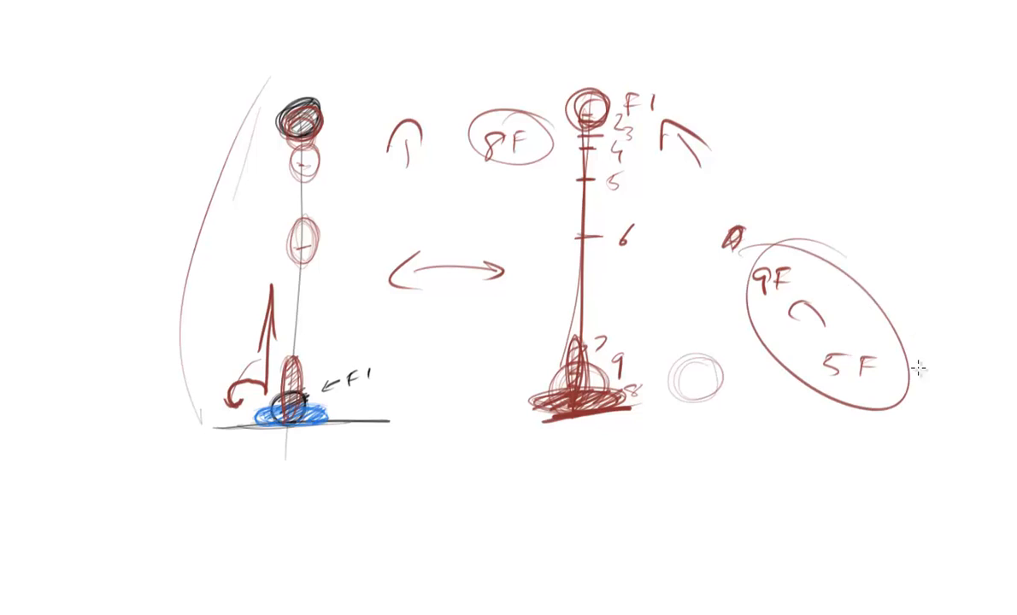
left_click_drag(724, 350, 893, 284)
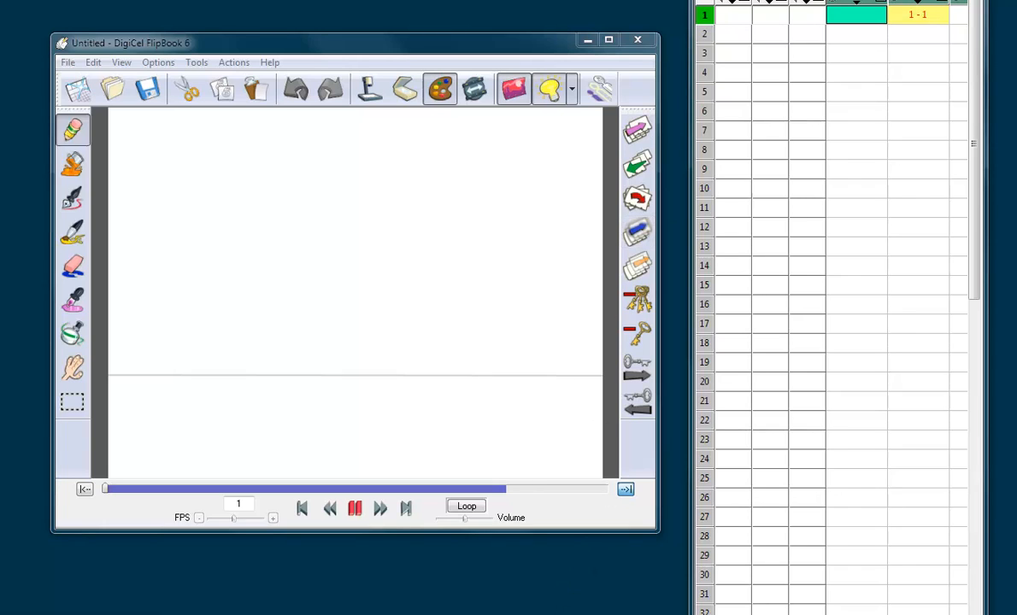
Step: Reposition the XSheet window so its level headers show and make frame 1 of level 2 active
left_click_drag(767, 0, 772, 8)
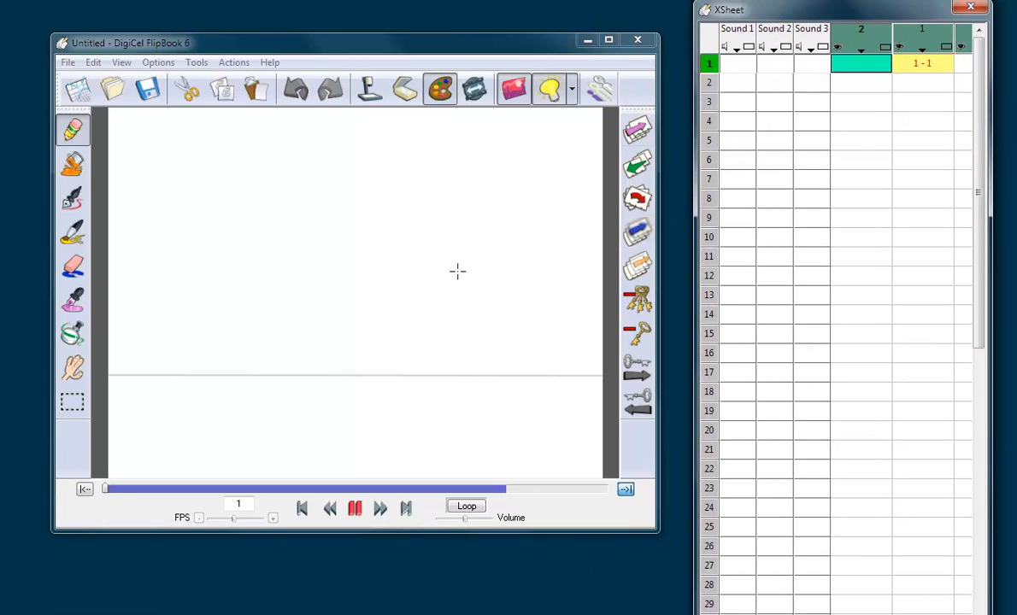
left_click(870, 65)
left_click(981, 101)
left_click_drag(981, 102, 949, 84)
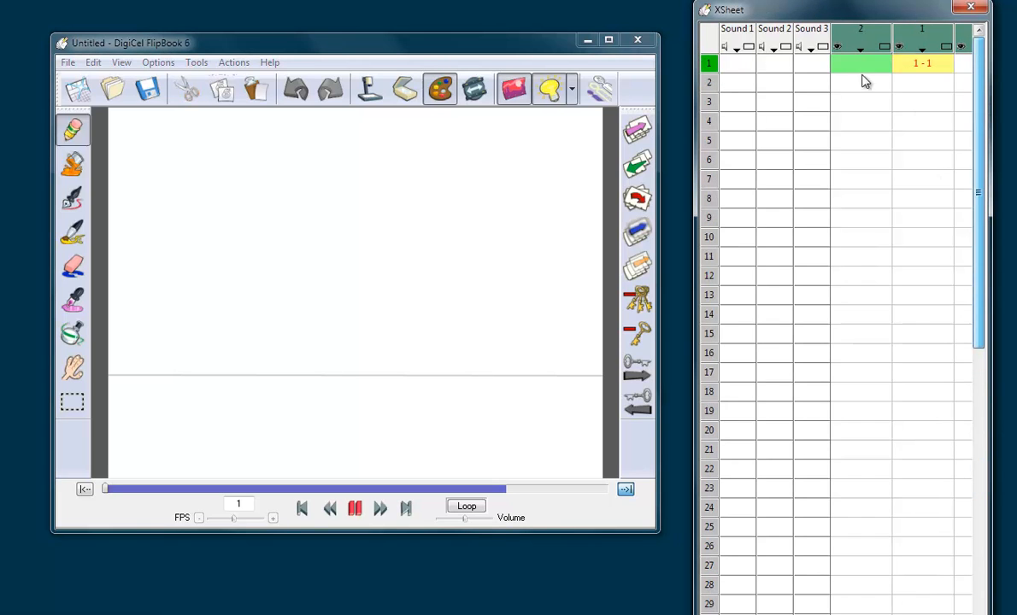
Step: View the properties of level 1 and its ground line drawing at frame 1
left_click(872, 64)
left_click(921, 50)
double_click(920, 51)
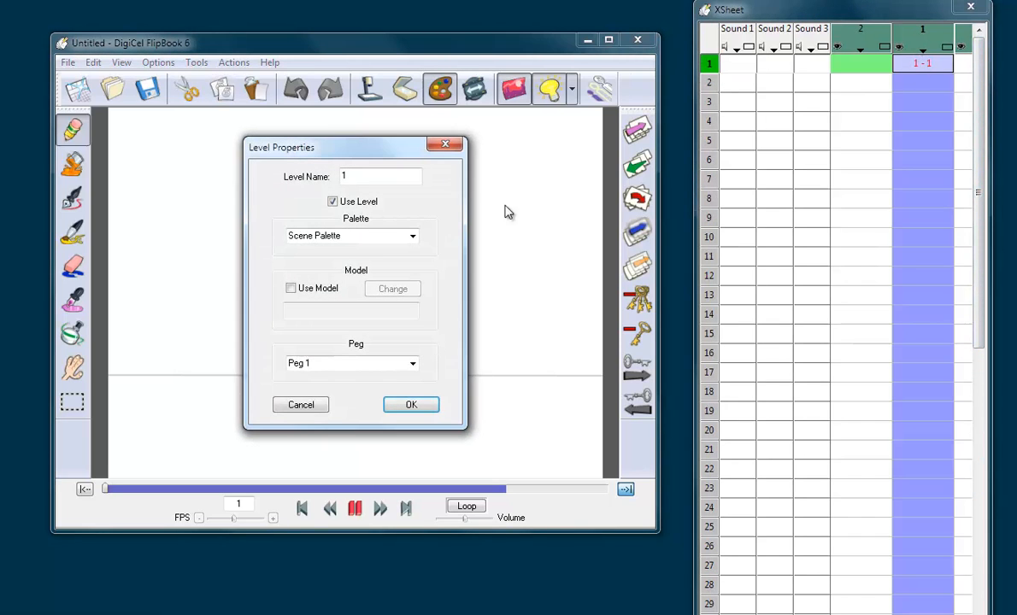
left_click(448, 145)
left_click(917, 63)
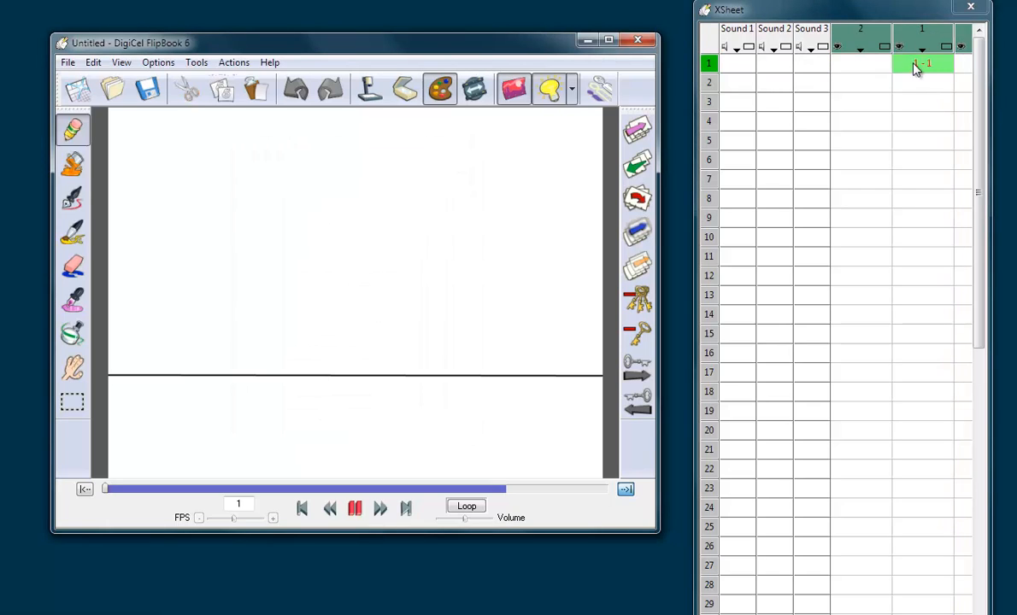
Step: Draw a small solid black ball on the ground line in frame 1 of level 2 and erase its stray edge
left_click(869, 66)
left_click(874, 48)
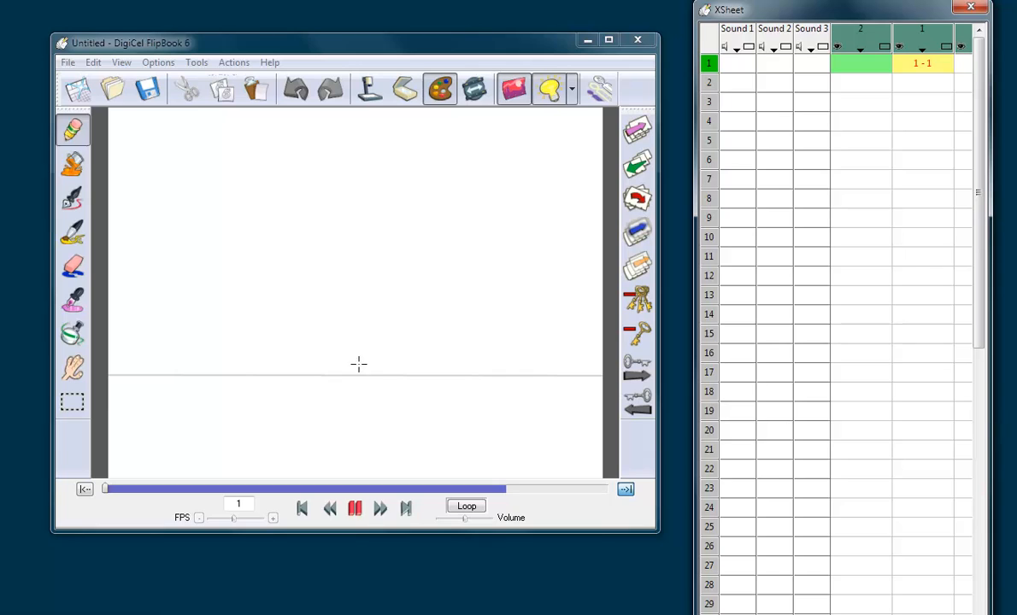
left_click_drag(365, 371, 355, 378)
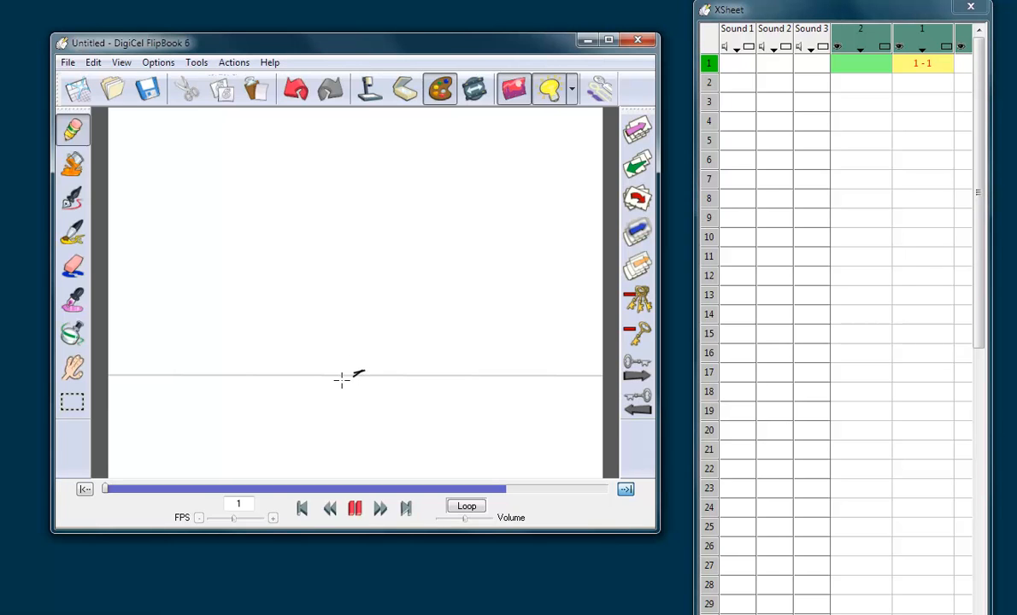
key("ctrl+z")
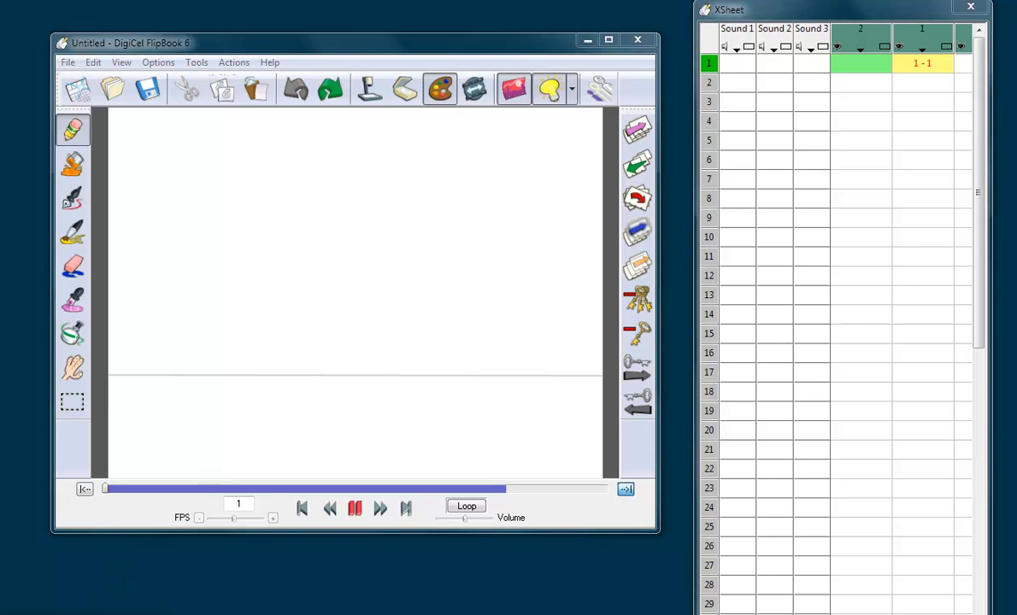
left_click(360, 370)
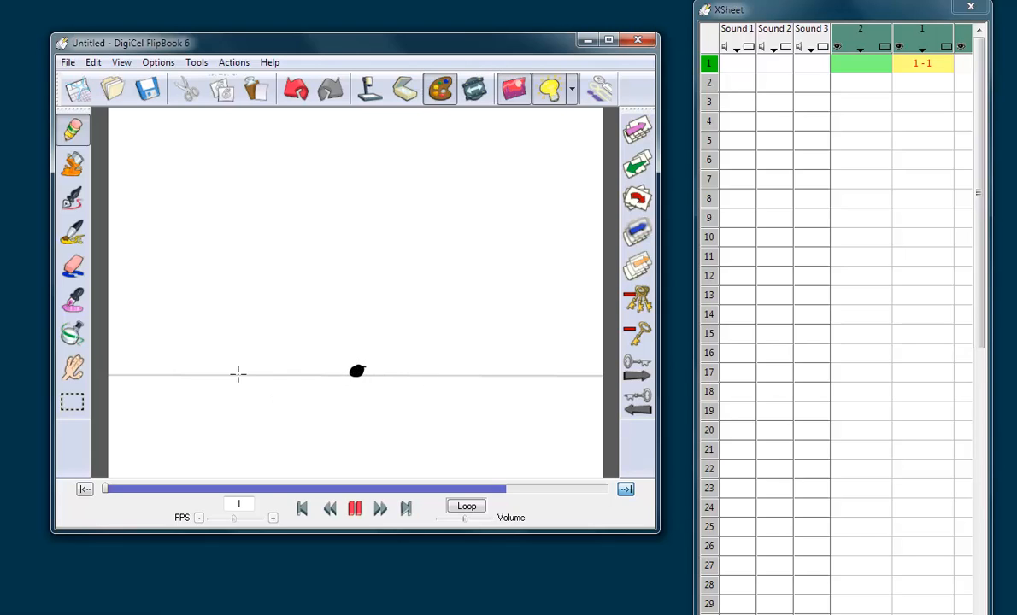
left_click(73, 267)
Step: Cut the ball in frame 1 of level 2 and paste it back in place
left_click(82, 407)
left_click_drag(318, 347, 394, 389)
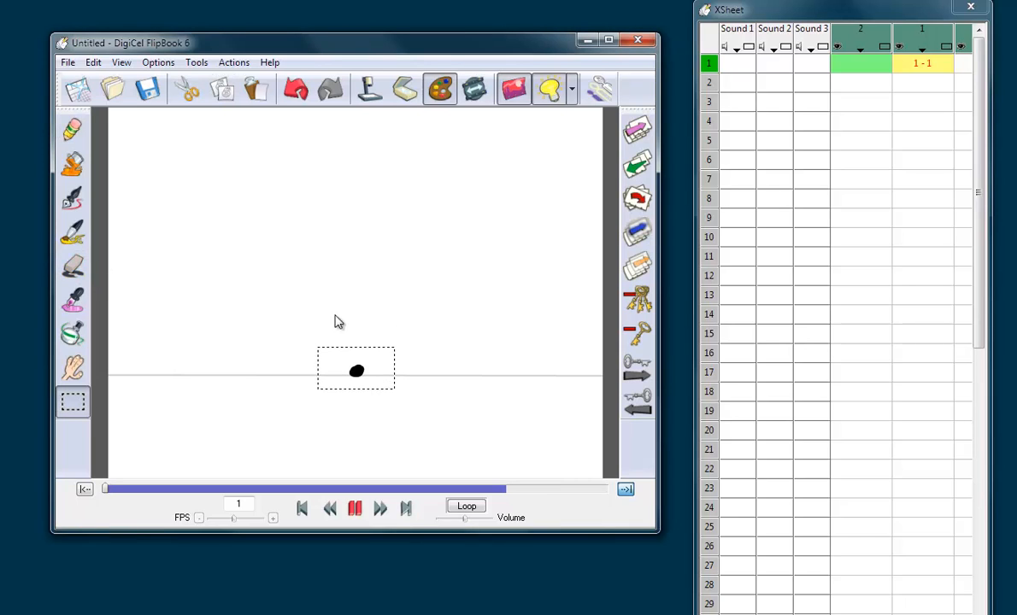
left_click(183, 89)
left_click(255, 82)
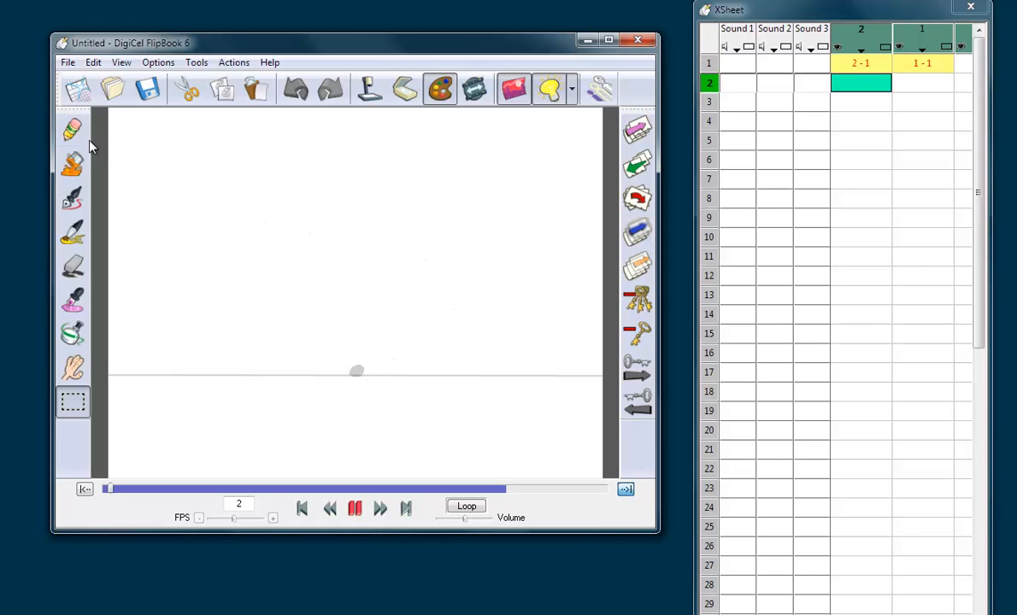
left_click(861, 68)
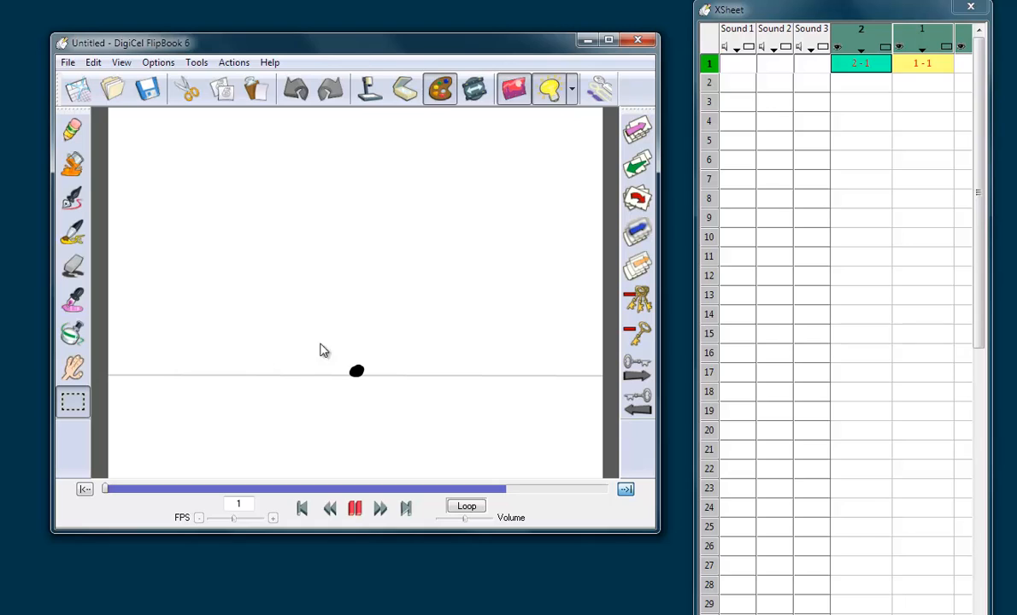
Step: Cut and restore the ball in frame 1, then paste a copy into frame 2 and raise it straight up above the ground
left_click_drag(318, 340, 402, 386)
left_click(186, 89)
left_click(257, 89)
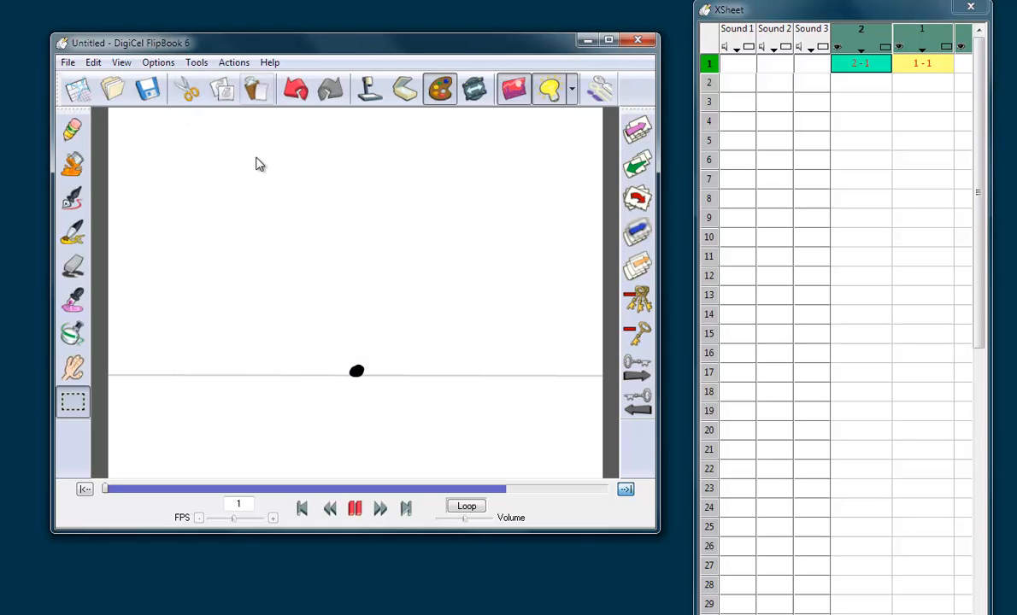
left_click(872, 83)
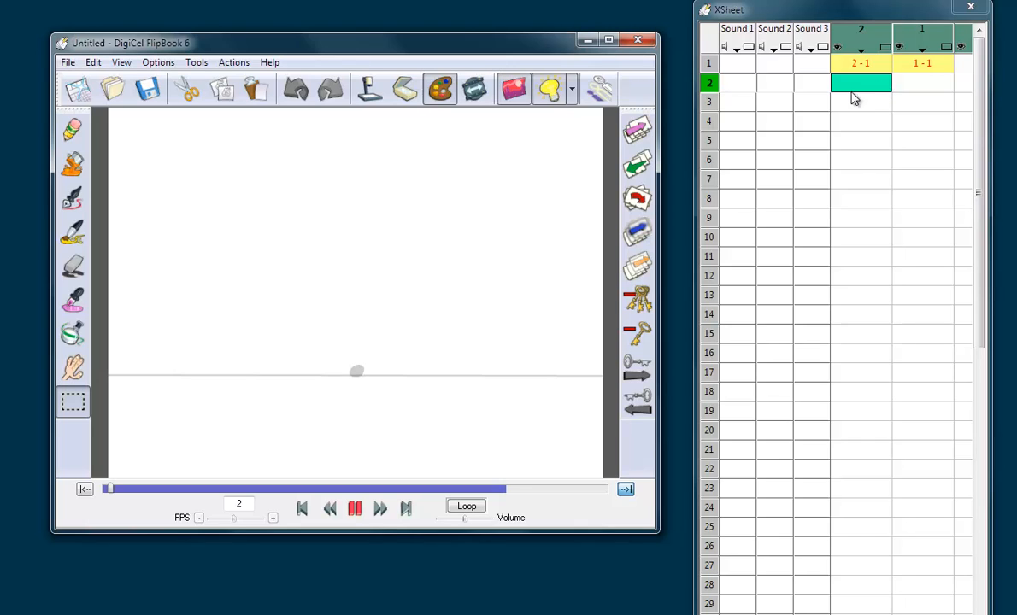
left_click(255, 89)
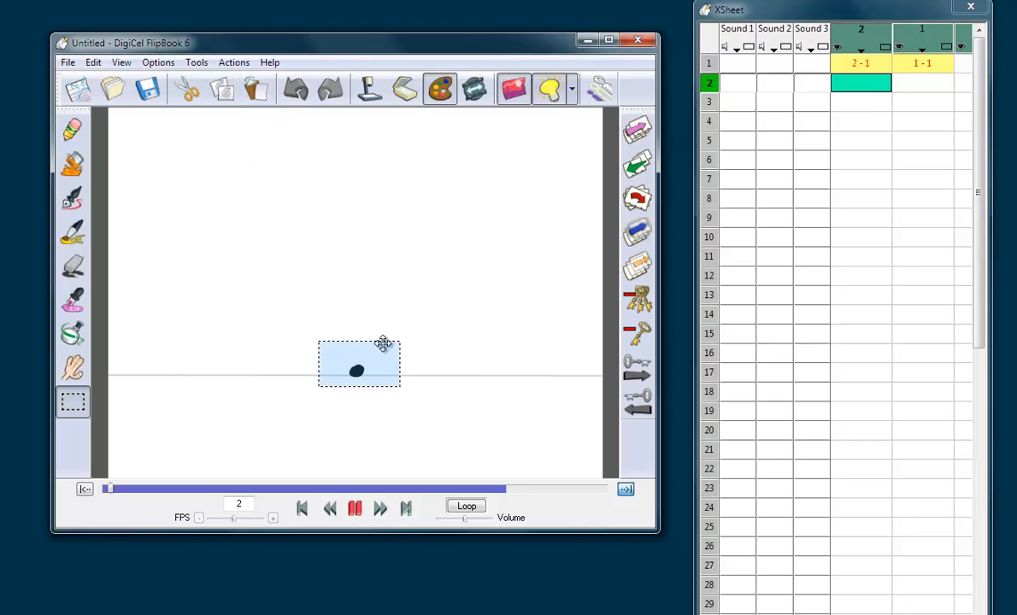
left_click_drag(377, 361, 376, 231)
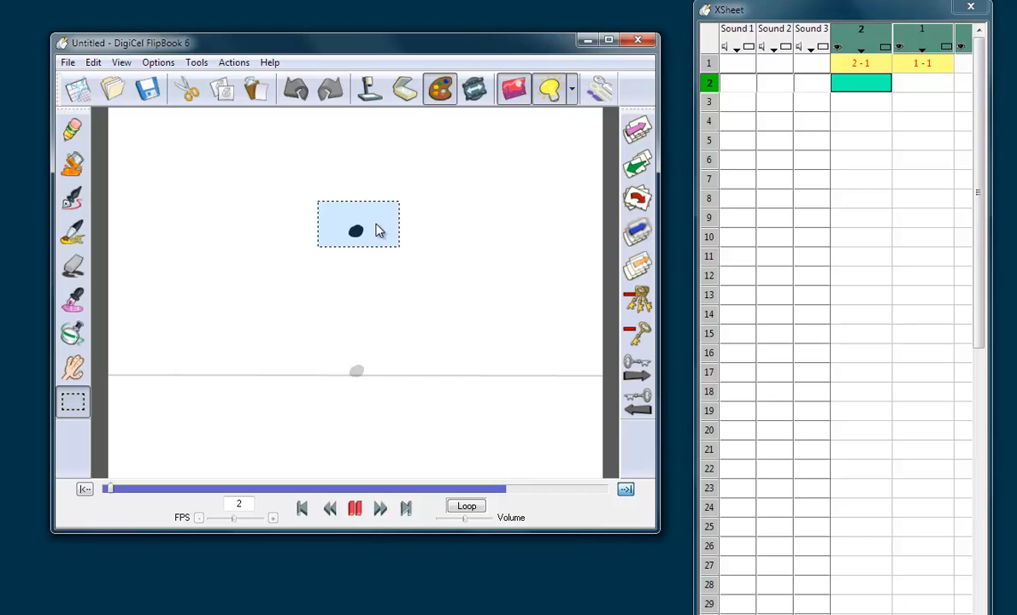
left_click(410, 279)
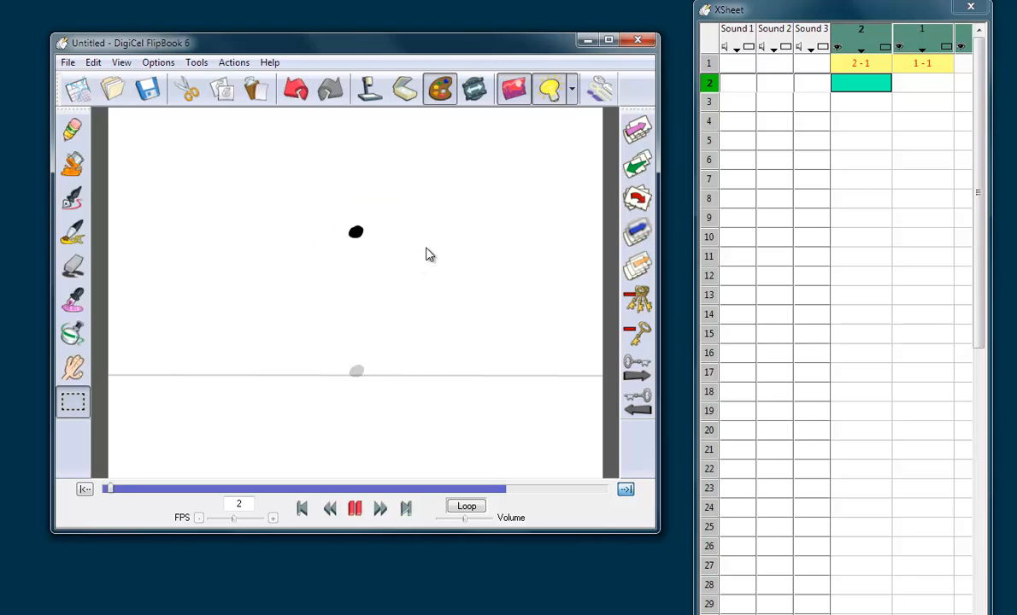
Step: Paste the ball into frame 3 of level 2 at its ground position
key("Left")
key("Right")
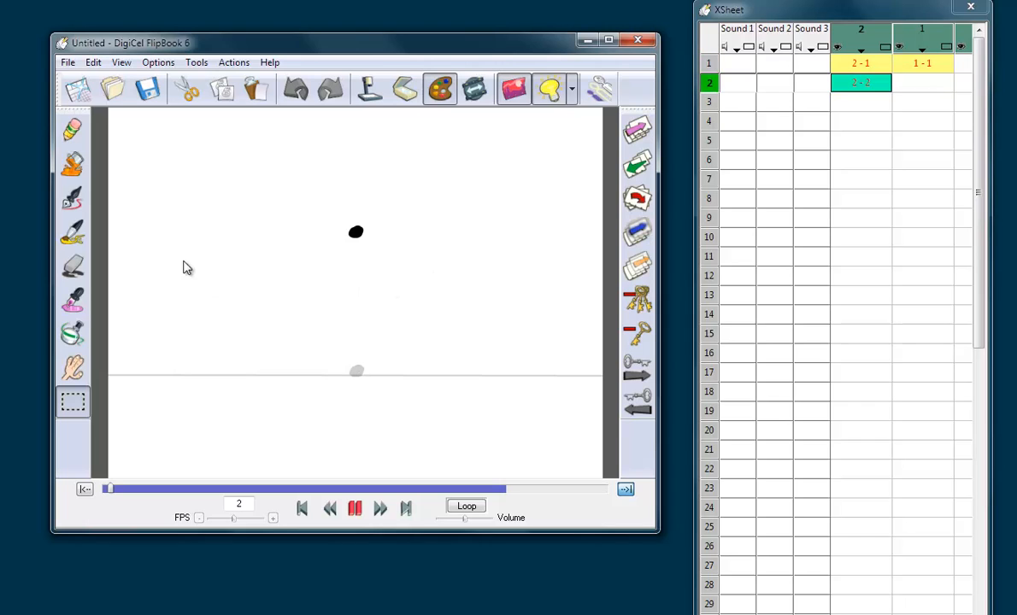
Step: Flip through frames 1 to 3 to check the ball's movement up and back down
key("Right")
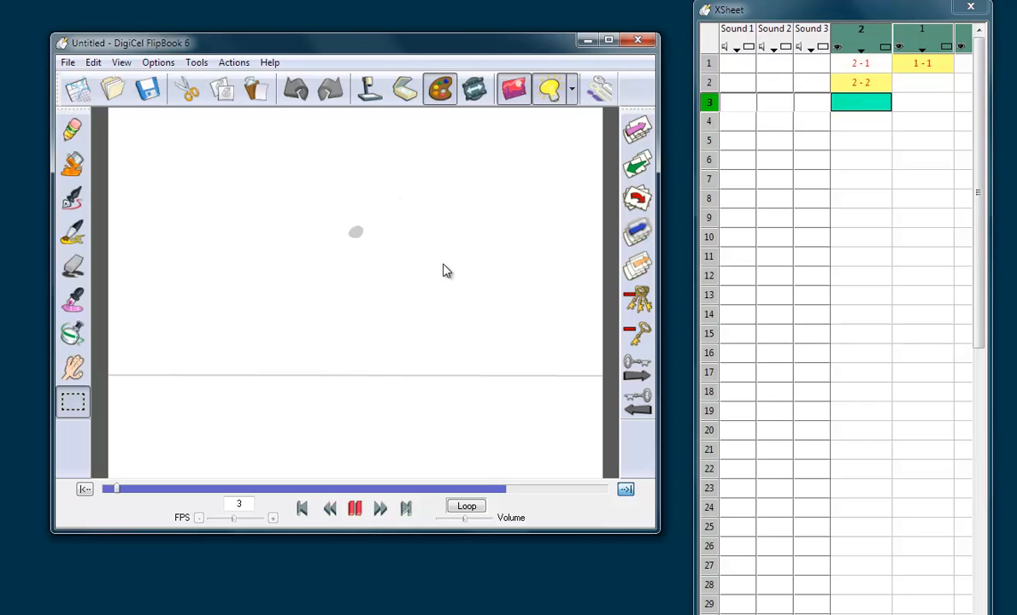
left_click(257, 91)
left_click(478, 232)
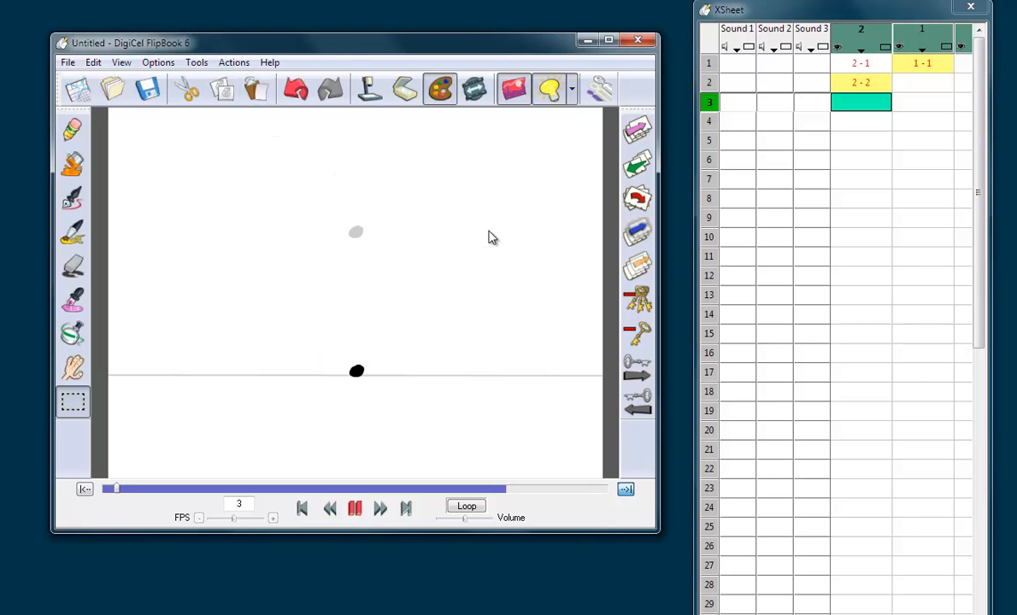
key("Left")
key("Left")
key("Right")
key("Left")
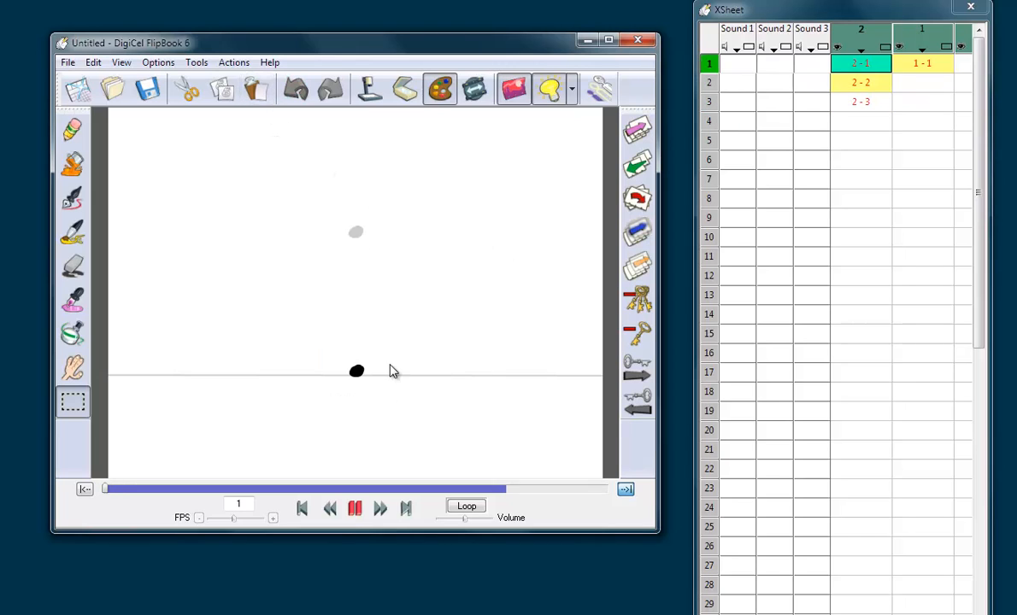
key("Right")
key("Left")
key("Right")
key("Right")
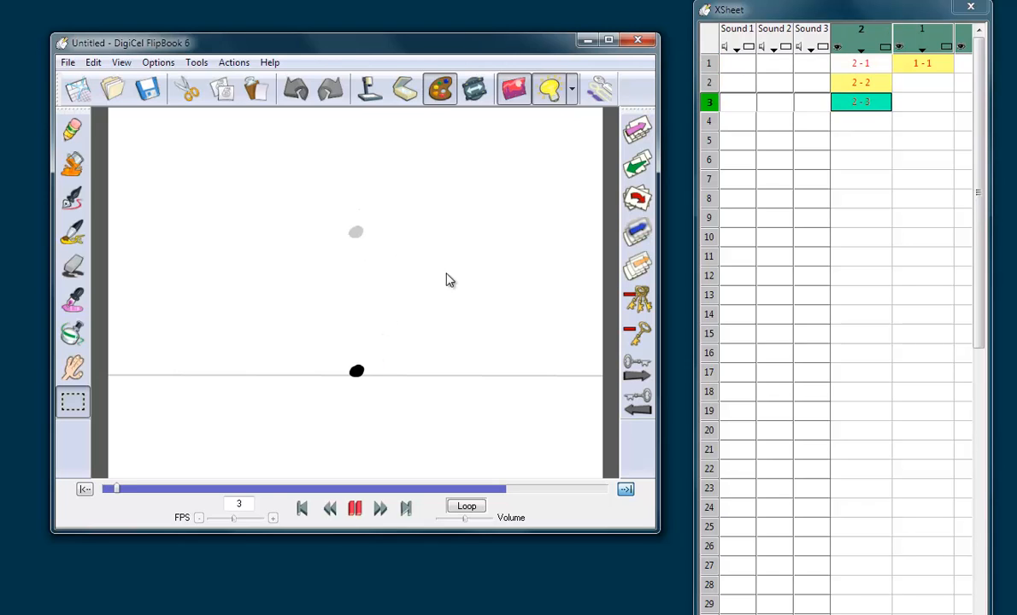
left_click(865, 65)
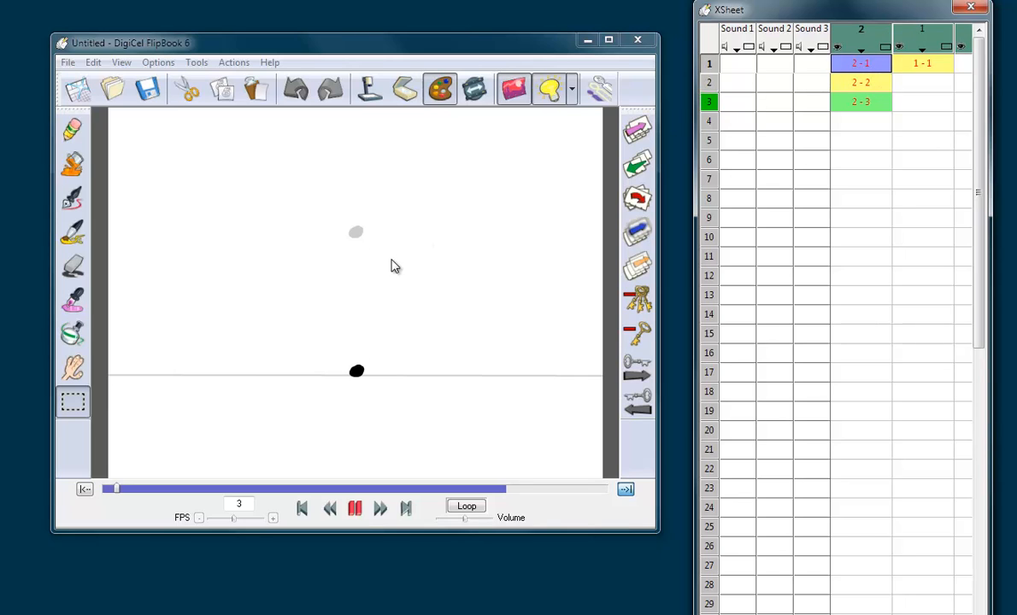
left_click(869, 63)
left_click(870, 102)
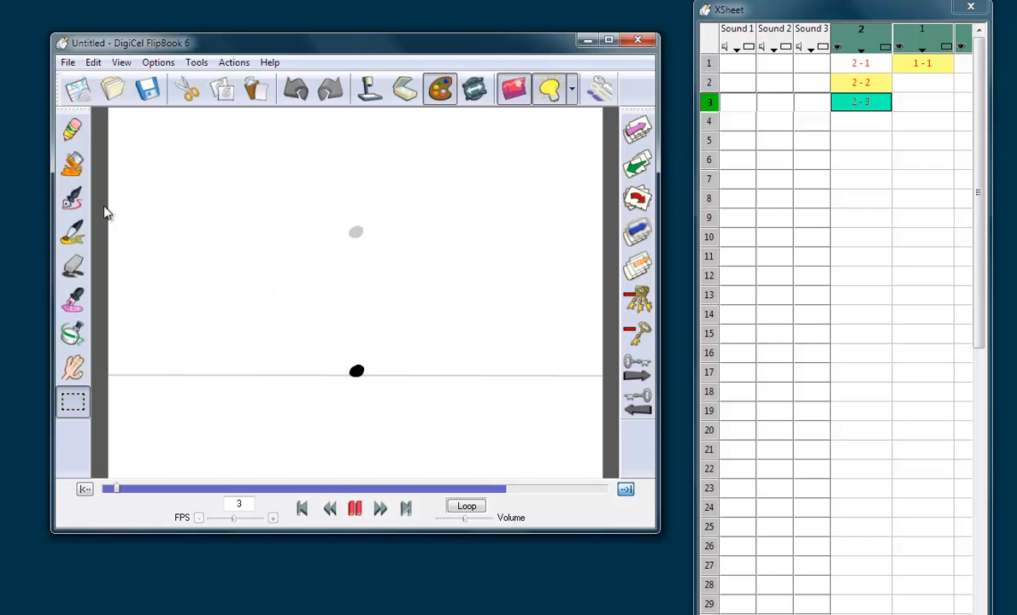
Step: Sketch small up and down arrows beside the ball and one pointing at its path, and move the XSheet window aside
left_click(75, 140)
left_click(294, 347)
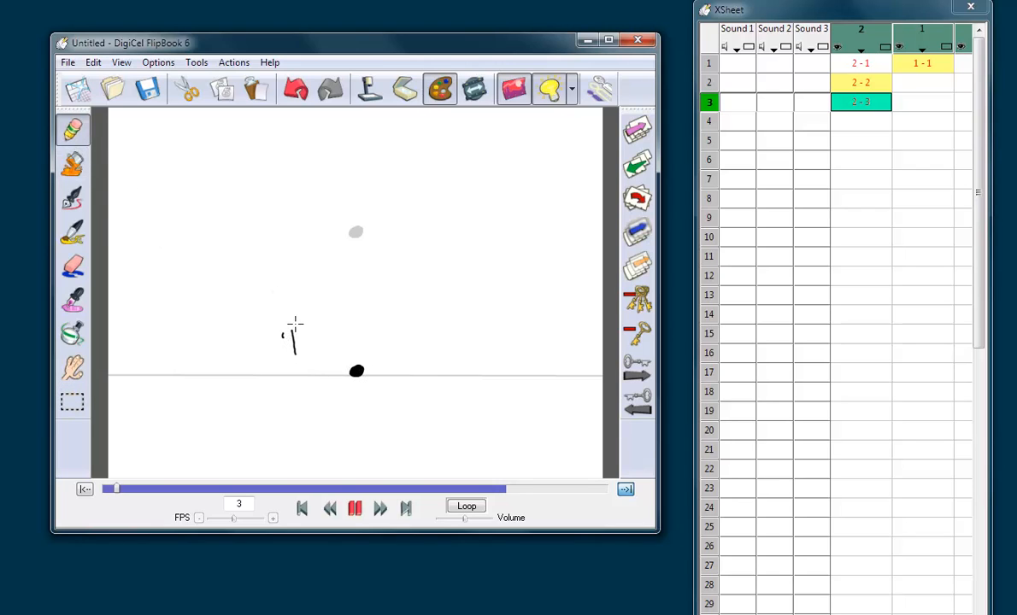
mouse_move(294, 324)
left_mouse_down()
mouse_move(250, 353)
mouse_move(259, 345)
left_mouse_up()
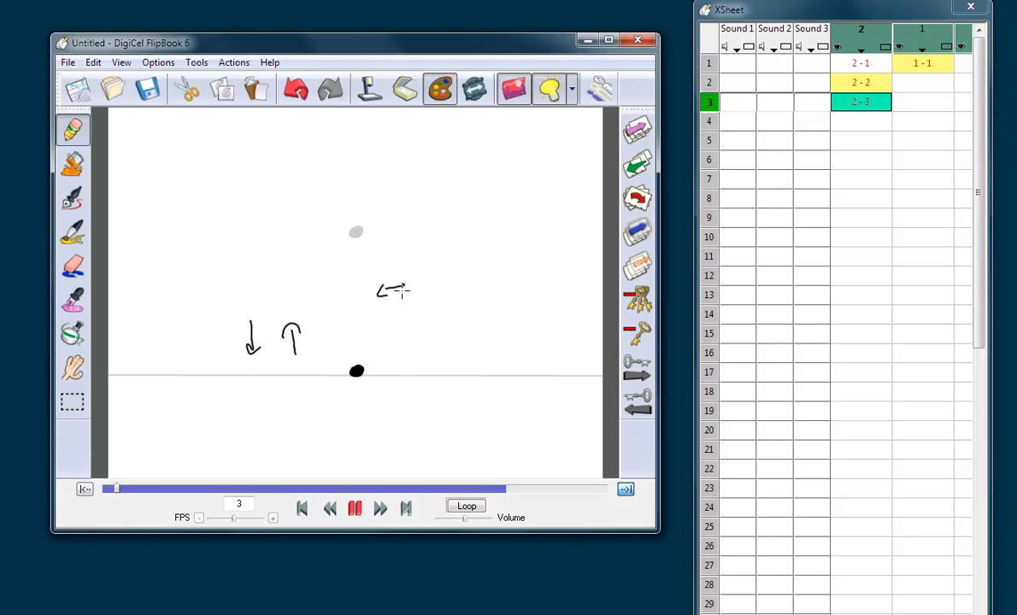
left_click_drag(403, 290, 406, 290)
left_click_drag(794, 17, 845, 25)
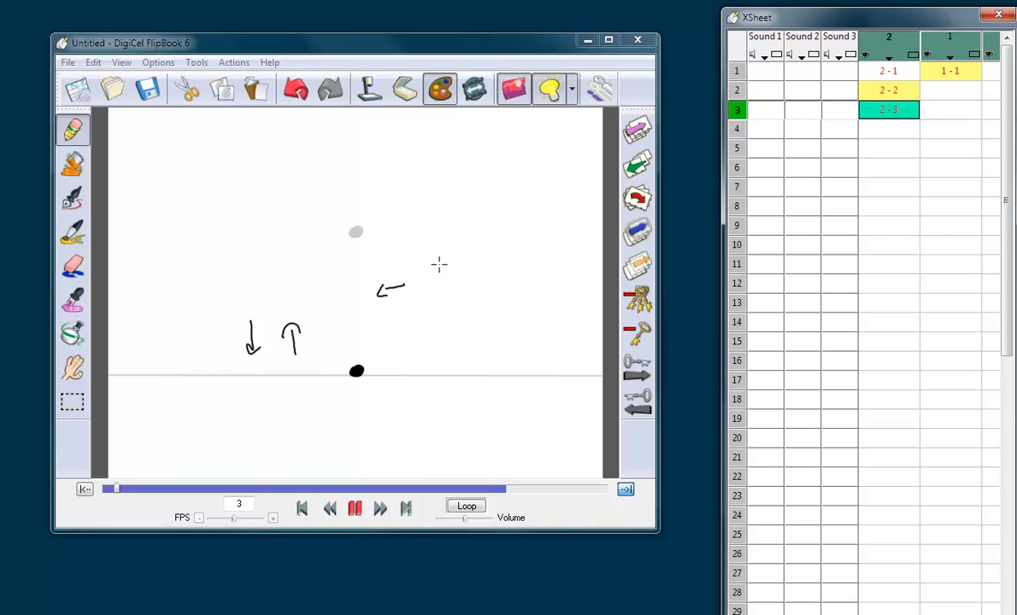
Step: Sketch a long upward arrow and a long downward arrow beside the ball's path, each labelled 5
mouse_move(437, 247)
left_mouse_down()
mouse_move(445, 336)
mouse_move(442, 249)
left_mouse_up()
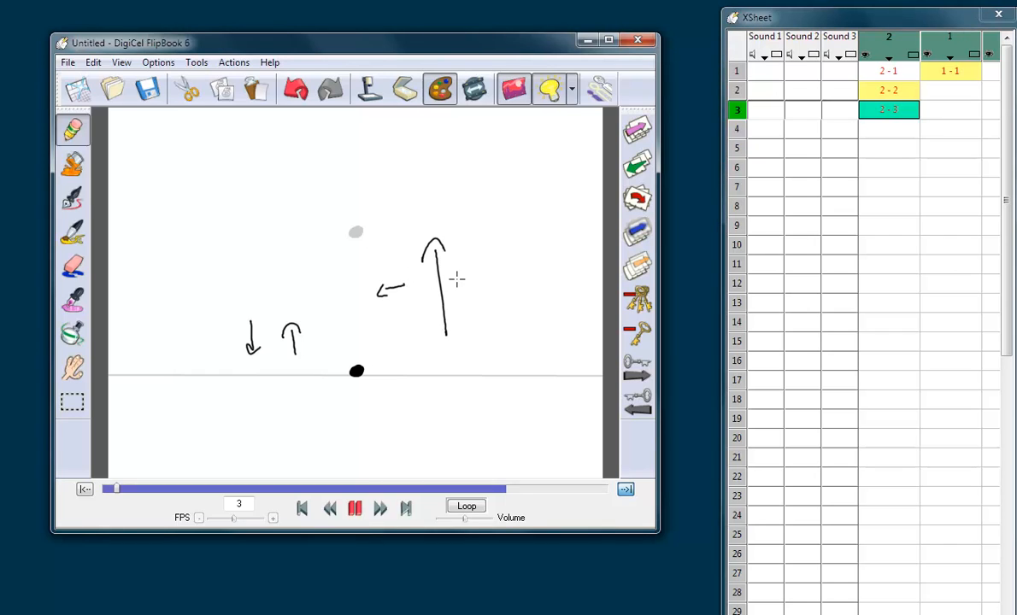
left_click_drag(511, 247, 513, 330)
left_click_drag(506, 314, 523, 320)
left_click_drag(453, 262, 453, 283)
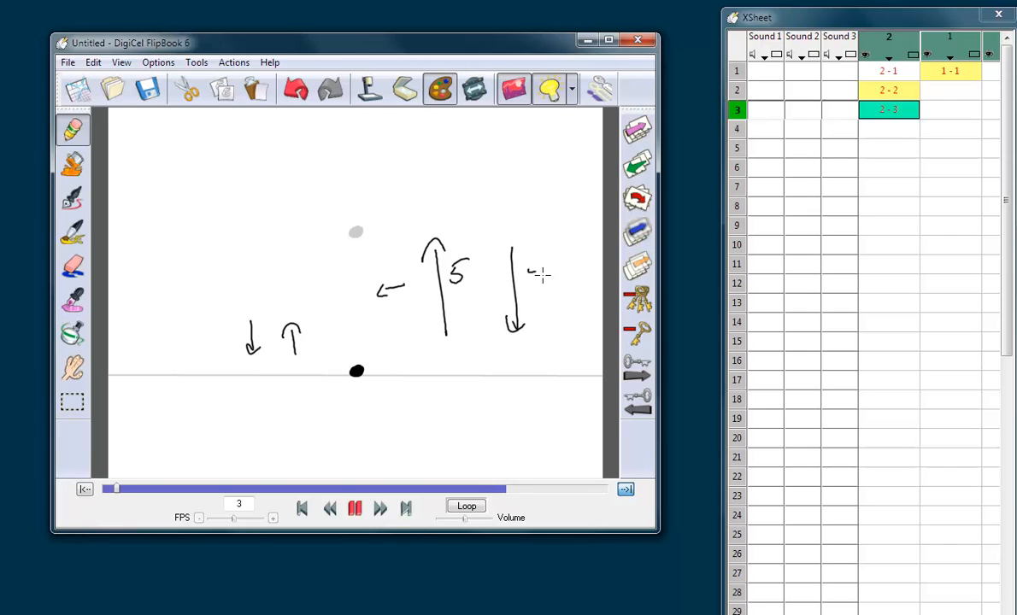
left_click_drag(552, 254, 536, 276)
Step: Cut all the arrow and number annotations from frame 3, keeping the ball, and return to the Pencil tool
left_click(72, 402)
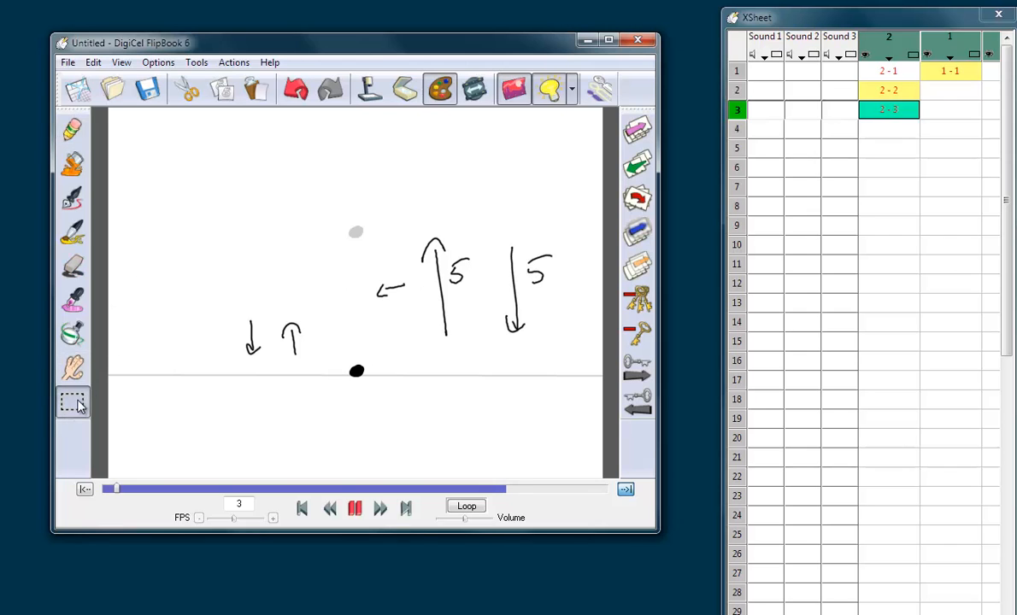
left_click_drag(201, 276, 330, 381)
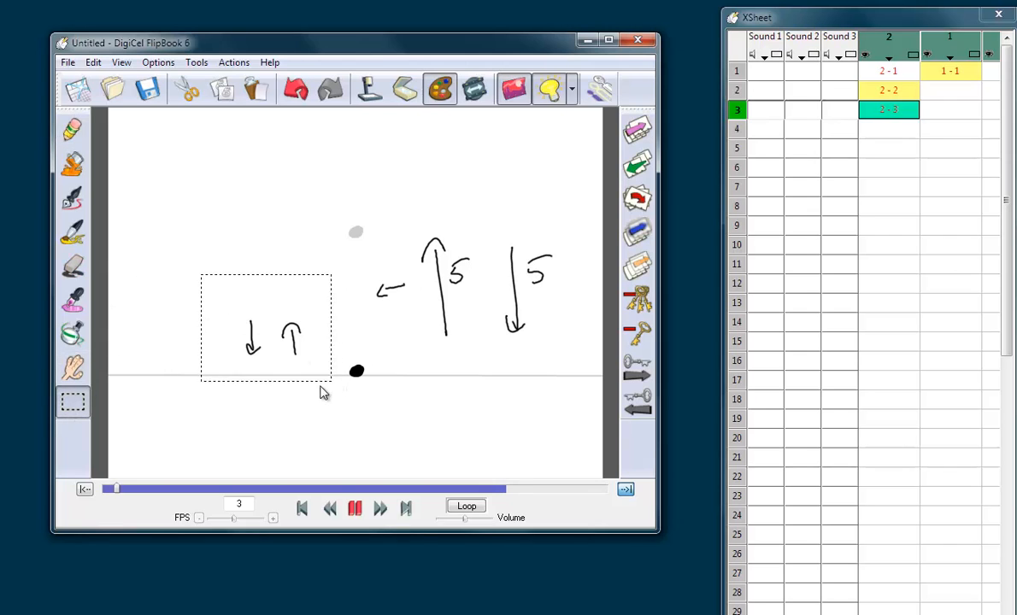
left_click(186, 89)
mouse_move(602, 216)
left_mouse_down()
mouse_move(447, 352)
mouse_move(400, 358)
mouse_move(374, 345)
left_mouse_up()
left_click(187, 89)
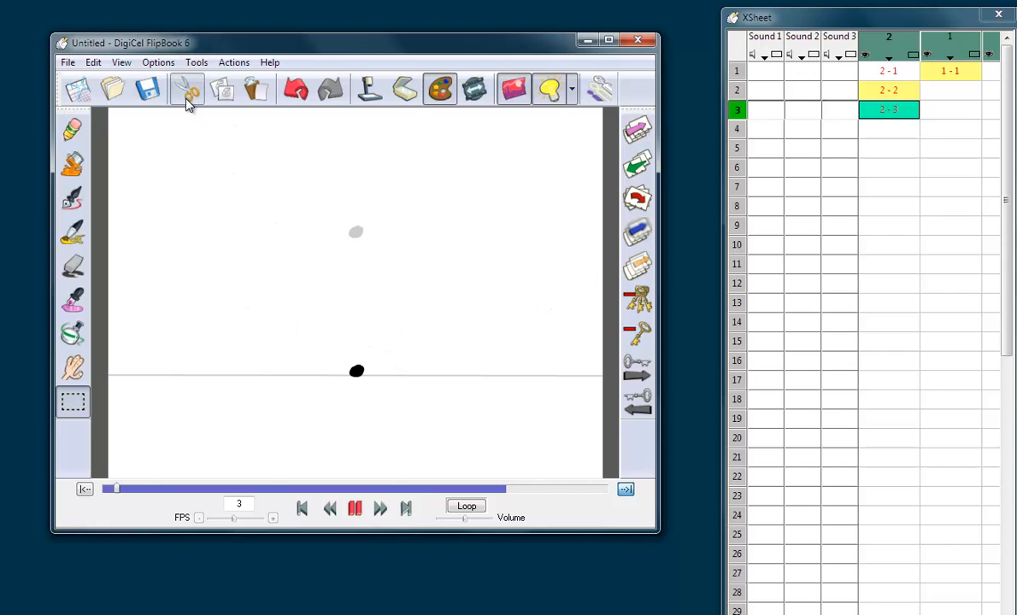
left_click(72, 128)
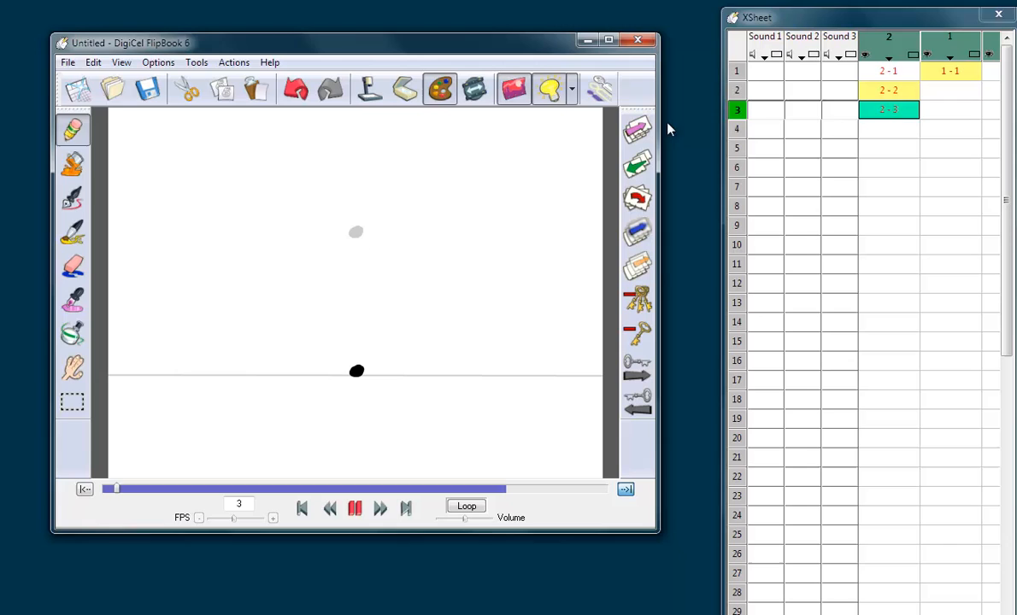
Step: Extend drawings 2-1 and 2-2 to five frames each, so 2-2 starts at frame 6 and 2-3 at frame 11
left_click(888, 76)
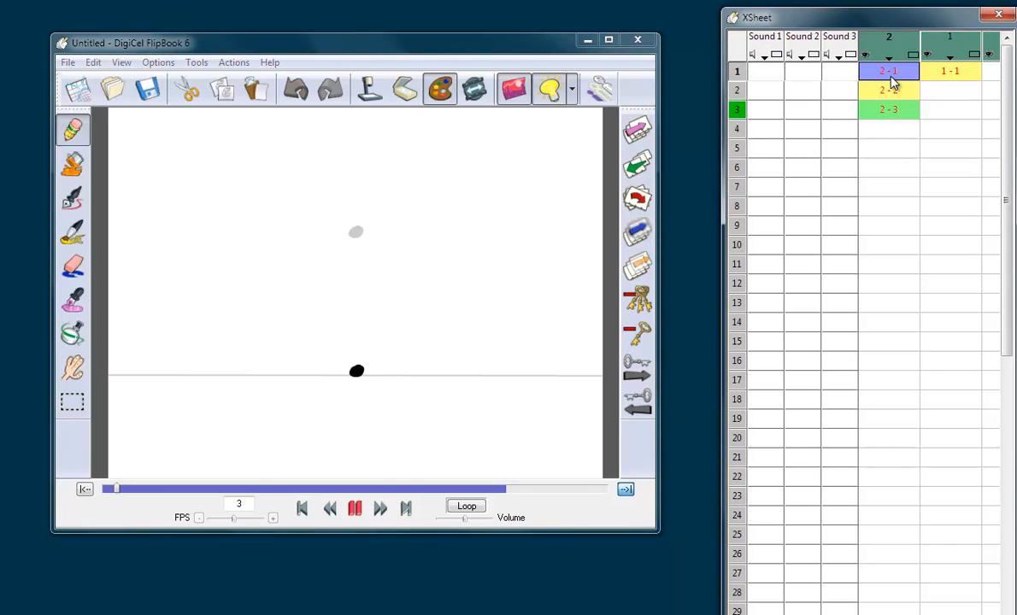
key("5")
key("5")
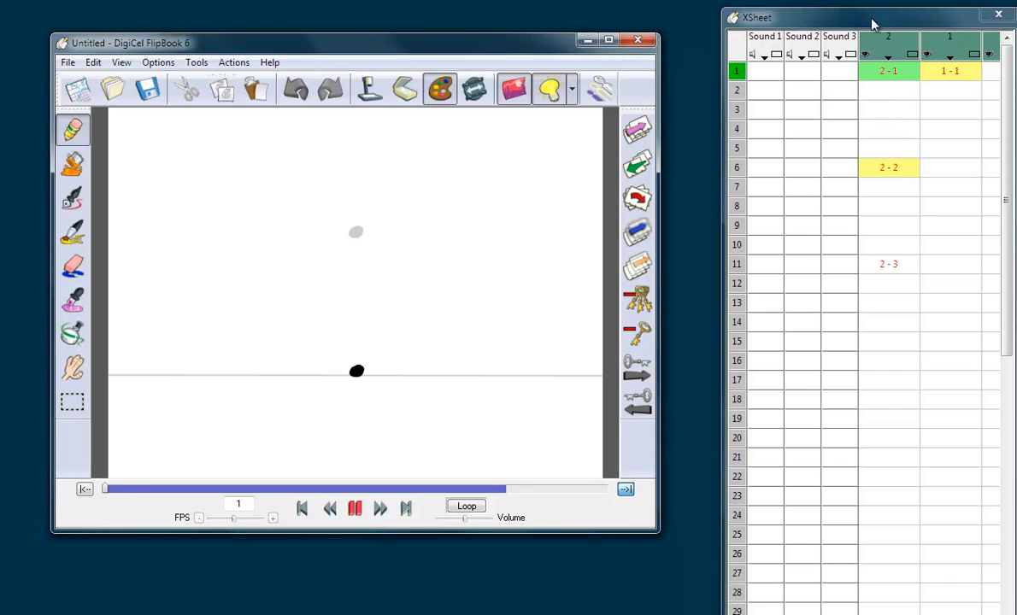
Step: Move the XSheet window closer to the drawing window and review the ball's key drawings at frames 1, 6 and 11
left_click_drag(889, 27, 838, 48)
left_click(839, 90)
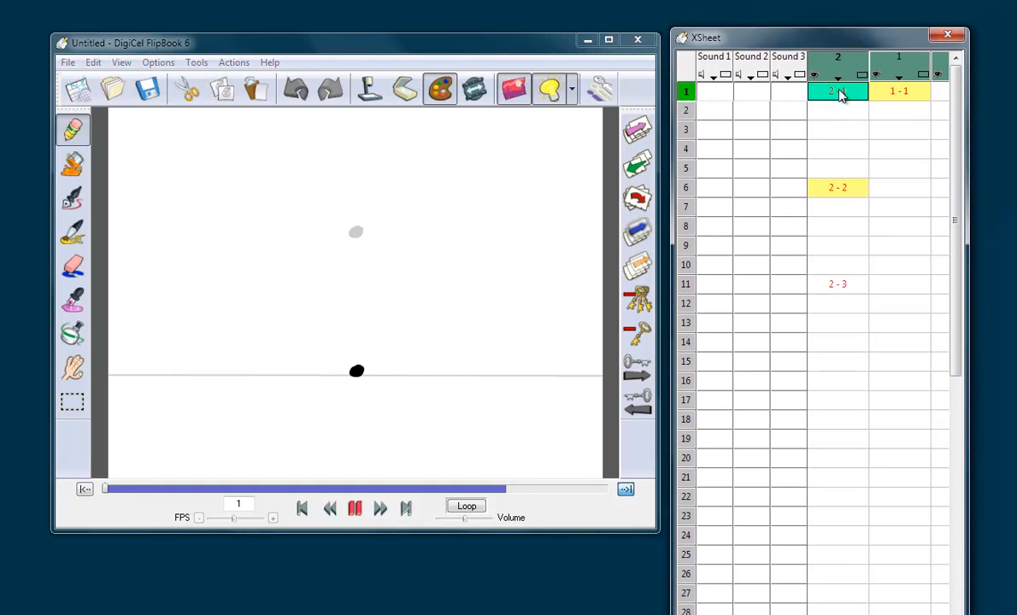
left_click(840, 188)
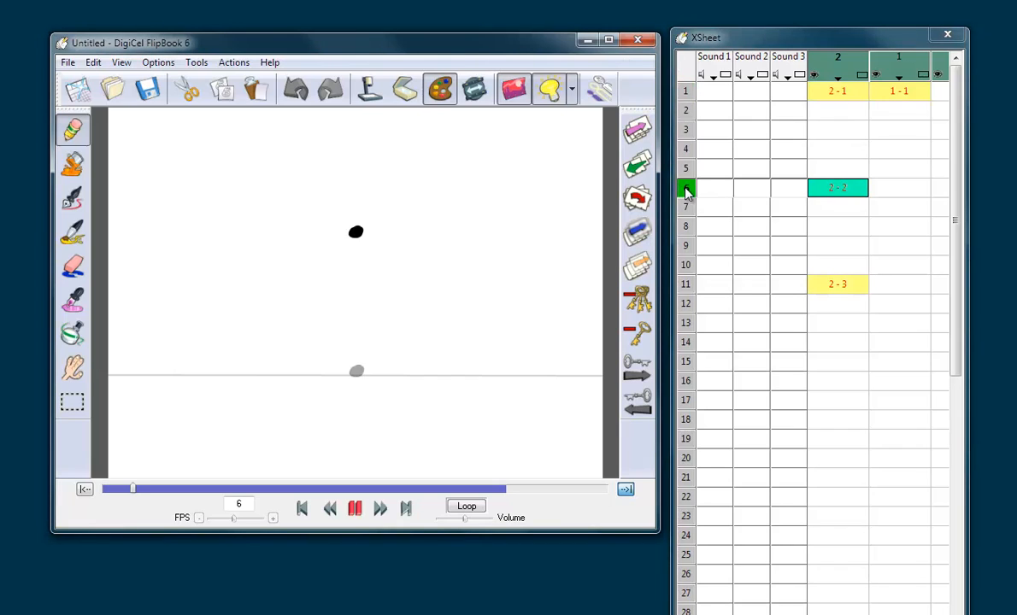
left_click(839, 284)
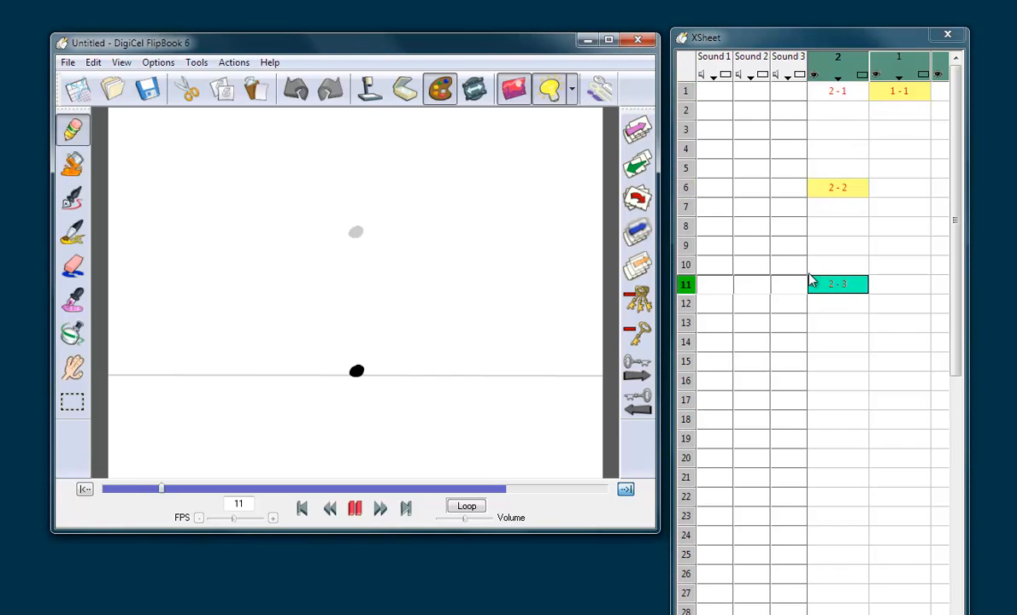
left_click(827, 286)
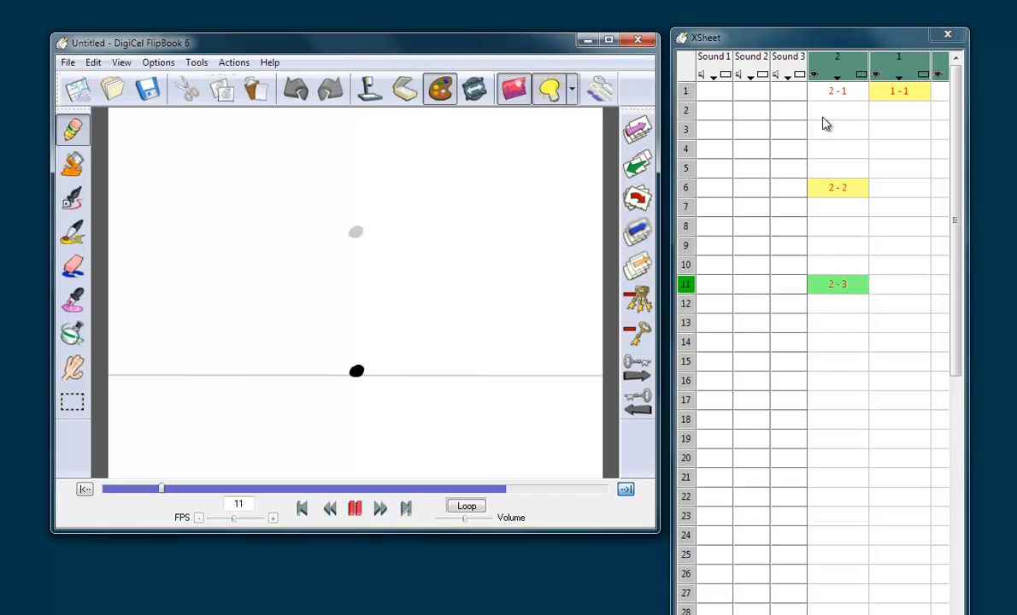
left_click(834, 91)
left_click(836, 188)
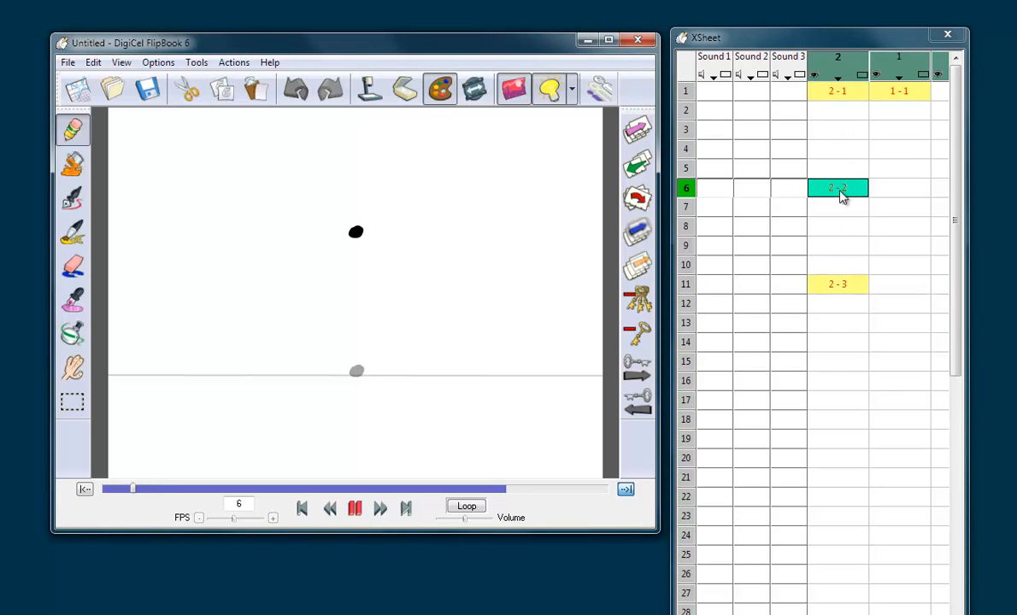
left_click(840, 288)
left_click(833, 190)
Step: Sketch curved upward arrows along the ball's path on frame 6, shrinking towards the top, and undo them
mouse_move(401, 366)
left_mouse_down()
mouse_move(426, 331)
mouse_move(401, 329)
mouse_move(382, 235)
left_mouse_up()
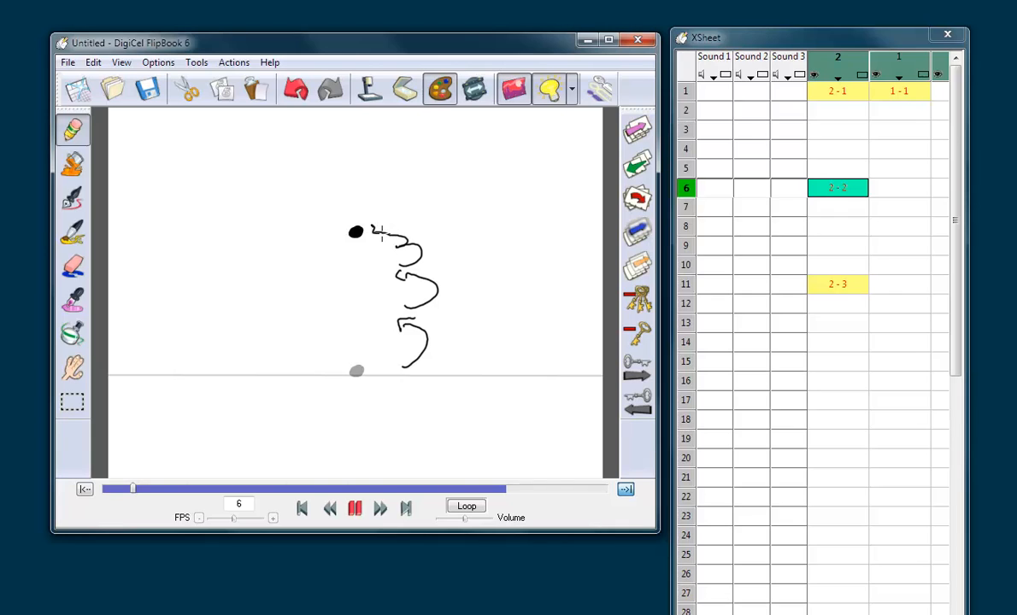
key("ctrl+z")
key("ctrl+z")
key("ctrl+z")
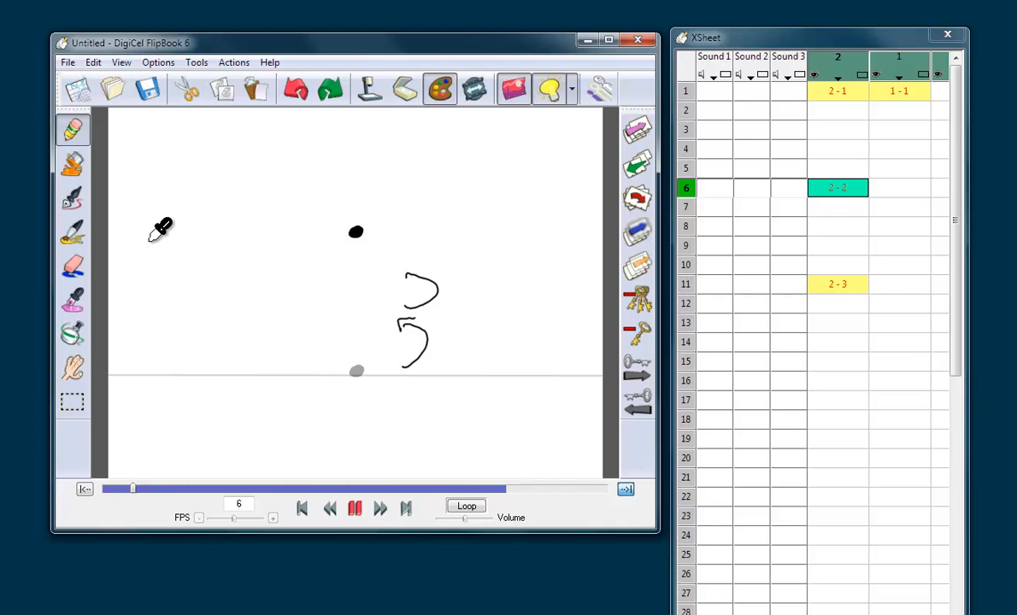
left_click(838, 191)
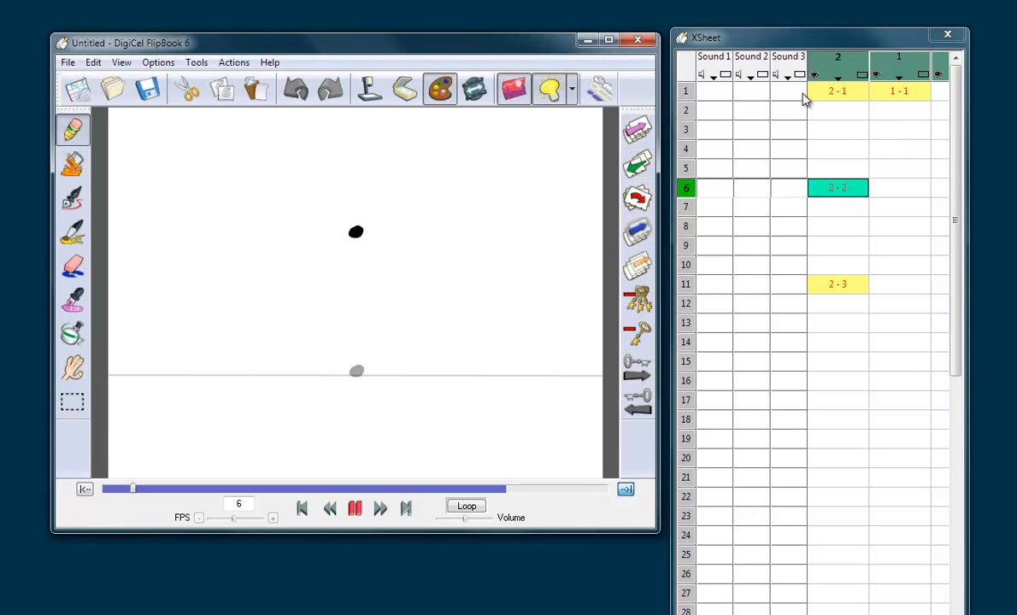
Step: Draw the ball on frame 2 as a thin vertical stretch rising from the ground line
left_click(830, 92)
left_click(834, 112)
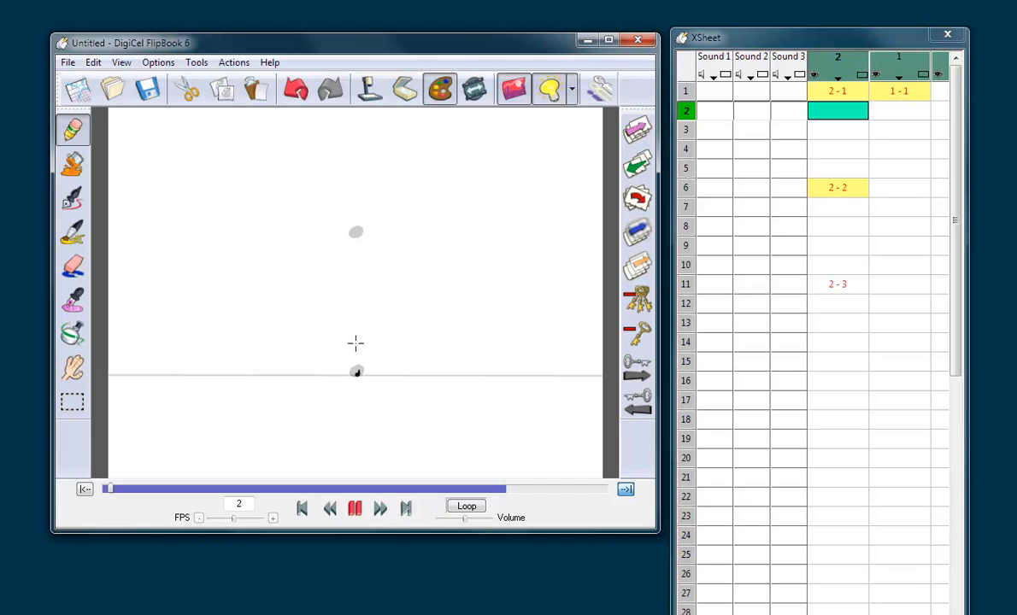
left_click_drag(357, 344, 357, 369)
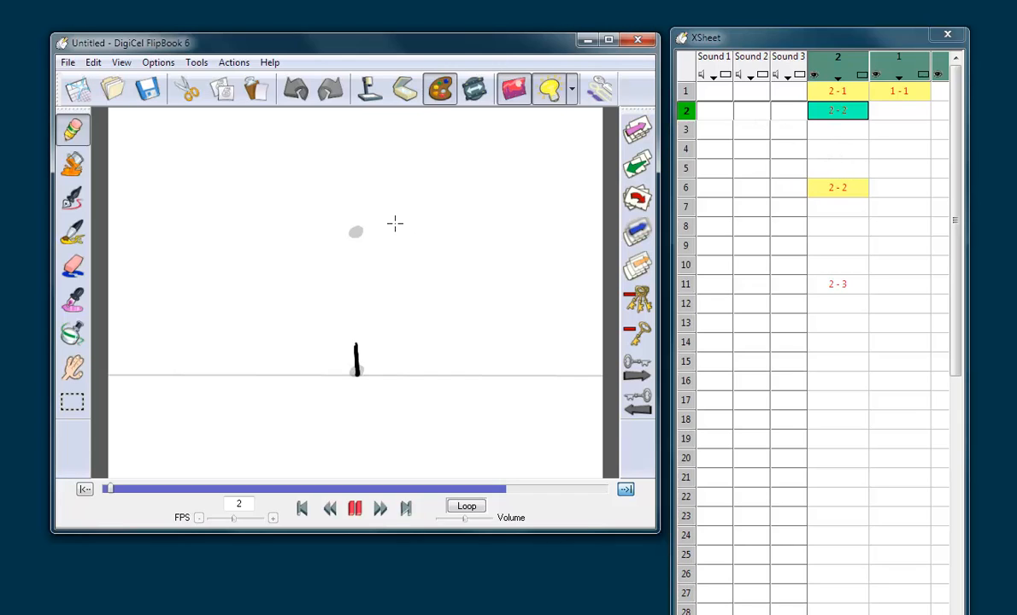
Step: Mark three spacing dots below the top ball on frame 3, cut the upper two, and return to the Pencil tool
left_click(355, 281)
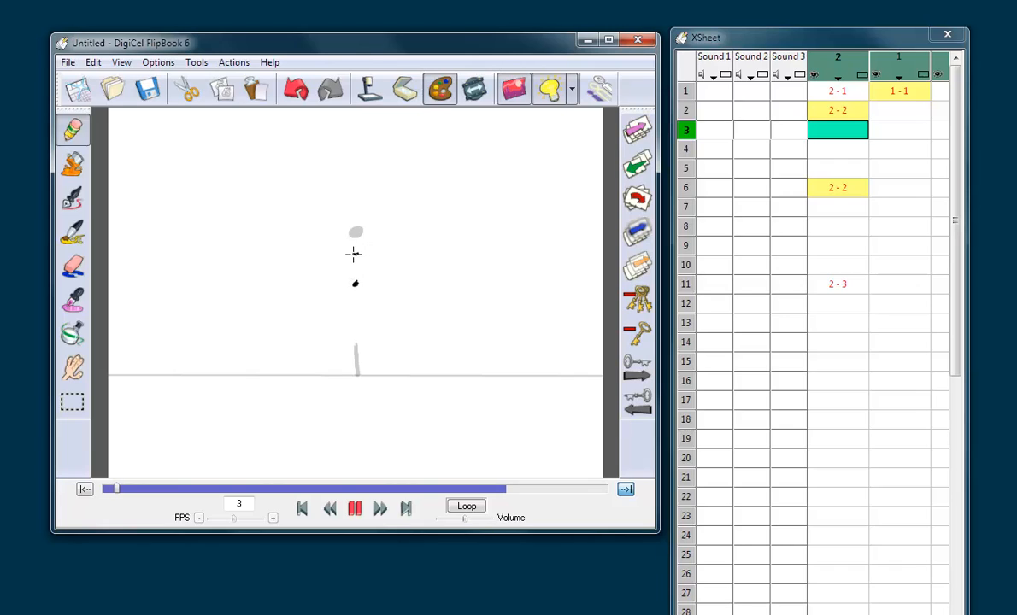
left_click(354, 253)
left_click(73, 402)
left_click_drag(322, 213, 387, 259)
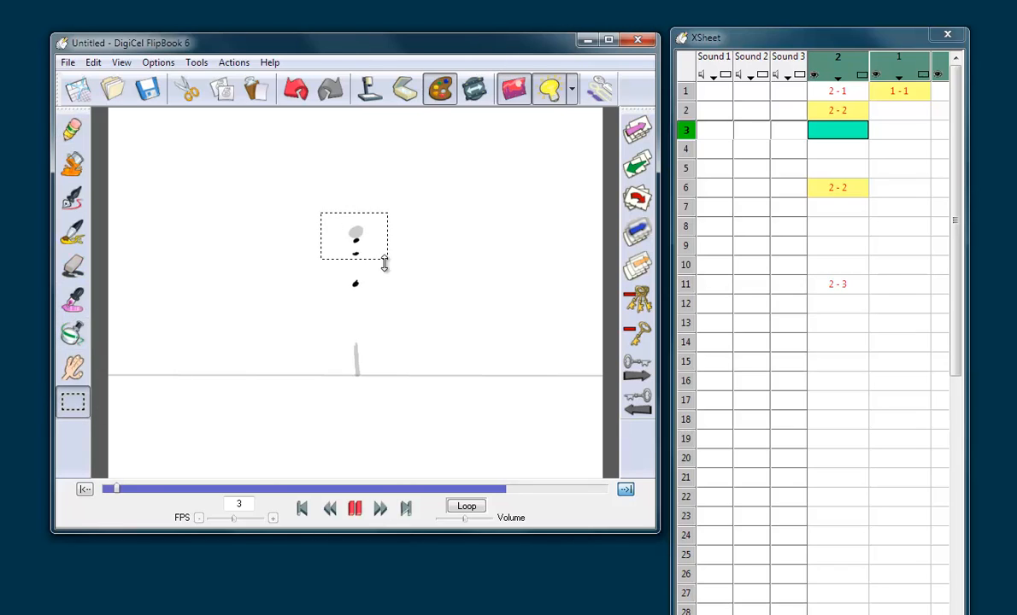
left_click(186, 90)
left_click(73, 128)
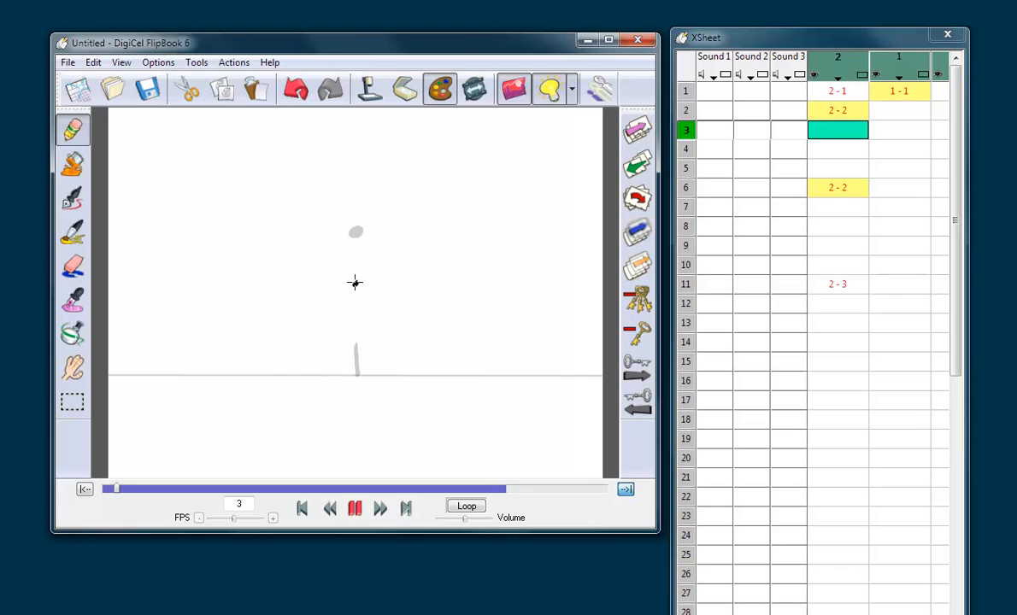
Step: Draw an elongated ball around the remaining dot on frame 3 and a shorter one just below the top ball on frame 4
mouse_move(355, 274)
left_mouse_down()
mouse_move(355, 287)
mouse_move(356, 274)
left_mouse_up()
key("Down")
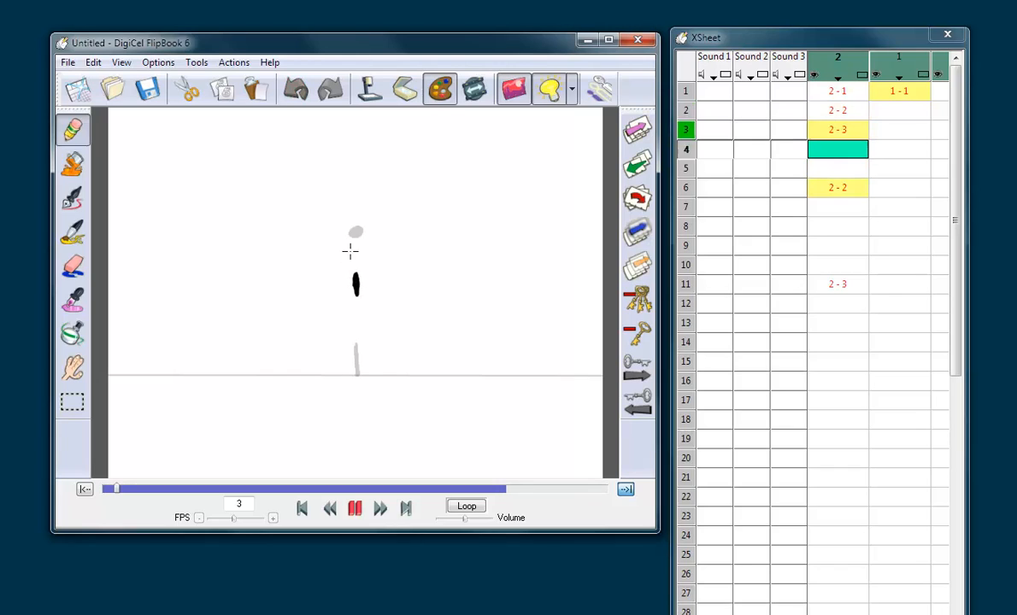
left_click_drag(357, 249, 357, 248)
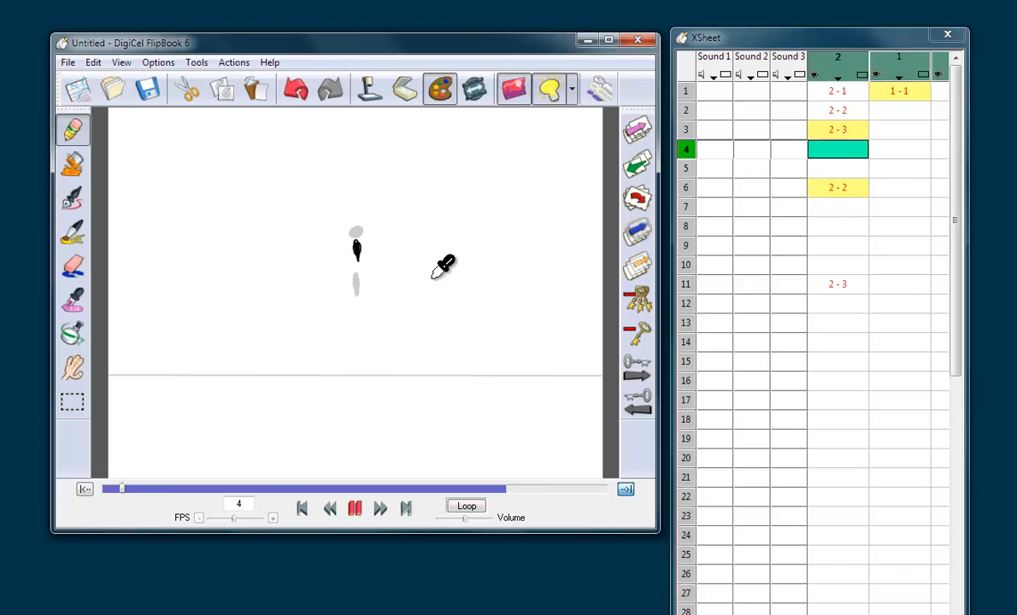
key("ctrl+z")
left_click_drag(358, 250, 356, 250)
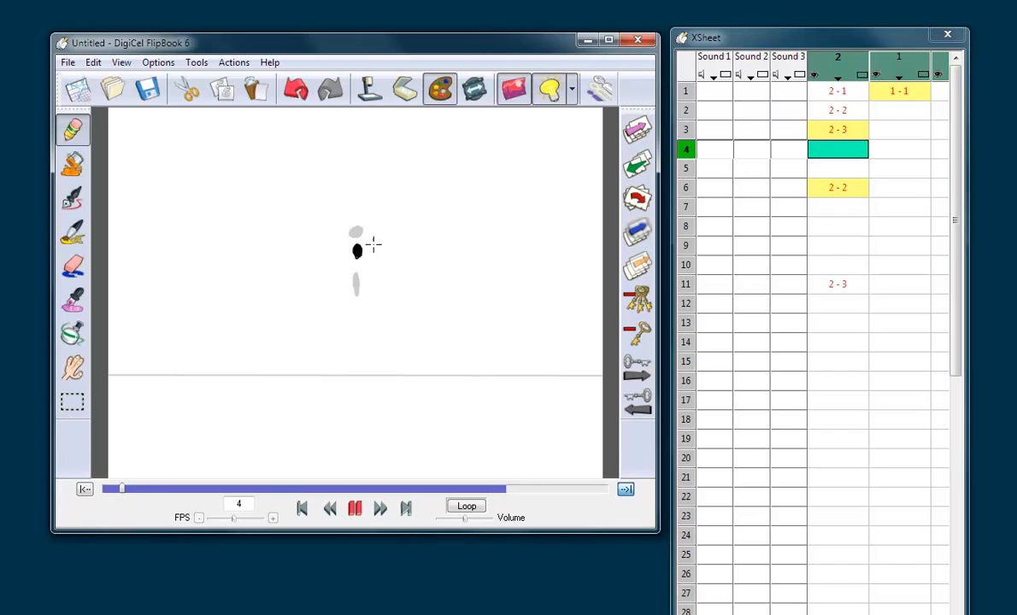
Step: Draw a nearly round ball overlapping the top position from below on frame 5, and adjust its placement by cutting and pasting it
key("Right")
left_click_drag(357, 232, 356, 241)
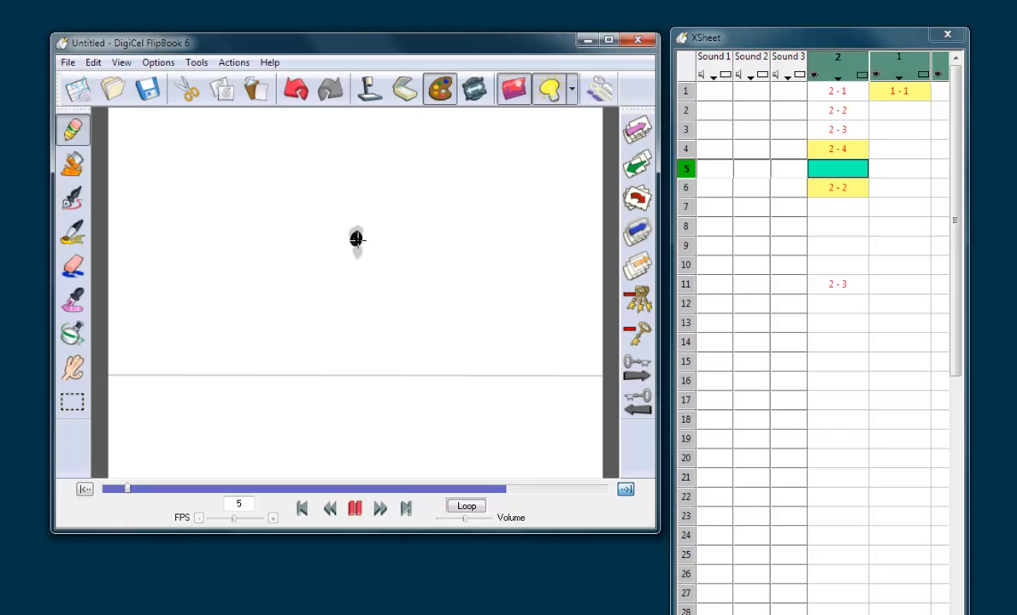
left_click(85, 402)
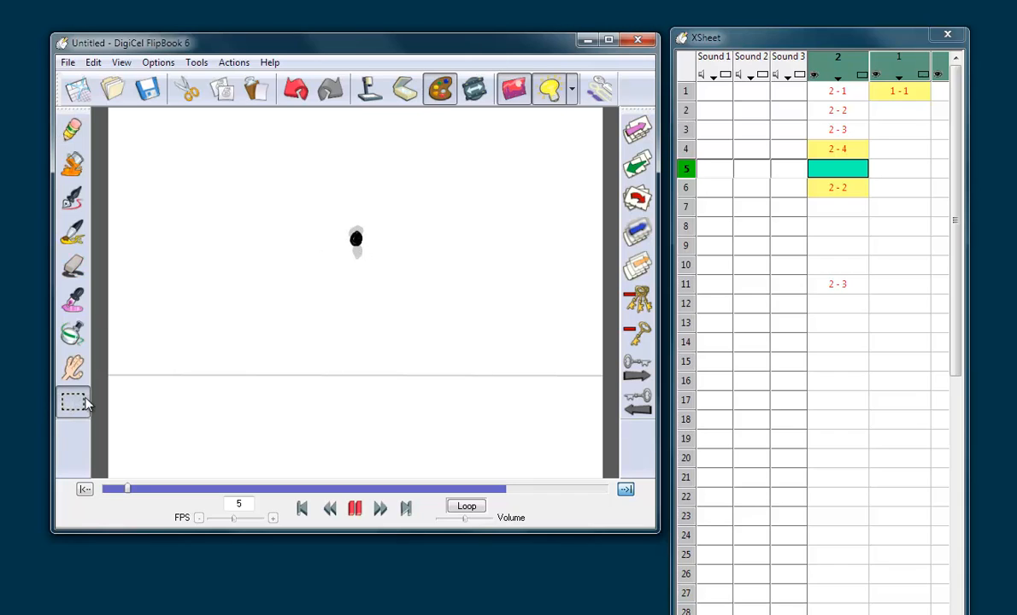
left_click_drag(326, 218, 391, 258)
left_click(186, 88)
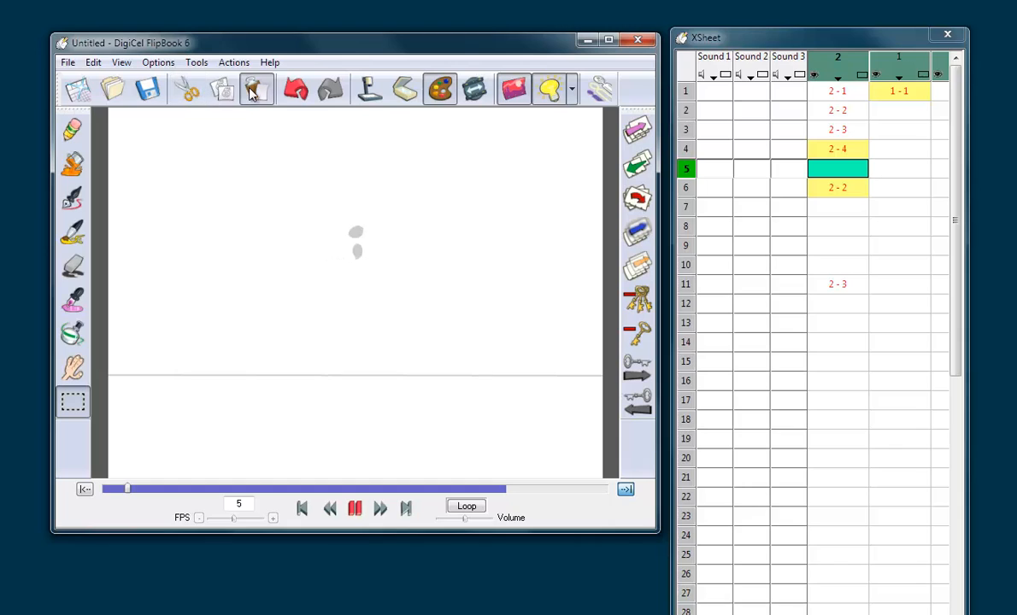
left_click(256, 88)
left_click(410, 201)
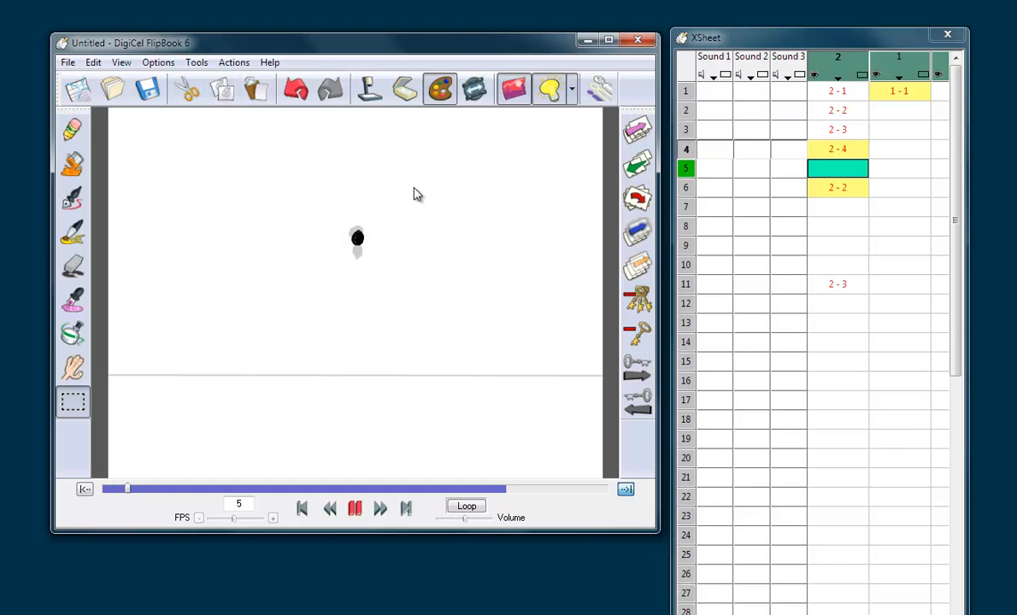
left_click_drag(340, 216, 388, 252)
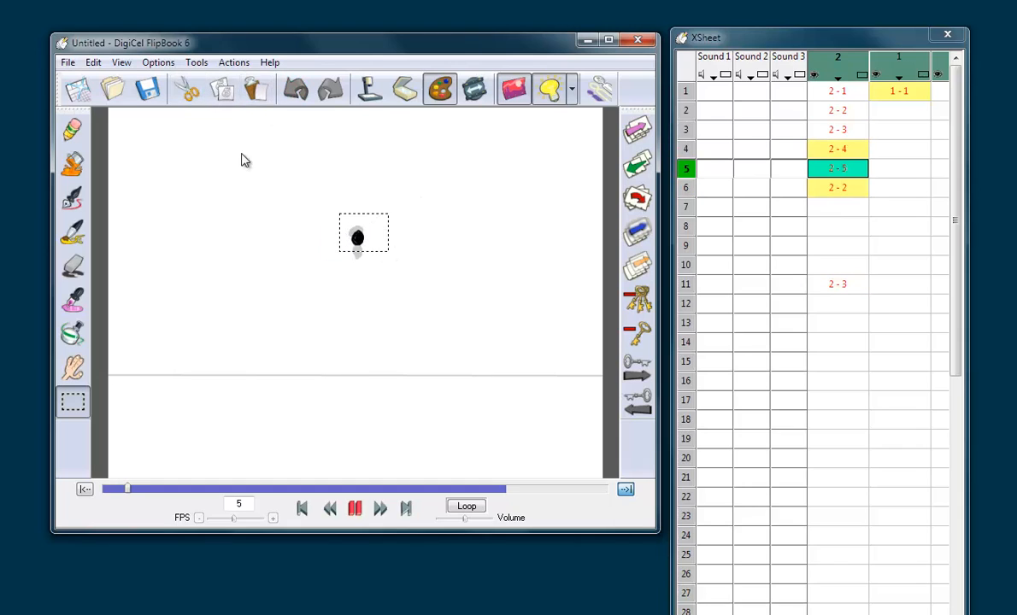
left_click(186, 88)
left_click(255, 88)
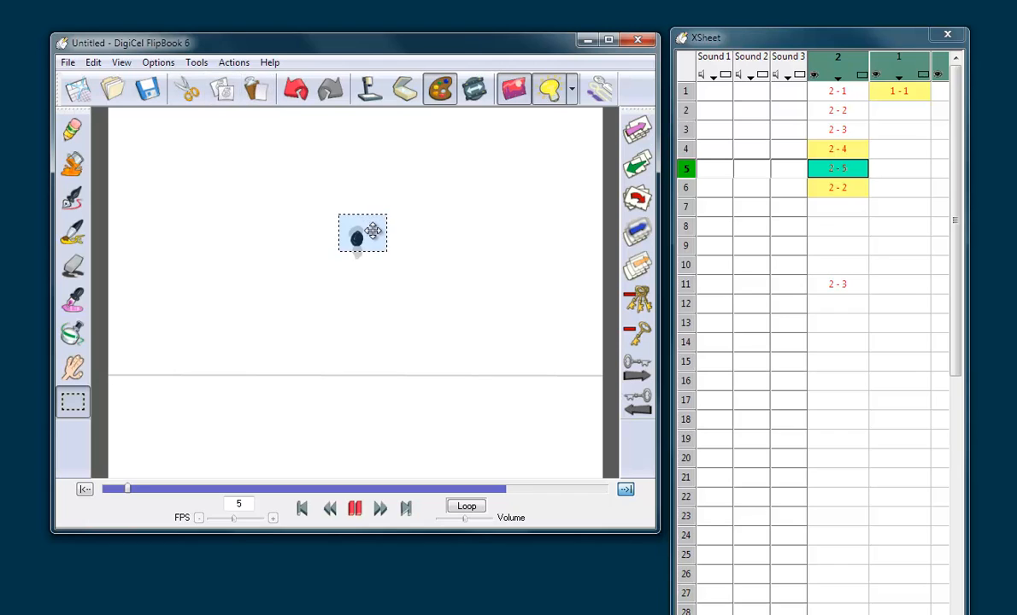
left_click(395, 186)
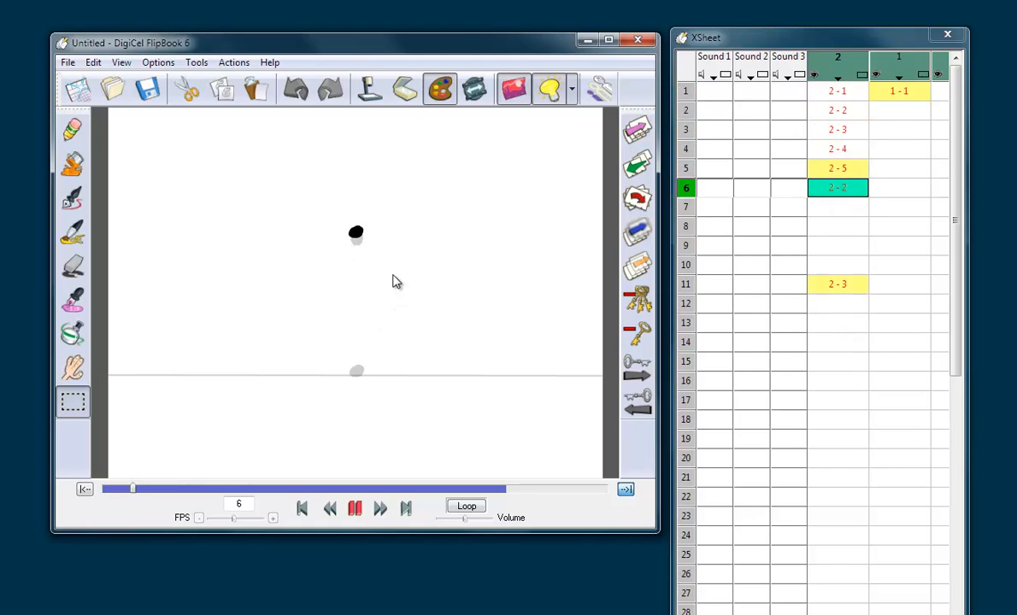
Step: On frame 6, pencil a down arrow, a stretched ball at the ground with circled 11 and 10, and curved arrows up to the top ball
left_click(72, 137)
left_click(842, 187)
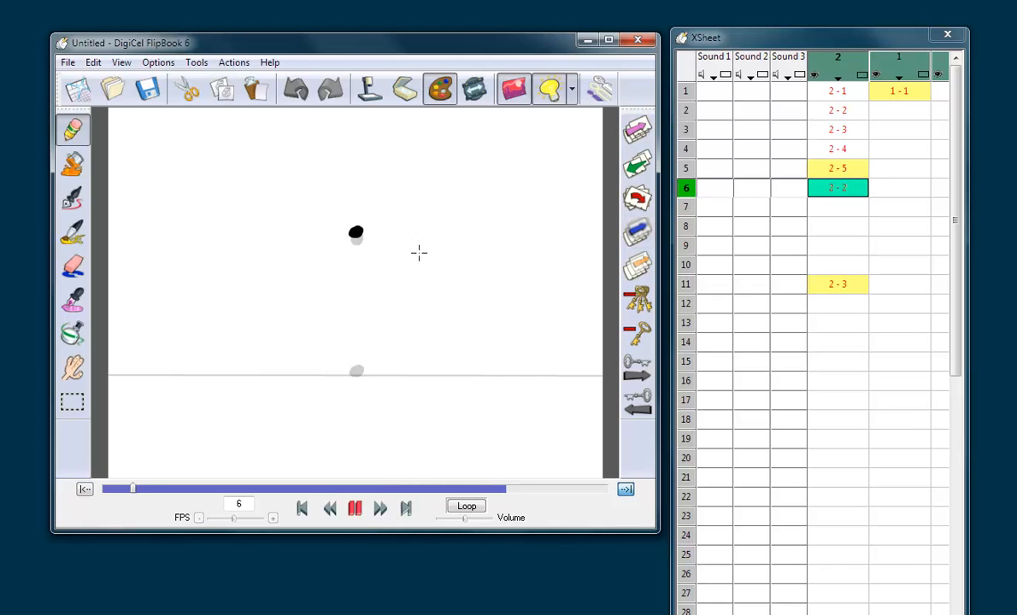
left_click_drag(429, 232, 439, 250)
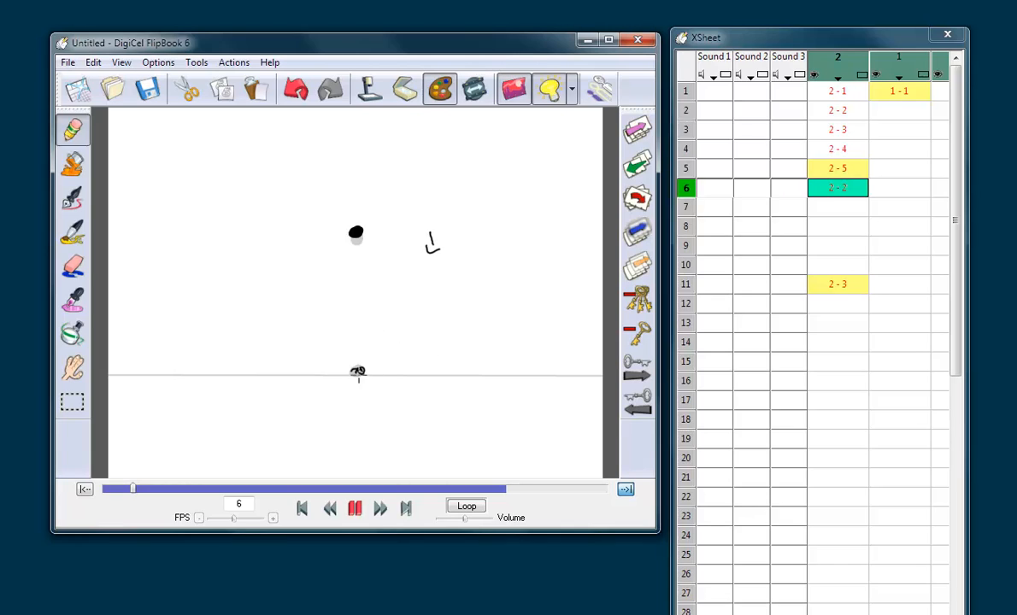
mouse_move(359, 351)
left_mouse_down()
mouse_move(358, 340)
mouse_move(358, 367)
mouse_move(359, 353)
left_mouse_up()
left_click_drag(338, 360, 343, 390)
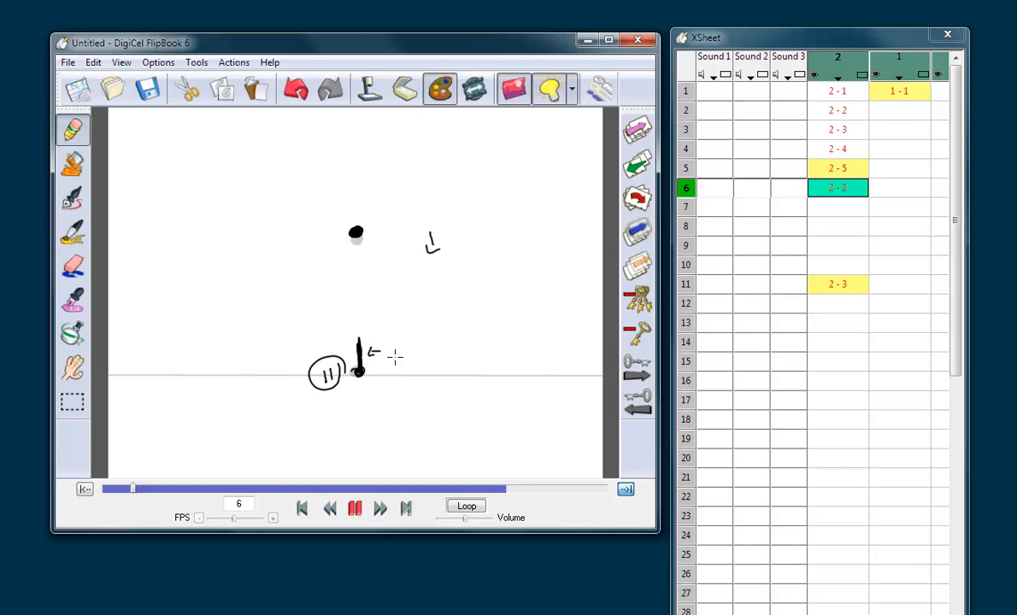
left_click_drag(411, 350, 414, 344)
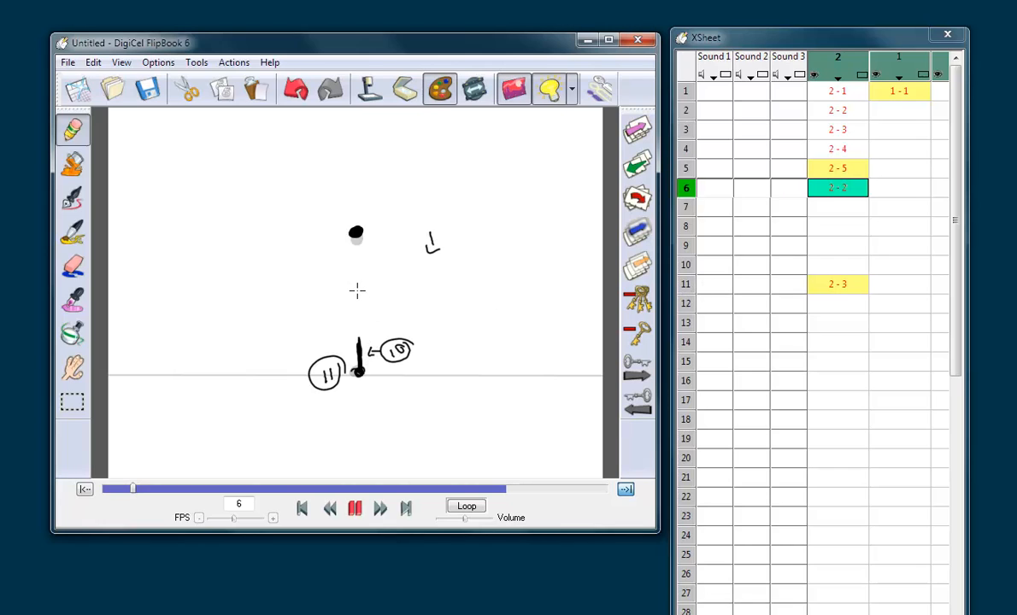
mouse_move(358, 290)
left_mouse_down()
mouse_move(378, 332)
mouse_move(370, 290)
mouse_move(369, 352)
left_mouse_up()
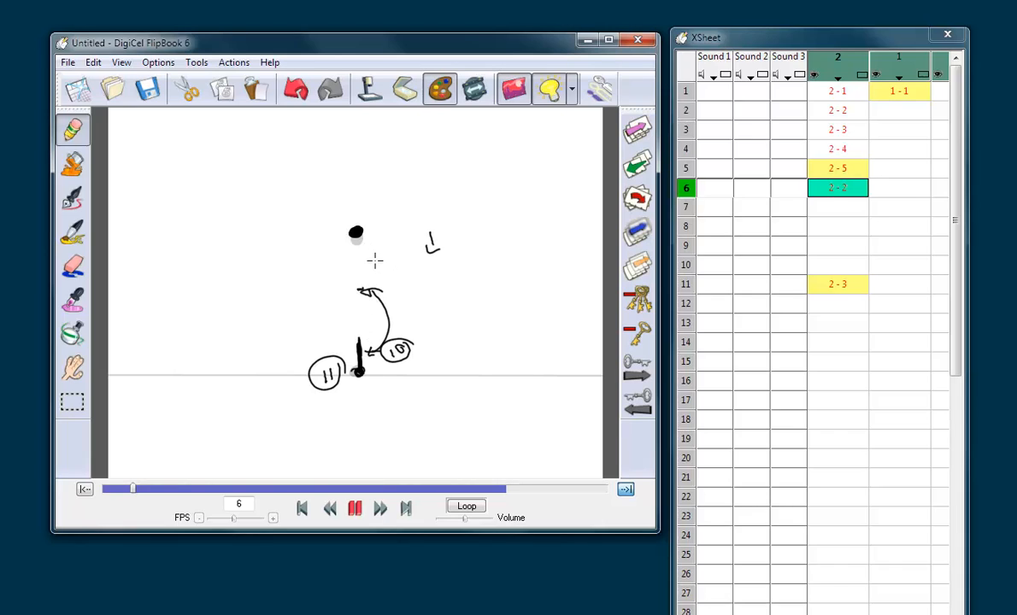
mouse_move(370, 288)
left_mouse_down()
mouse_move(386, 272)
mouse_move(373, 249)
left_mouse_up()
Step: Cut all the sketched annotations from frame 6, keeping the top ball, and return to the Pencil tool
left_click(72, 400)
mouse_move(277, 422)
left_mouse_down()
mouse_move(499, 265)
mouse_move(489, 246)
left_mouse_up()
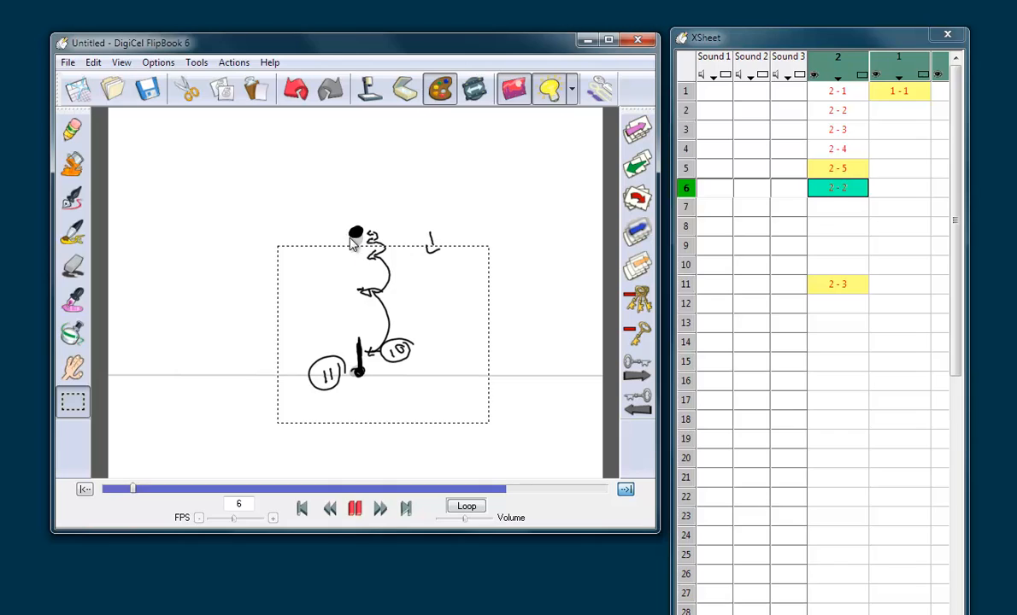
left_click(193, 92)
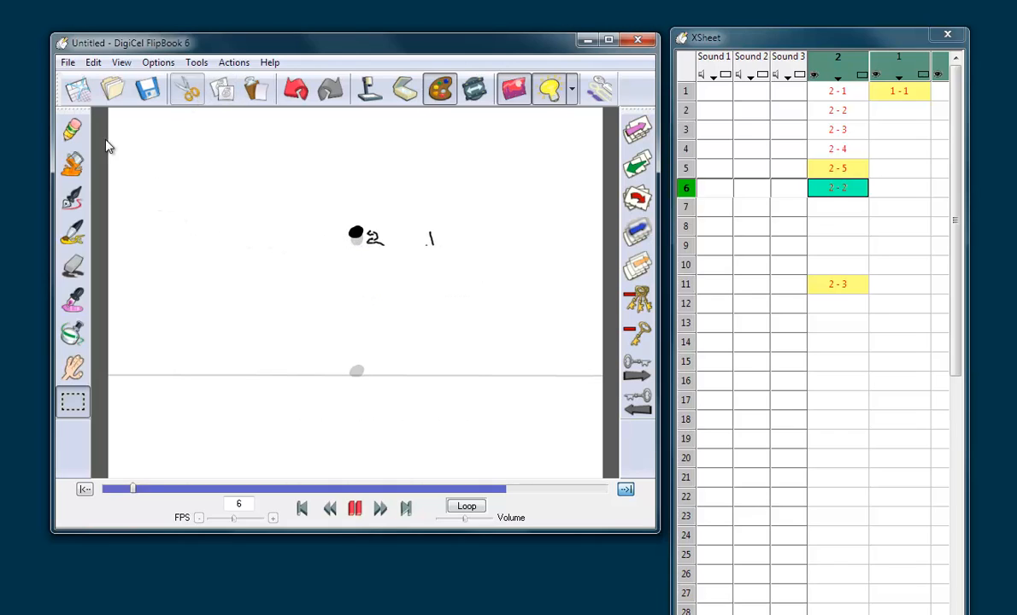
left_click_drag(485, 206, 364, 274)
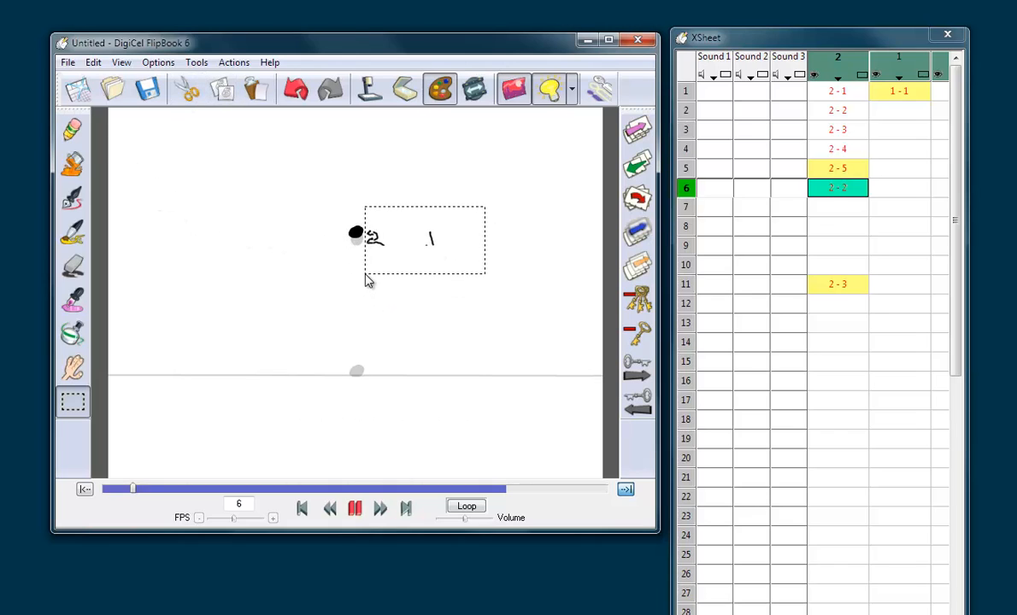
left_click(188, 91)
left_click(73, 129)
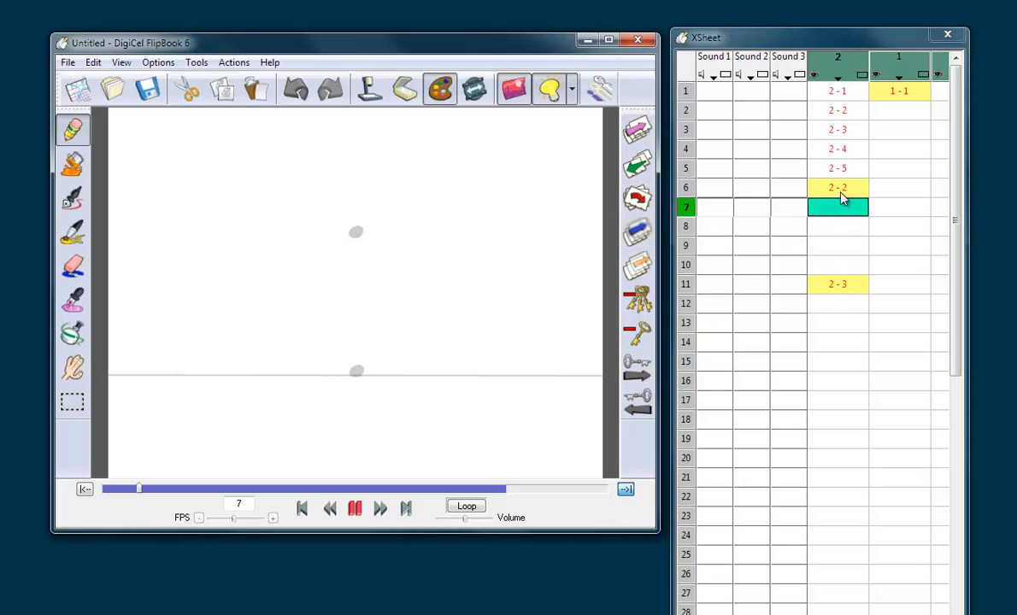
Step: Flip through the frames around the top ball drawing to compare positions, and return to frame 6
key("Left")
key("Left")
key("Right")
key("Right")
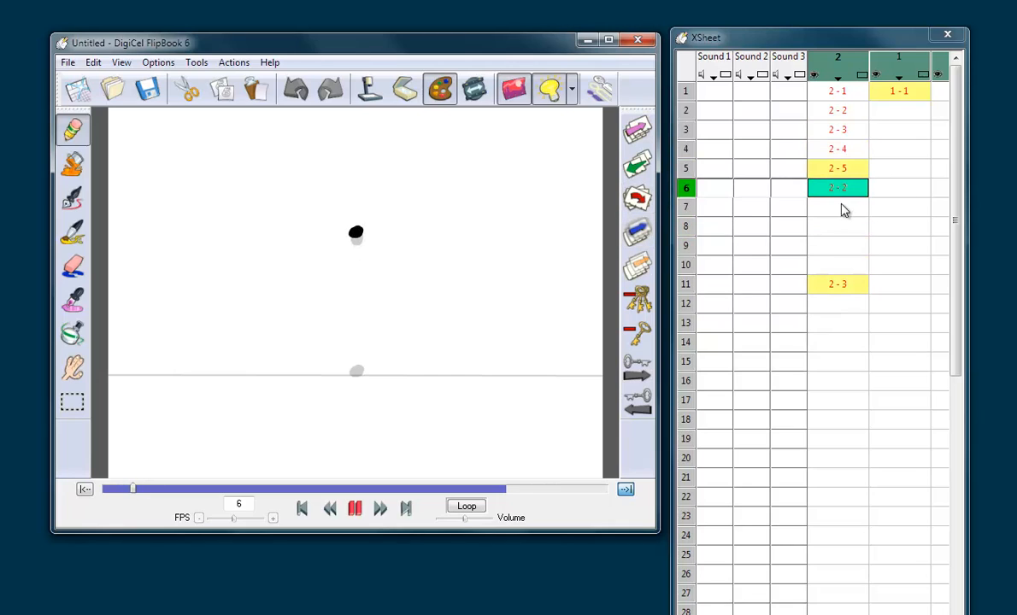
left_click(841, 207)
key("Right")
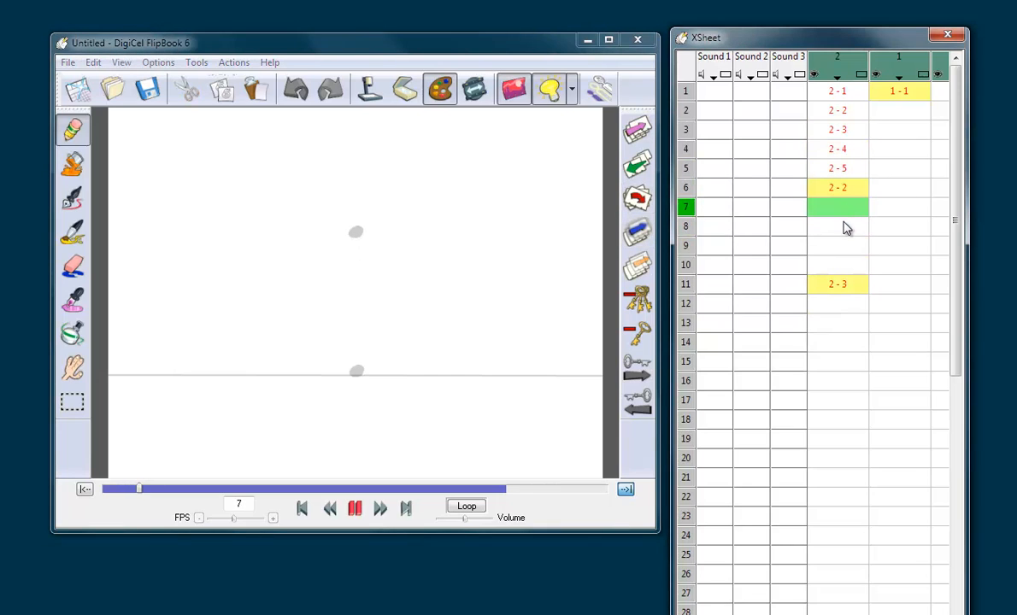
left_click(846, 226)
left_click(854, 188)
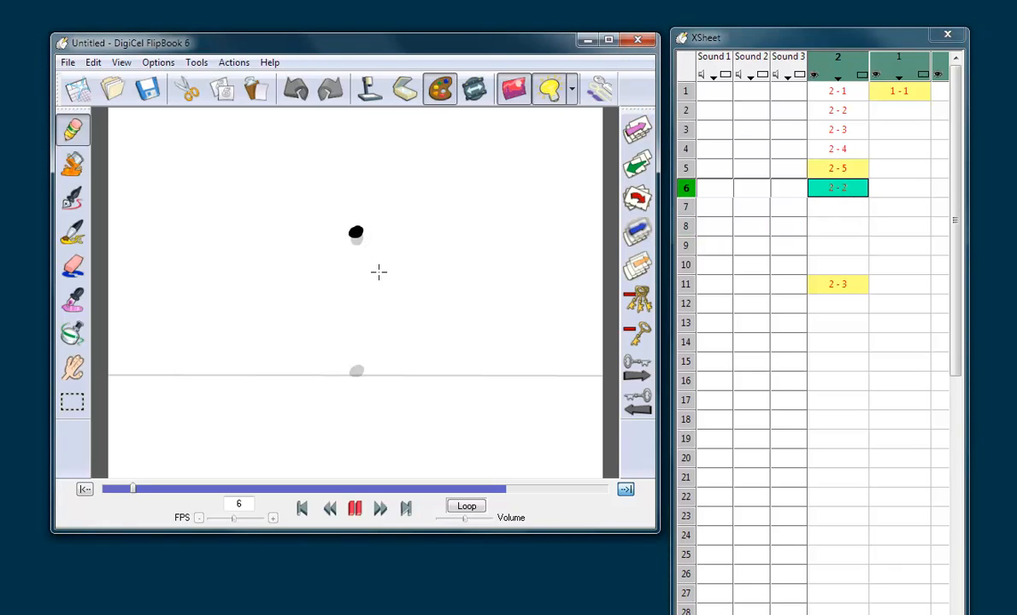
Step: Draw a tall, thin stretched ball touching the ground on frame 10 and compare it with the ground drawing on frame 11
left_click(833, 285)
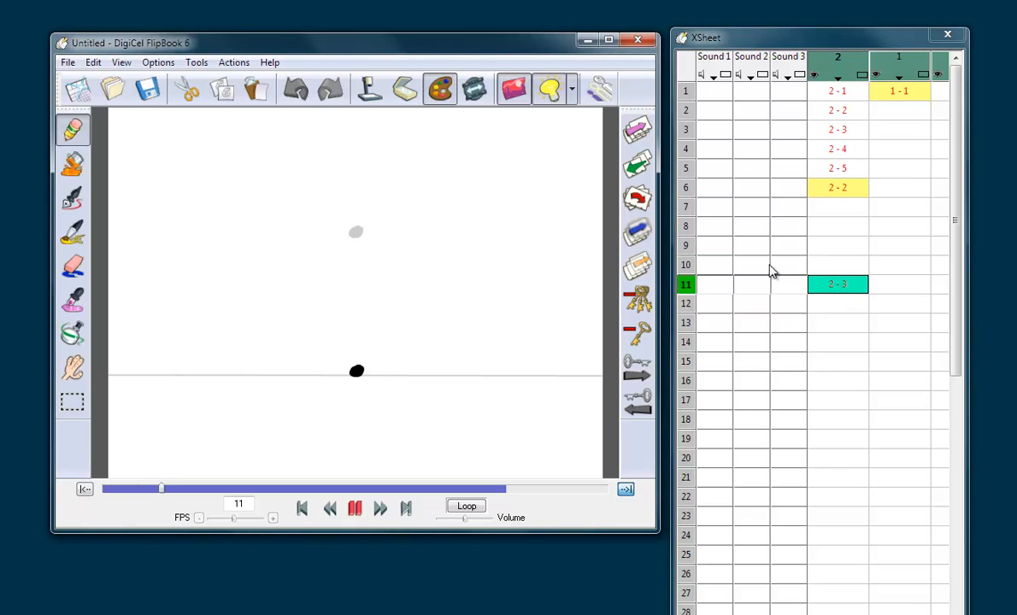
left_click(826, 266)
mouse_move(359, 374)
left_mouse_down()
mouse_move(354, 344)
mouse_move(358, 371)
left_mouse_up()
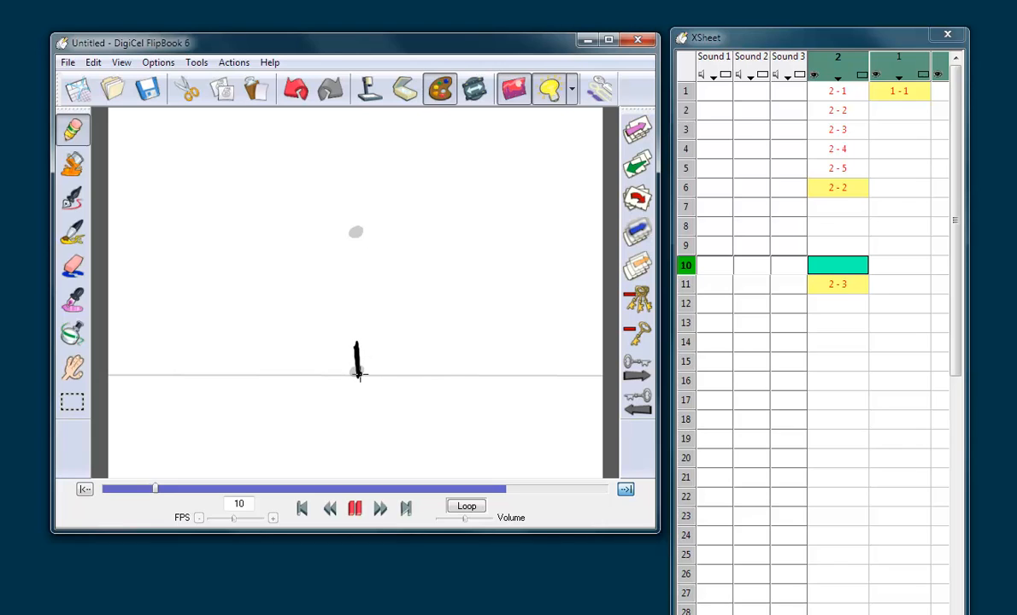
left_click(847, 265)
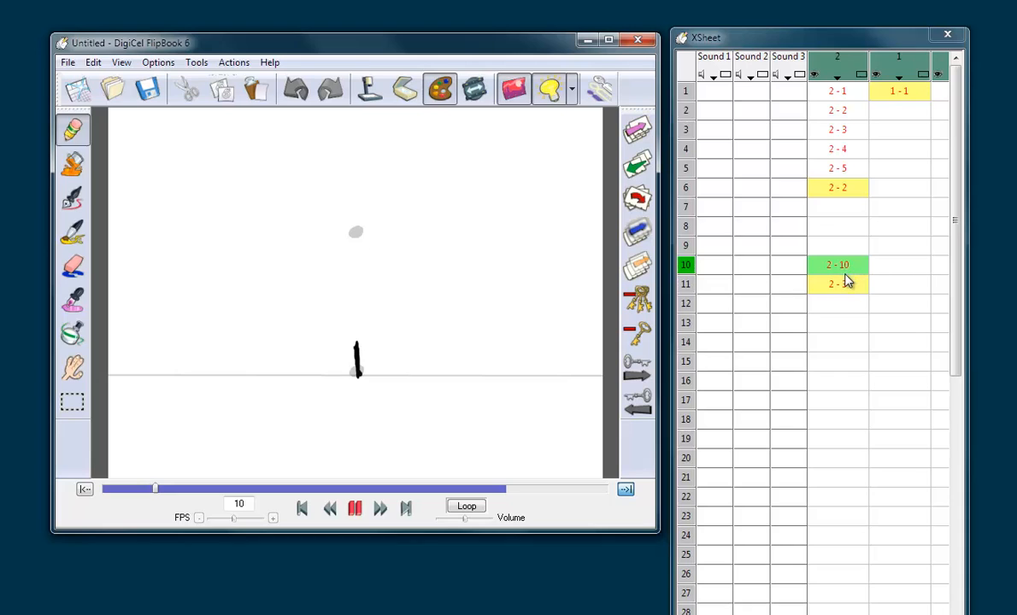
left_click(845, 285)
left_click(848, 267)
Step: Draw a vertically stretched ball below the top position on frame 9, adjust it by cutting and pasting, and flip to frame 10 to check
left_click(852, 248)
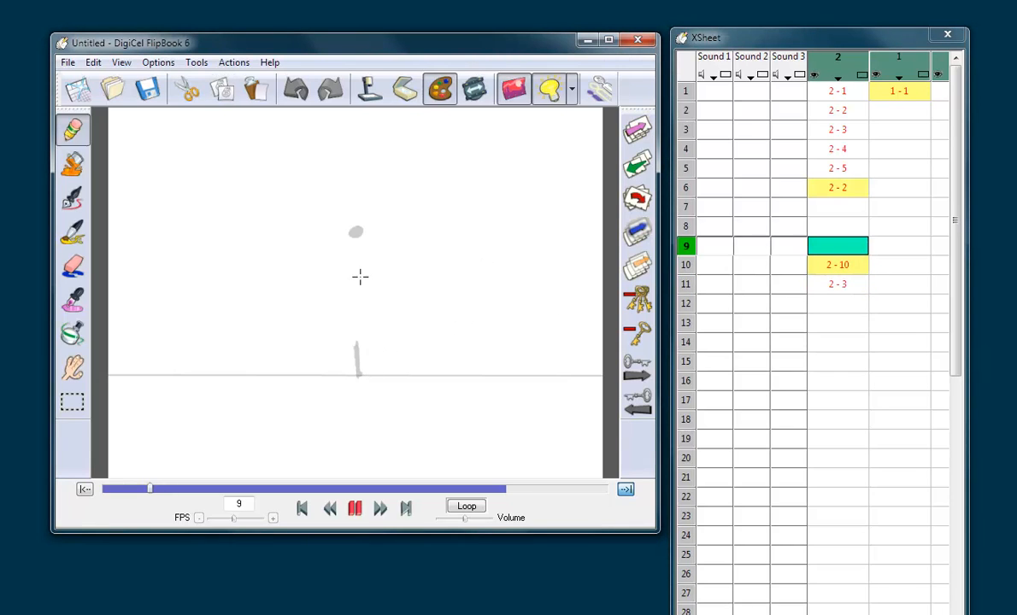
left_click_drag(353, 283, 354, 271)
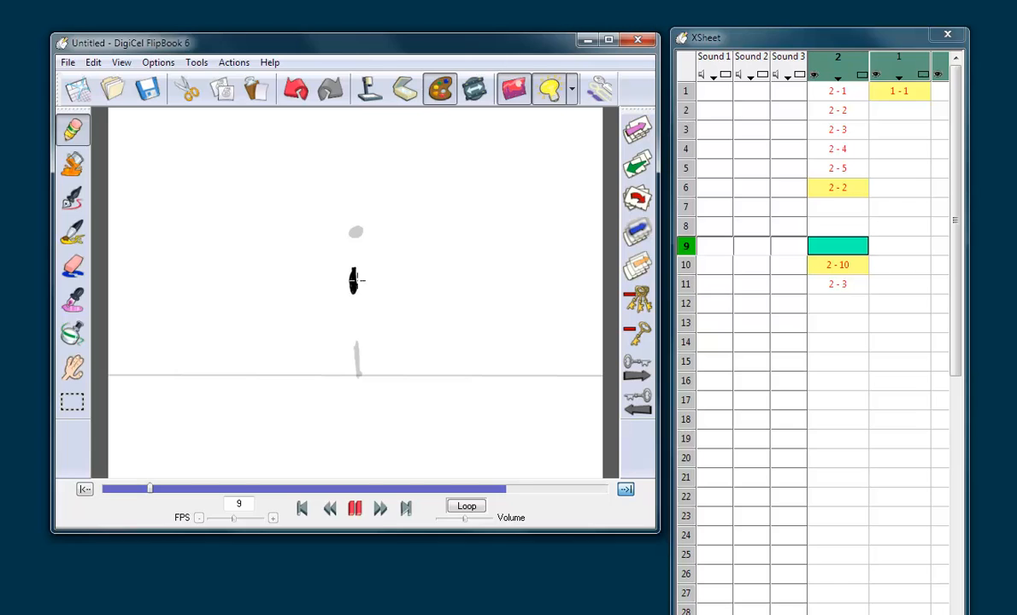
left_click(72, 401)
mouse_move(327, 251)
left_mouse_down()
mouse_move(385, 295)
mouse_move(365, 266)
left_mouse_up()
left_click(196, 90)
left_click(257, 89)
left_click(371, 230)
key("Right")
key("Left")
key("Left")
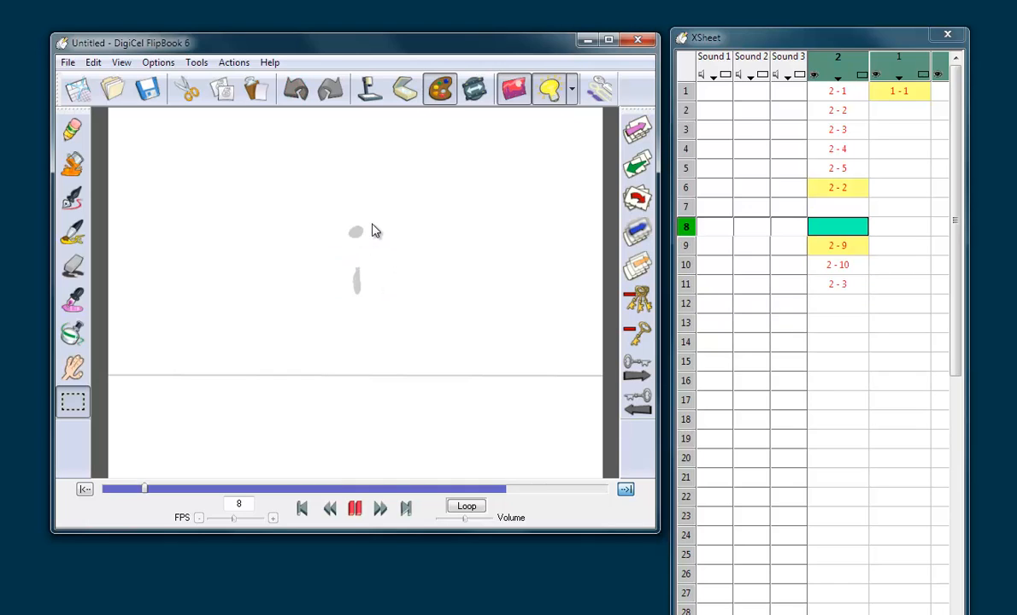
Step: Draw a slightly stretched ball just below the top position on frame 8 and flip to frame 9 to compare the spacing
left_click(72, 128)
left_click_drag(358, 249, 358, 251)
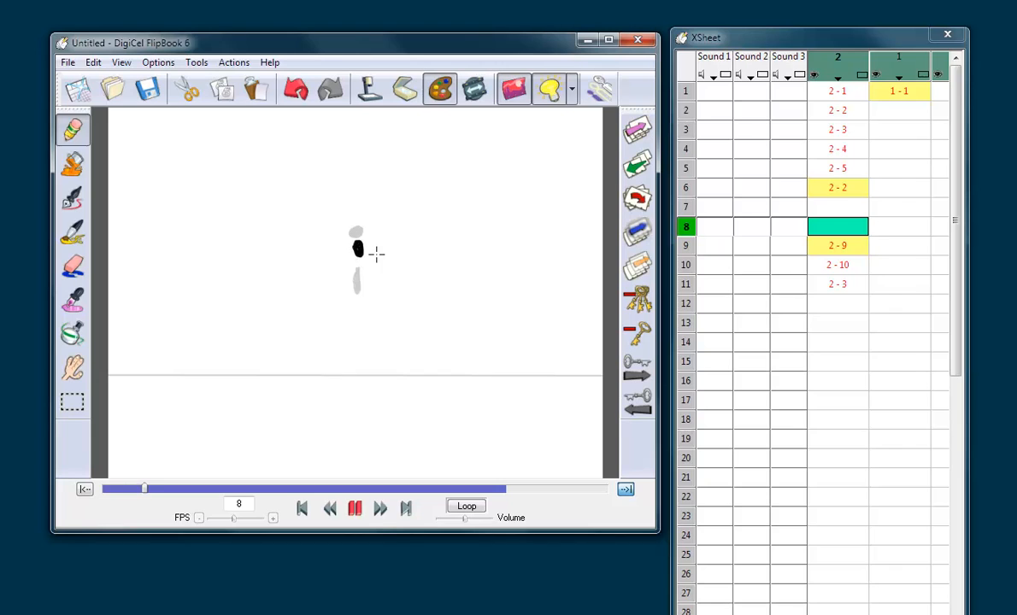
key("Right")
key("Left")
Step: Draw a nearly round ball overlapping the top position from below on frame 7 and compare it with frame 6
key("Left")
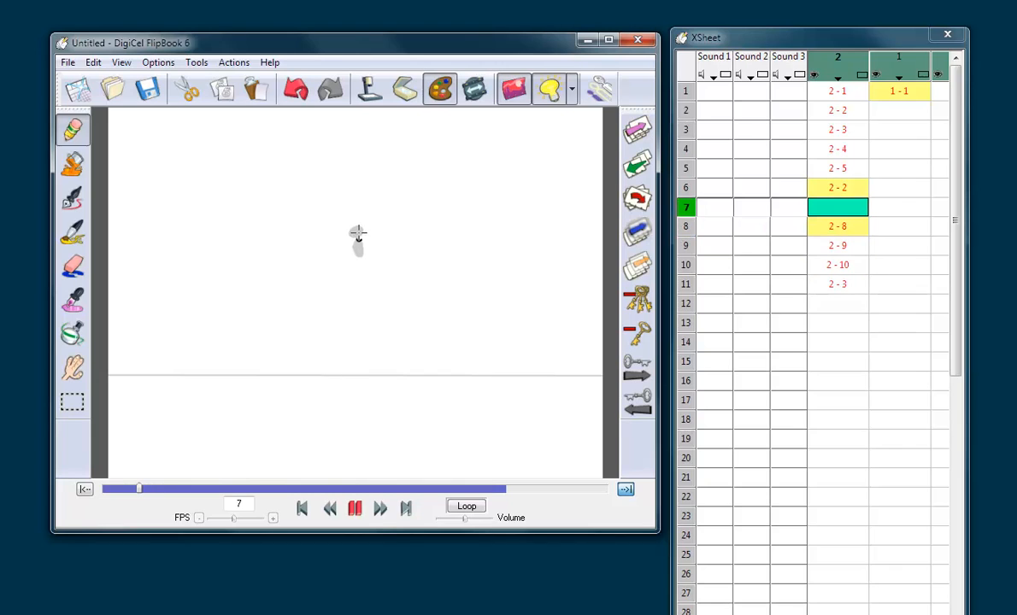
left_click_drag(358, 232, 360, 240)
key("Left")
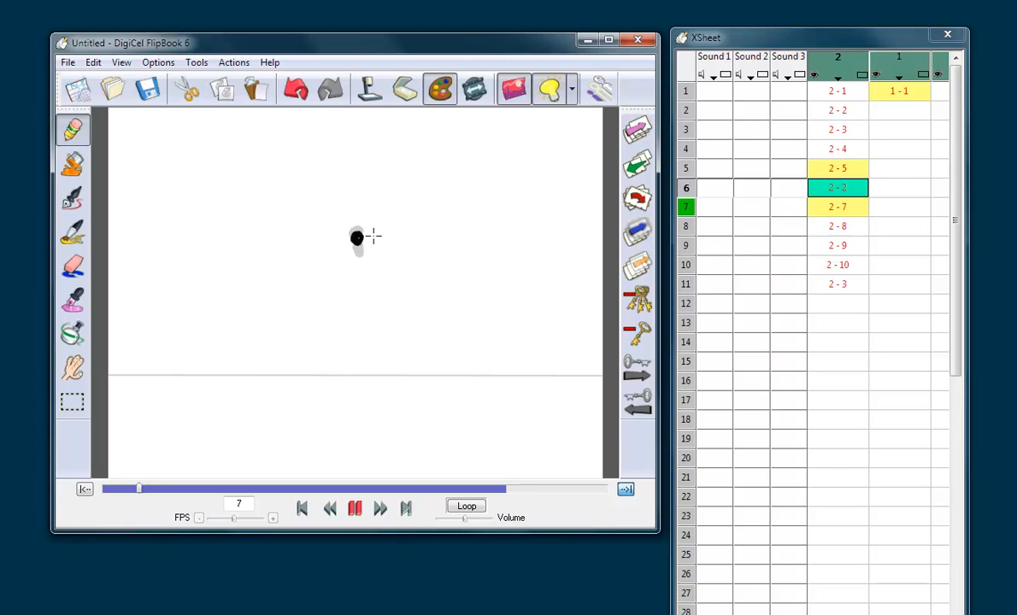
key("Right")
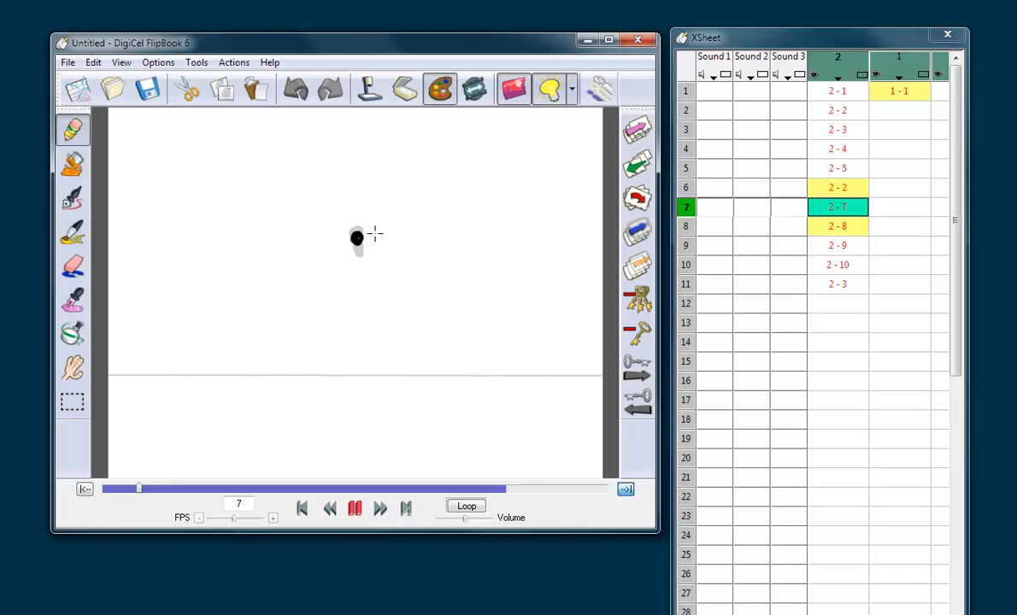
Step: Flip forward through the downward drawings to frame 11 and set the playback range to end there
key("Right")
key("Right")
key("Right")
key("Right")
key("Right")
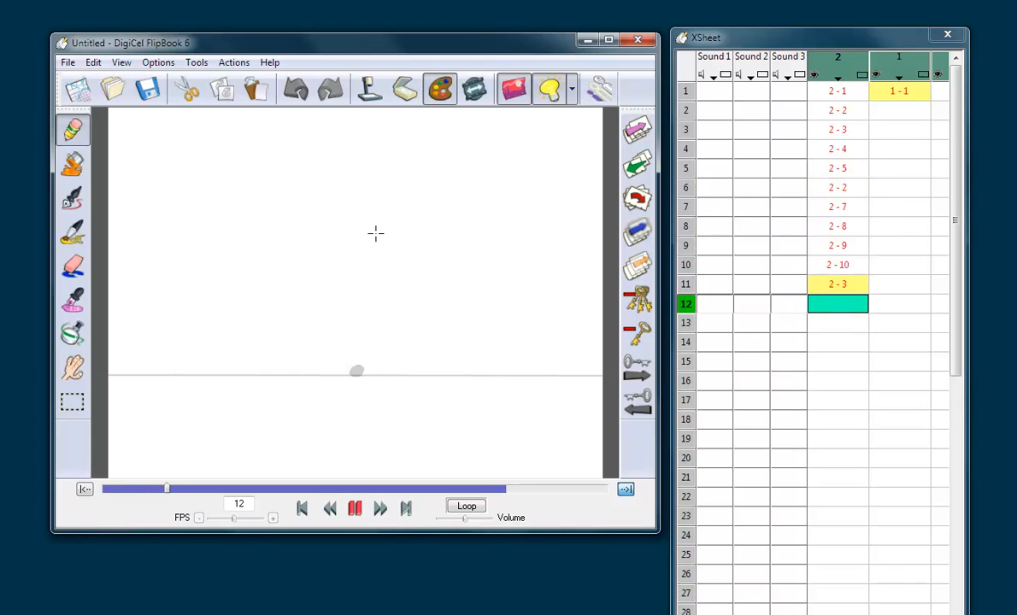
key("Left")
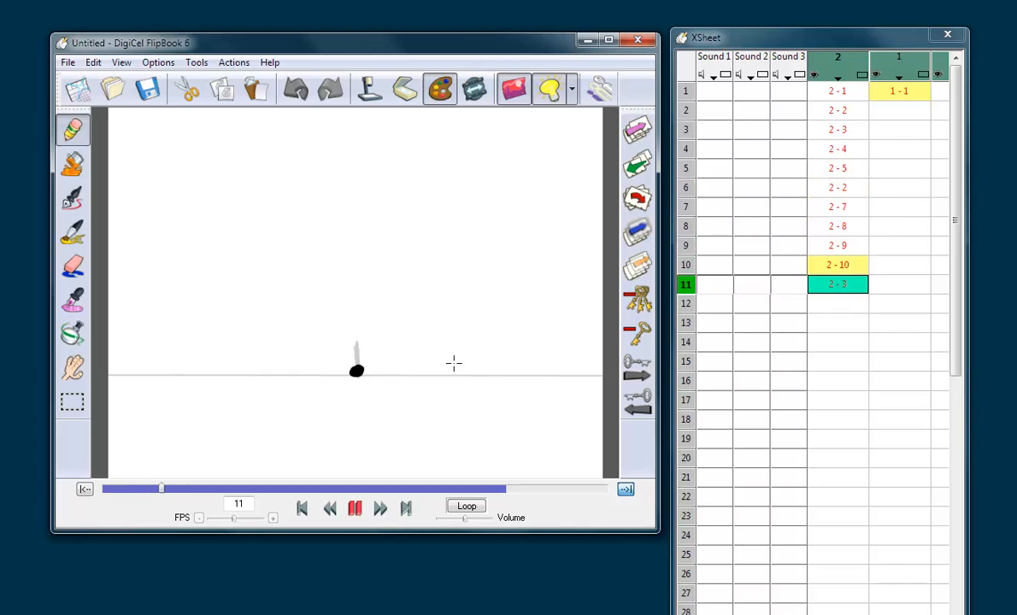
left_click(626, 489)
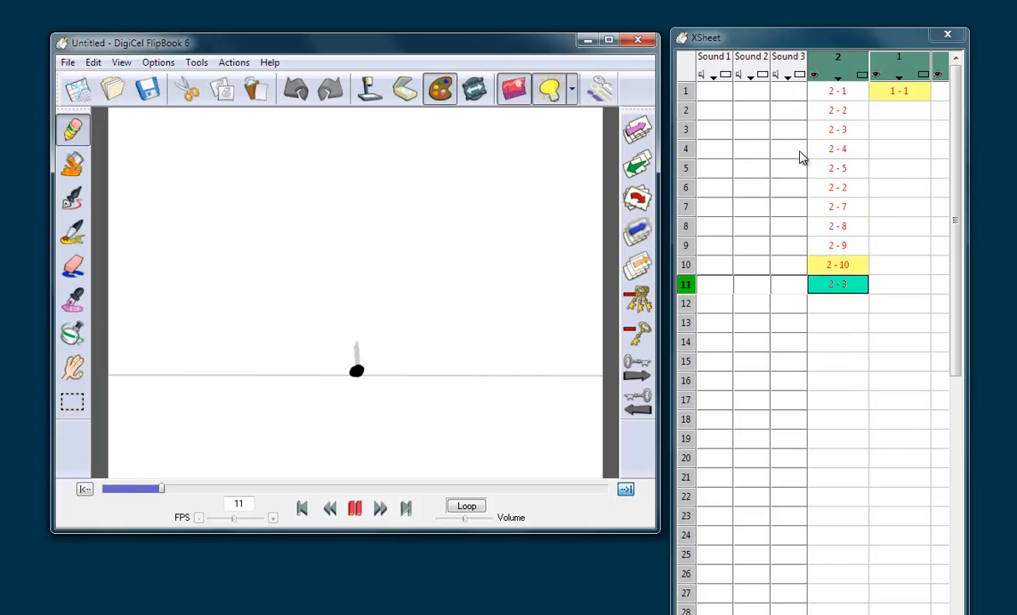
Step: Compare the ground drawings on frames 1 and 11, closing the Level Properties dialog without changes
left_click(839, 92)
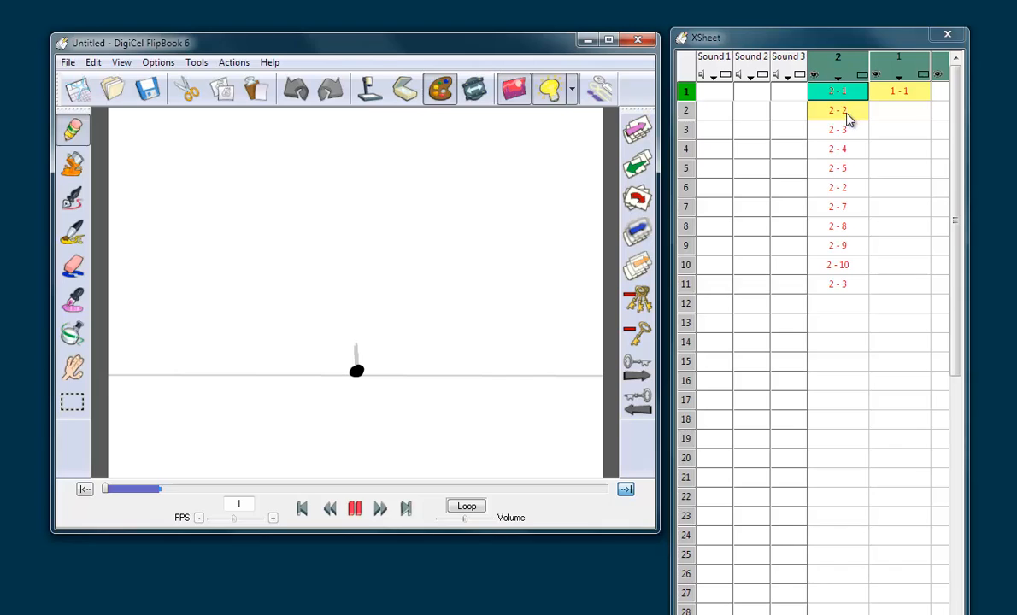
left_click(846, 285)
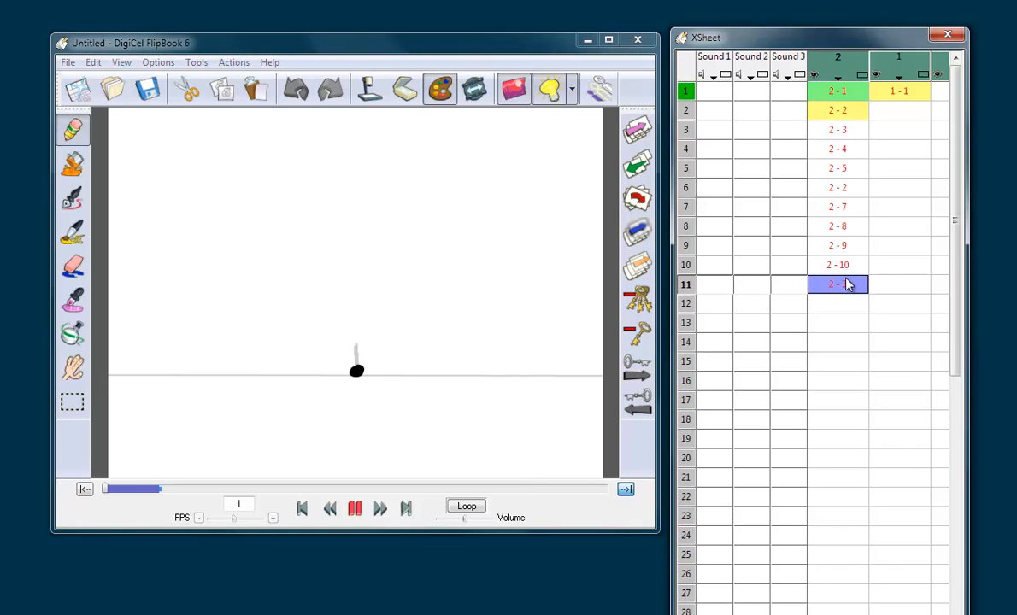
double_click(846, 280)
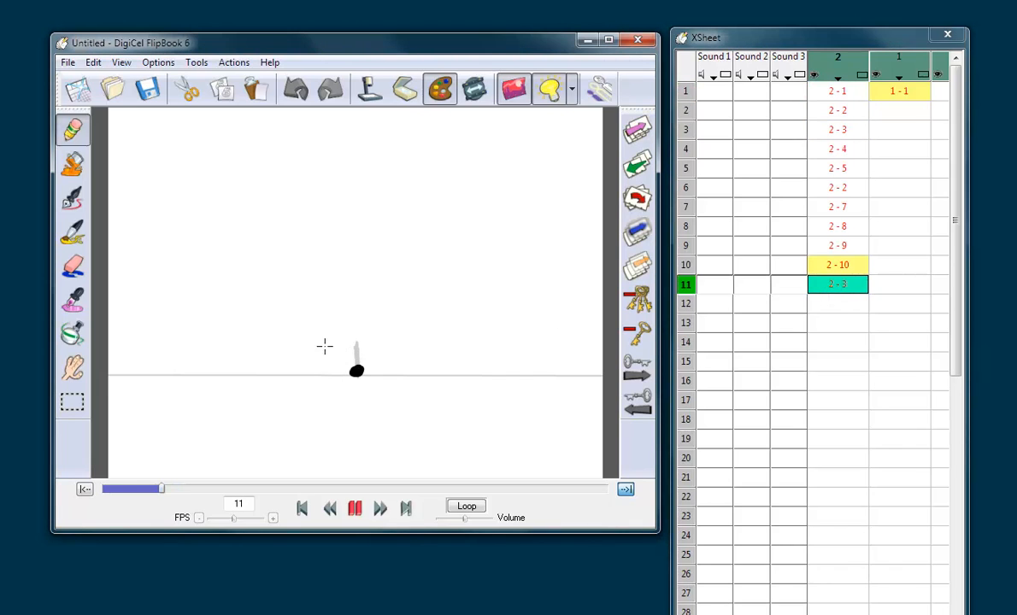
double_click(838, 90)
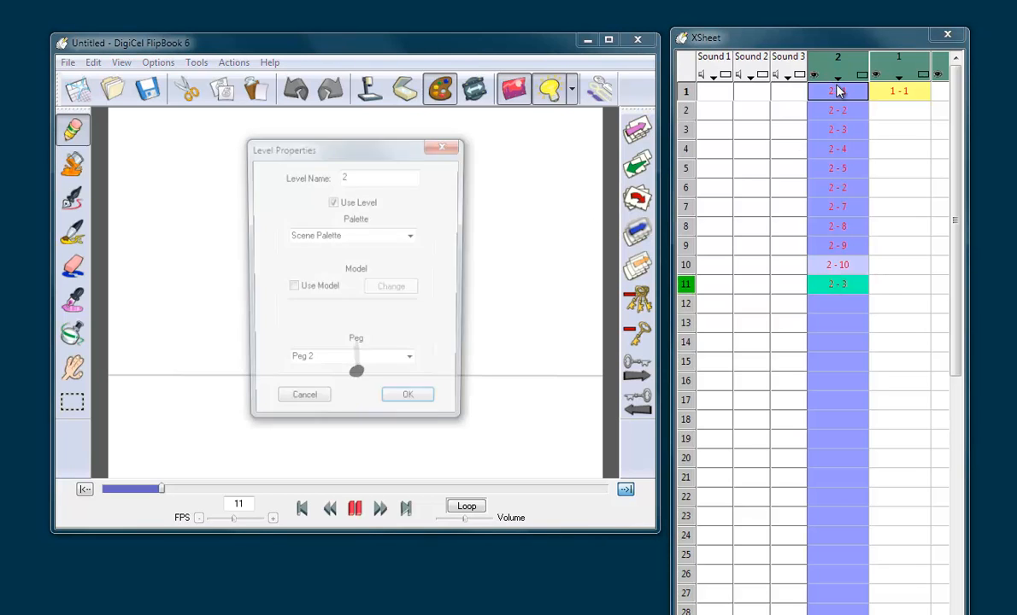
left_click(445, 144)
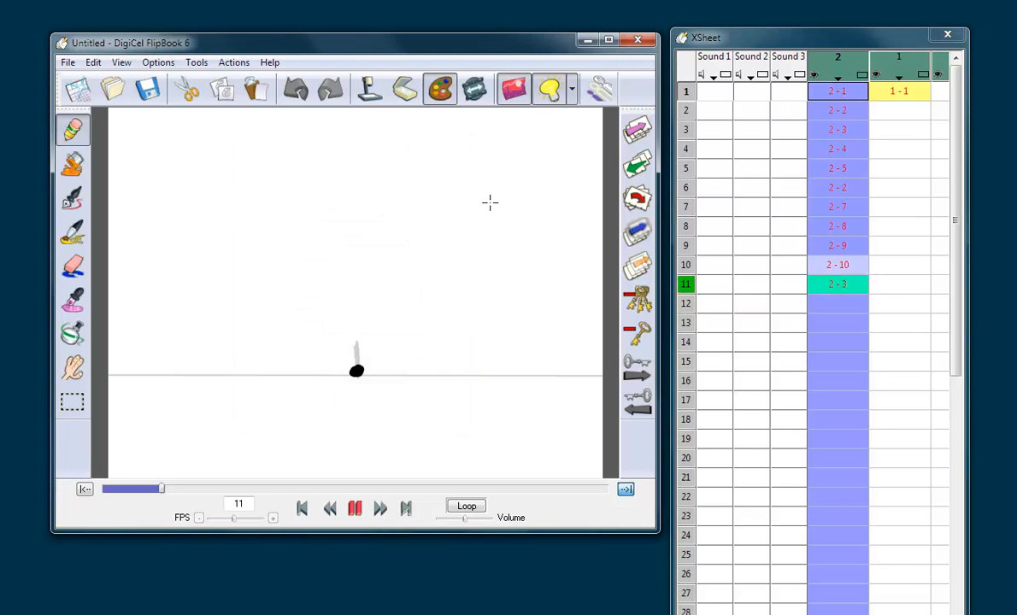
left_click(818, 284)
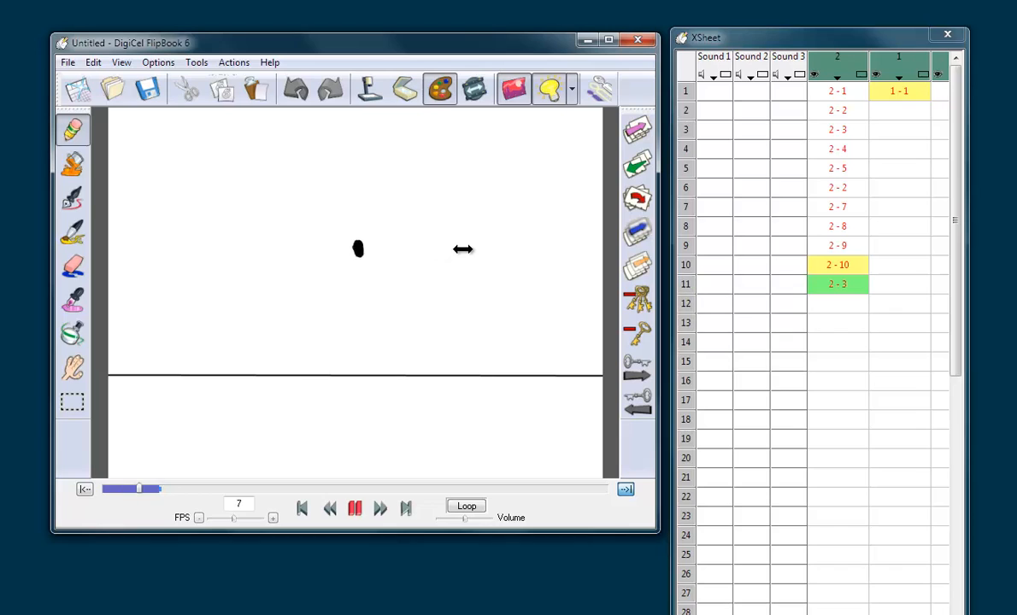
Step: Play the bounce up to frame 11, first with looping switched and then restored, and return to the start for another playback
key("space")
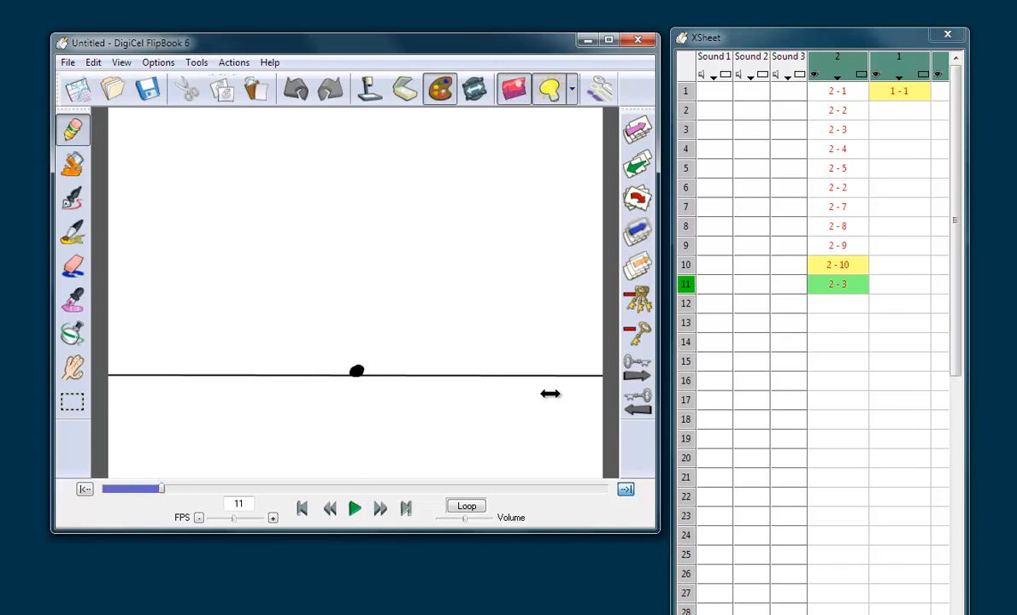
left_click(466, 506)
key("space")
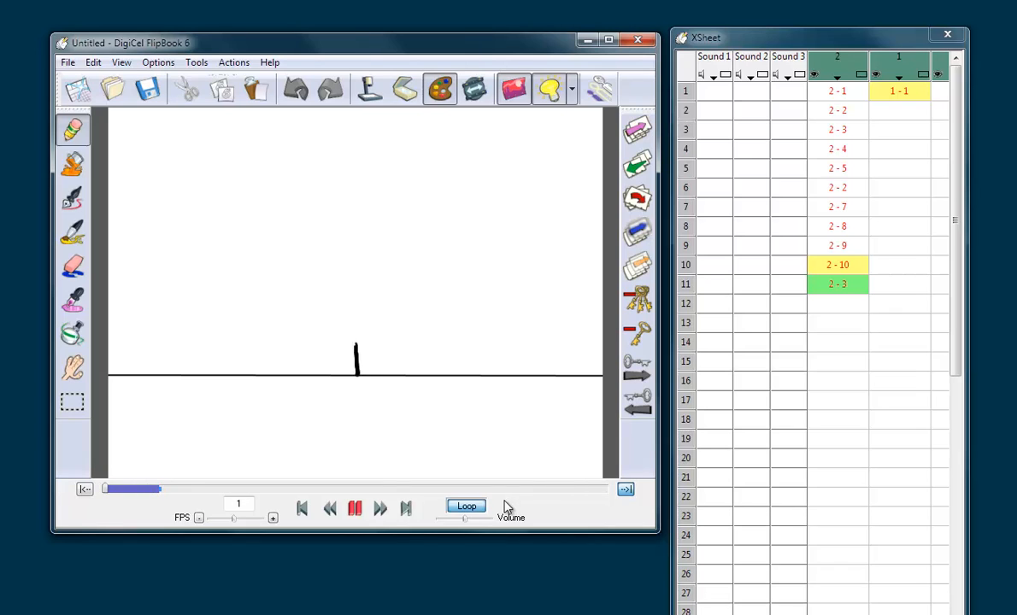
left_click(466, 507)
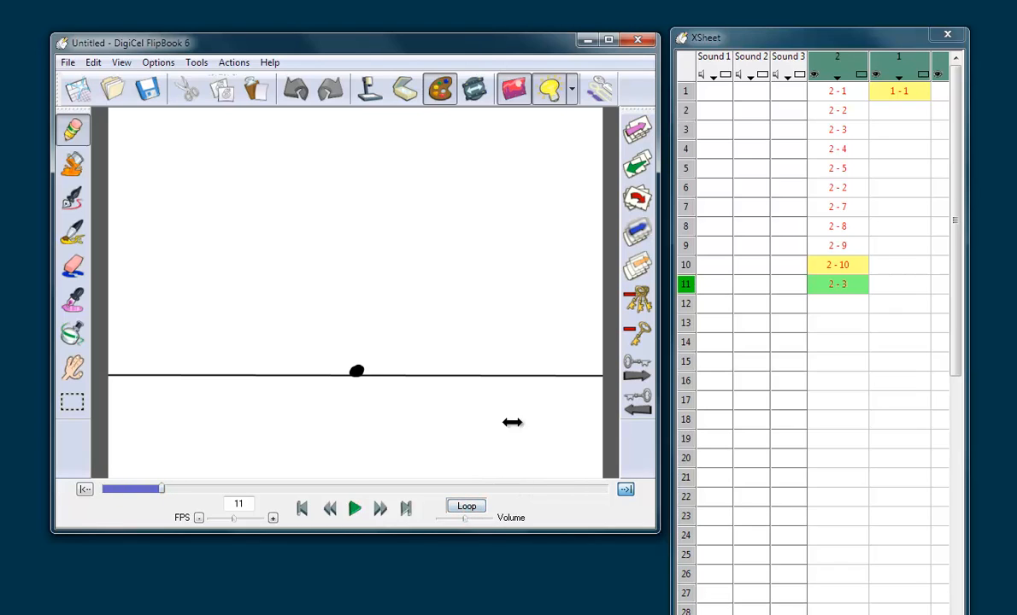
left_click(840, 99)
key("space")
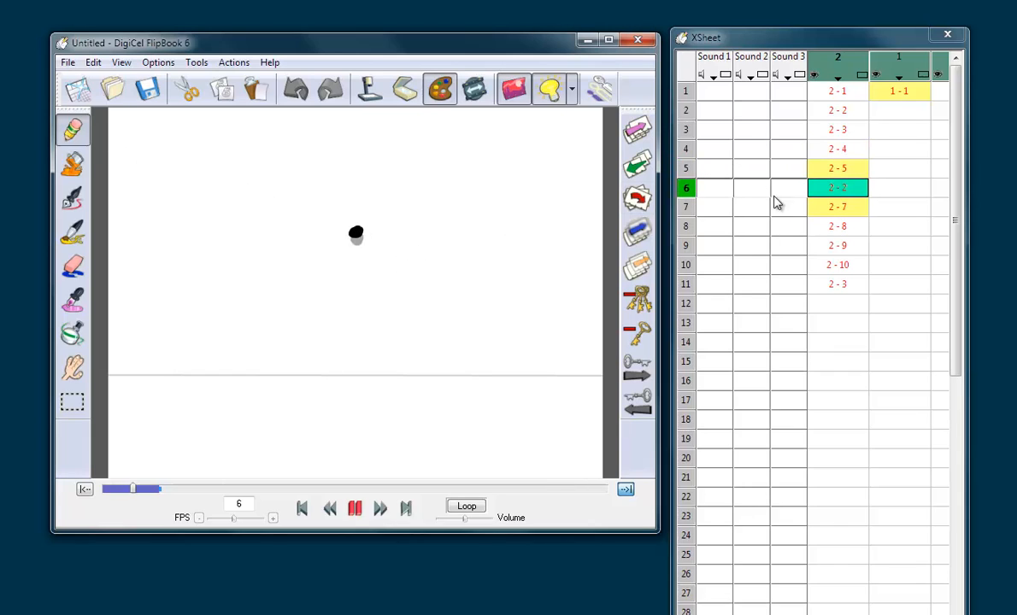
Step: On frame 21, sketch circles on a horizontal line spaced closer toward one end, with a circled arrow and a curved arrow to the crowded circles
left_click(829, 286)
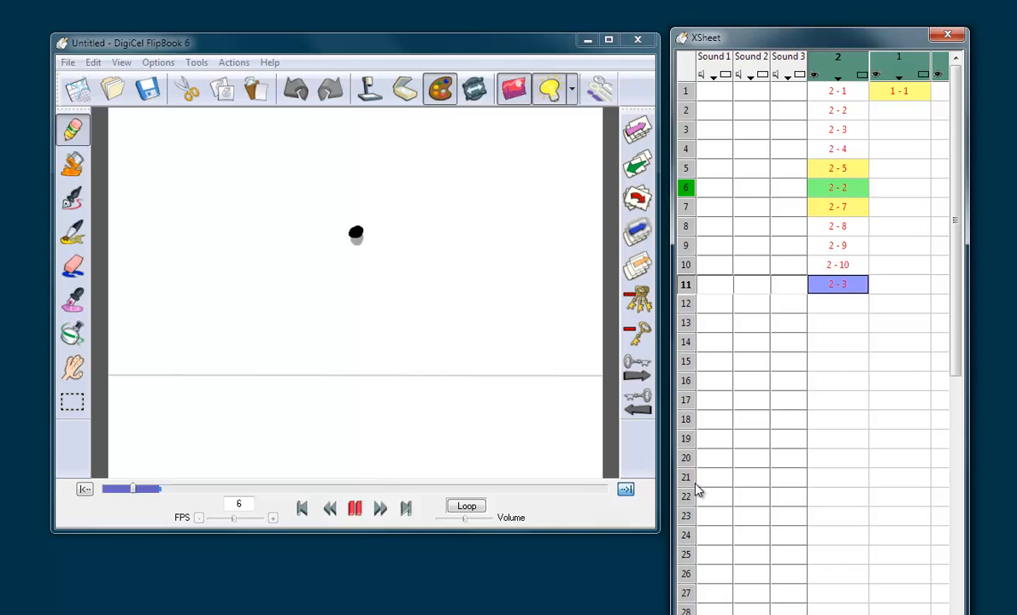
left_click(829, 480)
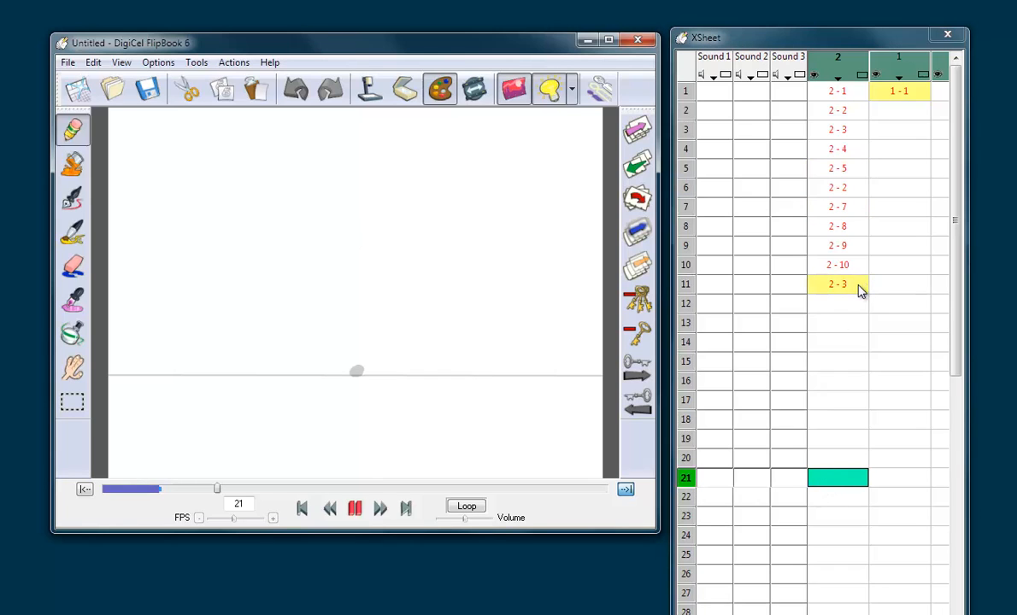
left_click(839, 320)
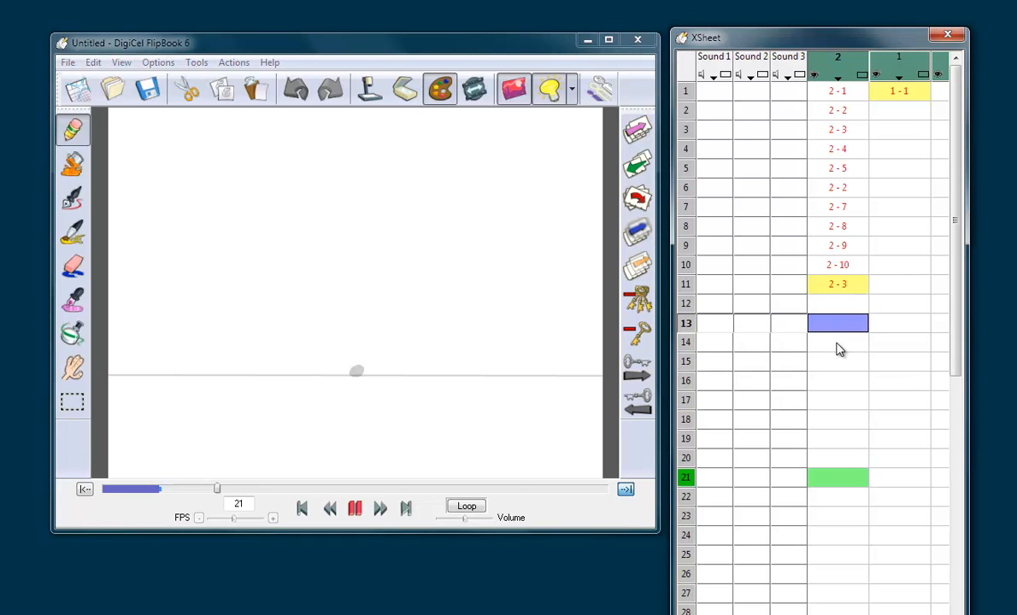
left_click_drag(840, 349, 826, 476)
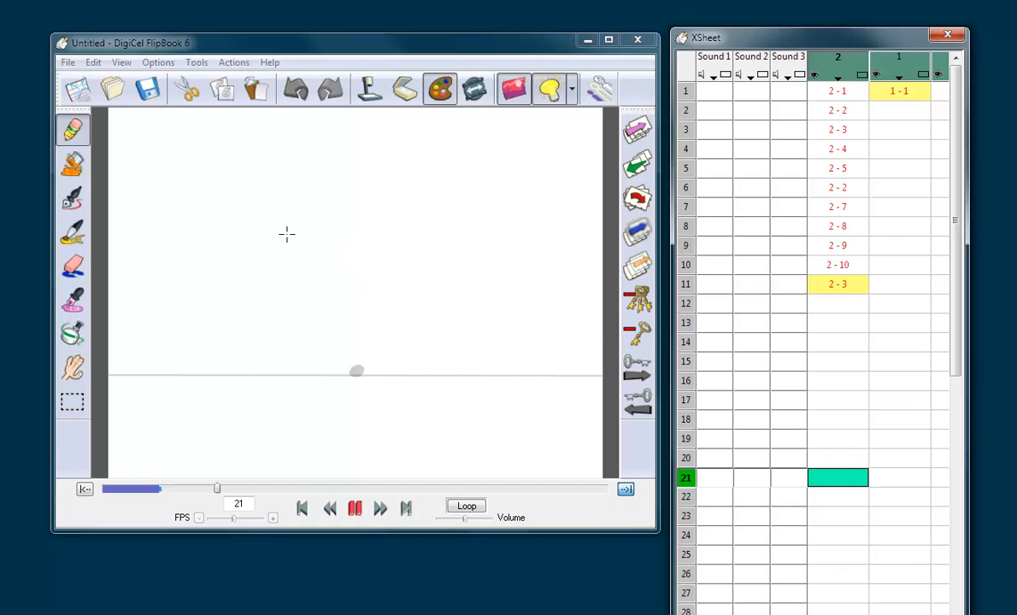
left_click_drag(282, 232, 474, 206)
key("ctrl+z")
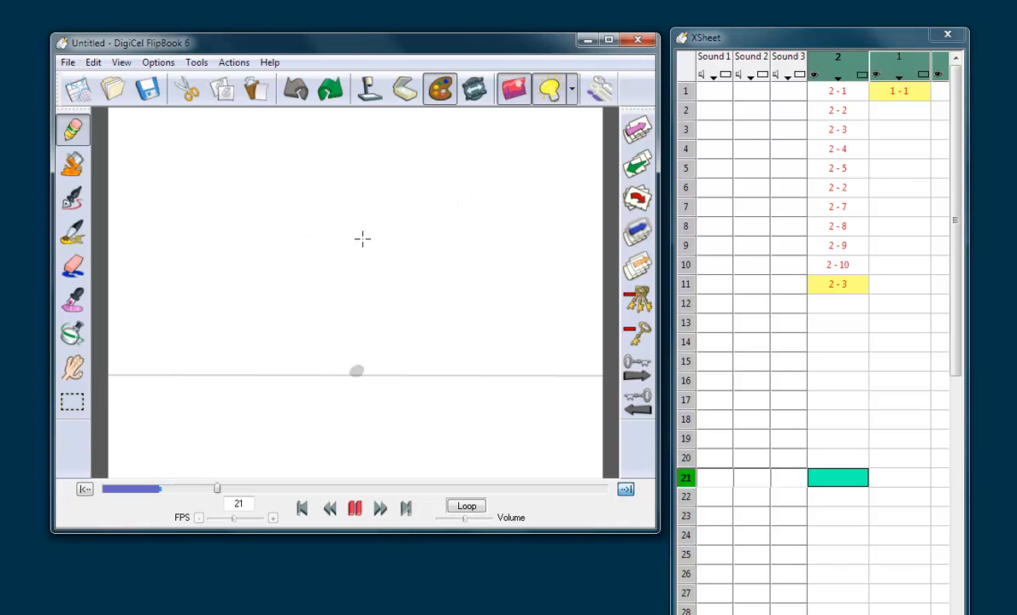
mouse_move(280, 251)
left_mouse_down()
mouse_move(464, 248)
mouse_move(460, 228)
left_mouse_up()
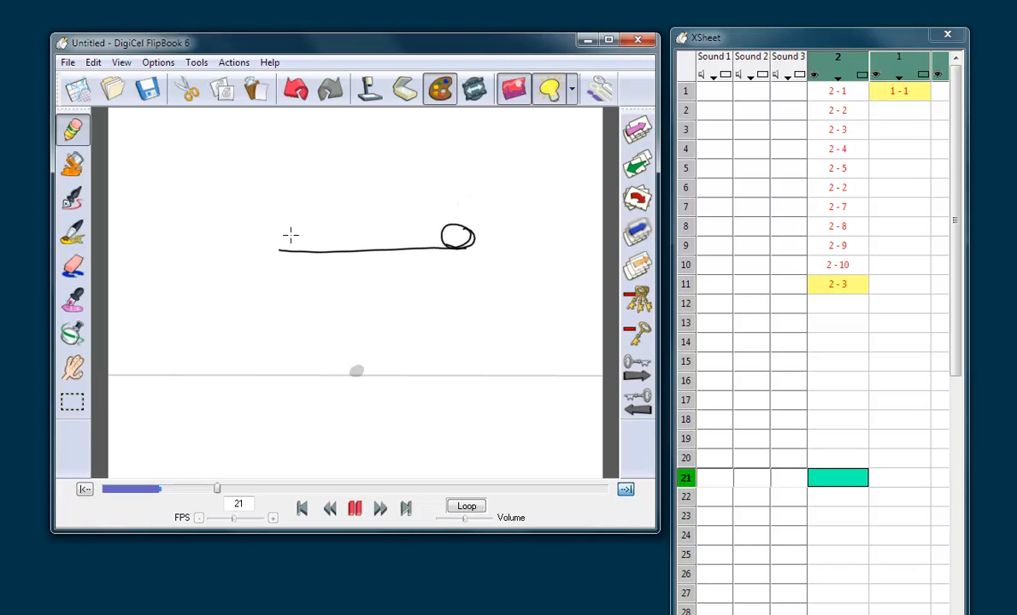
left_click_drag(288, 234, 300, 237)
mouse_move(379, 239)
left_mouse_down()
mouse_move(382, 230)
mouse_move(340, 239)
mouse_move(327, 224)
mouse_move(300, 229)
left_mouse_up()
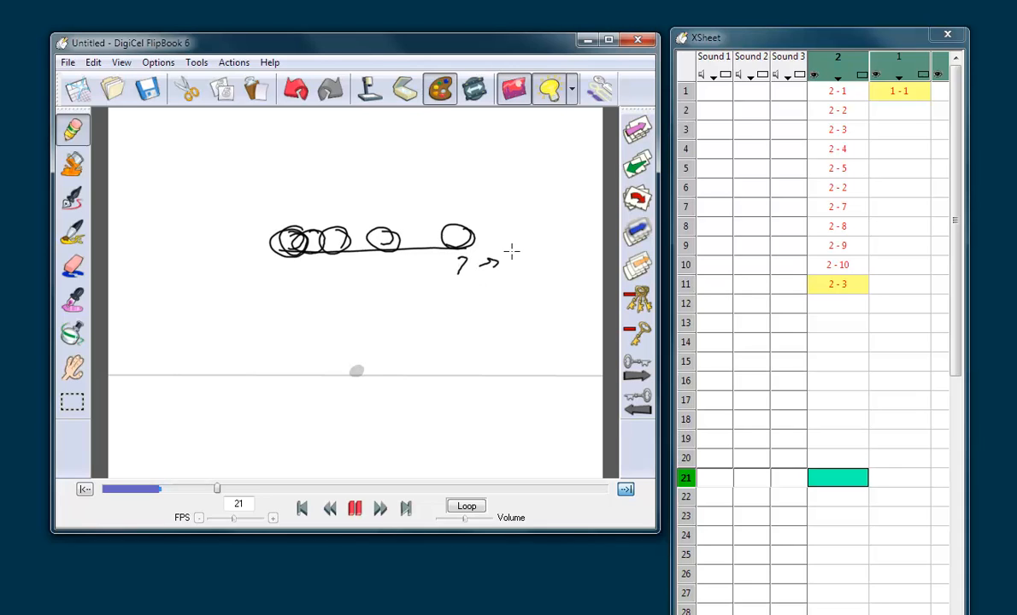
mouse_move(470, 267)
left_mouse_down()
mouse_move(482, 159)
mouse_move(290, 216)
left_mouse_up()
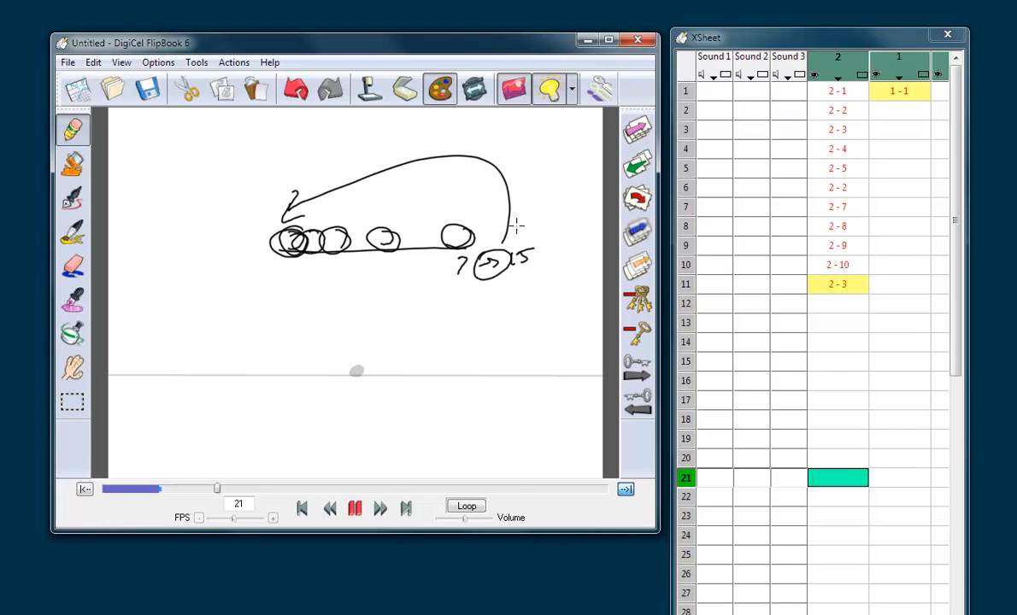
Step: Cut the entire spacing sketch from frame 21
left_click(73, 401)
left_click_drag(220, 128, 595, 313)
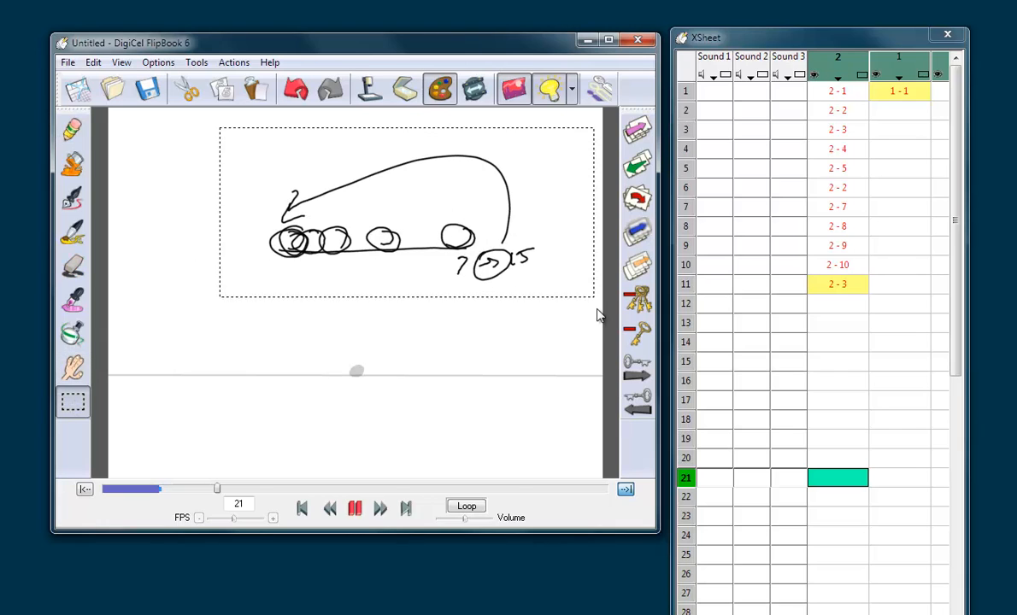
left_click(188, 96)
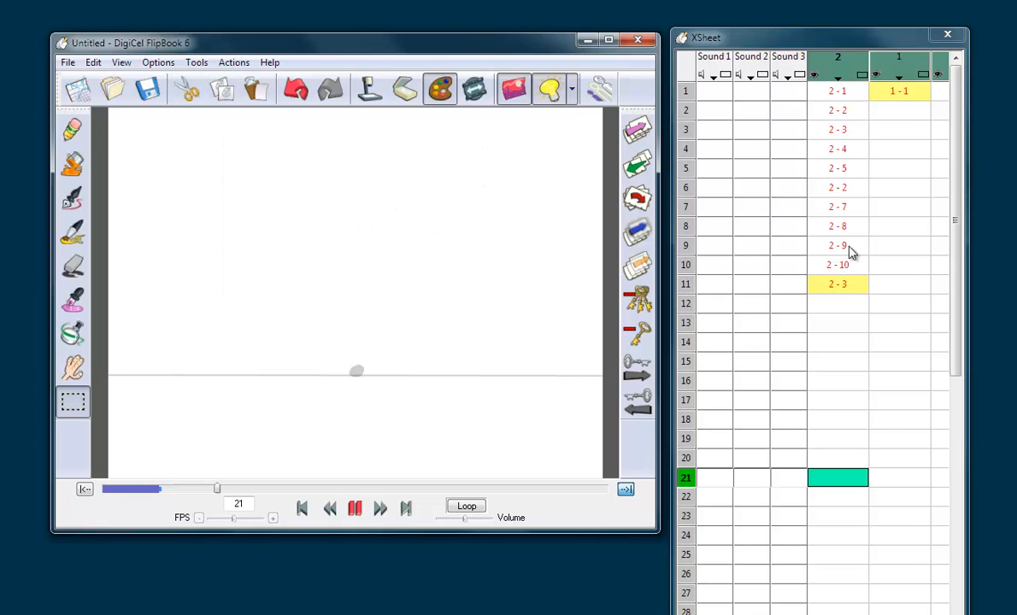
Step: Hold drawing 2-5 for 5 frames and check the shifted drawings on frames 10 and 11
left_click(840, 192)
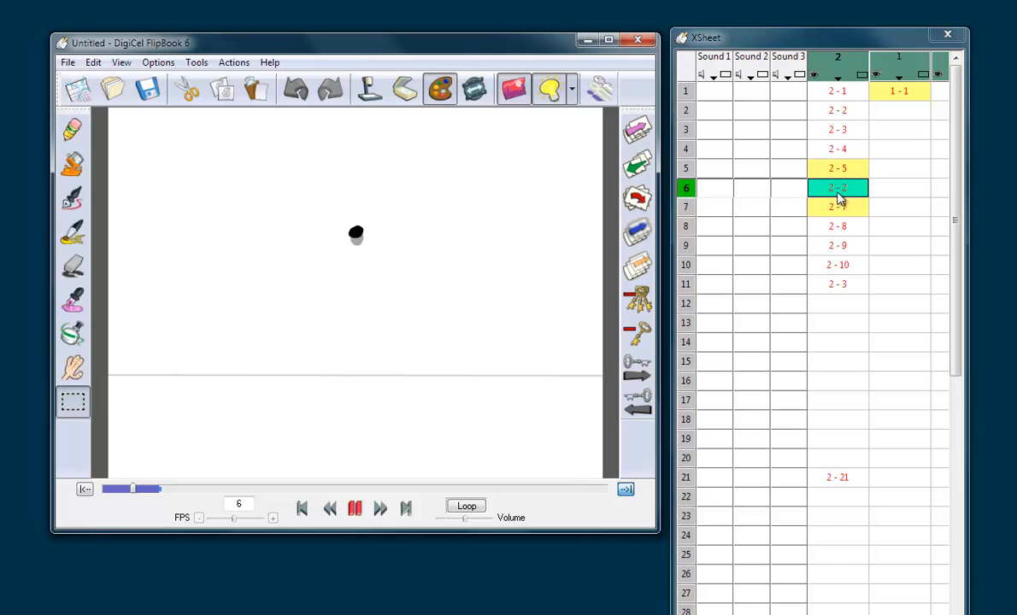
left_click(845, 169)
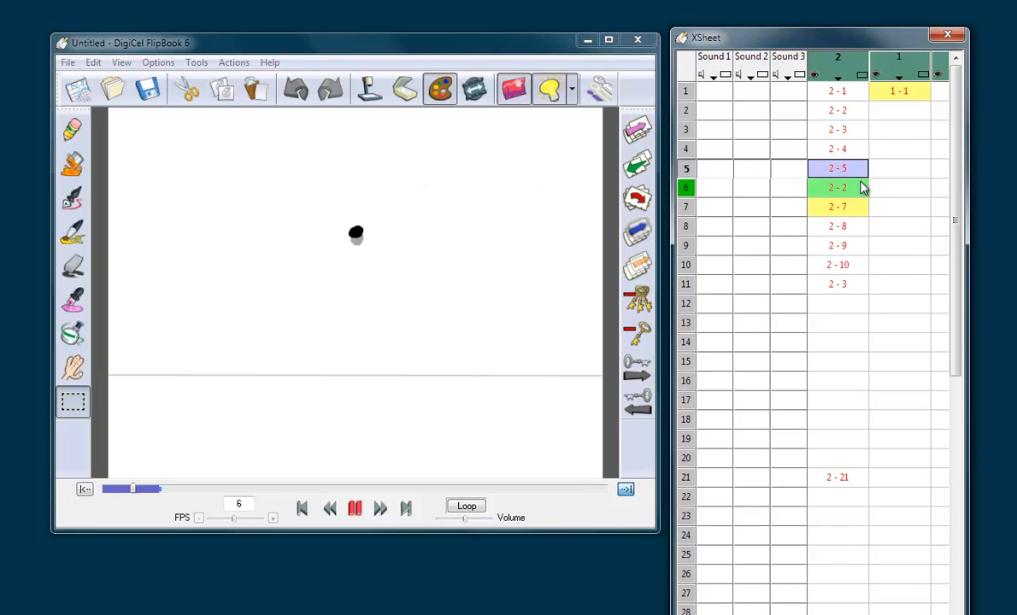
key("5")
left_click(849, 266)
left_click(851, 284)
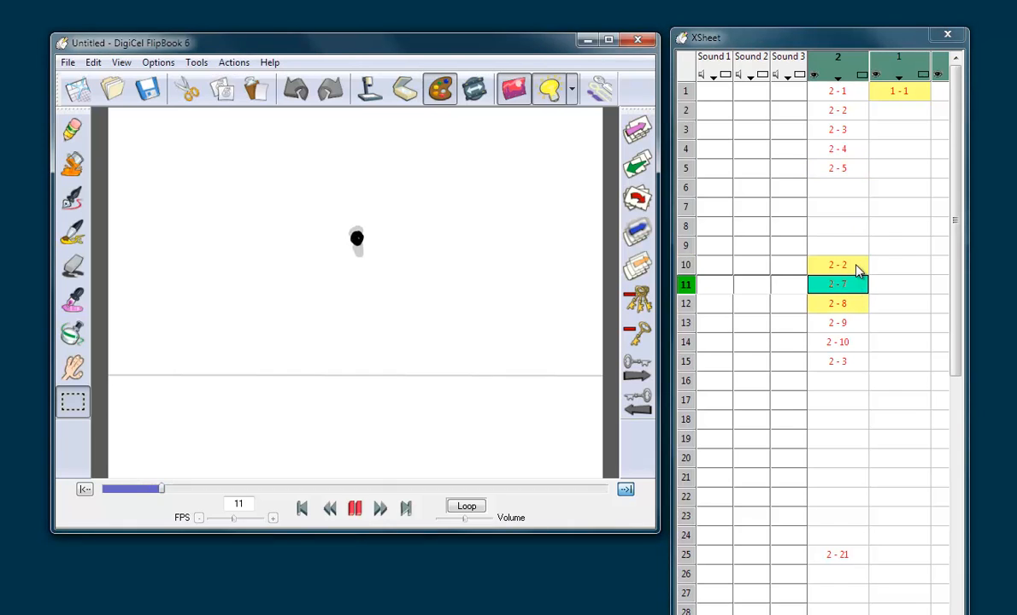
Step: Compare the ball drawings on frames 10 and 11, and hold drawing 2-2 on frame 10 for 5 frames
left_click(856, 269)
left_click(852, 283)
left_click(854, 269)
left_click(852, 284)
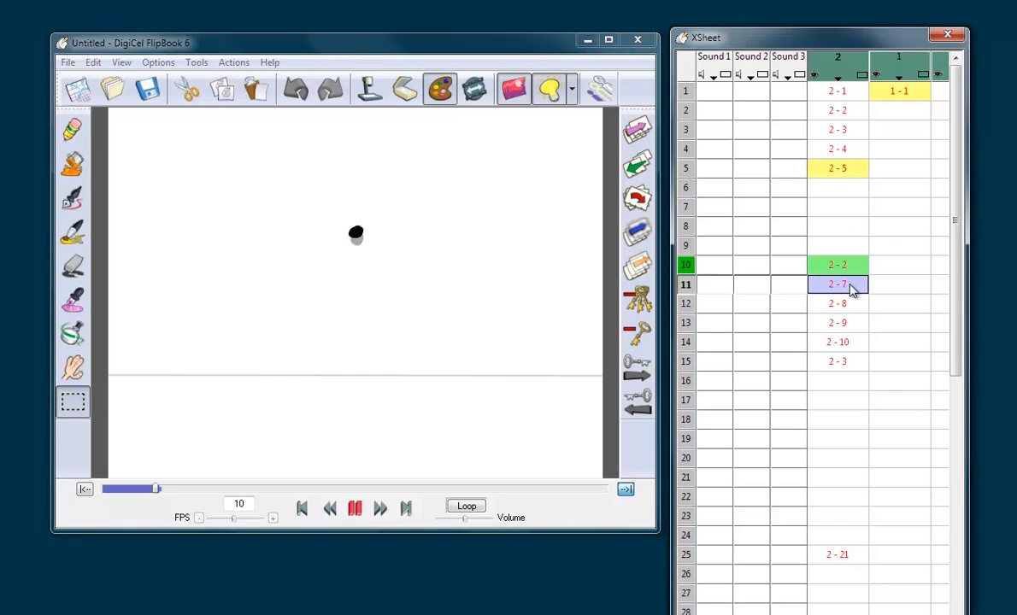
left_click(858, 270)
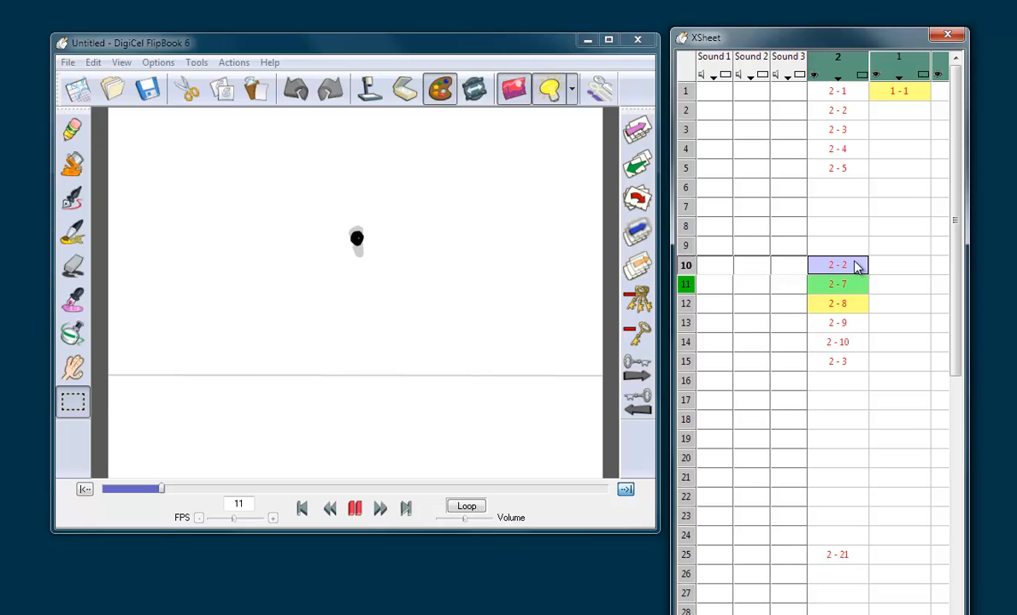
key("5")
left_click(859, 272)
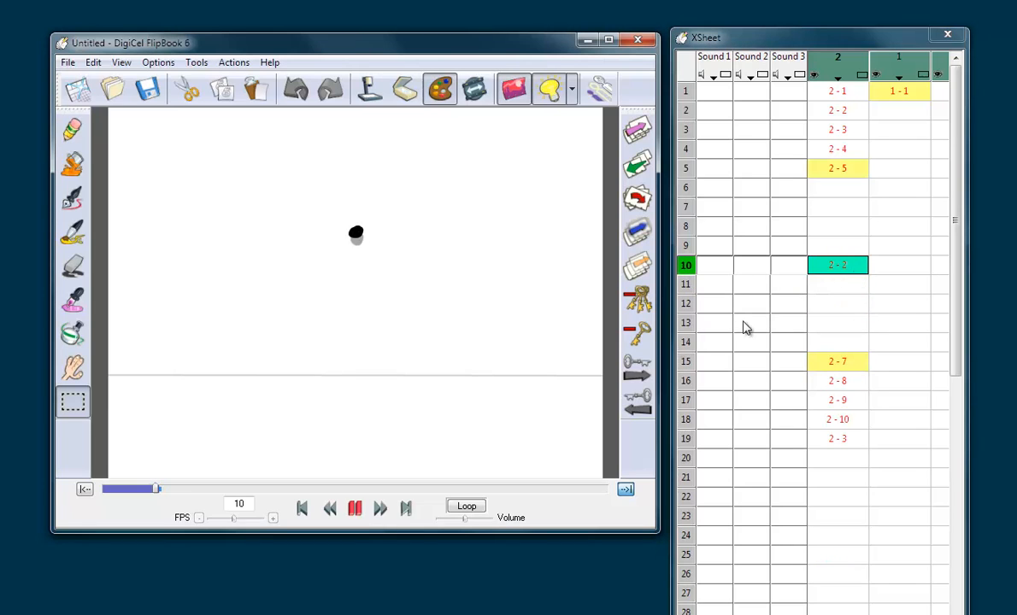
Step: Set the playback range to end at frame 19, on the last ball drawing
left_click(861, 442)
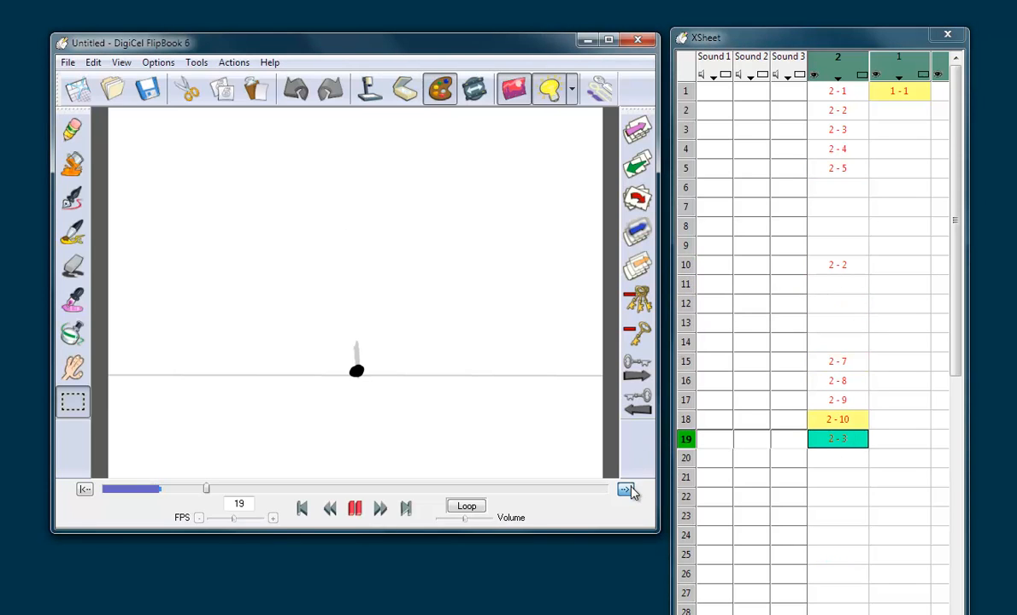
left_click(844, 614)
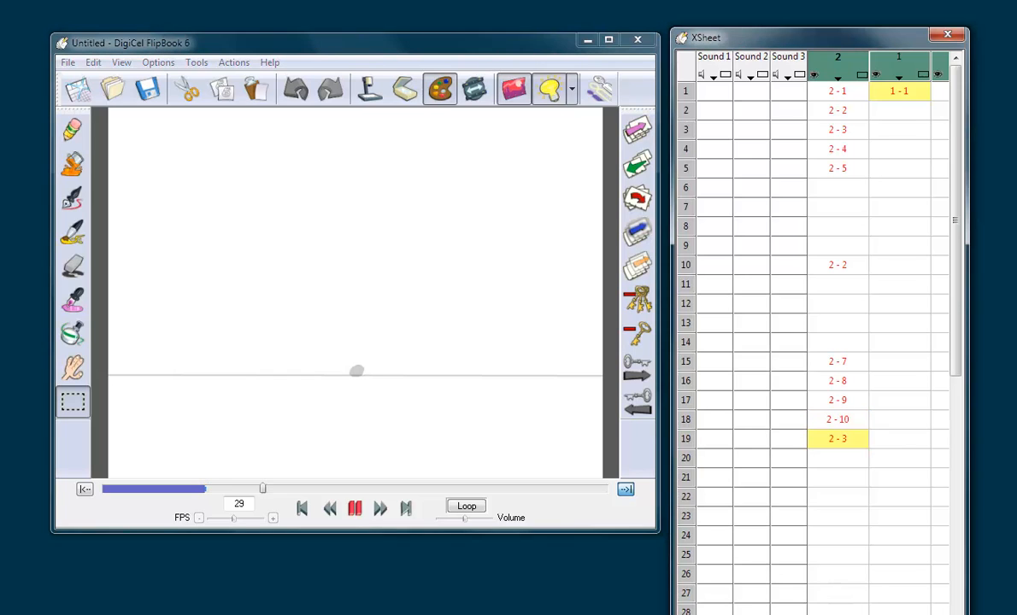
left_click(845, 438)
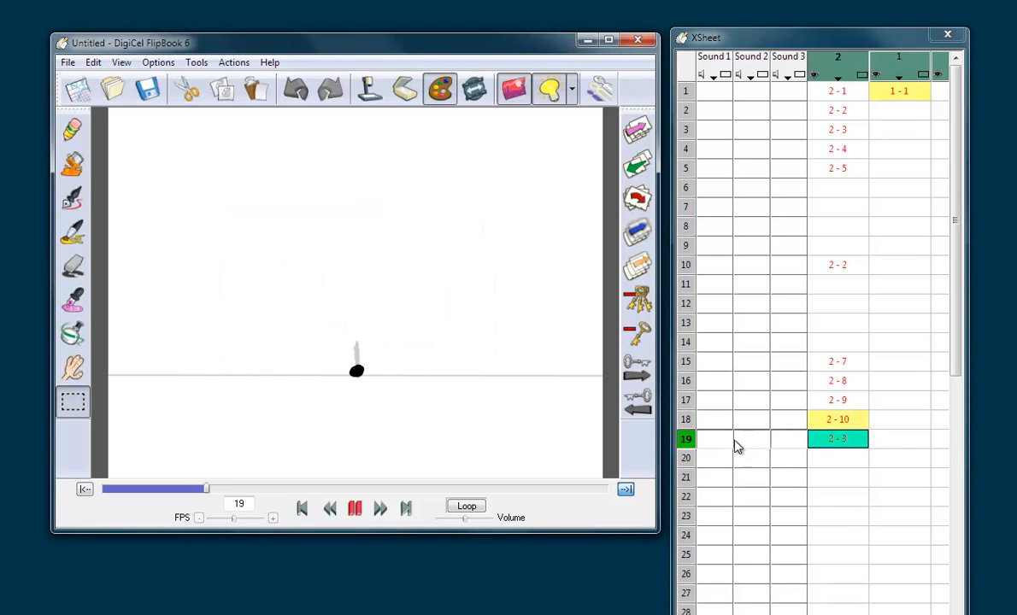
Step: Examine the held frames between the drawings on frames 5, 10 and 19, and step back through the rising ball
left_click(841, 267)
left_click(847, 440)
left_click(854, 265)
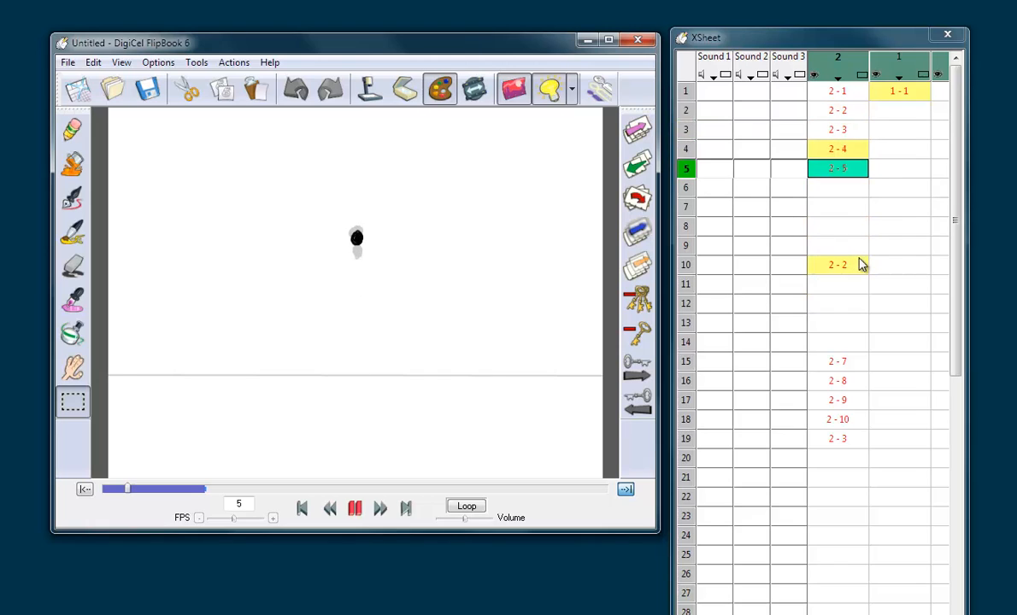
left_click(847, 193)
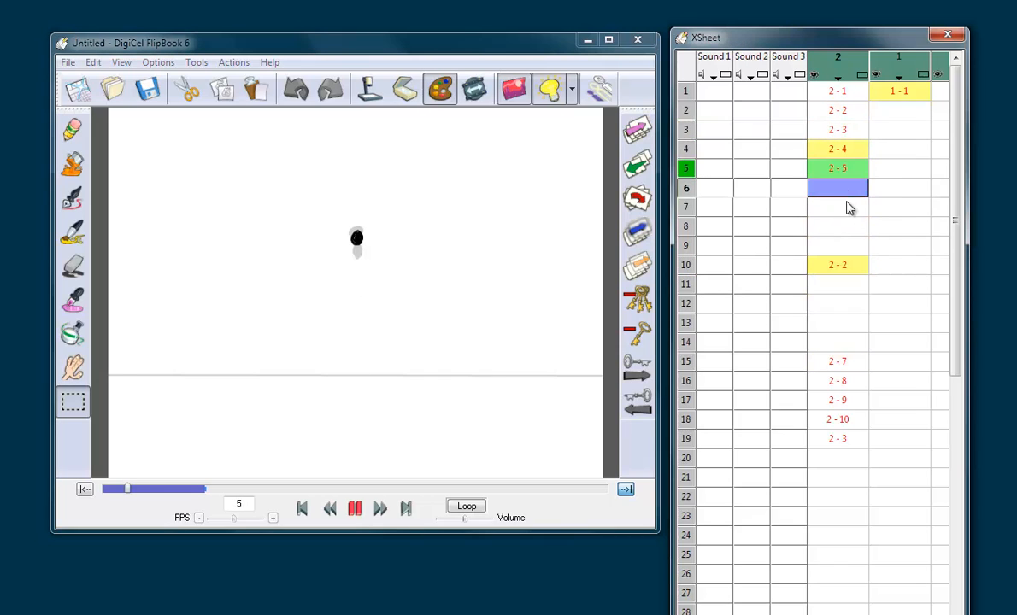
left_click(849, 208)
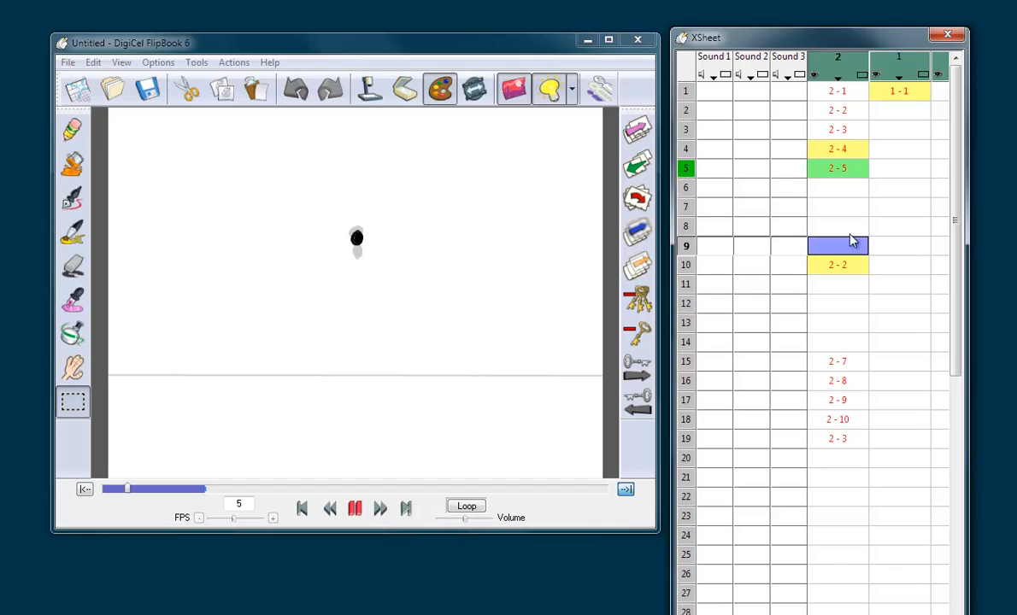
left_click(853, 189)
left_click(850, 190)
left_click(852, 174)
key("Left")
key("Left")
key("Left")
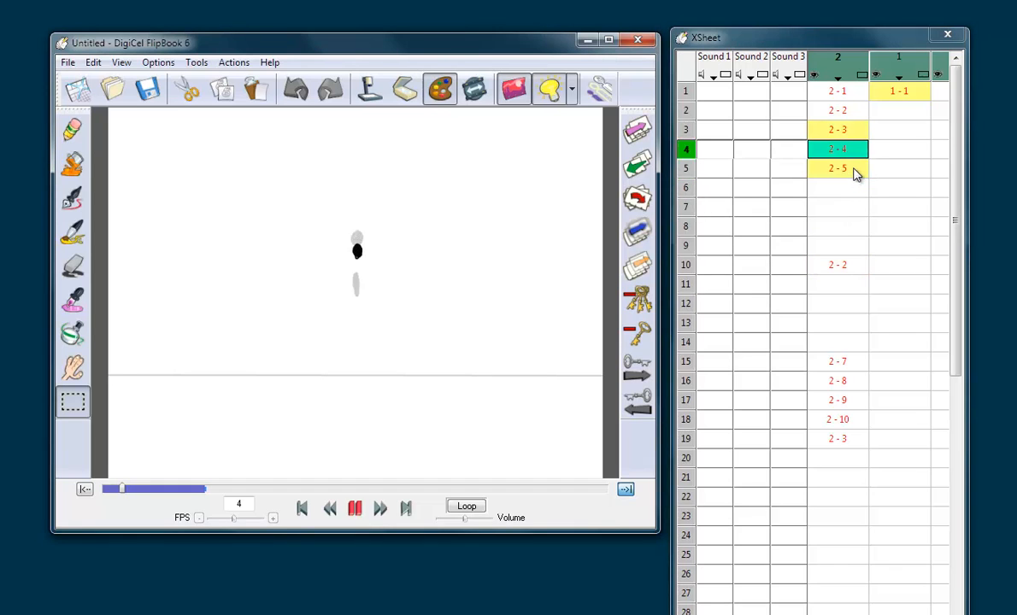
Step: Draw an in-between ball with the pencil on empty frame 6, between the balls on frames 5 and 10, and flip to compare it
left_click(849, 93)
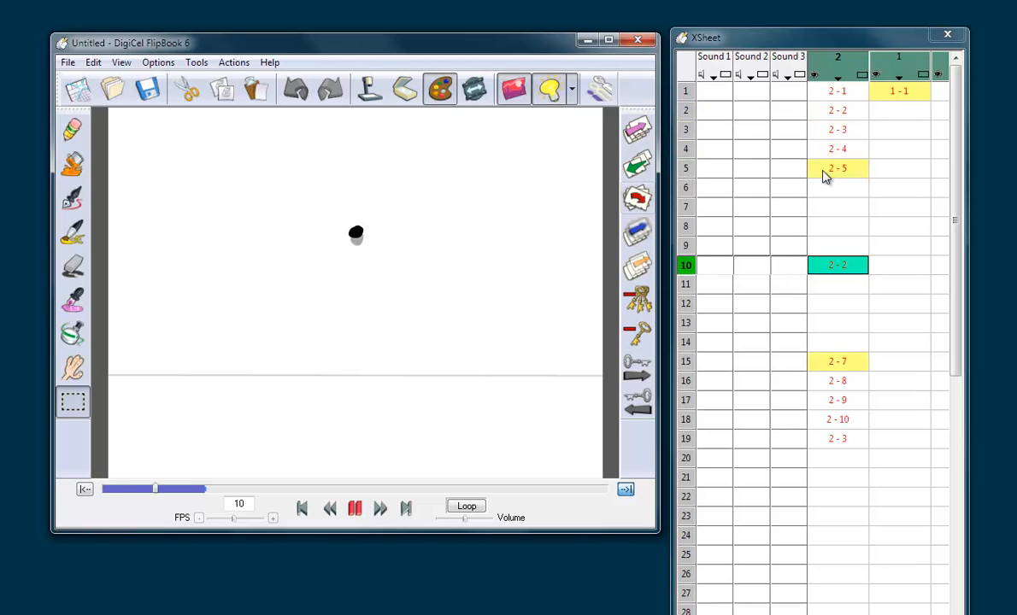
left_click(844, 187)
left_click(844, 174)
left_click(844, 187)
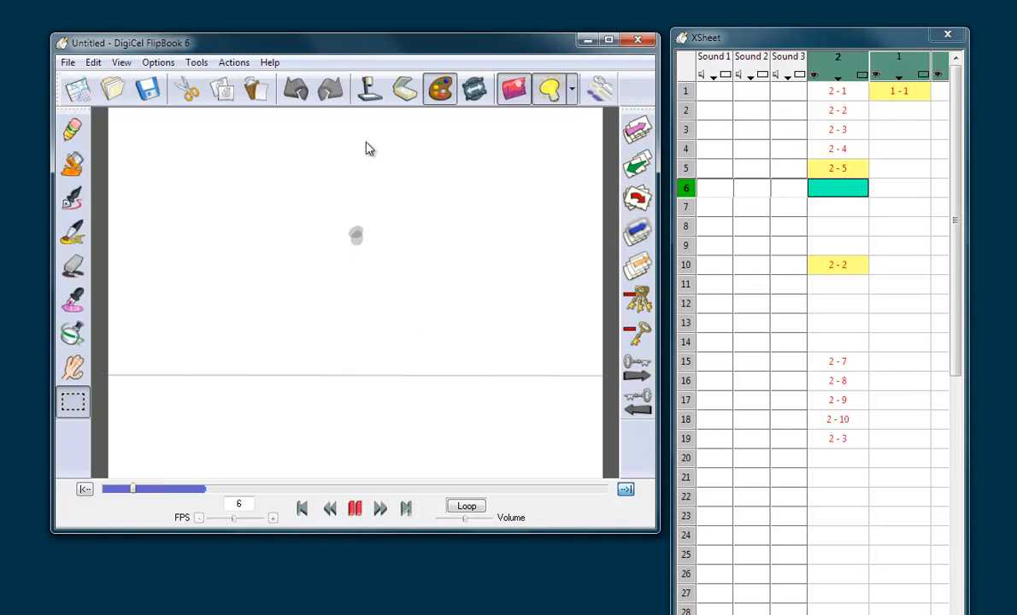
left_click(72, 129)
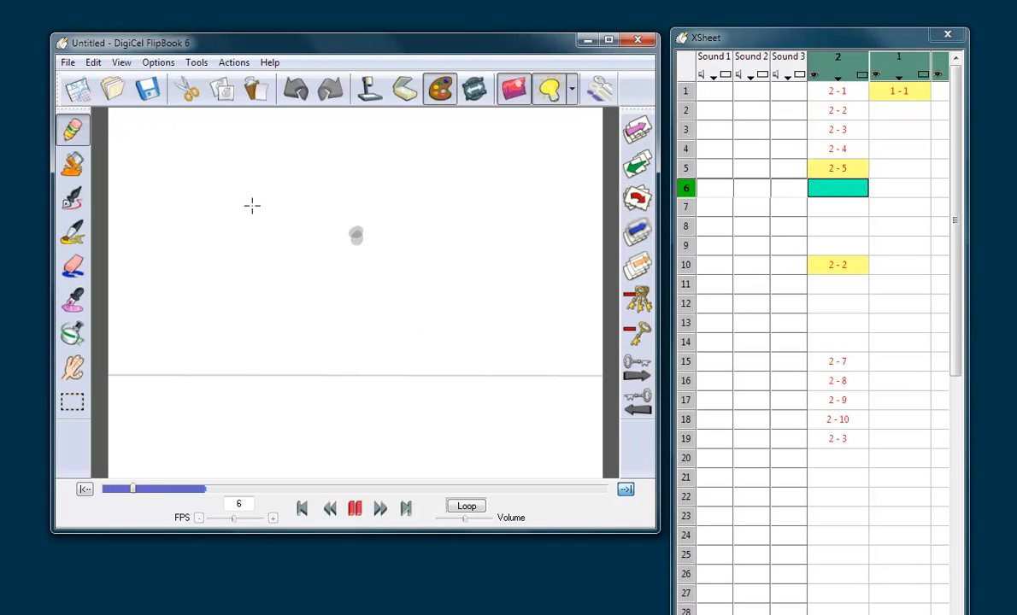
left_click(356, 231)
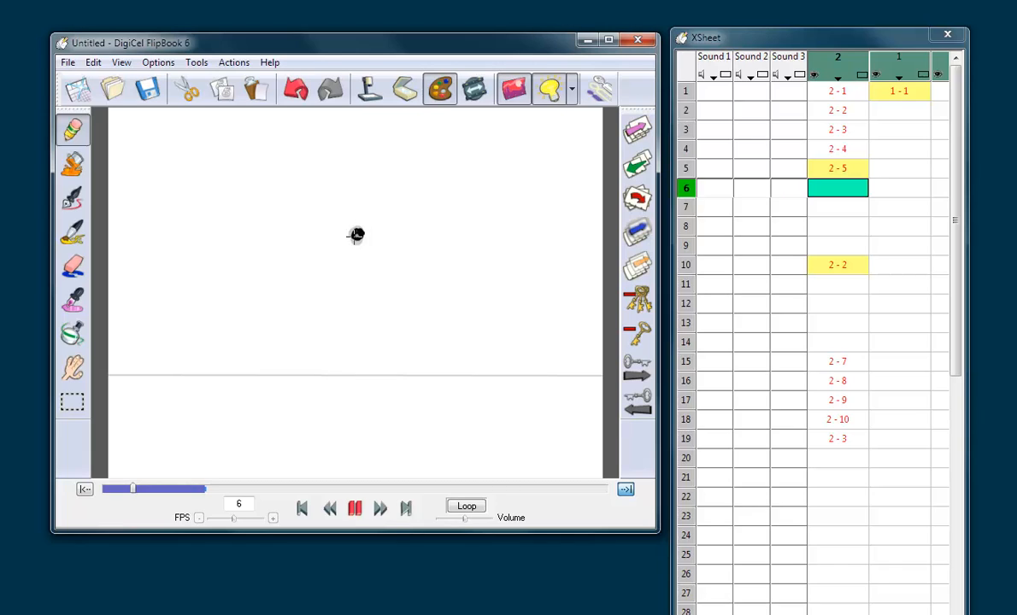
left_click_drag(354, 236, 356, 233)
key("Left")
key("Right")
key("Right")
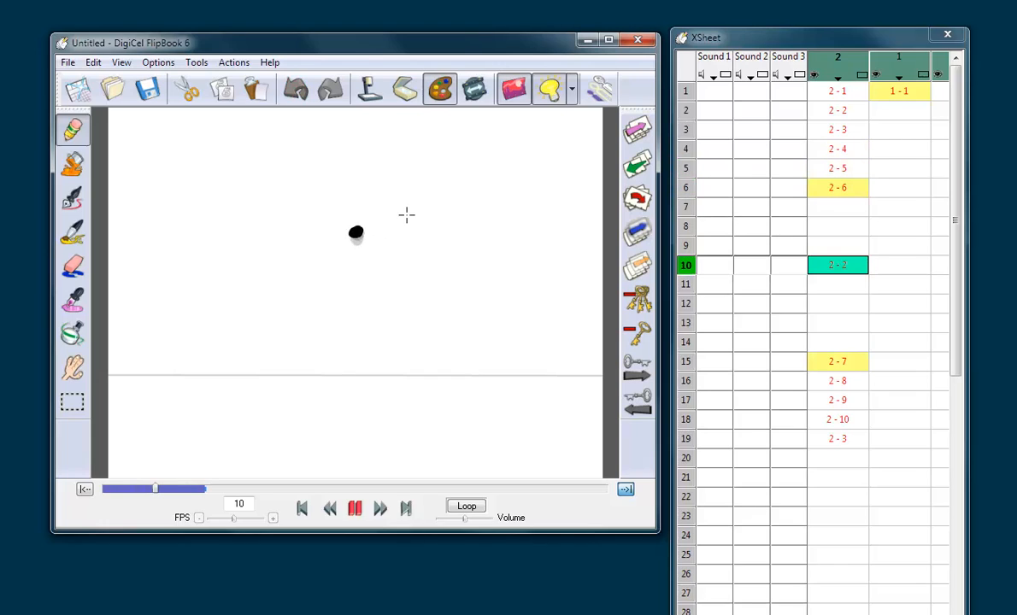
key("Left")
Step: Select the ball on frame 6, cut and paste it to adjust its position slightly, and flip between neighbouring frames to compare
left_click(72, 401)
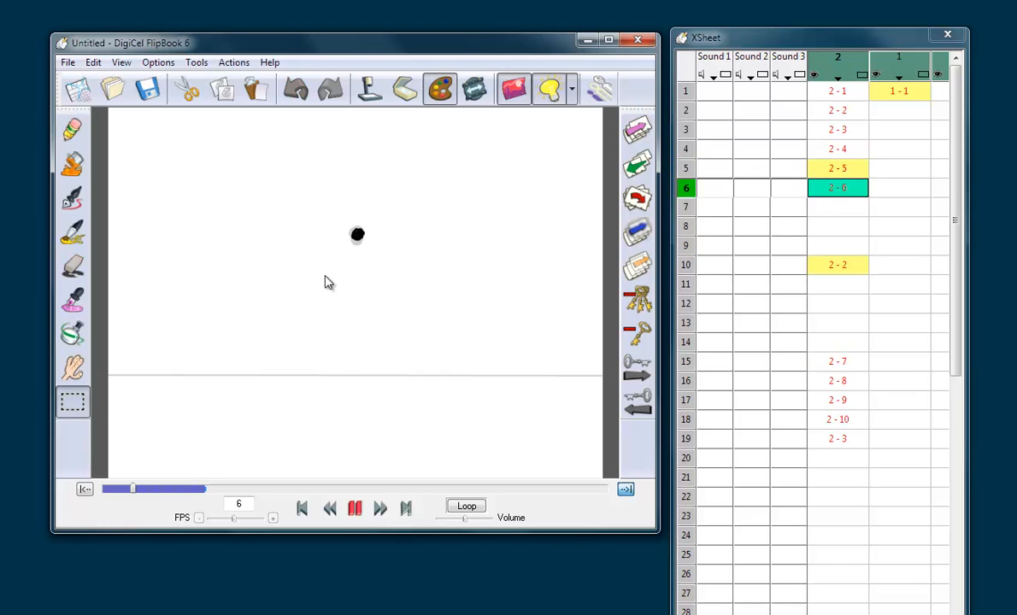
left_click_drag(329, 217, 379, 237)
left_click(188, 89)
left_click(254, 89)
left_click(403, 196)
key("Left")
key("Right")
key("Right")
Step: Examine the ball spacing between frames 6 and 10 and the empty frames in between
left_click(845, 189)
left_click(845, 209)
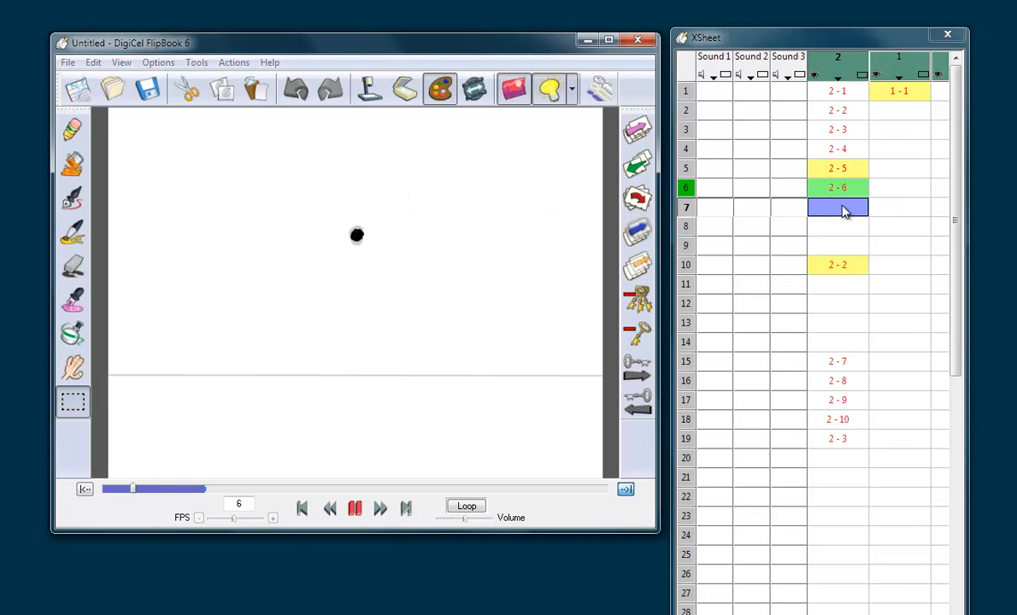
left_click(846, 266)
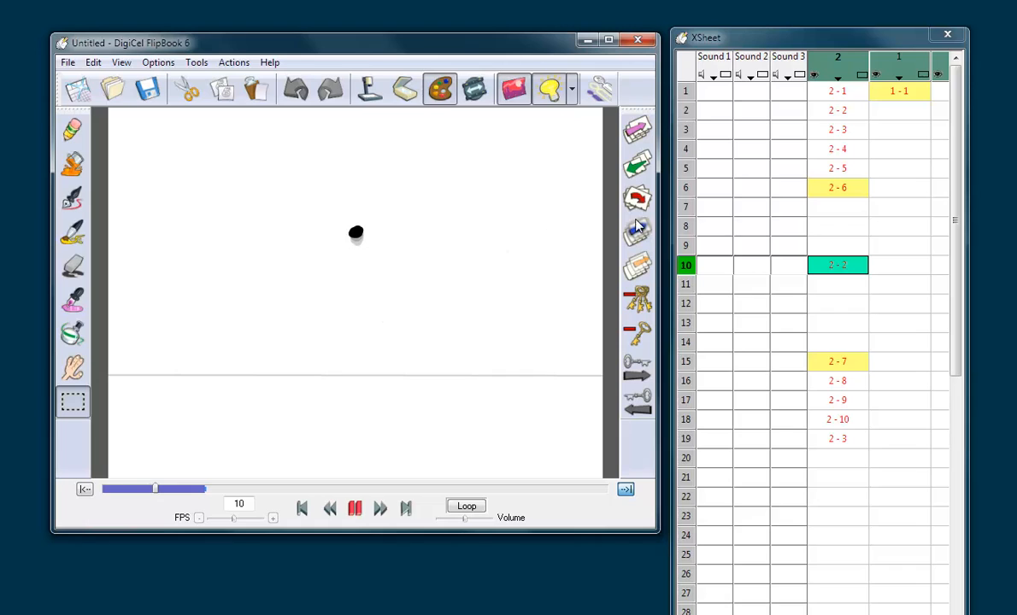
left_click(838, 190)
left_click(850, 208)
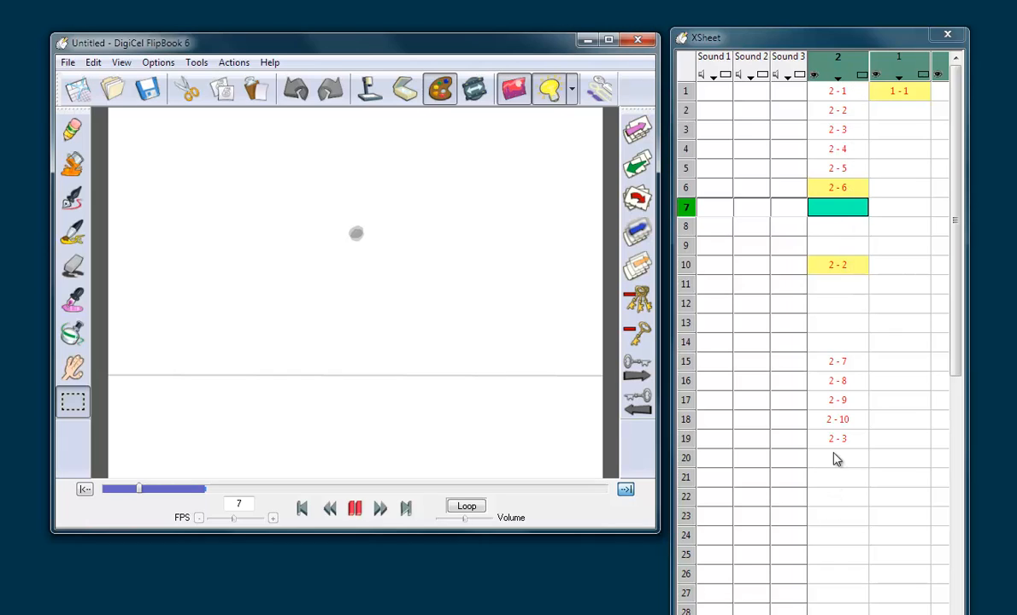
left_click(856, 205)
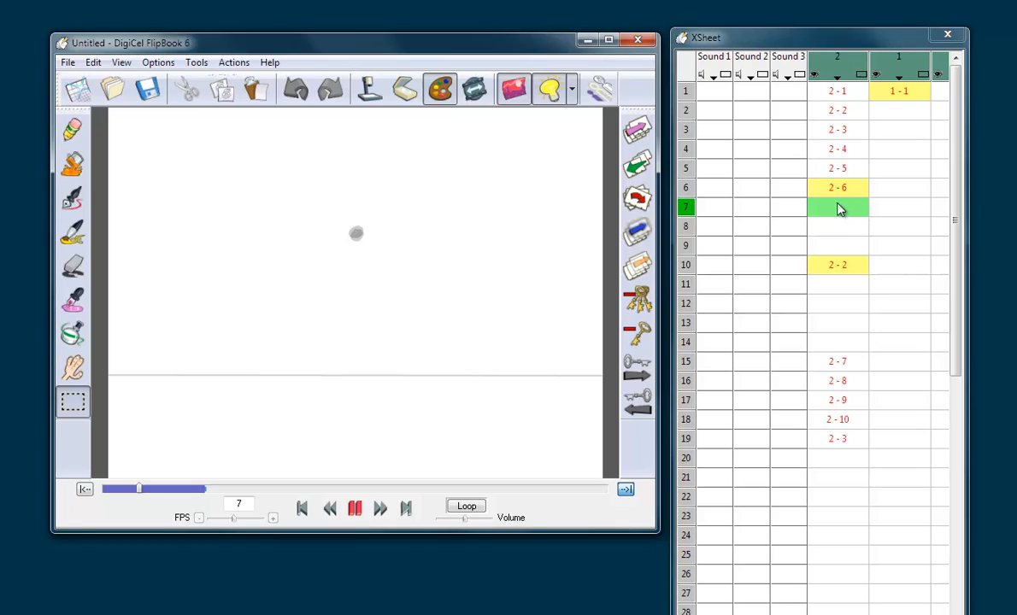
key("Up")
key("Down")
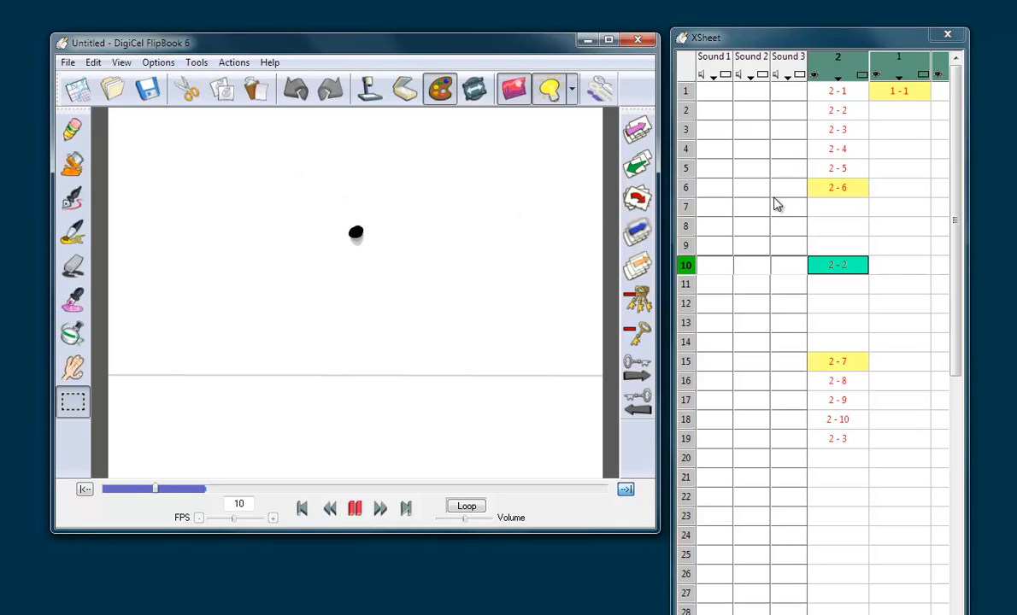
Step: Copy the ball from frame 6 onto empty frame 7 and nudge it slightly upward
left_click(858, 190)
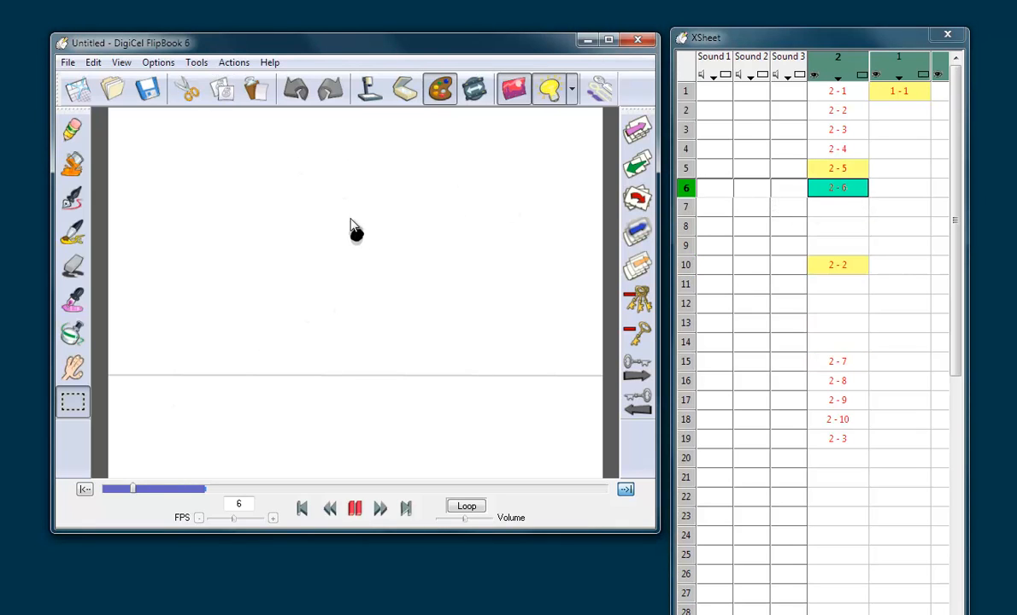
left_click_drag(331, 199, 407, 266)
left_click(185, 89)
left_click(256, 89)
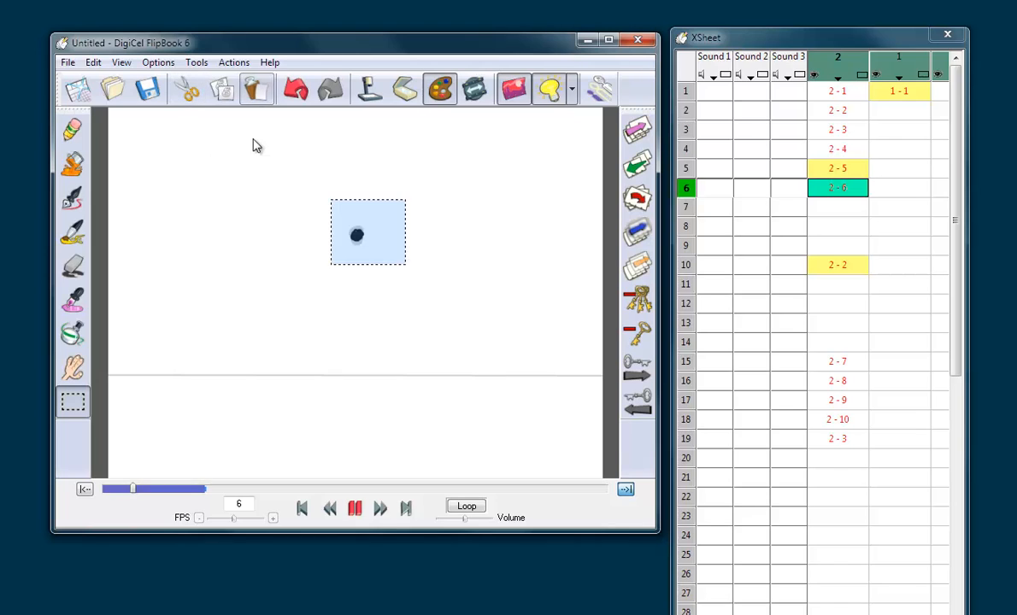
left_click(253, 145)
key("Down")
left_click(255, 89)
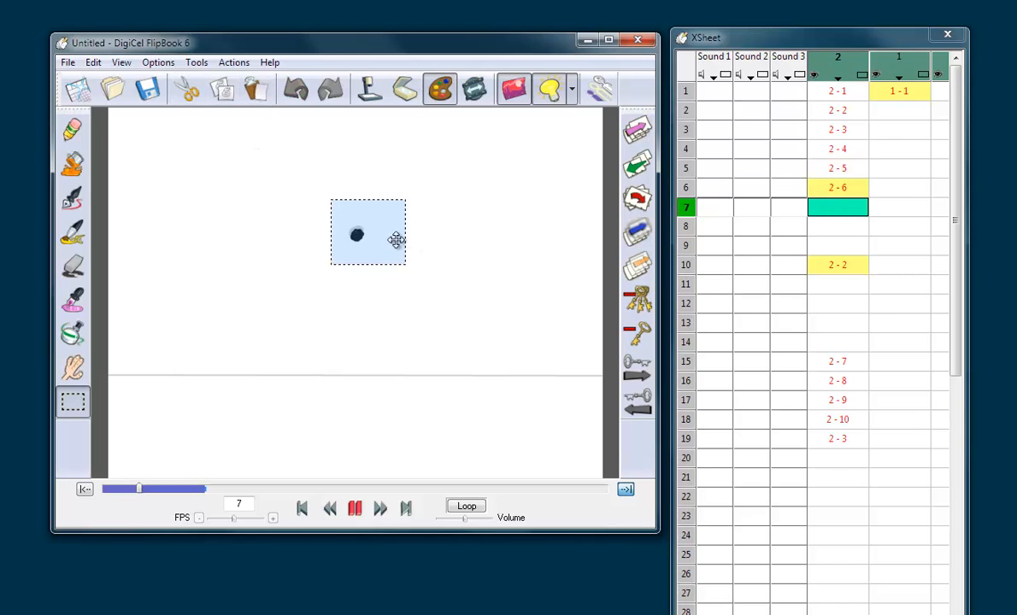
left_click_drag(389, 237, 390, 237)
left_click(437, 217)
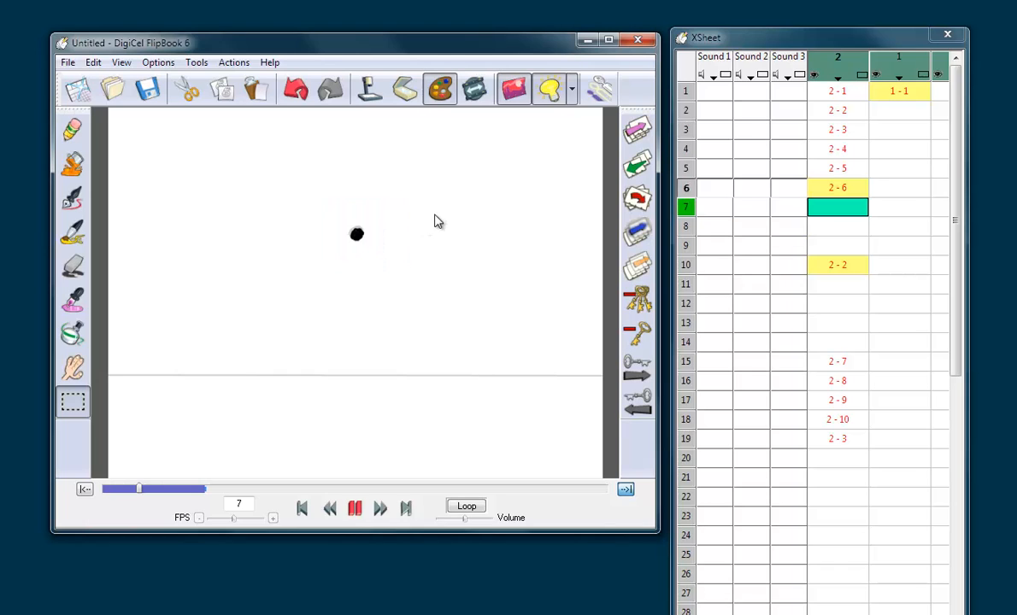
Step: Flip back and forth through frames 5 to 10 to examine how the ball on frame 7 slows toward the peak
key("Up")
key("Up")
key("Down")
key("Down")
key("Down")
key("Down")
key("Down")
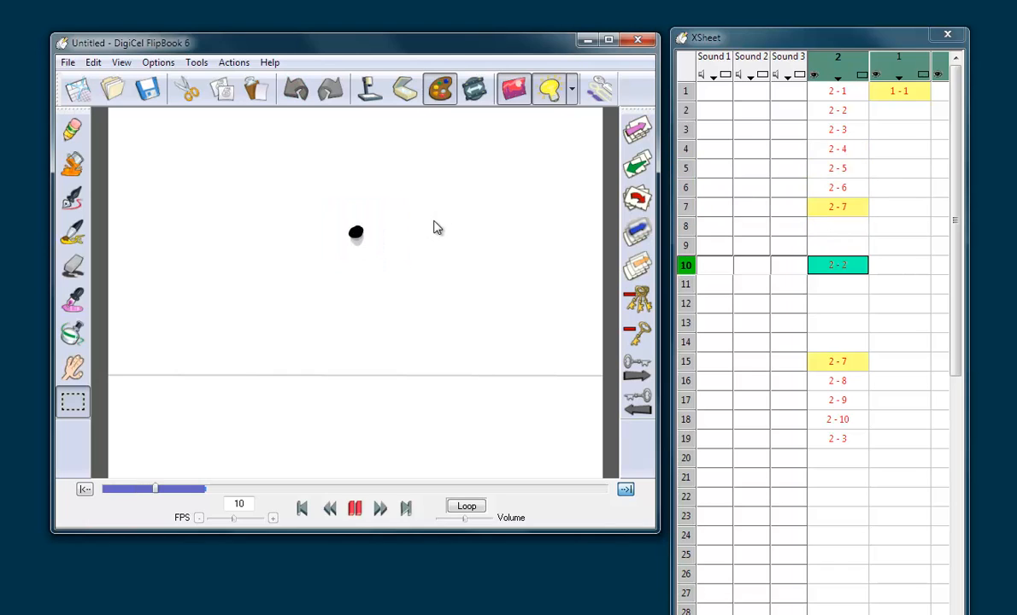
key("Up")
key("Up")
key("Up")
key("Down")
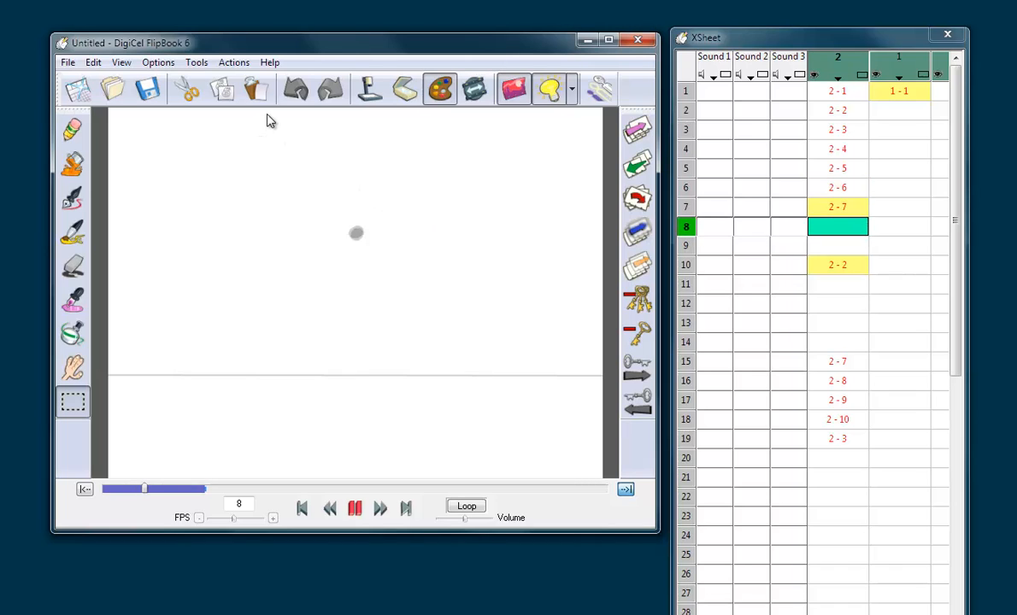
Step: Copy the ball from frame 7 onto empty frame 8 and nudge it slightly upward
key("Up")
left_click_drag(331, 207, 389, 260)
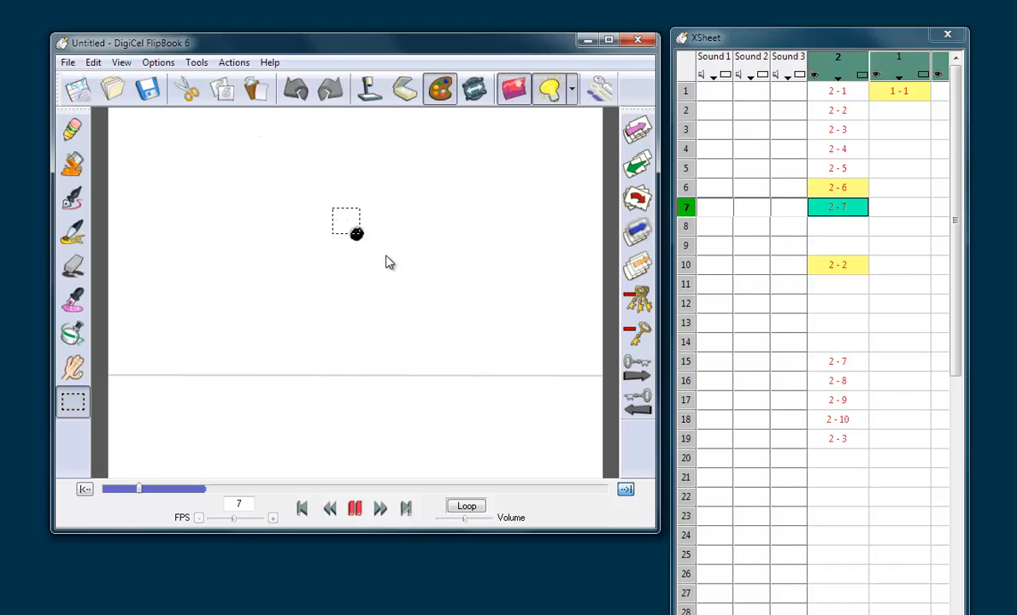
left_click(188, 91)
left_click(256, 89)
key("Down")
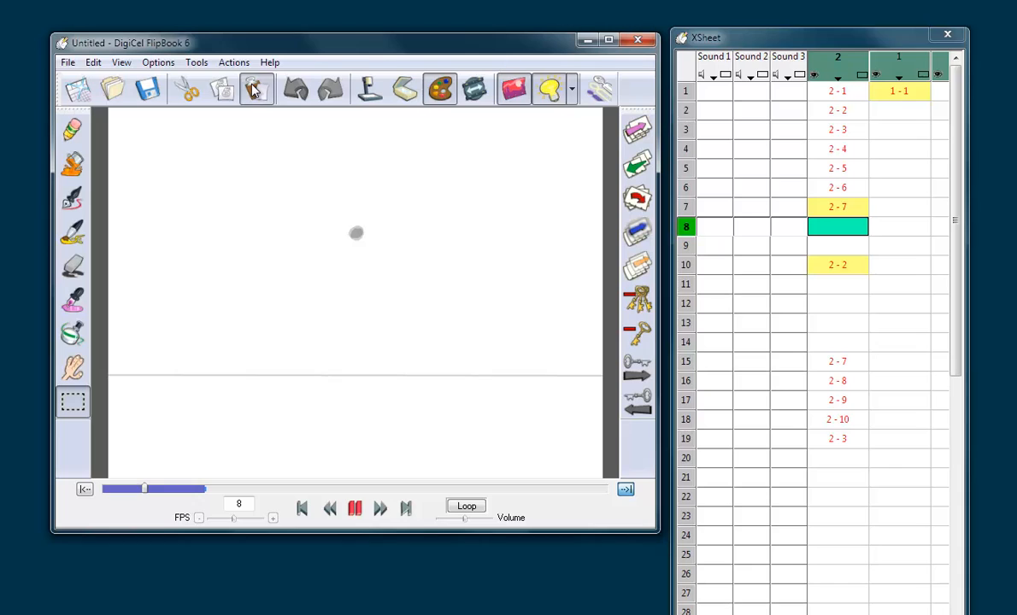
left_click(255, 88)
left_click_drag(376, 237, 376, 236)
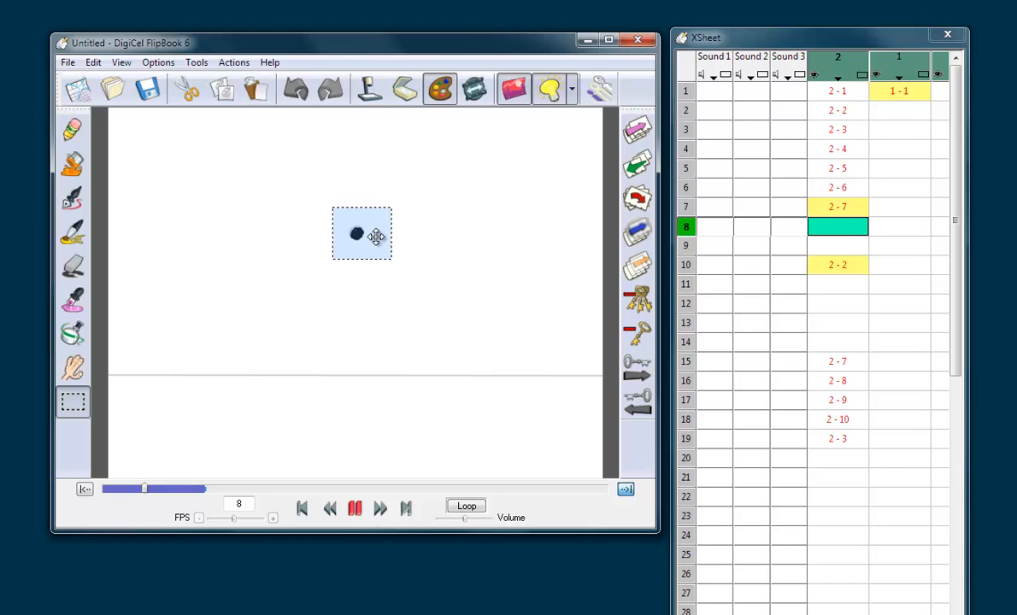
left_click(428, 214)
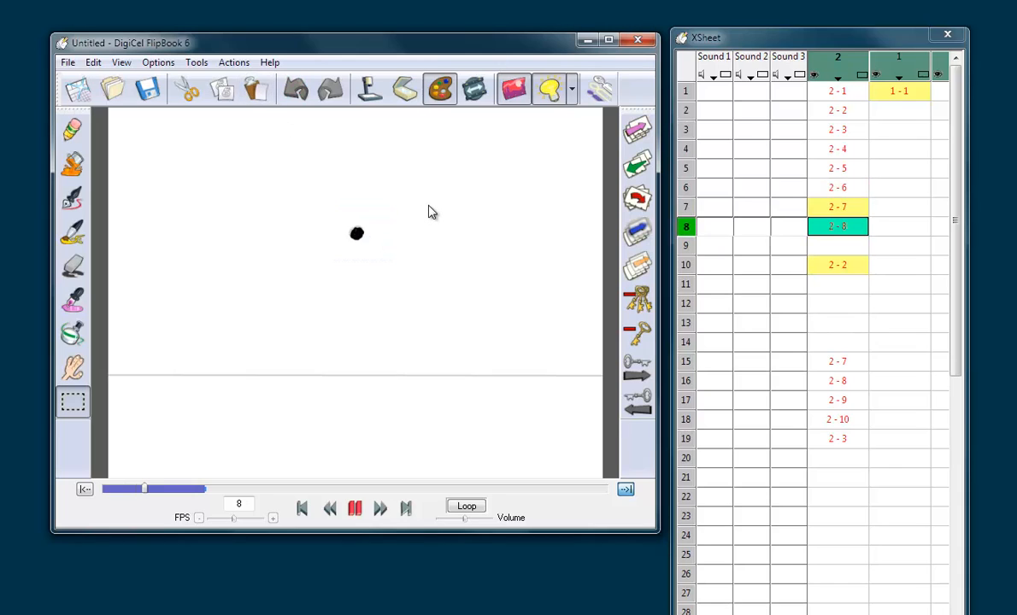
Step: Copy the peak ball from frame 10 onto empty frame 9 as the last in-between of the rise
key("Down")
key("Down")
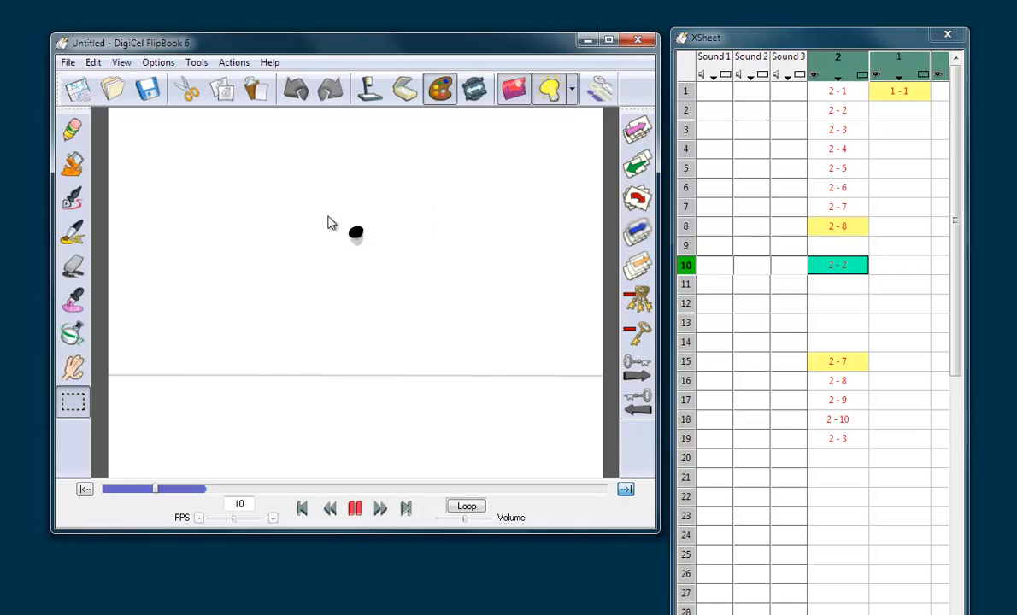
left_click_drag(328, 216, 384, 257)
left_click(188, 91)
left_click(255, 90)
left_click(254, 127)
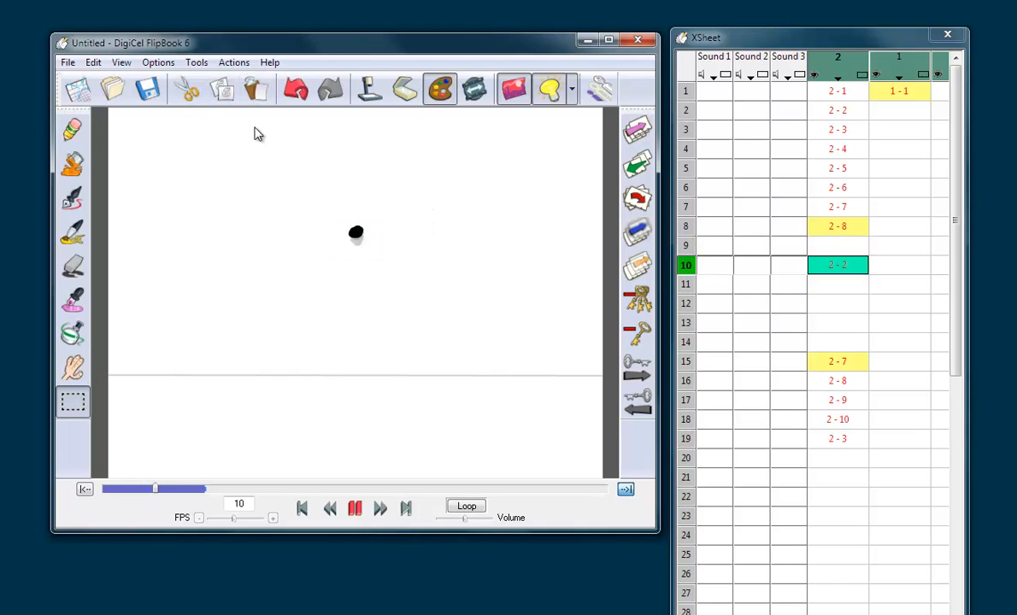
key("Up")
left_click(261, 97)
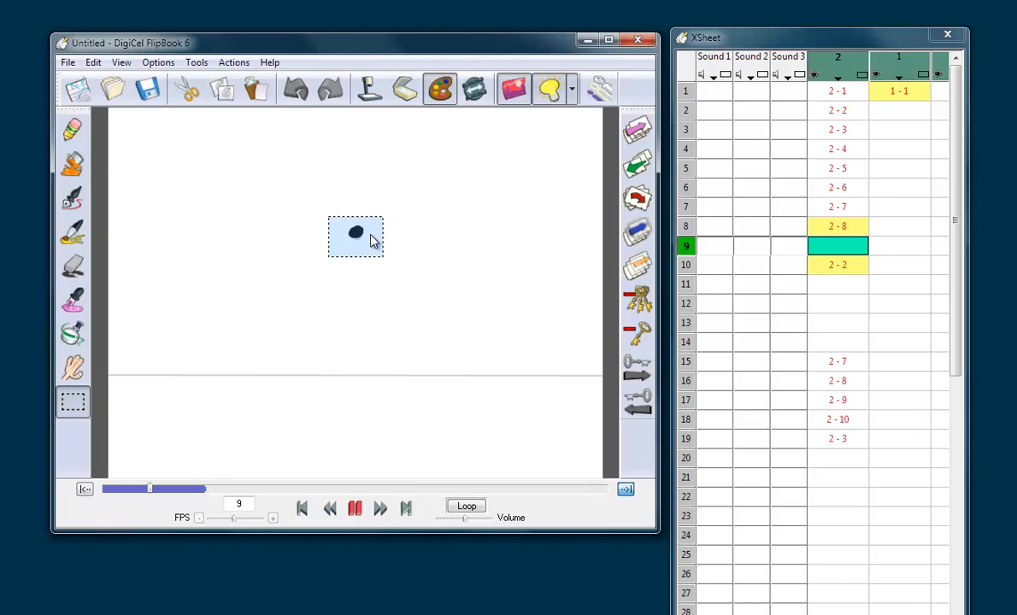
left_click(418, 214)
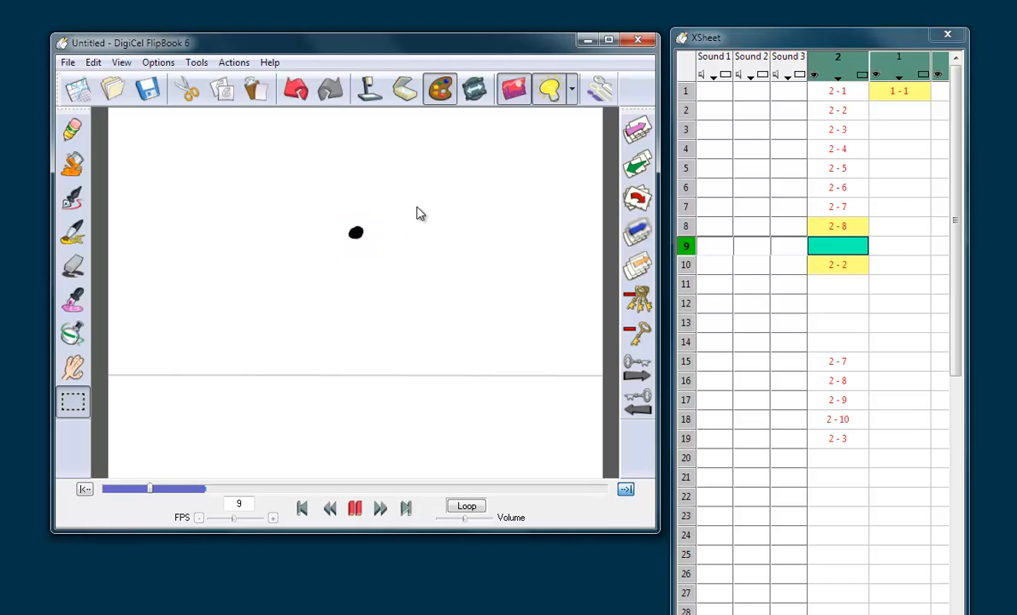
Step: Flip through the drawings around frames 8 to 10 and back to frame 3 to check the slowing rise
key("Up")
key("Down")
key("Down")
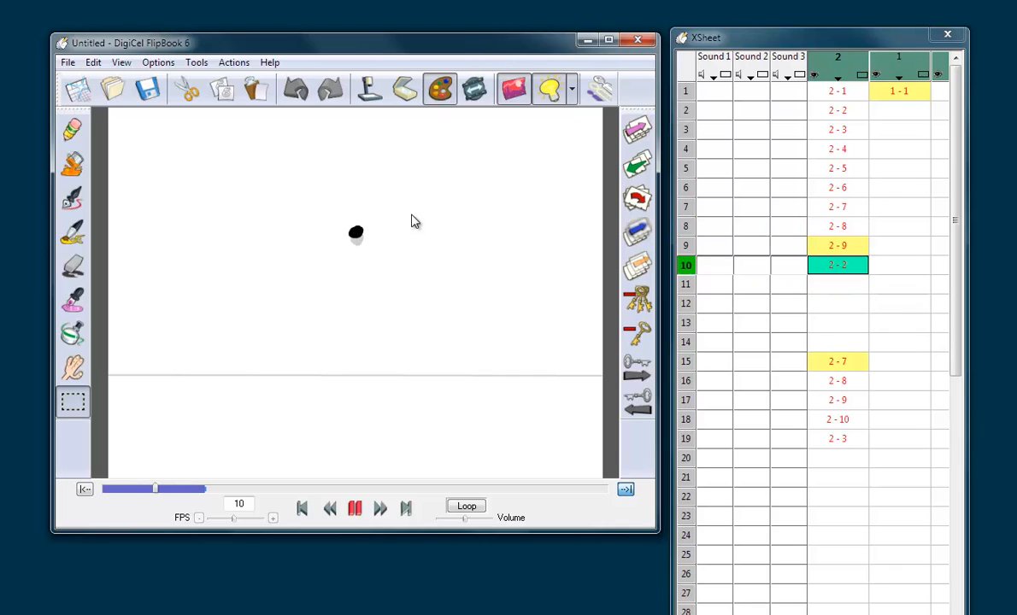
key("Up")
key("Up")
key("Up")
key("Up")
key("Up")
key("Up")
key("Up")
key("Up")
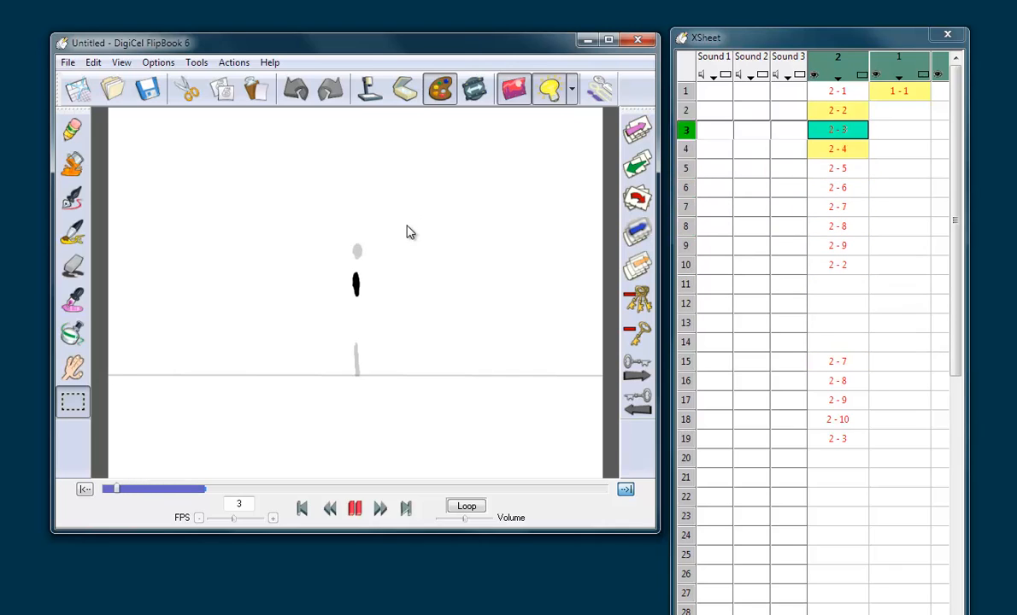
Step: Flip through the rising drawings from frame 3 up to the peak ball on frame 10
key("Down")
key("Down")
key("Down")
key("Down")
key("Down")
key("Down")
key("Down")
key("Down")
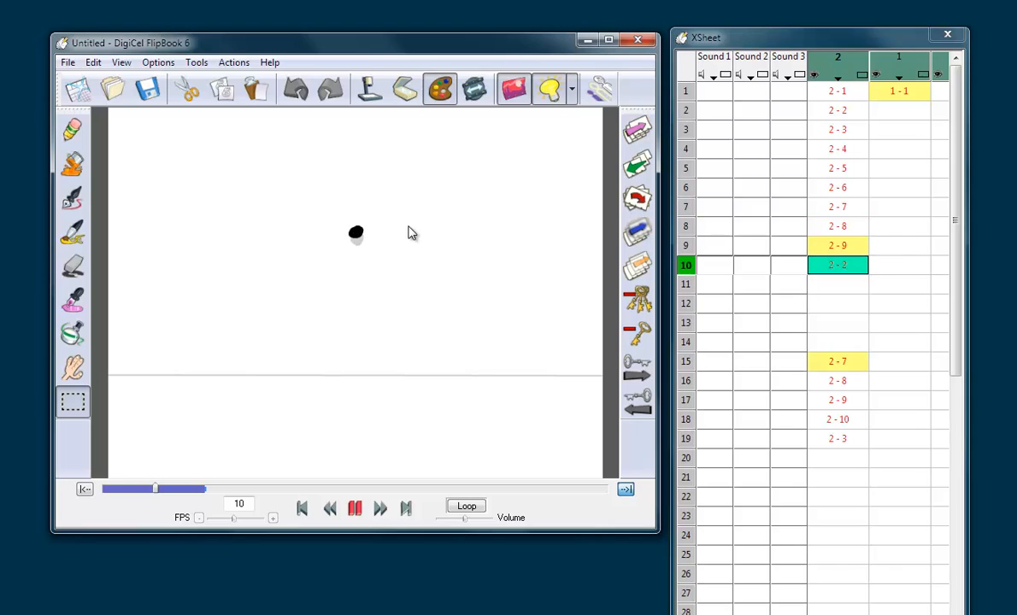
Step: Flip back and forth through frames 15 to 19 to examine how the ball falls from the peak to the ground
left_click(849, 363)
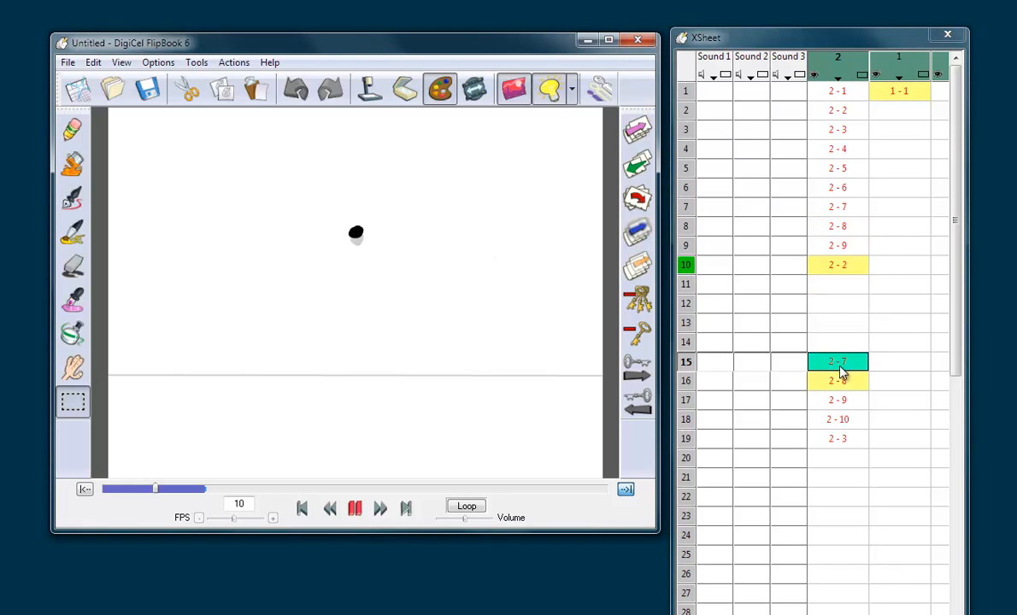
left_click(840, 440)
key("Up")
key("Up")
key("Up")
key("Up")
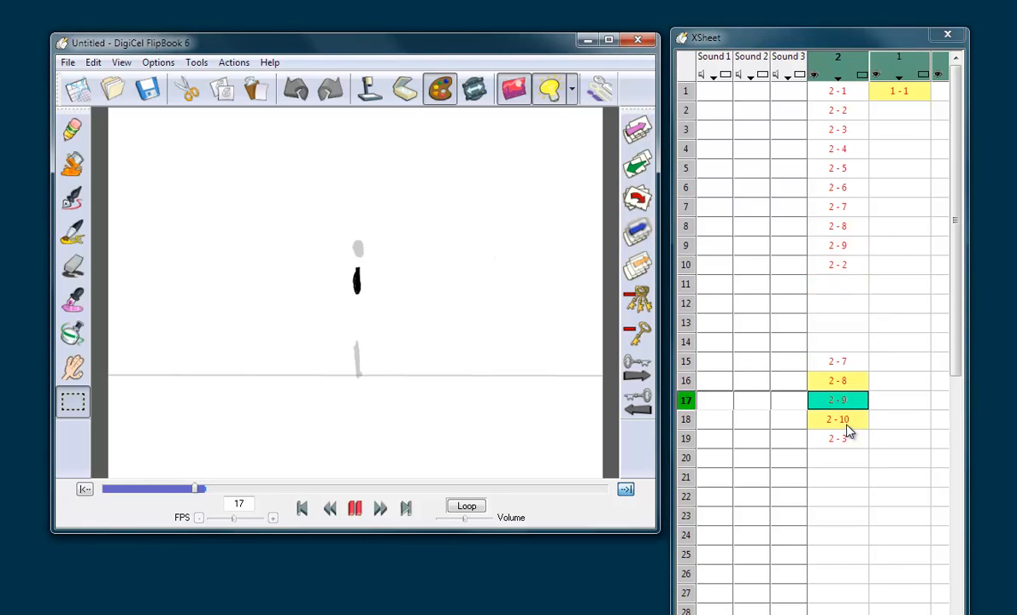
key("Down")
key("Down")
key("Down")
key("Down")
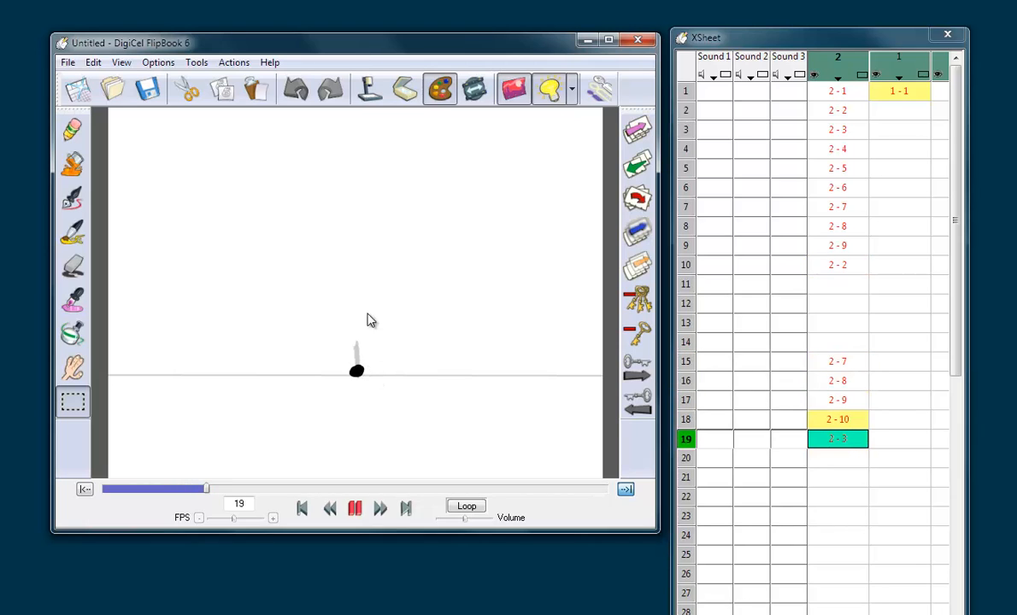
key("Up")
key("Up")
key("Up")
key("Up")
key("Up")
key("Up")
key("Up")
key("Up")
key("Up")
key("Up")
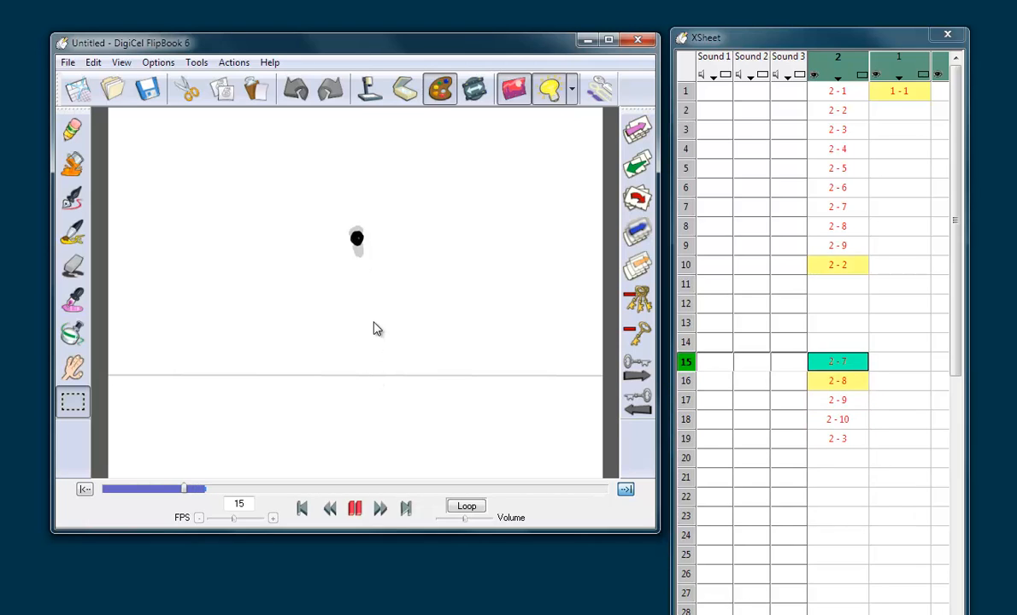
key("Down")
Step: Draw a ball with the Pencil on empty frame 14, between the peak ball and the ball on frame 15
left_click(846, 286)
left_click(846, 303)
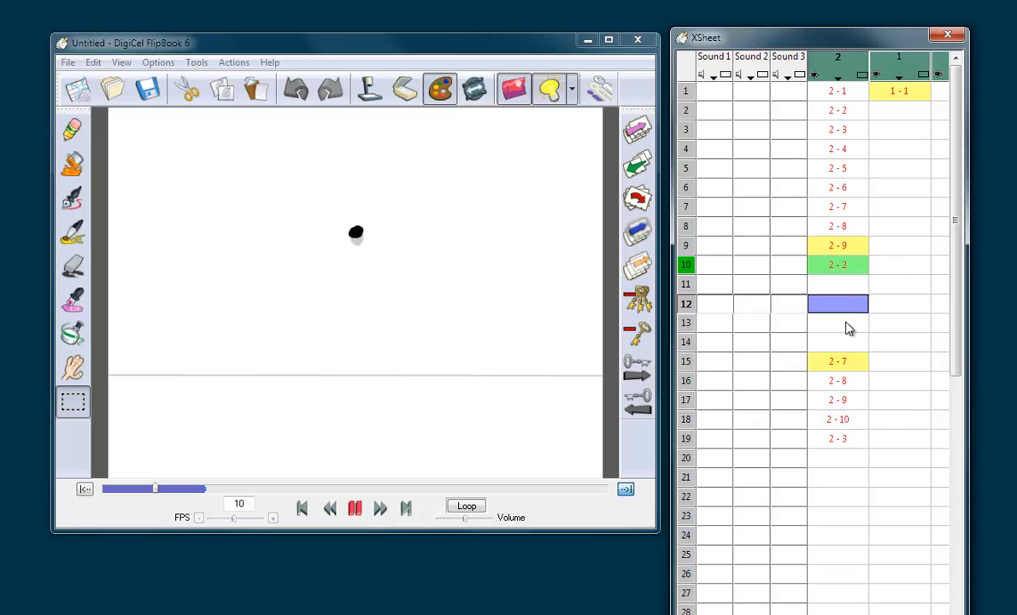
left_click(847, 323)
left_click(846, 343)
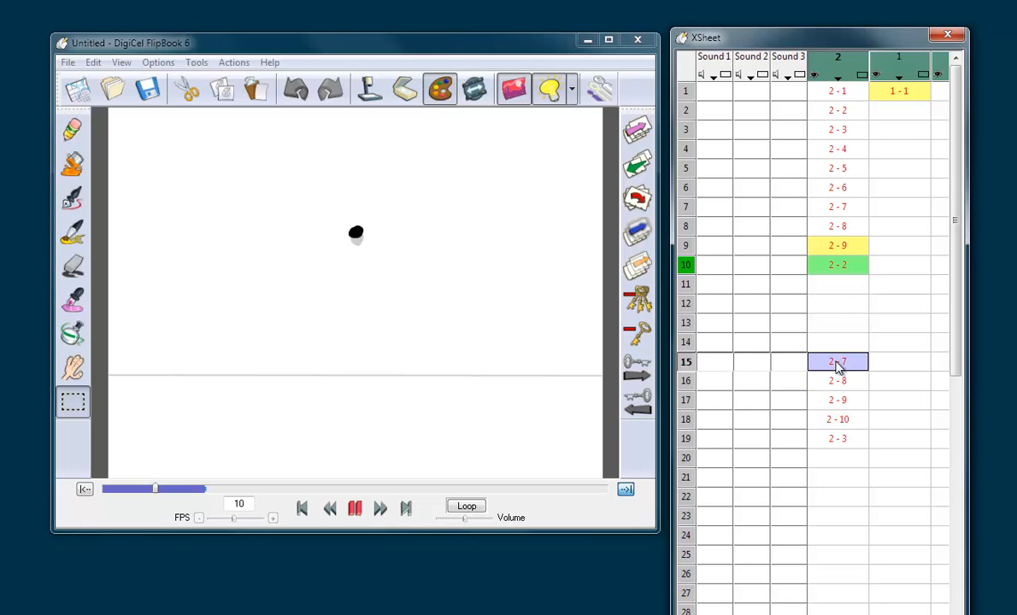
left_click(842, 350)
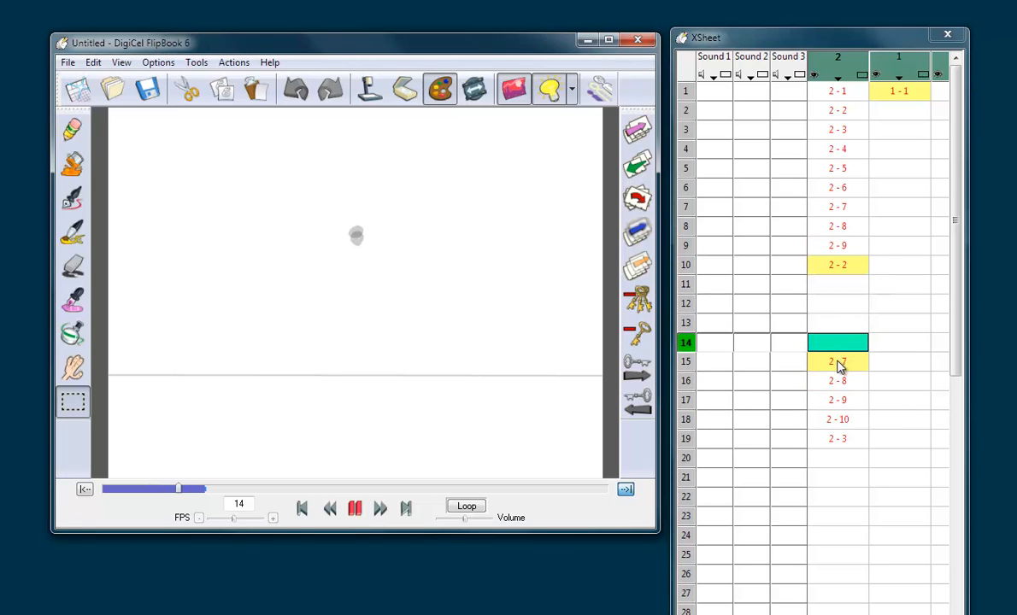
left_click(839, 360)
left_click(845, 348)
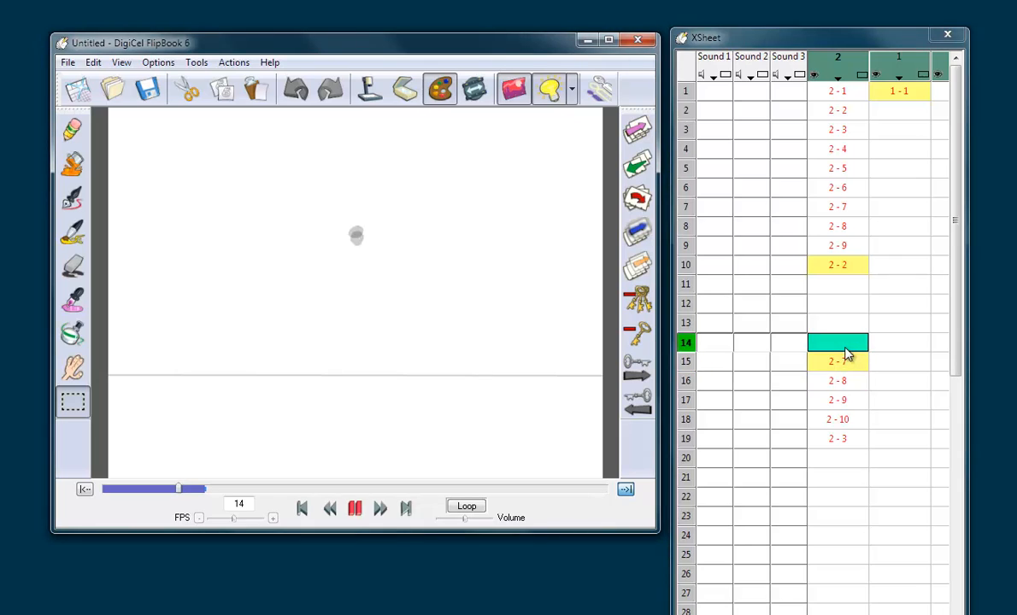
left_click(73, 129)
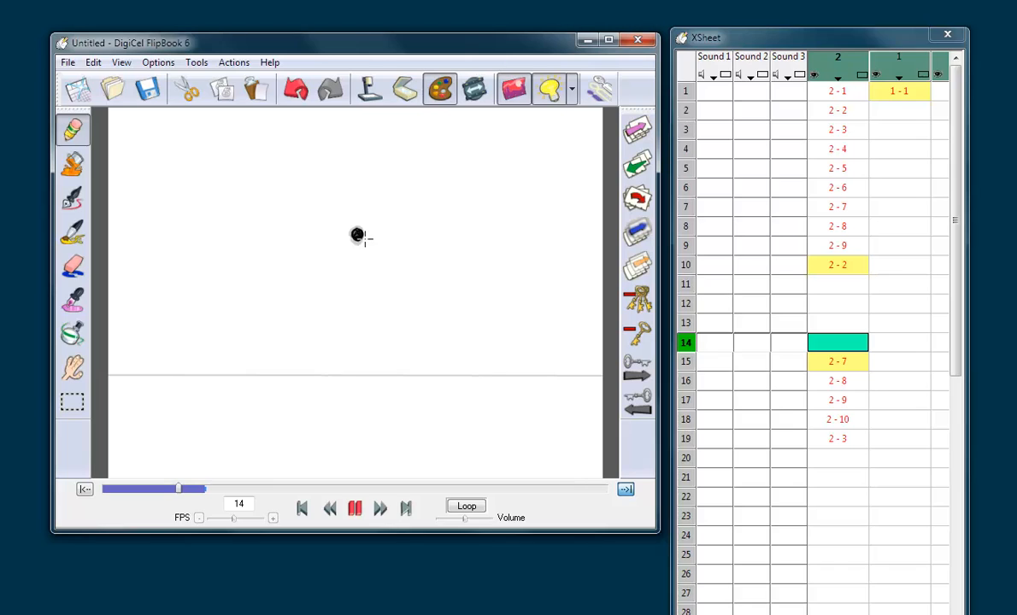
Step: Draw a ball on empty frame 13, slightly above the one on frame 14, and clean up its shape with the Eraser
key("Down")
key("Up")
key("Up")
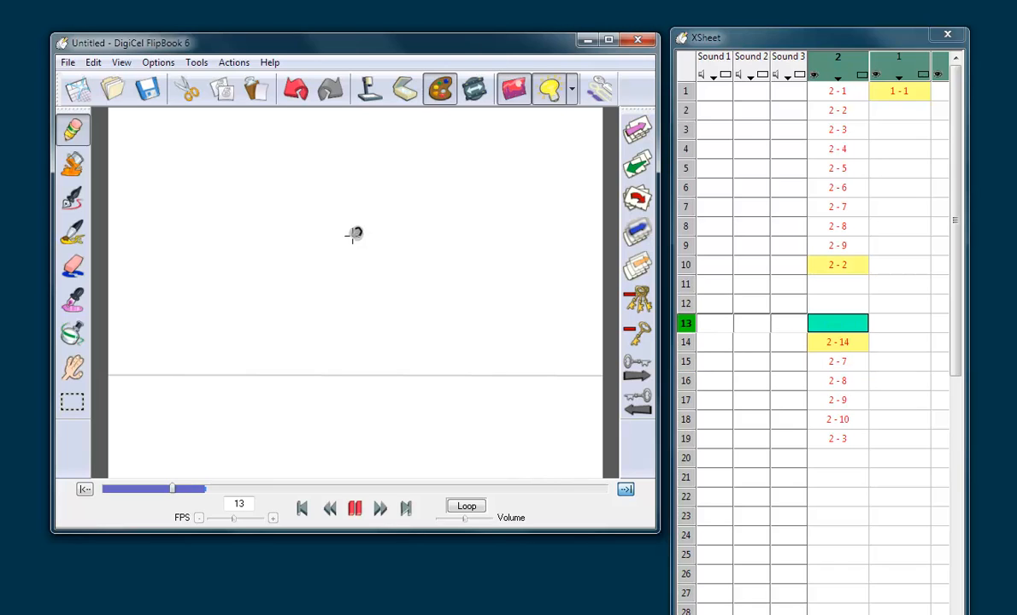
left_click(80, 274)
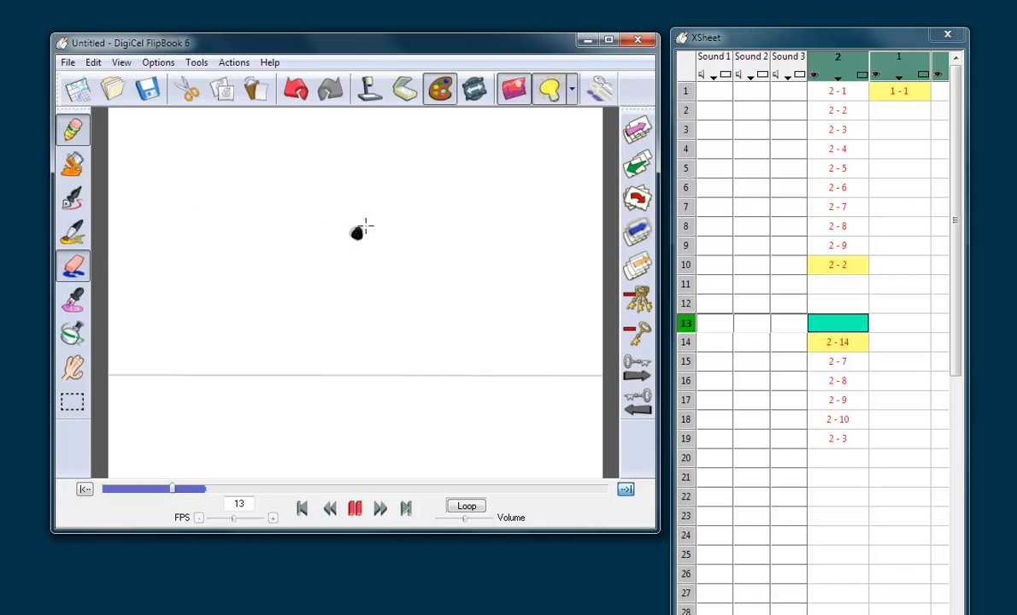
key("Up")
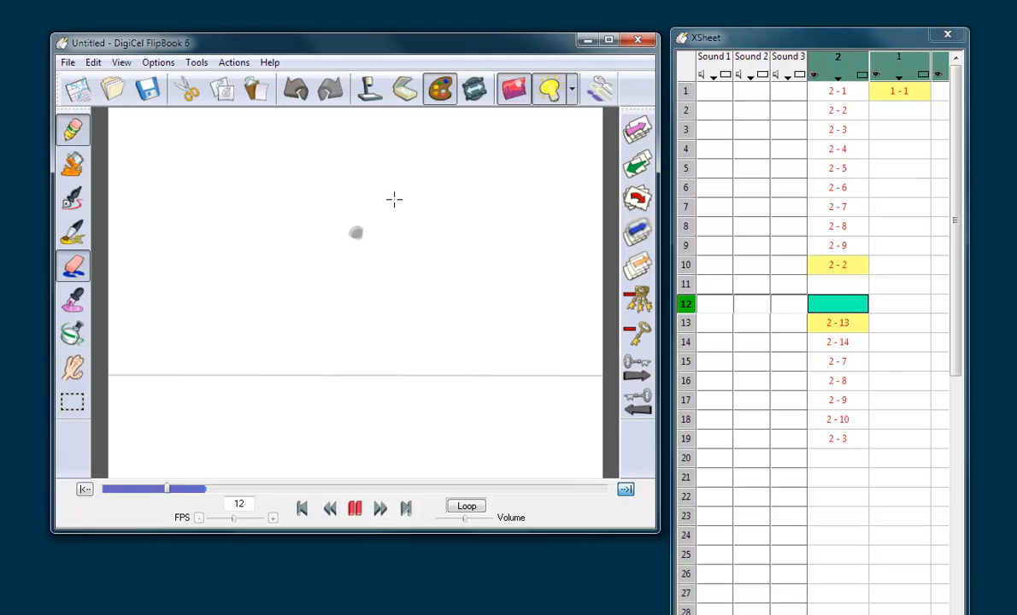
Step: Flip through frames 12 to 15 to check the spacing of the two new falling in-betweens
key("Down")
key("Down")
key("Down")
key("Up")
key("Down")
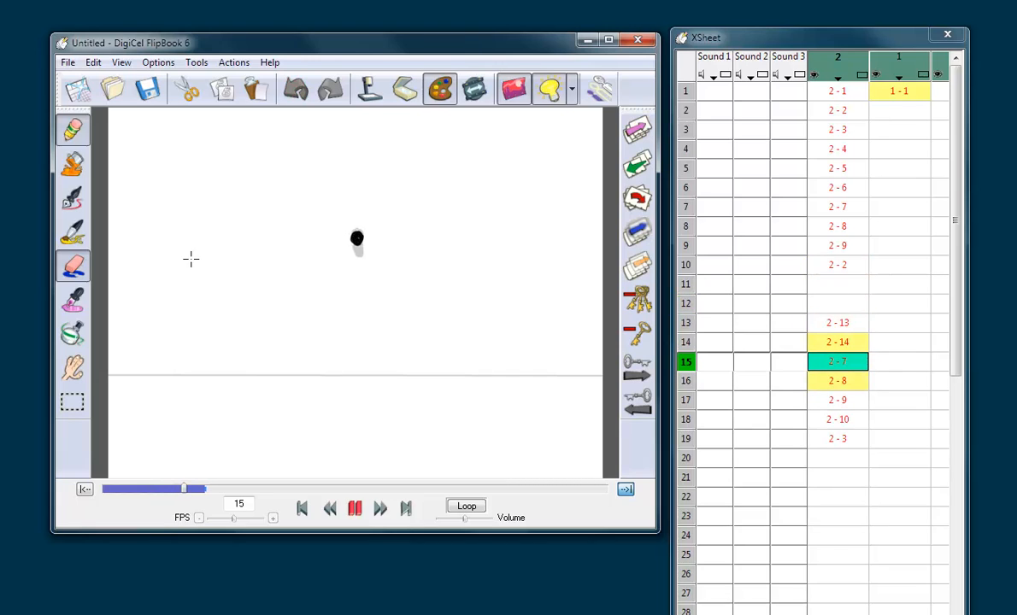
Step: Select, cut and paste back the ball on frame 14, and do the same with the ball on frame 13
key("Up")
left_click(73, 402)
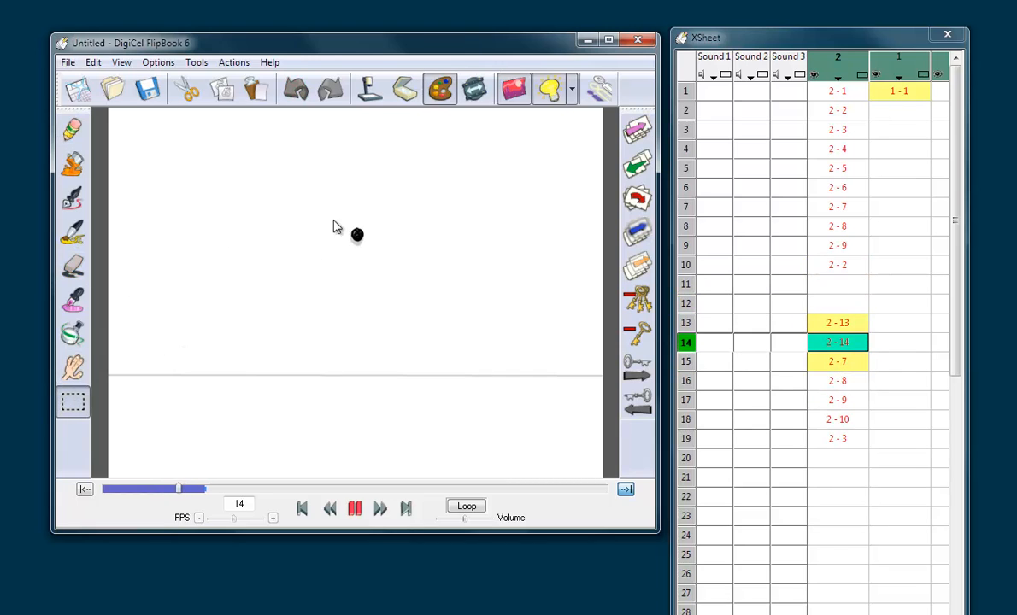
left_click_drag(318, 204, 403, 255)
left_click(184, 93)
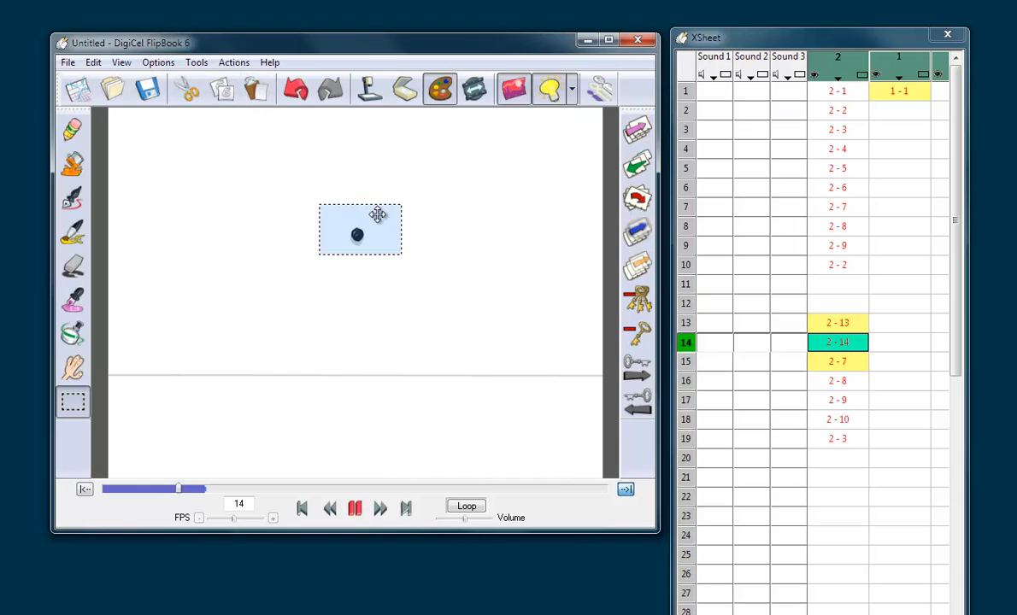
left_click(379, 188)
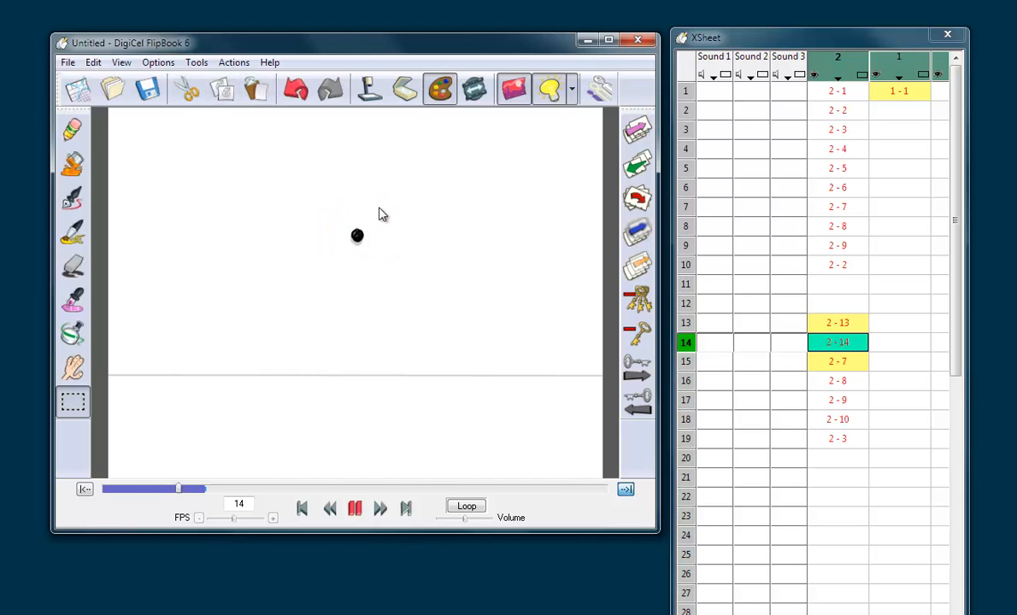
key("Left")
left_click_drag(341, 214, 381, 252)
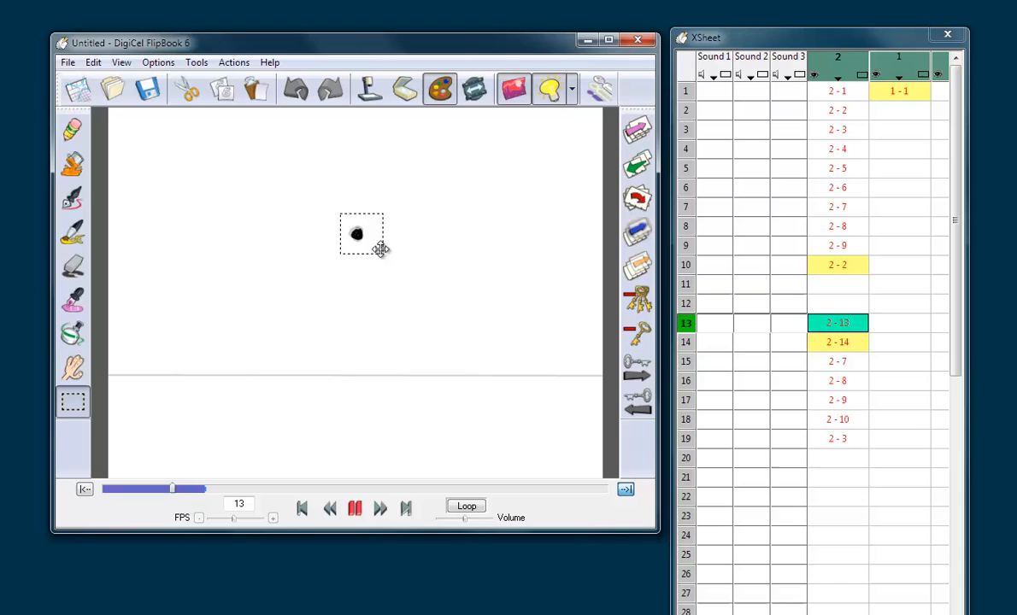
left_click(195, 98)
left_click(255, 93)
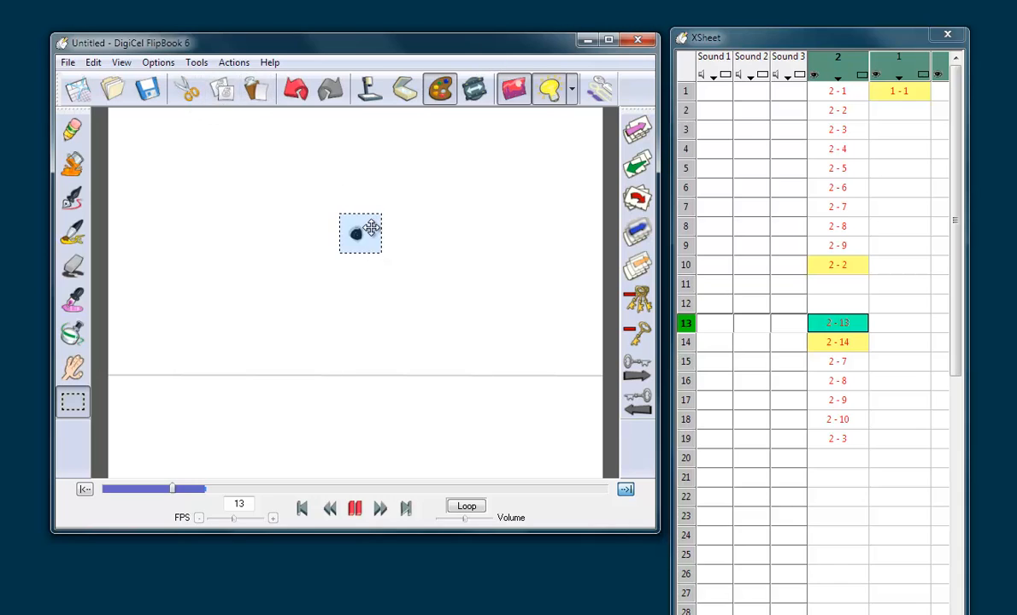
left_click(391, 192)
key("Left")
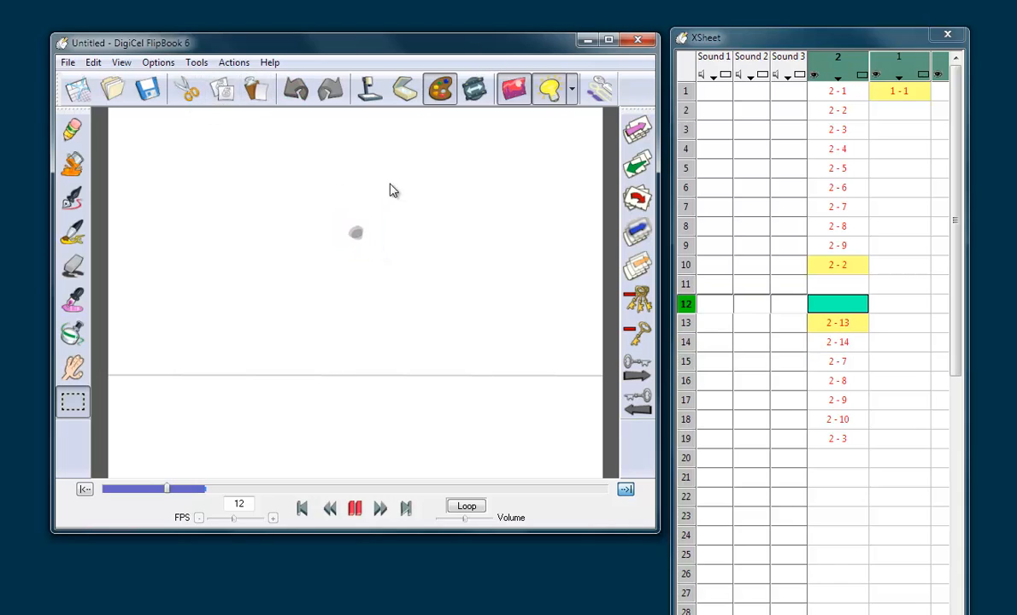
Step: Flip between frame 10 and the new in-betweens on frames 13 and 14 to compare the ball's positions
key("Right")
key("Right")
key("Left")
key("Left")
key("Left")
key("Left")
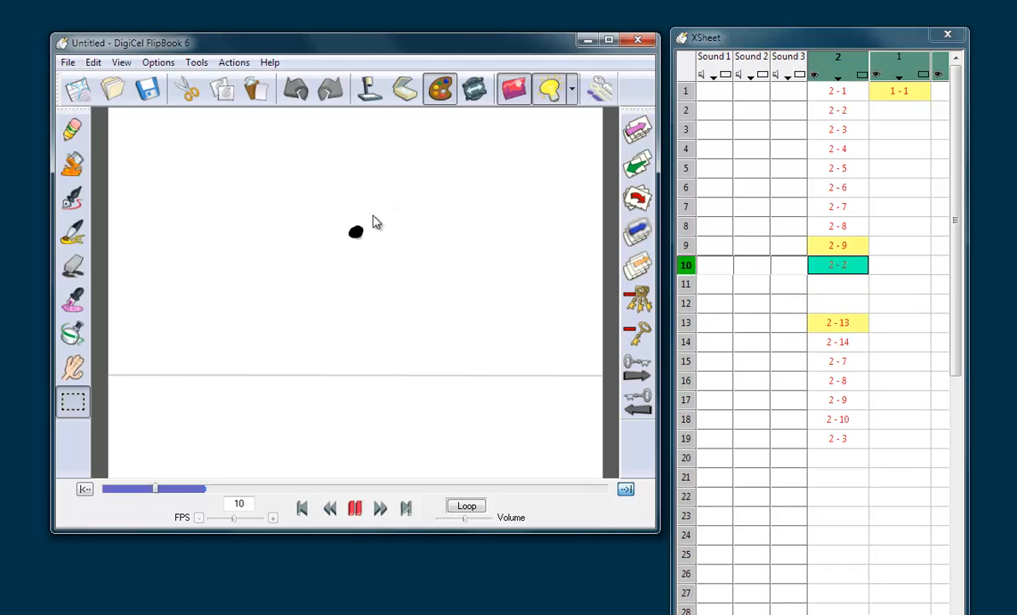
key("Right")
key("Right")
key("Right")
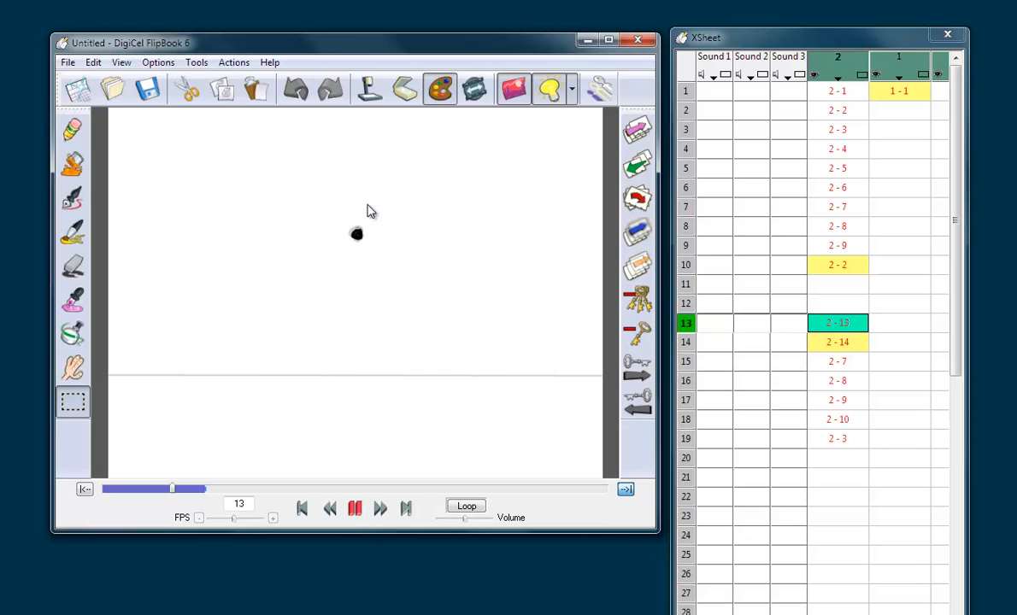
Step: Copy the ball from frame 13 onto empty frame 12 and nudge it slightly upward
left_click_drag(345, 220, 387, 254)
left_click(185, 92)
left_click(255, 91)
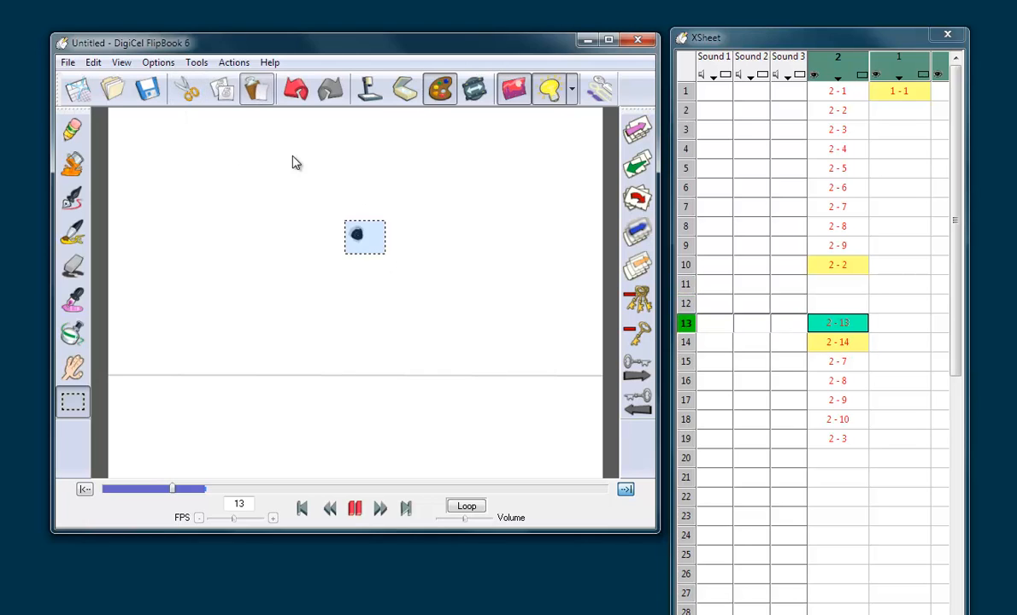
left_click(294, 157)
key("Right")
key("Left")
key("Left")
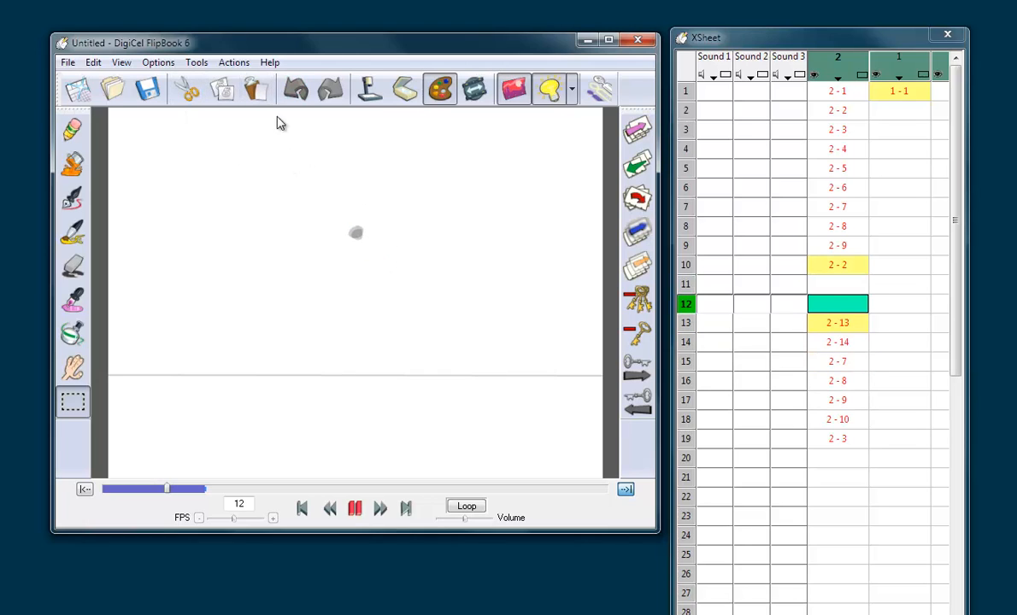
left_click(256, 91)
left_click_drag(369, 236, 369, 235)
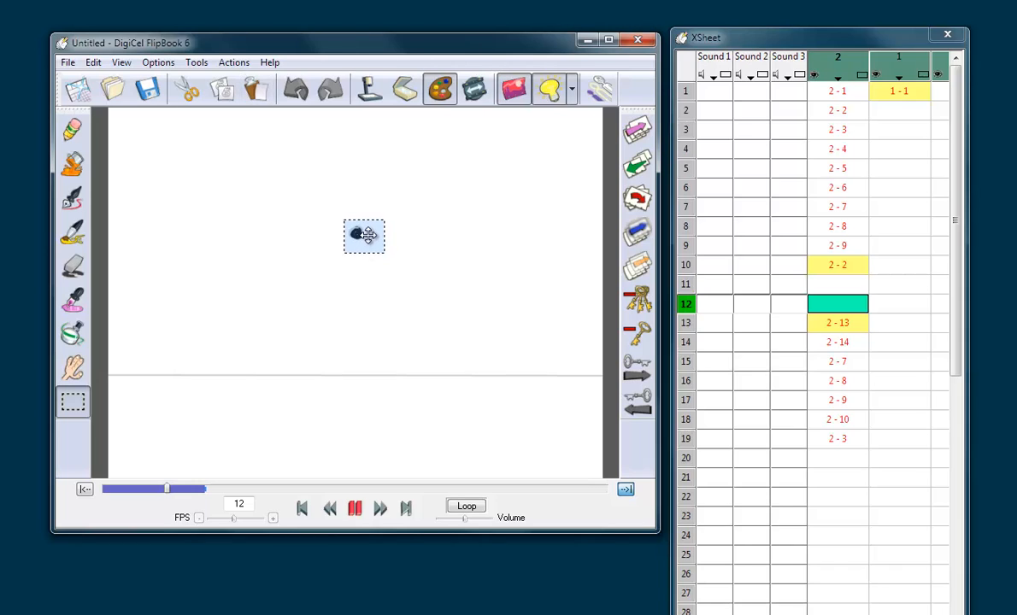
left_click(381, 199)
Step: Copy the peak ball from frame 10 onto empty frame 11 as the first in-between of the fall
key("Right")
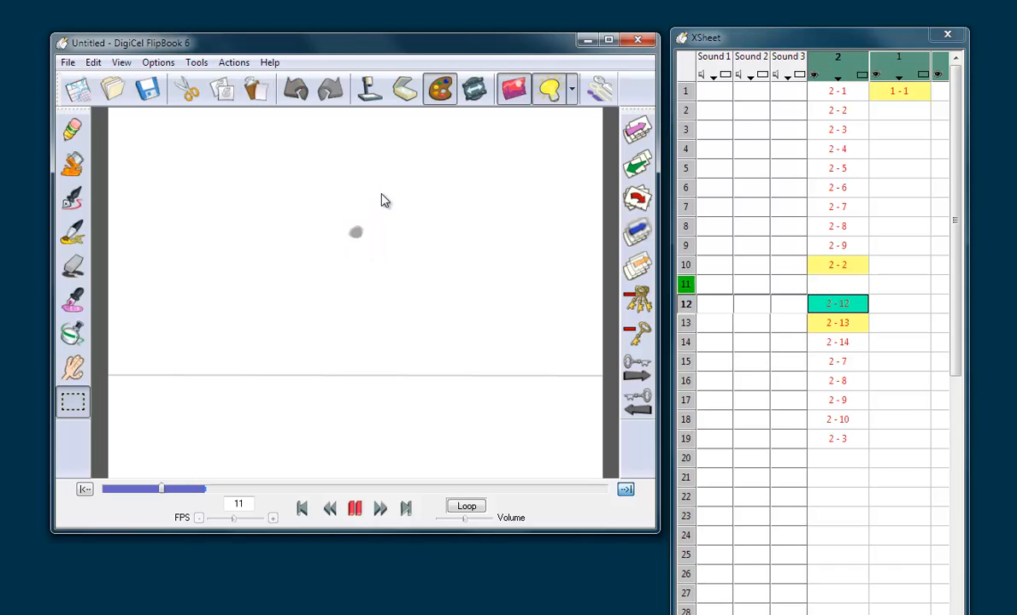
key("Left")
key("Left")
key("Left")
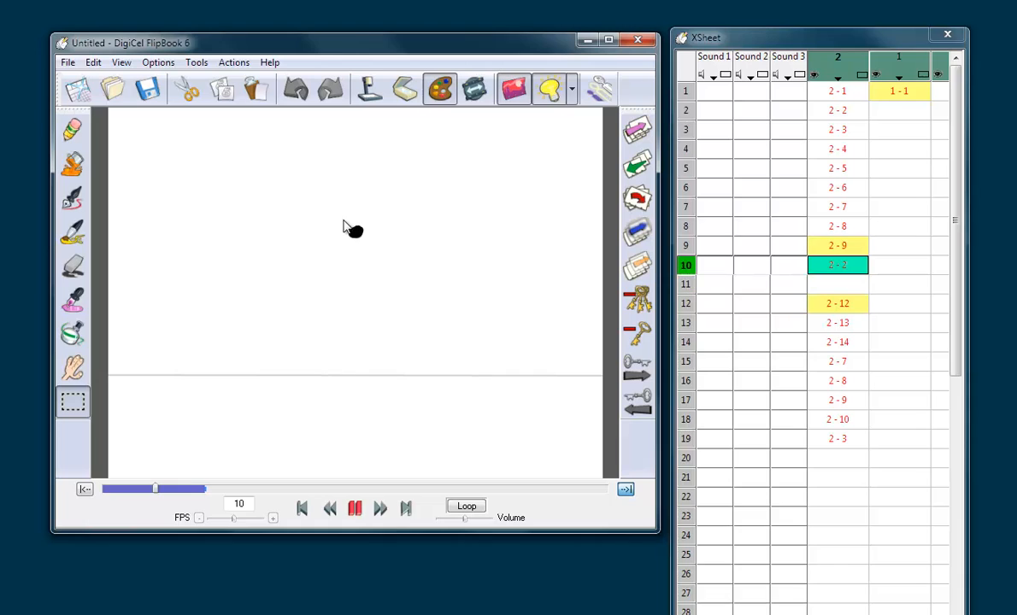
left_click_drag(332, 212, 391, 268)
left_click(192, 93)
left_click(255, 90)
left_click(259, 147)
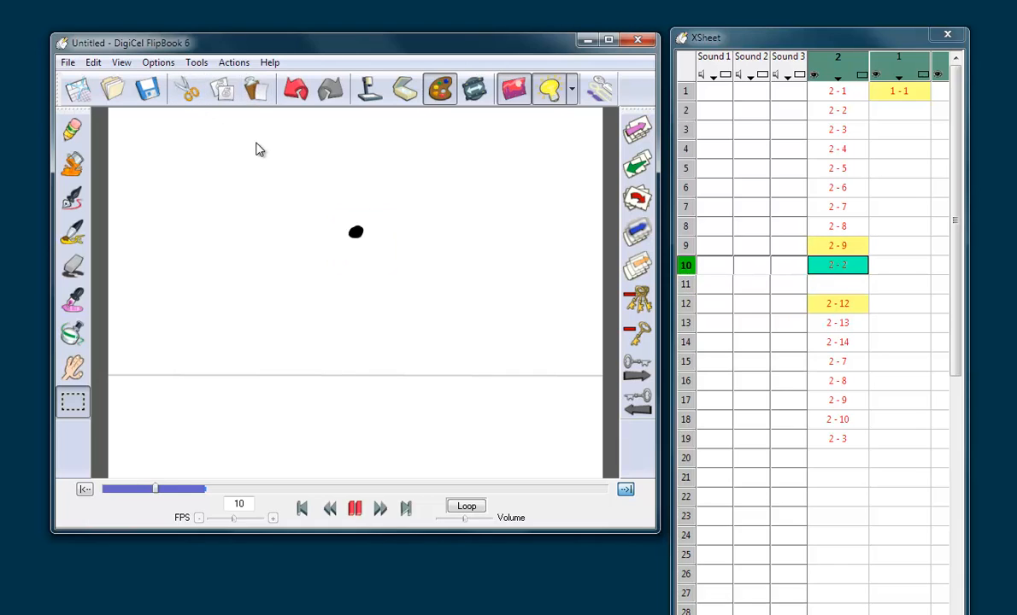
key("Right")
left_click(255, 91)
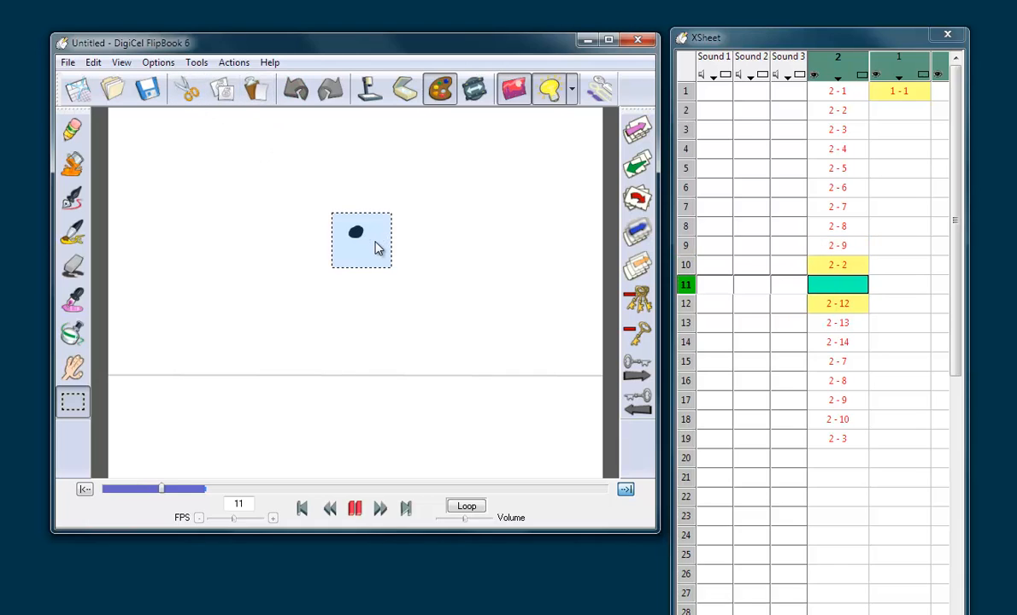
left_click(395, 189)
key("Left")
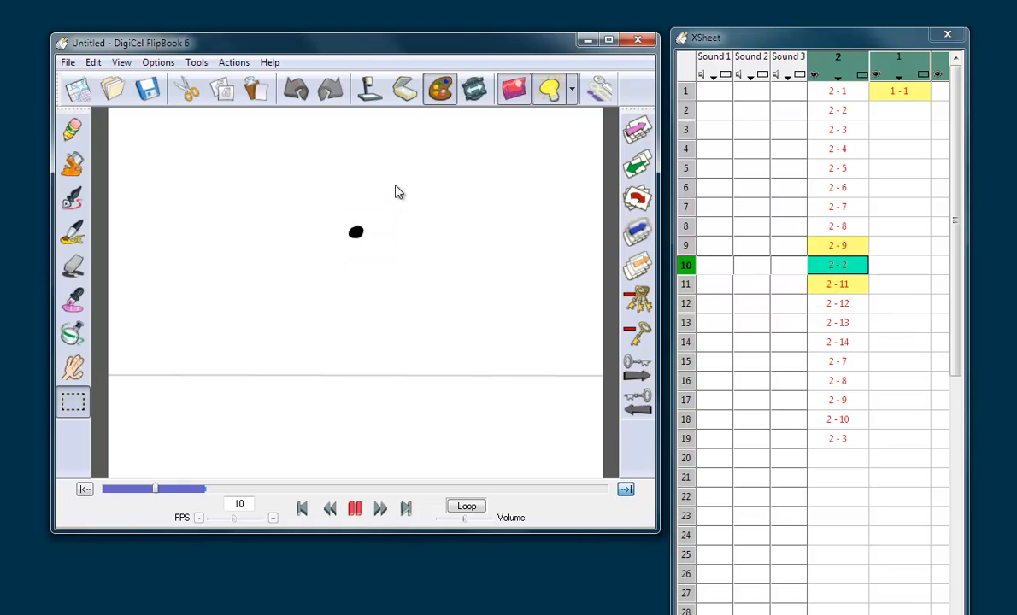
Step: Go from the ground contact on frame 19 back to frame 1 and flip through the first drawings of the rise
left_click(837, 440)
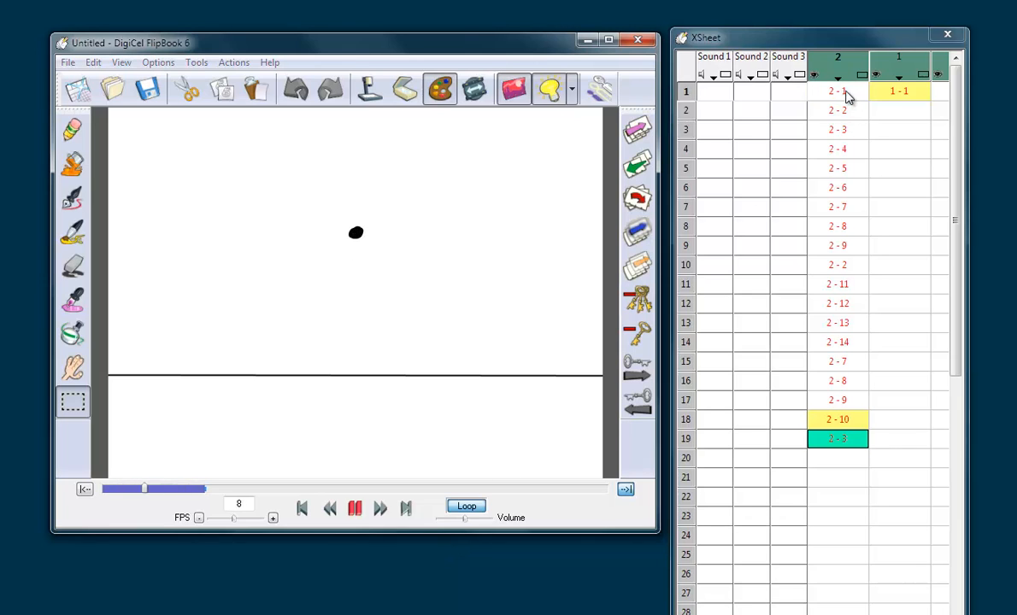
left_click(836, 441)
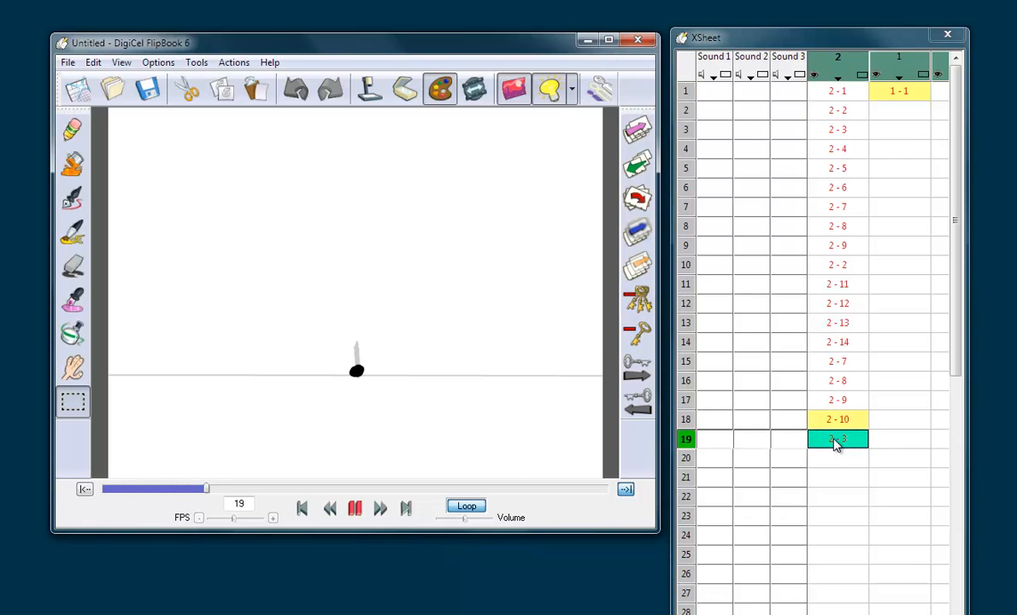
left_click(837, 94)
key("Down")
key("Down")
key("Down")
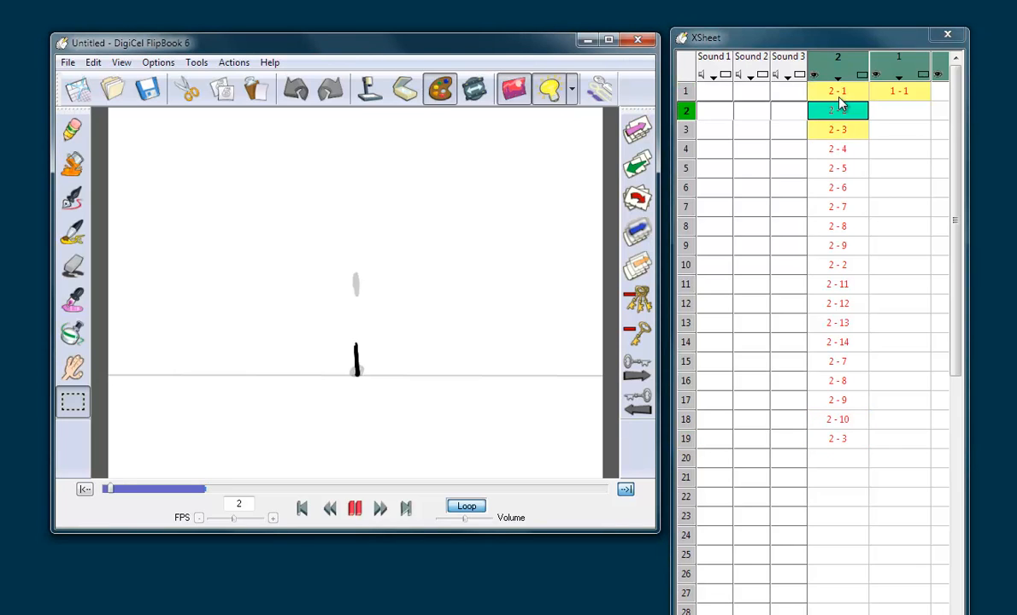
key("Up")
key("Up")
key("Up")
key("Up")
Step: Flip back and forth through the drawings around the peak and down the fall to check the slow-in and slow-out spacing
key("Down")
key("Down")
key("Down")
key("Down")
key("Down")
key("Down")
key("Down")
key("Down")
key("Down")
key("Down")
key("Down")
key("Down")
key("Down")
key("Down")
key("Down")
key("Down")
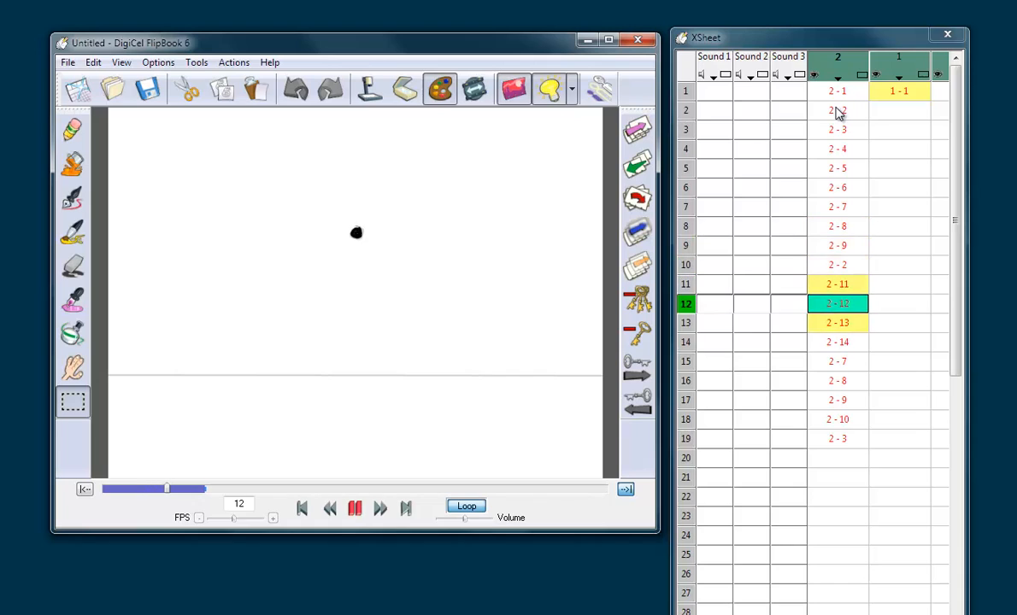
key("Up")
key("Up")
key("Down")
key("Down")
key("Down")
key("Down")
key("Down")
key("Down")
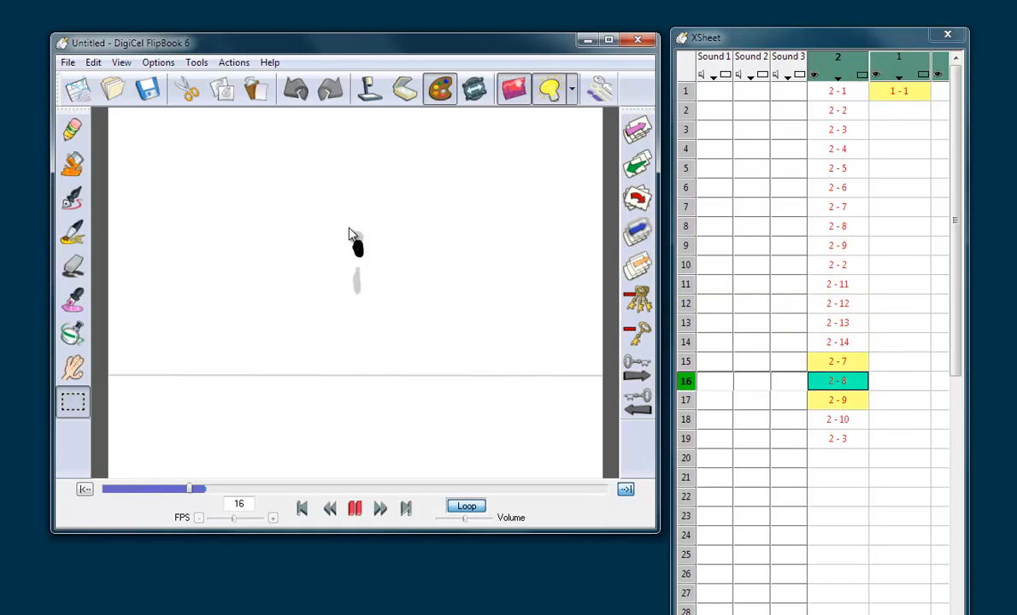
key("Up")
key("Up")
key("Up")
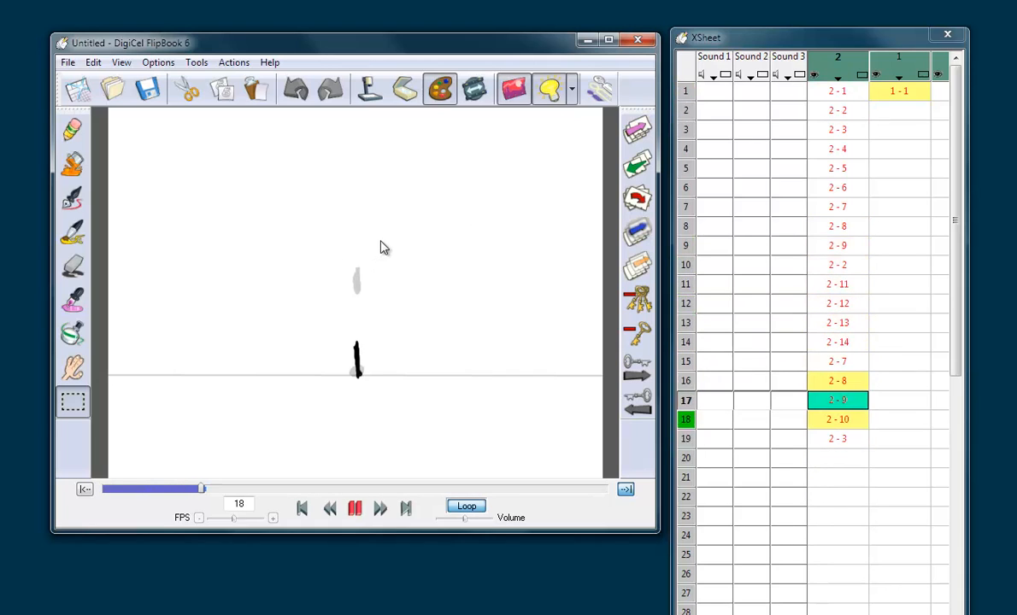
Step: Flip between frames 18 and 19 to examine the stretched ball and its contact with the ground
key("Down")
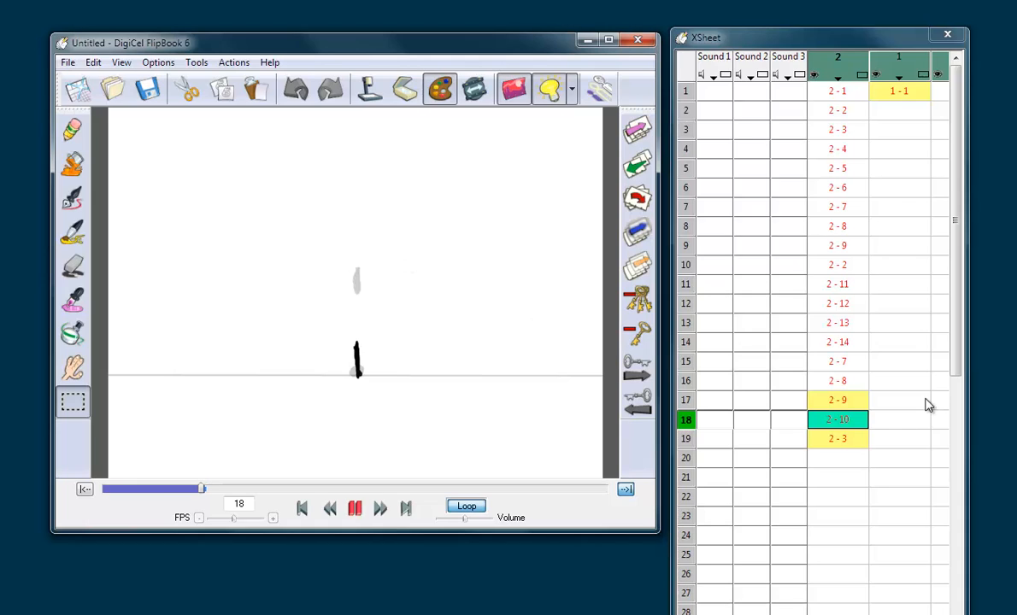
key("Down")
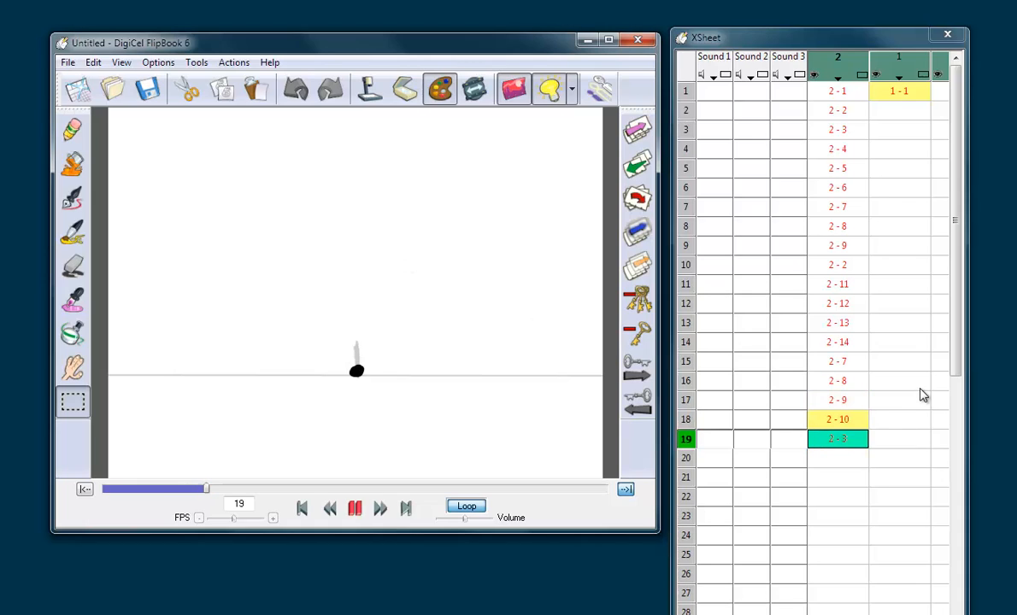
key("Up")
key("Down")
key("Up")
key("Down")
left_click(850, 422)
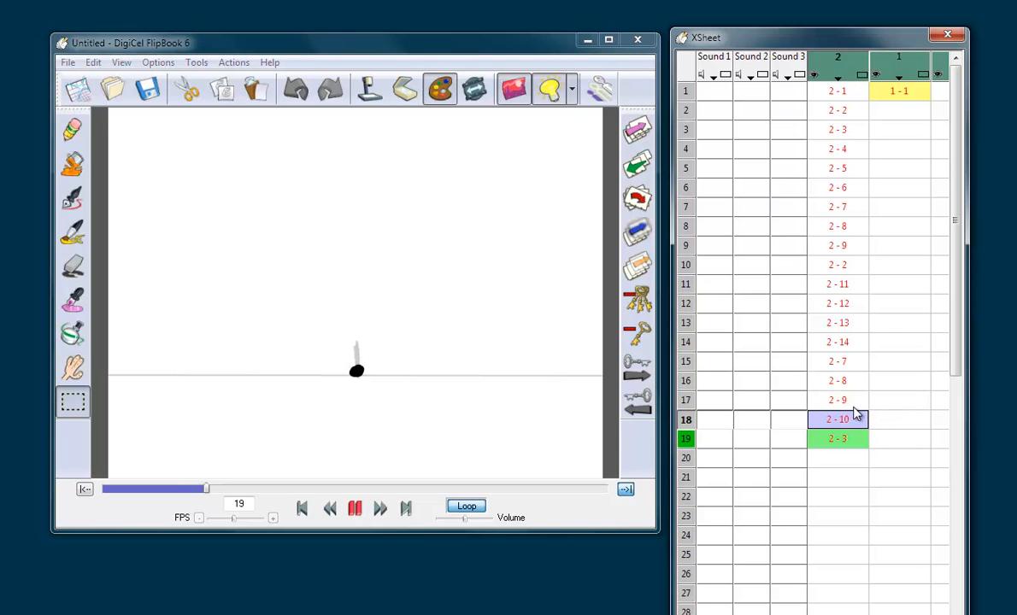
Step: Insert an empty frame 19 ahead of the final ground contact and draw the ball squashed flat along the ground line
key("plus")
double_click(856, 441)
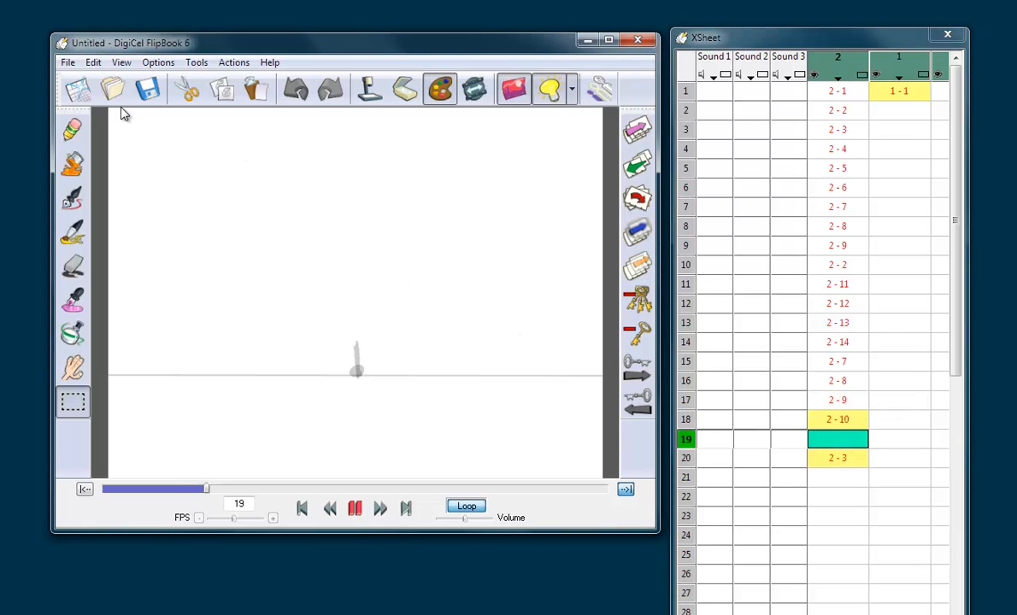
left_click(72, 128)
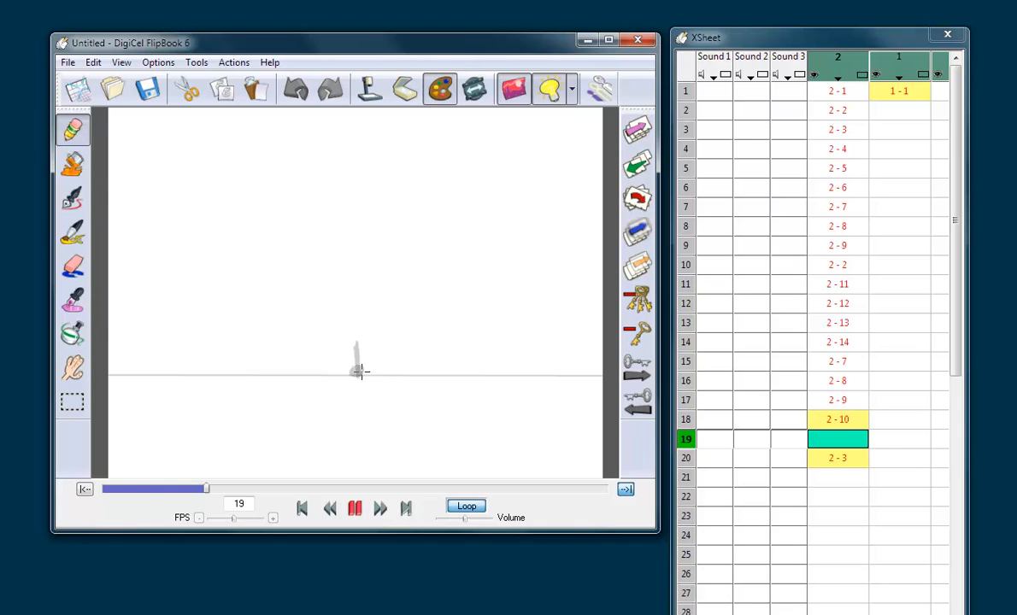
left_click_drag(360, 371, 365, 374)
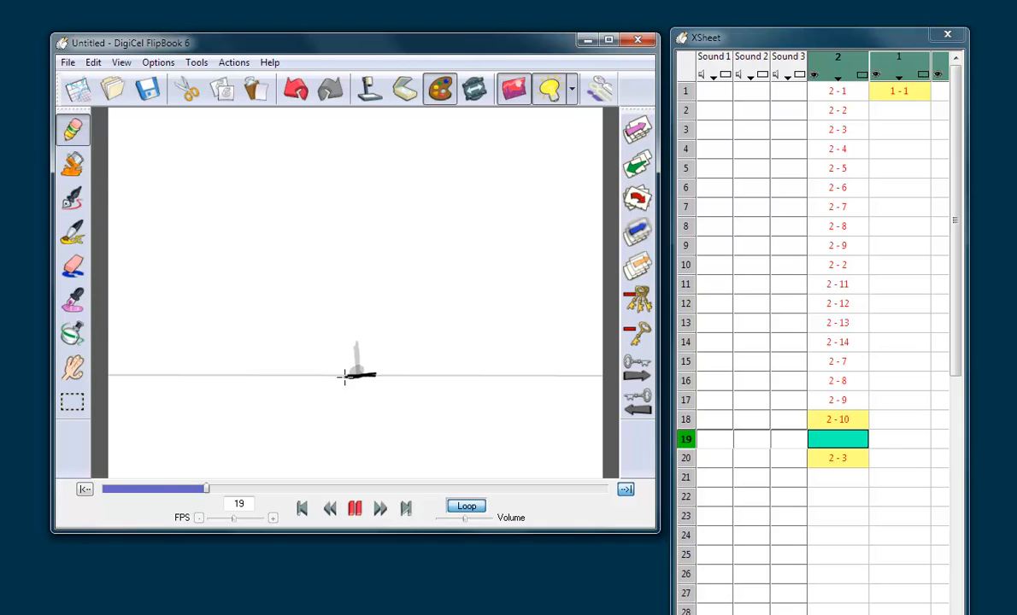
left_click_drag(337, 379, 338, 377)
key("Right")
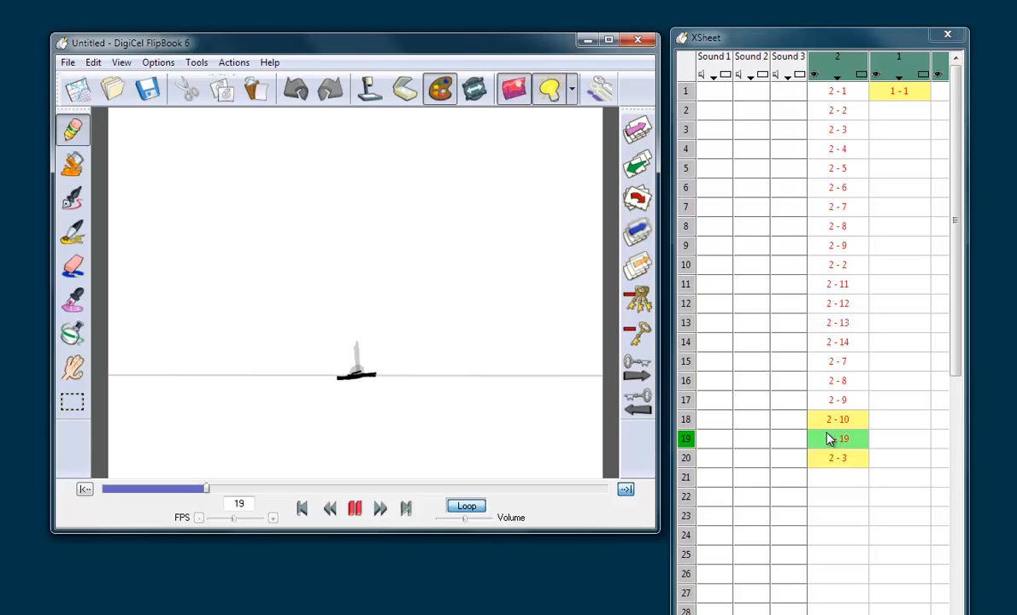
Step: Compare the squashed ball on frame 19 with the round ball on frame 20
left_click(837, 461)
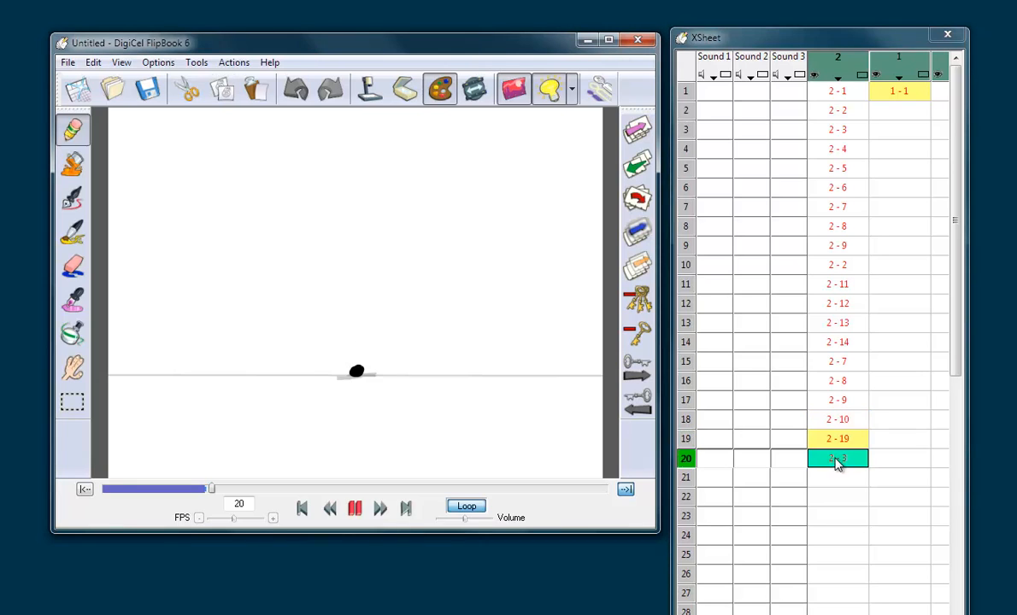
left_click(837, 446)
left_click(72, 402)
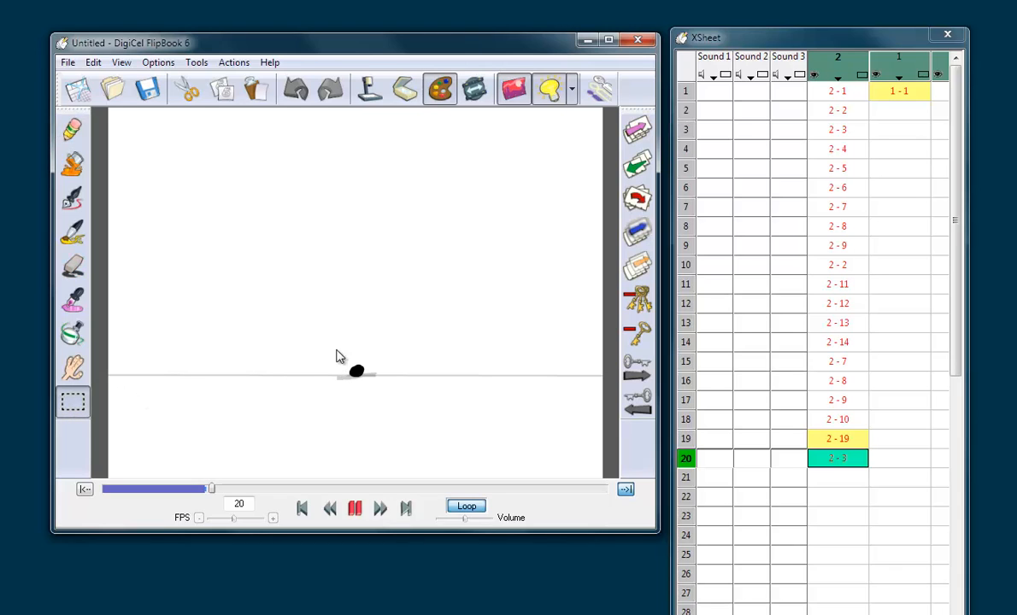
left_click_drag(331, 346, 388, 400)
left_click(841, 459)
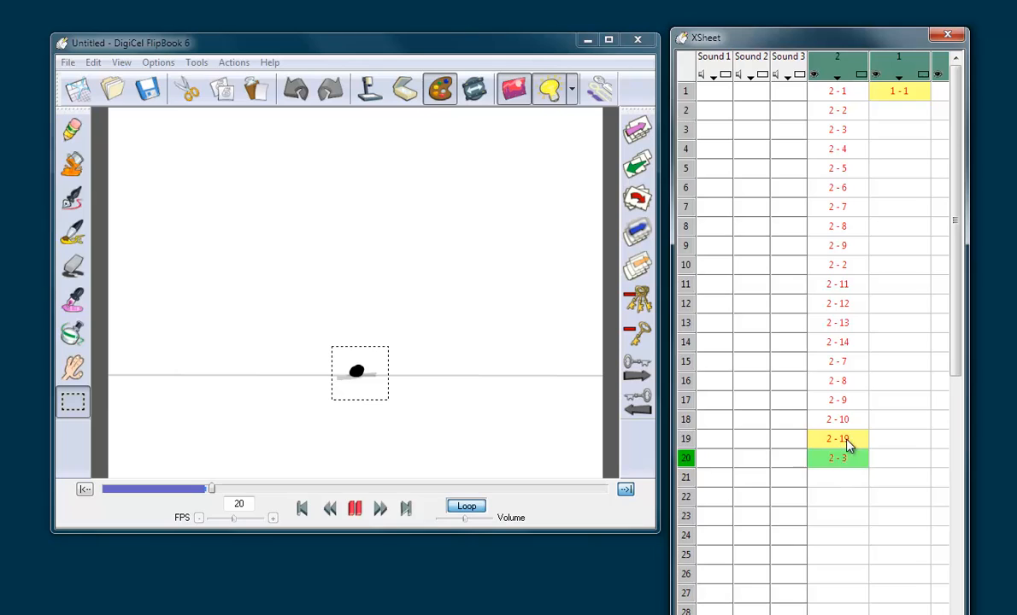
left_click(851, 442)
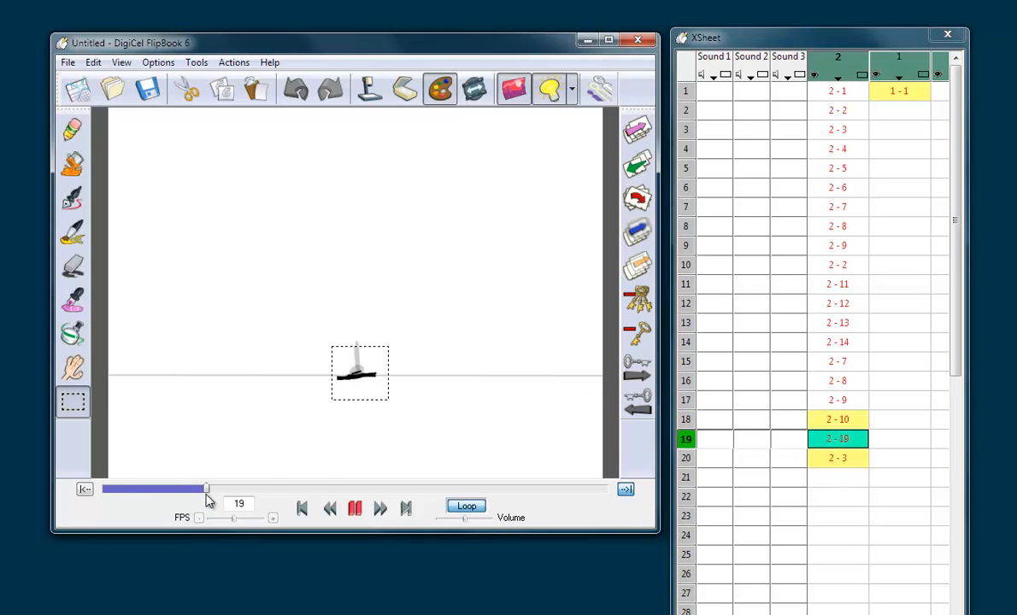
Step: Select the round ball on frame 1 and cut it out of the drawing
left_click(855, 94)
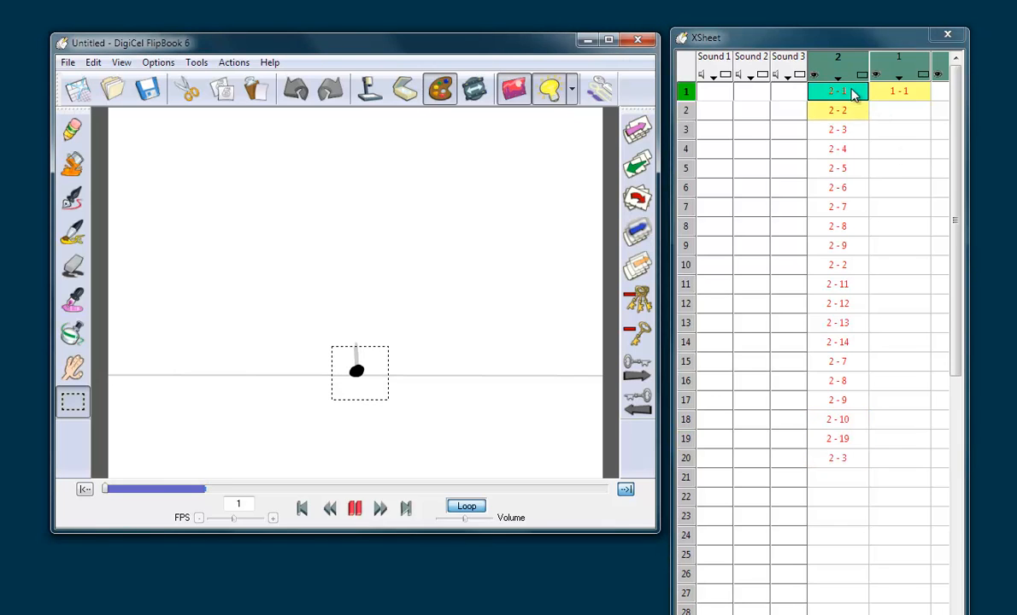
left_click(382, 335)
left_click_drag(332, 341, 386, 403)
left_click(190, 92)
Step: Select the round ball on frame 20 and cut it out of the drawing
left_click(73, 128)
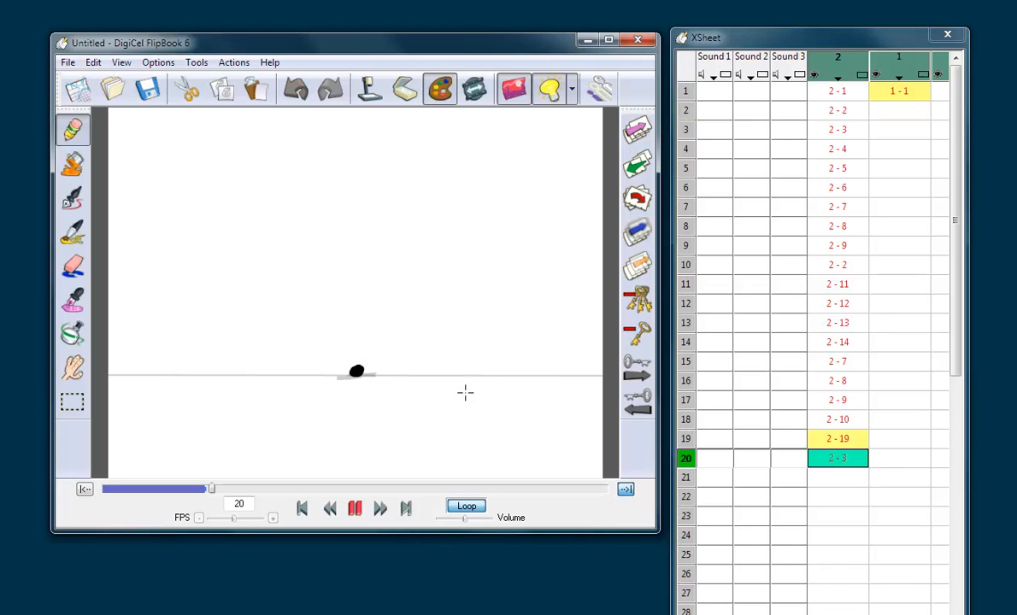
left_click(73, 401)
left_click_drag(322, 352, 395, 407)
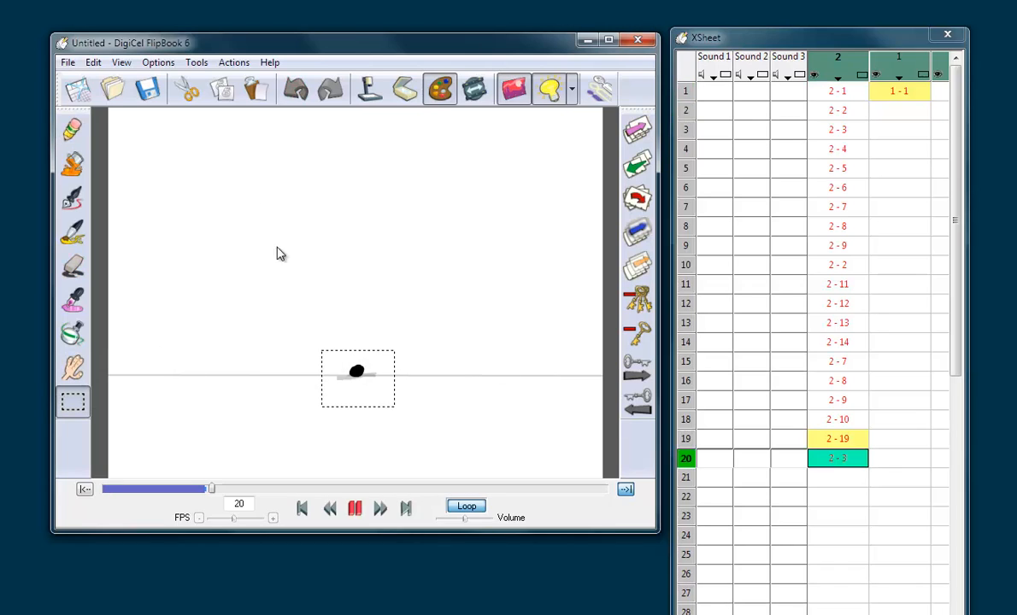
left_click(186, 92)
Step: Delete the emptied frame 1 from level 2 and flip through the opening drawings of the rise
left_click(850, 94)
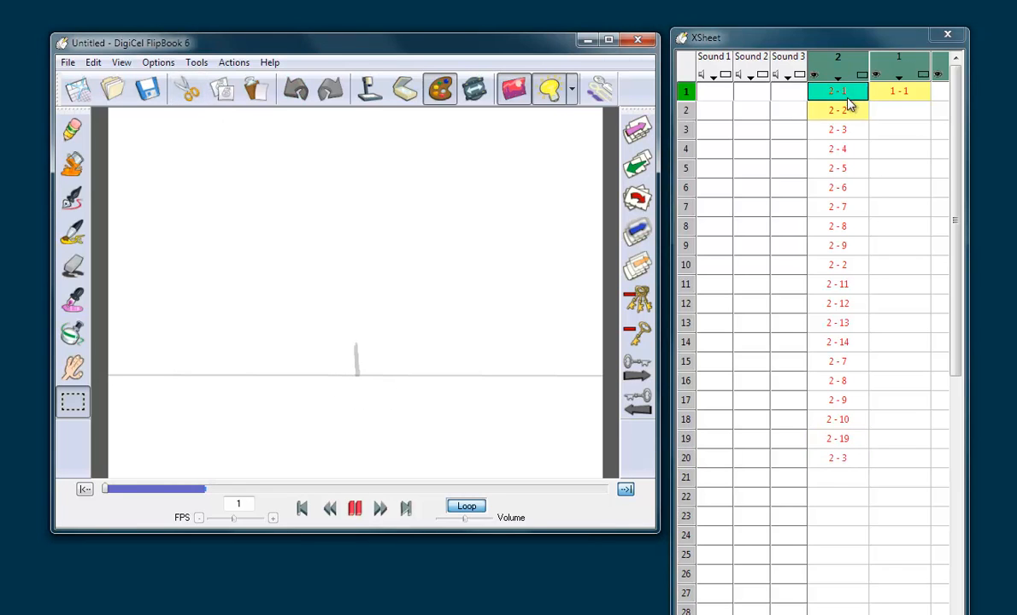
key("Delete")
left_click(849, 93)
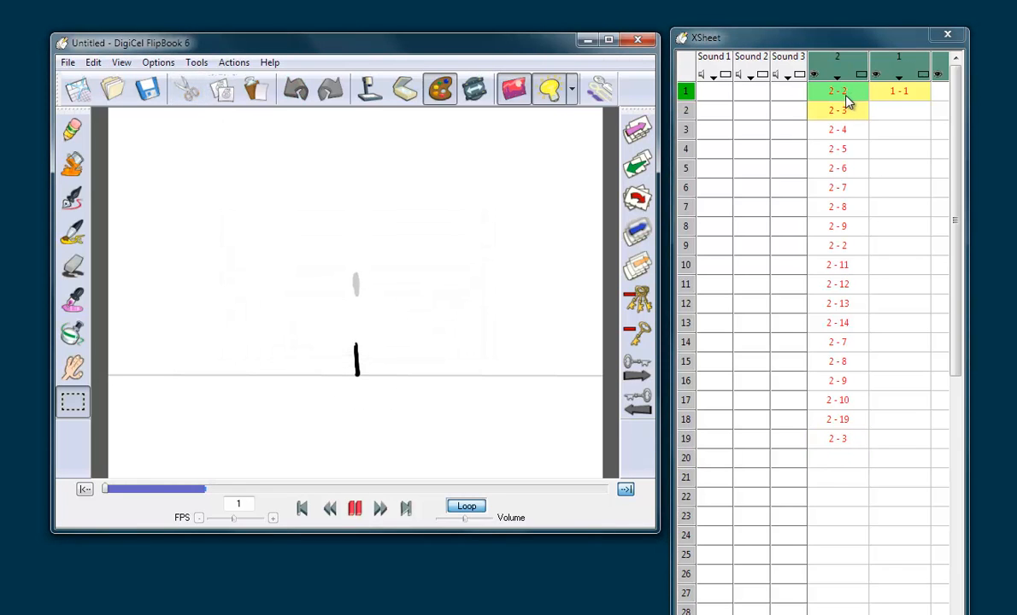
key("Down")
key("Up")
key("Down")
key("Down")
key("Down")
key("Down")
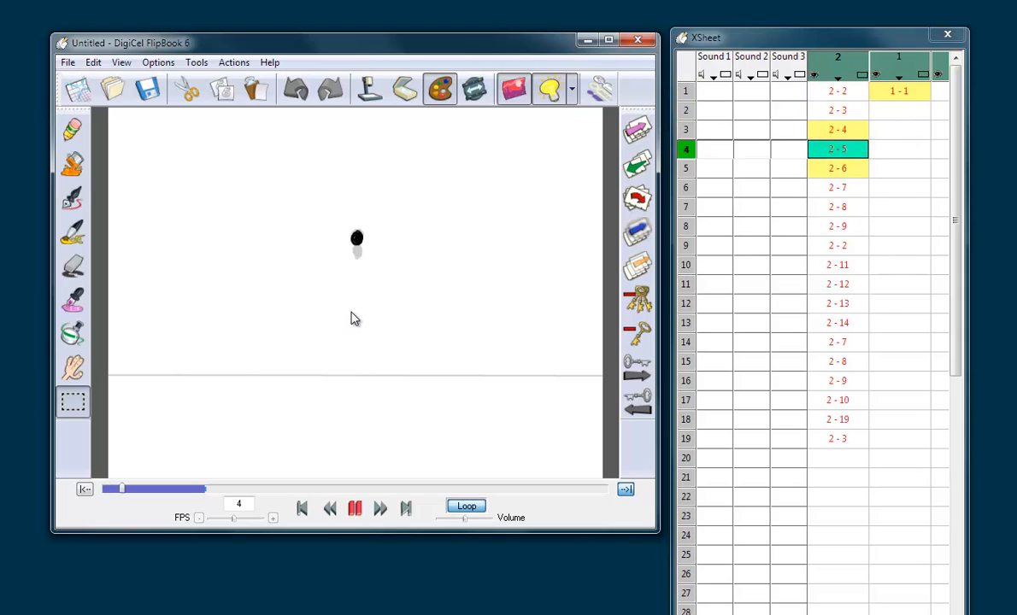
key("Up")
Step: Draw the ball on frame 19 as a filled cone with a pointed top, resting on the ground line after the squash
left_click(834, 440)
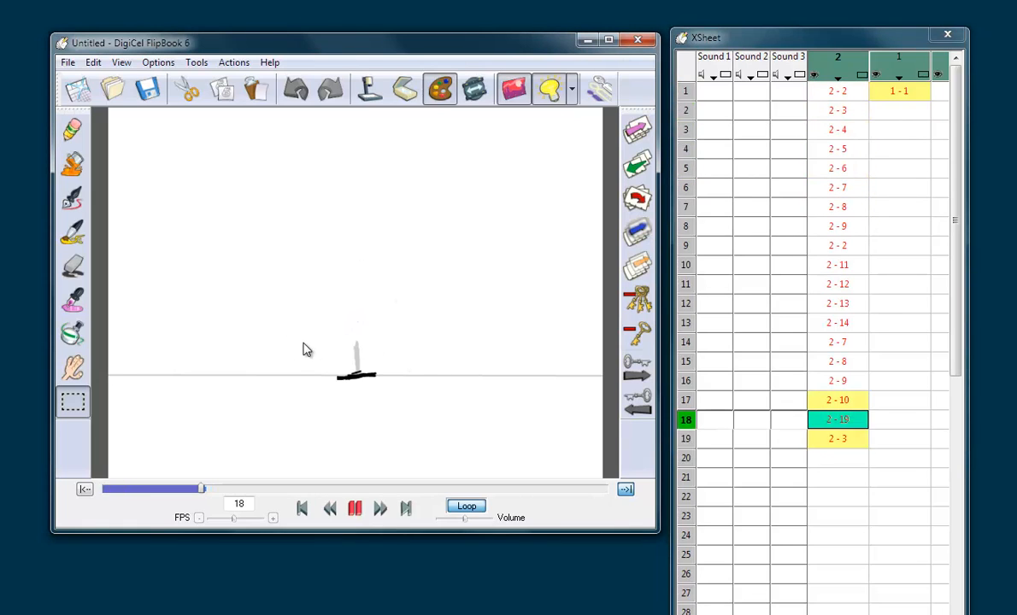
left_click(73, 129)
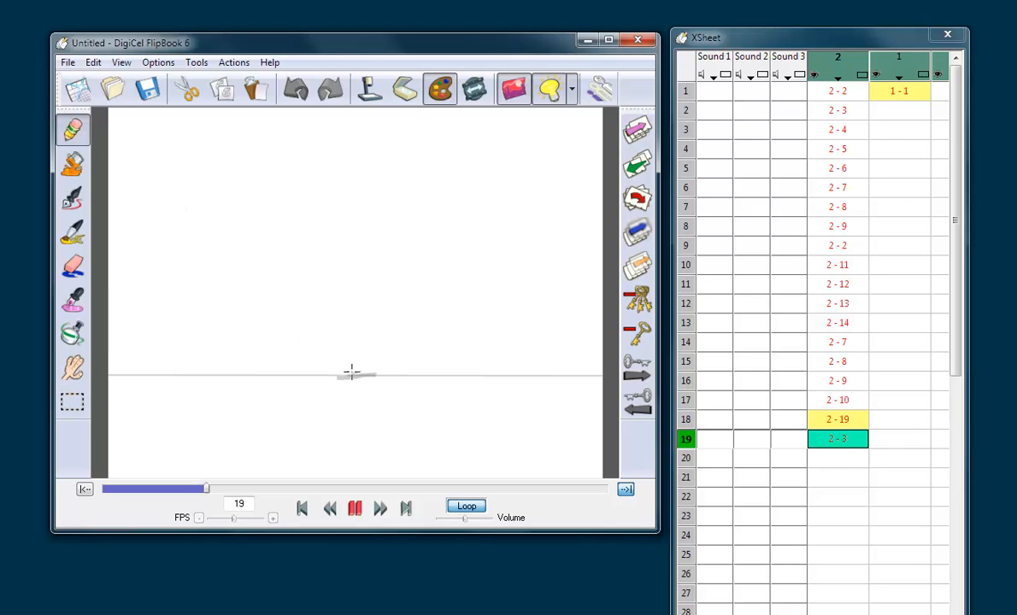
mouse_move(350, 374)
left_mouse_down()
mouse_move(349, 361)
mouse_move(355, 367)
left_mouse_up()
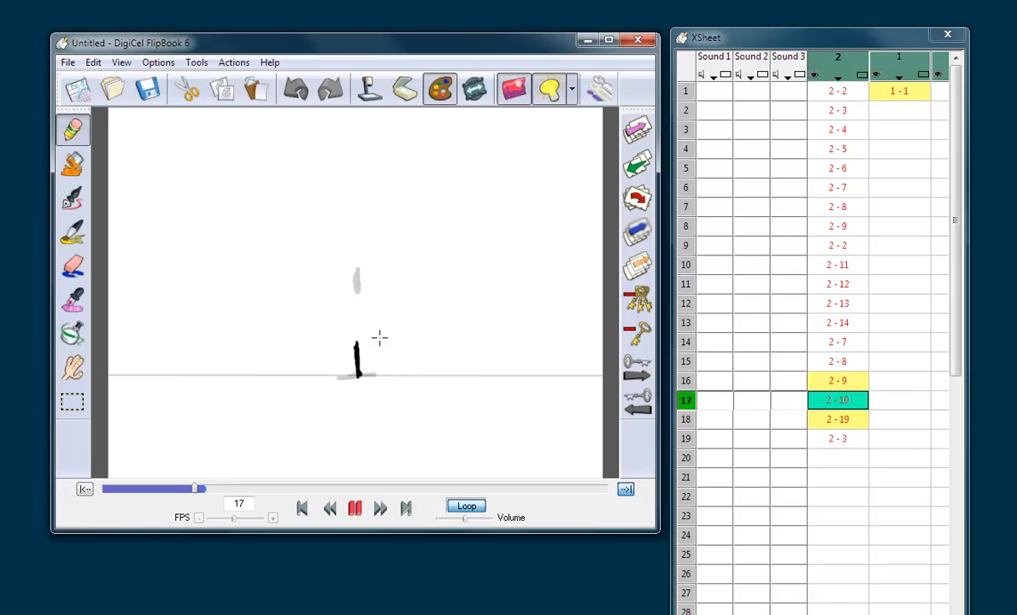
Step: Shift the cone-shaped ball on frame 19 slightly right over the centre of the squash and flip back to check it
left_click(73, 401)
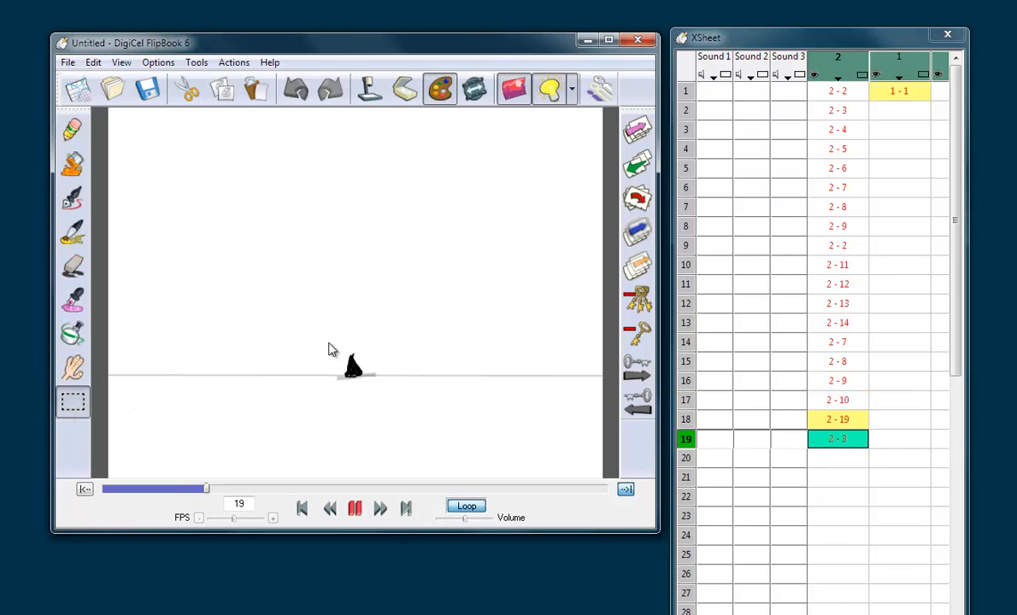
left_click_drag(330, 337, 387, 380)
mouse_move(312, 411)
left_mouse_down()
mouse_move(379, 333)
mouse_move(365, 355)
left_mouse_up()
left_click(186, 89)
left_click(249, 90)
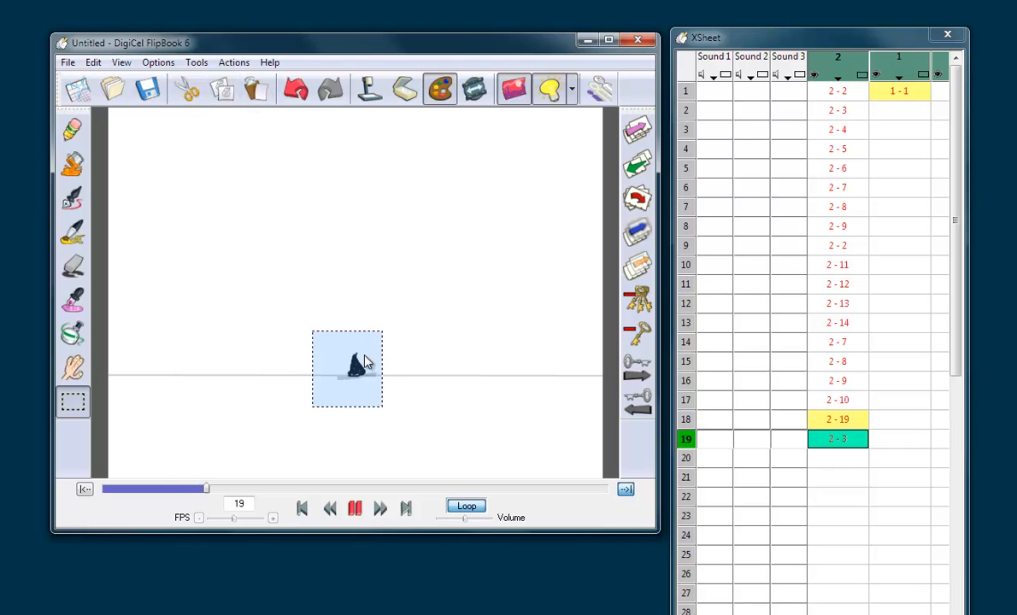
left_click(387, 302)
key("Up")
key("Up")
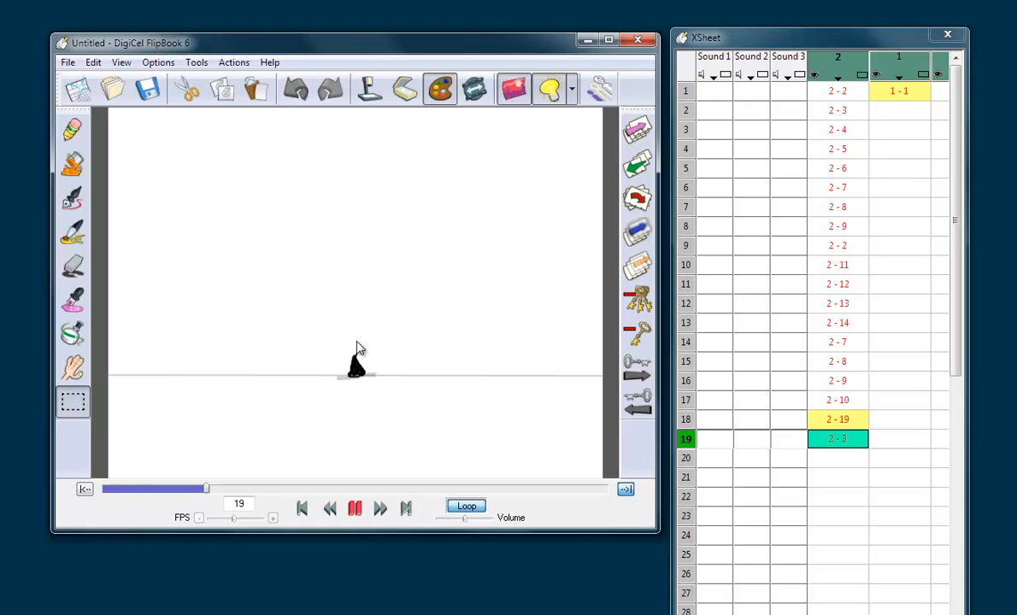
Step: Erase around the upper part of the cone on frame 19 to slim its tip, checking it against the neighbouring frames
left_click(74, 133)
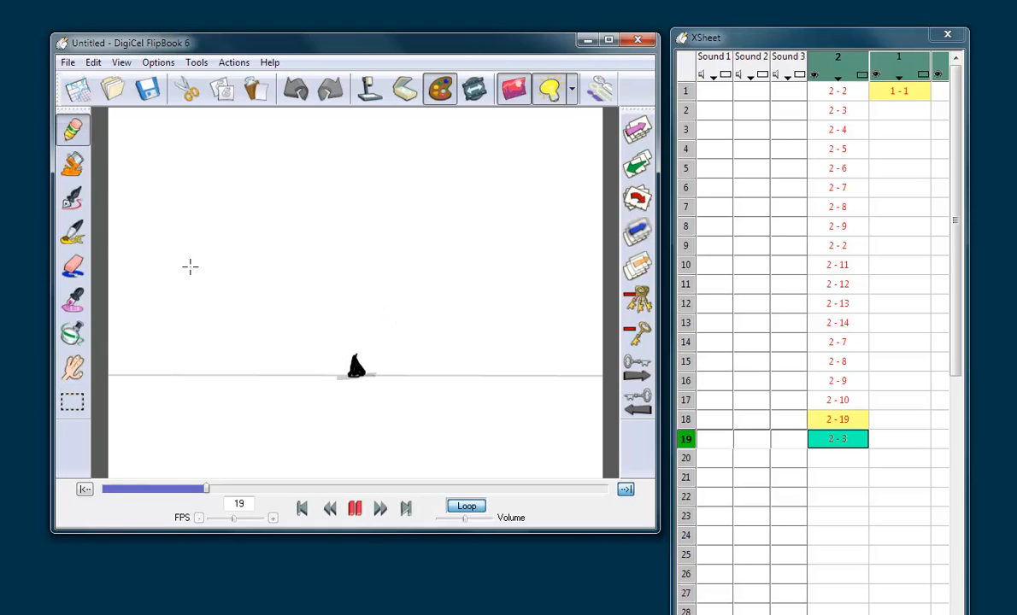
left_click(75, 268)
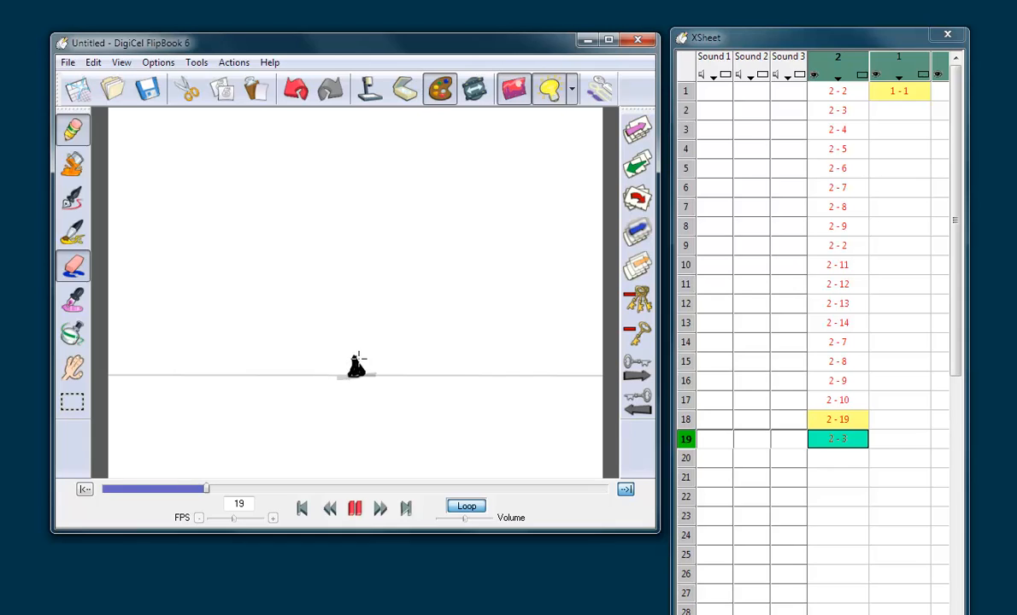
key("Left")
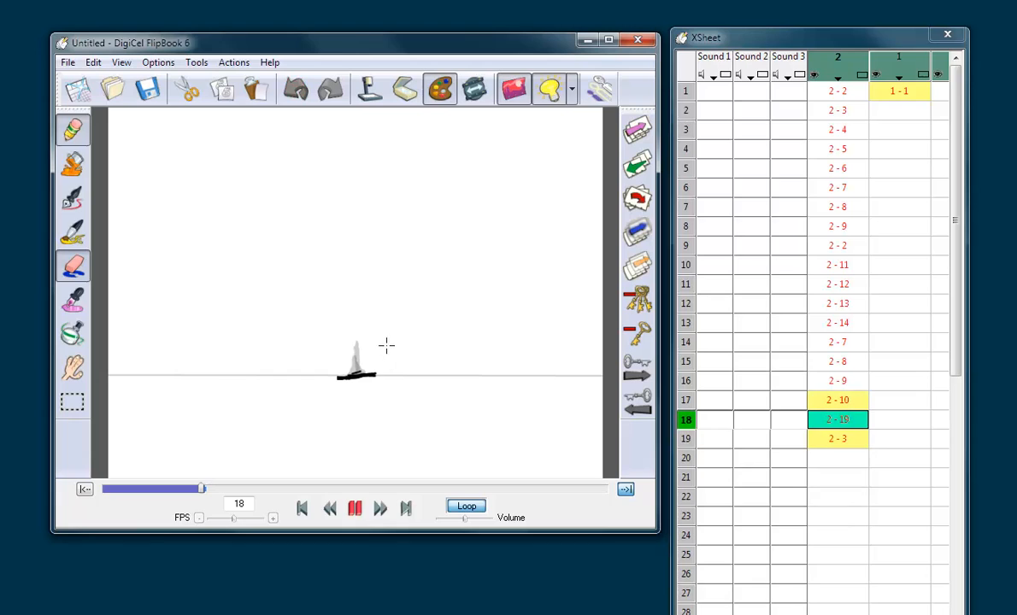
key("Right")
key("Right")
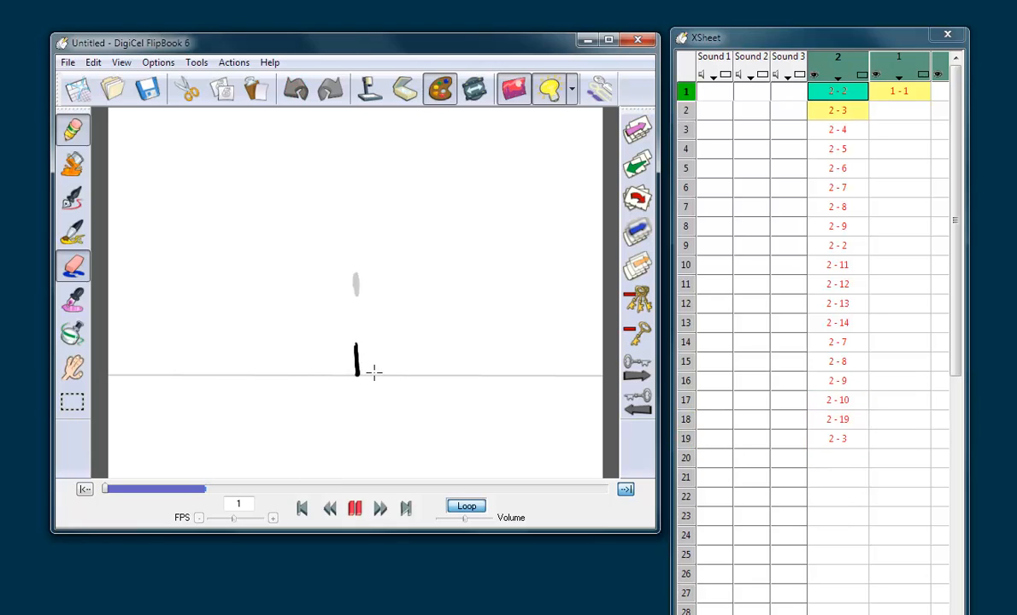
key("Left")
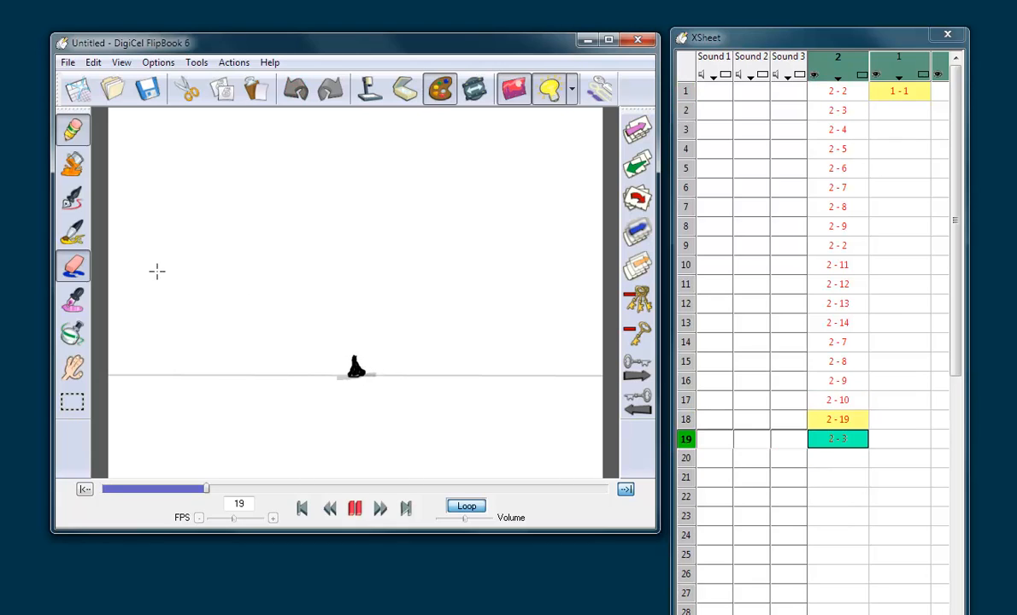
left_click_drag(346, 344, 350, 352)
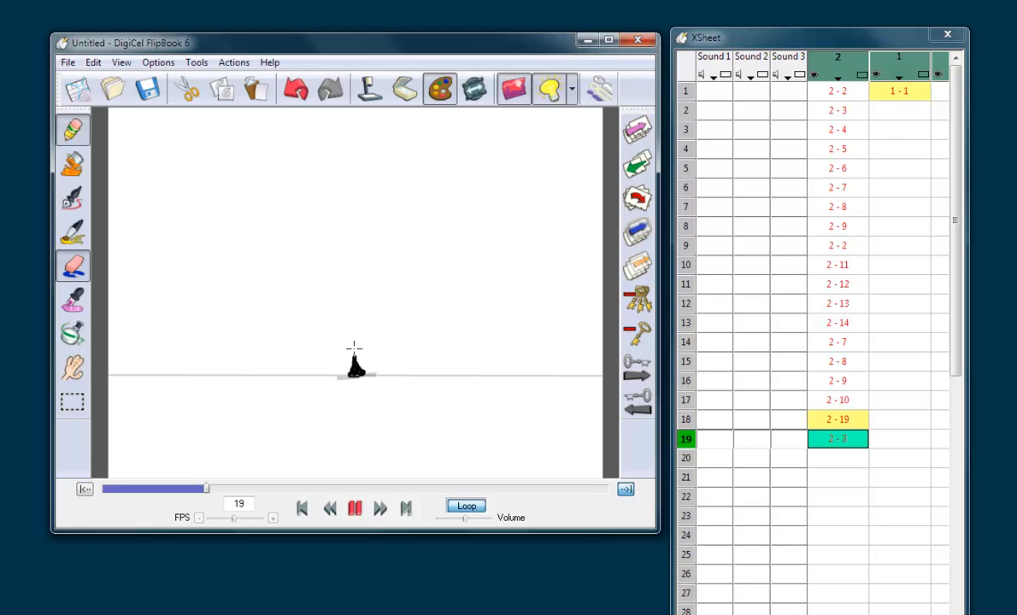
Step: Flip across the loop point from frames 18 and 19 to frames 1 and 2 to check the rebound
key("Left")
key("Right")
key("Right")
key("Right")
key("Right")
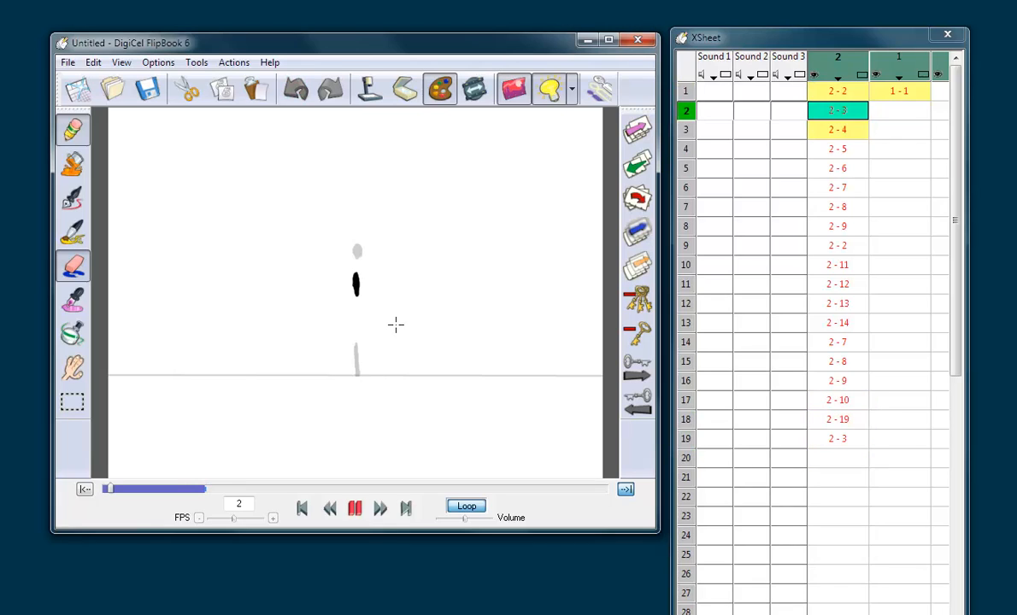
key("Left")
key("Left")
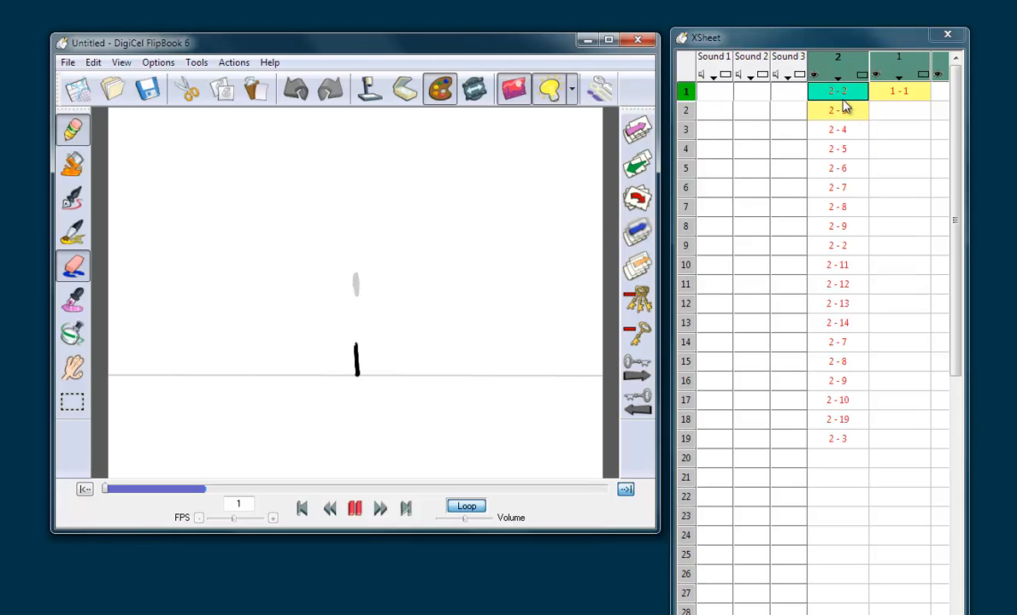
Step: Compare the stretch on frame 1 with the landing on frames 17 to 19, ending on frame 19
left_click_drag(843, 108, 840, 97)
left_click(835, 438)
key("Left")
key("Left")
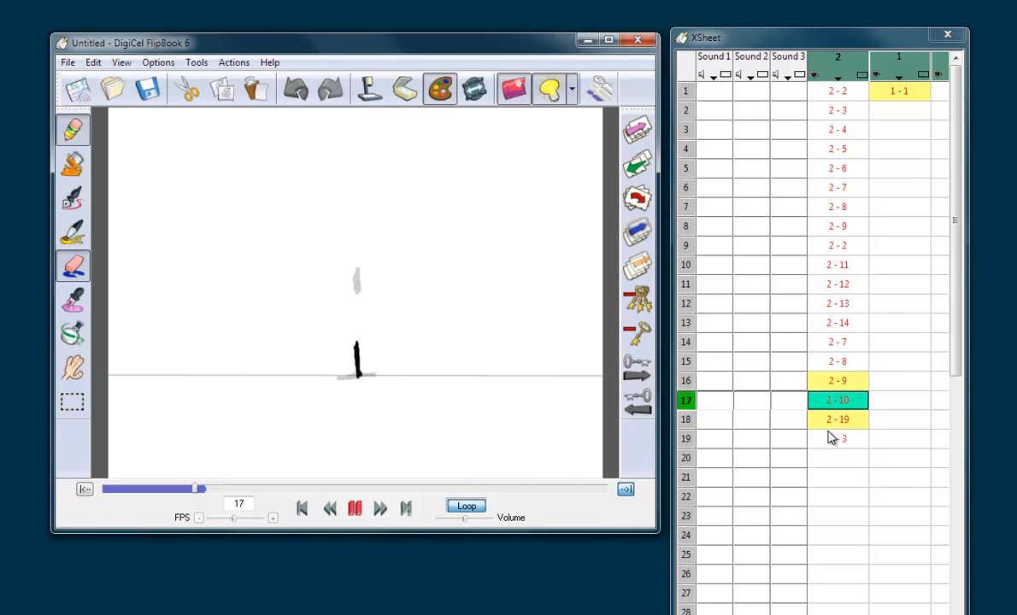
key("Right")
key("Right")
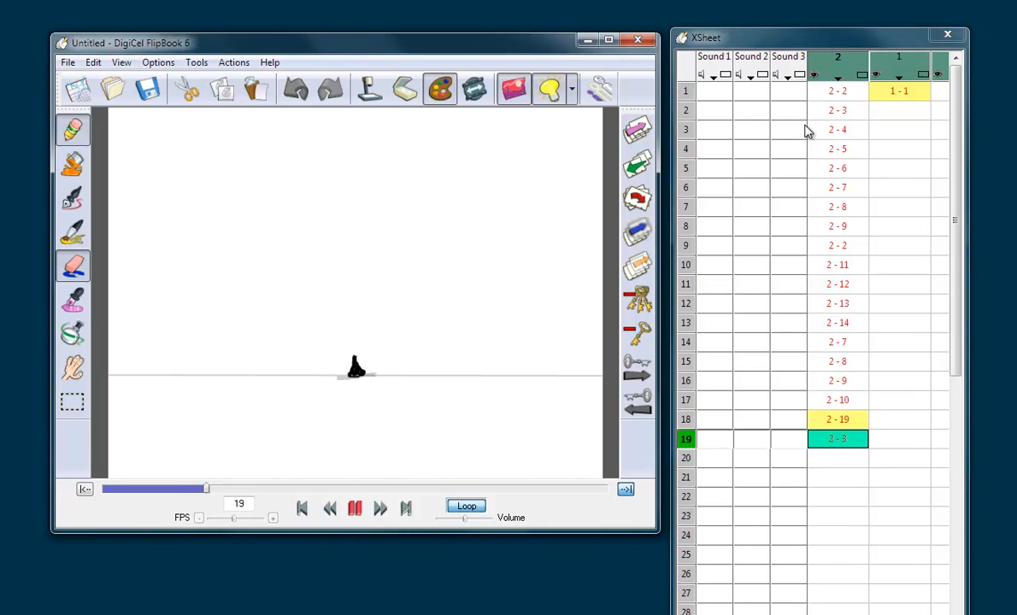
double_click(842, 445)
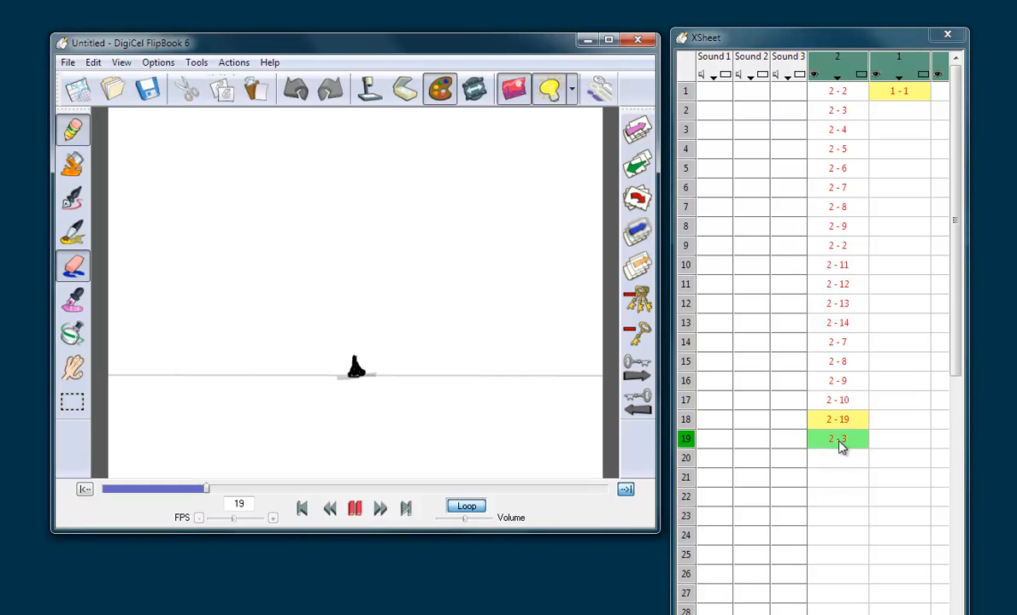
left_click(836, 445)
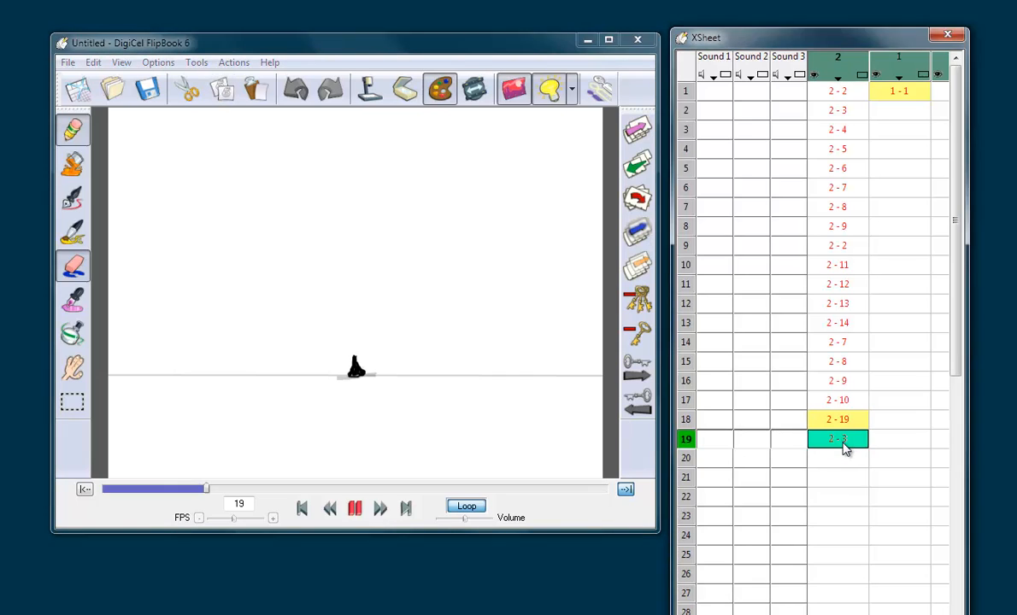
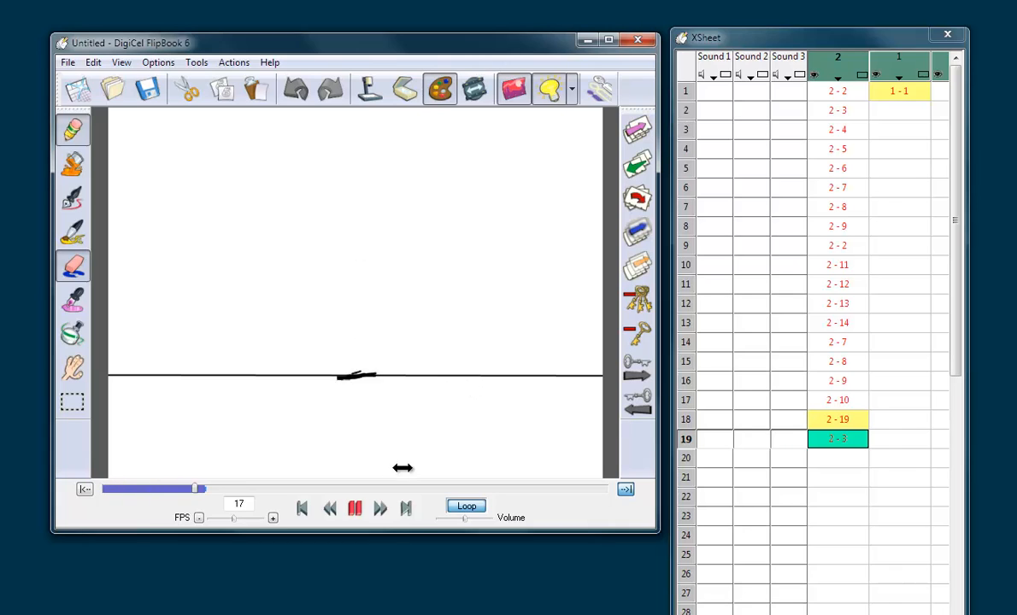
Step: Stop playback and flip through the drawings at the top of the bounce around frames 9 to 11 to check their spacing
left_click(355, 508)
left_click(837, 248)
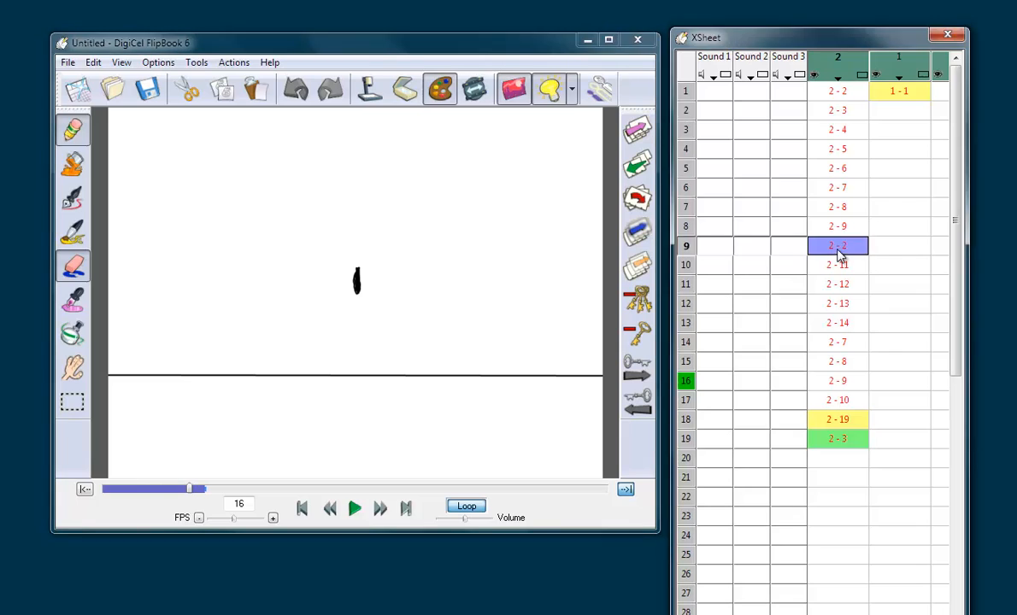
key("Up")
key("Up")
key("Up")
key("Up")
key("Down")
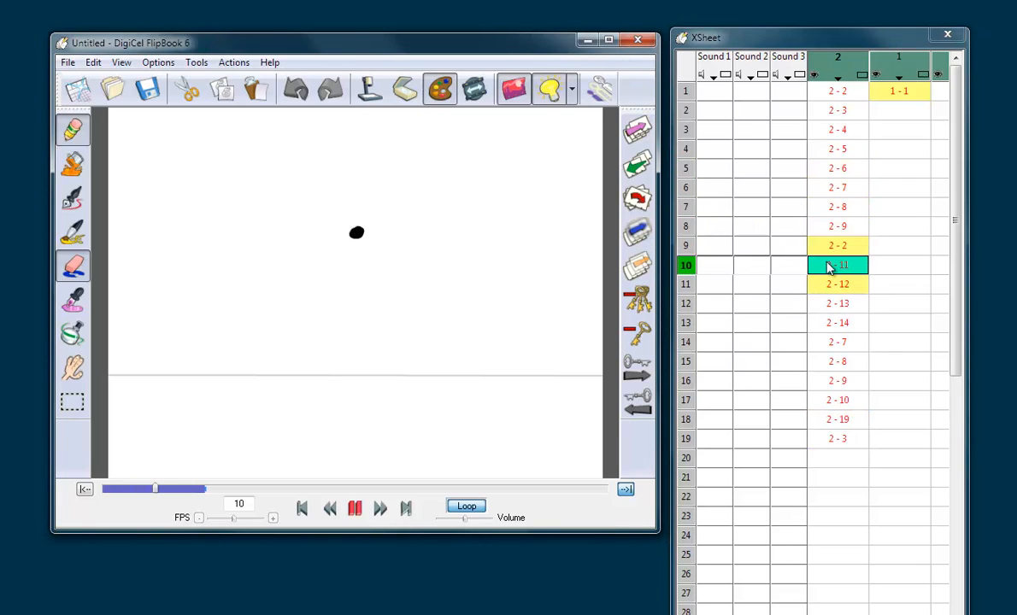
key("Up")
key("Up")
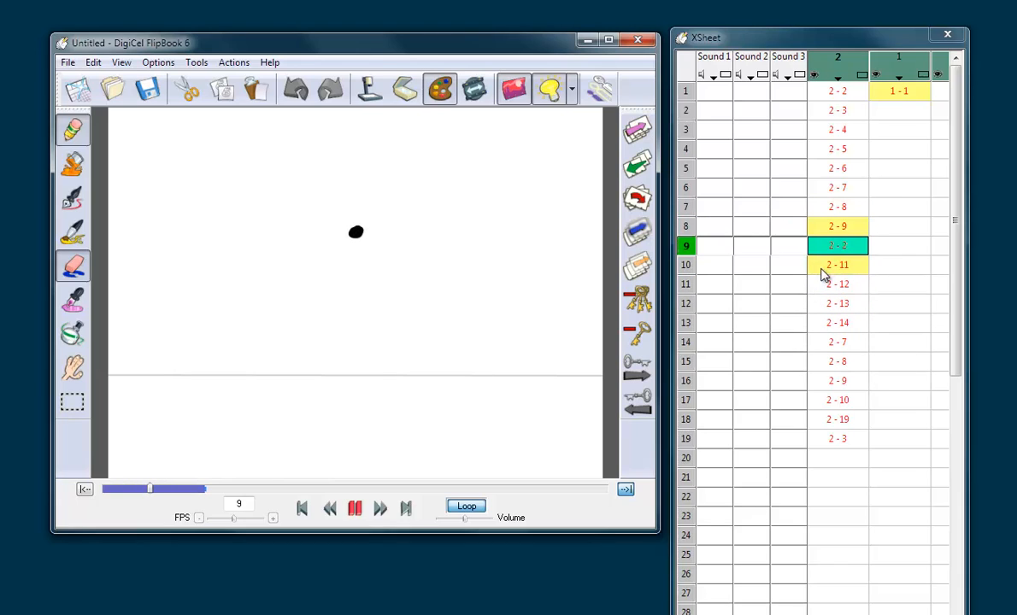
Step: Hold the two apex drawings on frames 8 and 9 for four frames each
left_click(842, 230)
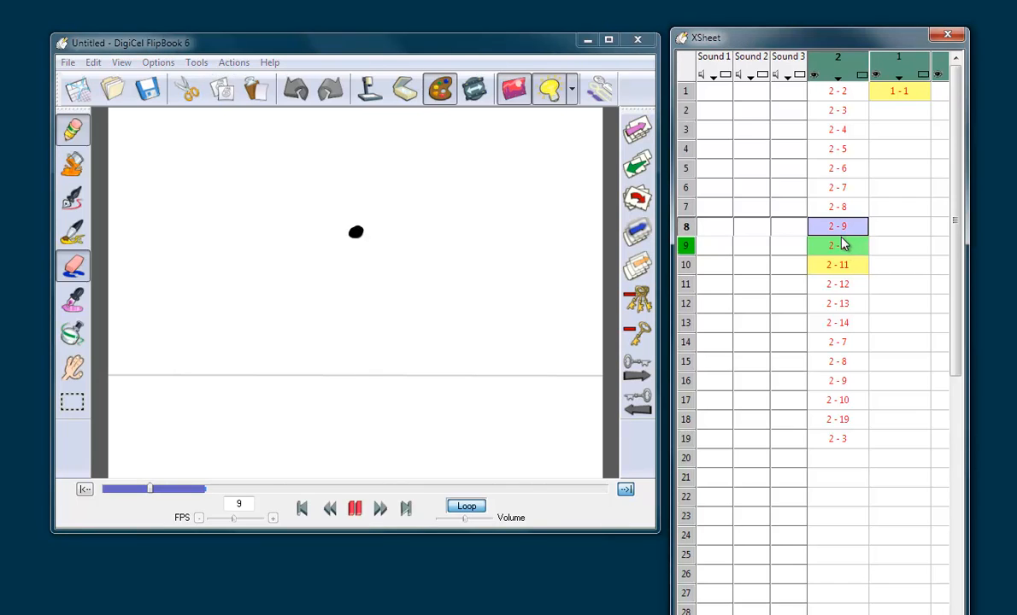
key("4")
key("4")
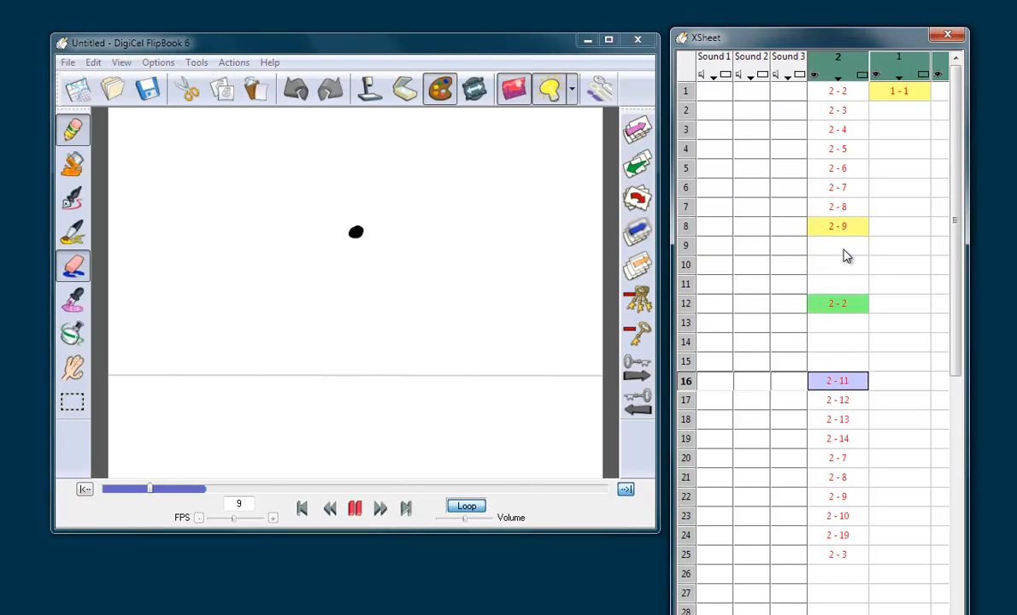
Step: Step through the held frames from 10 to 16 to check the apex drawings on either side
left_click(837, 306)
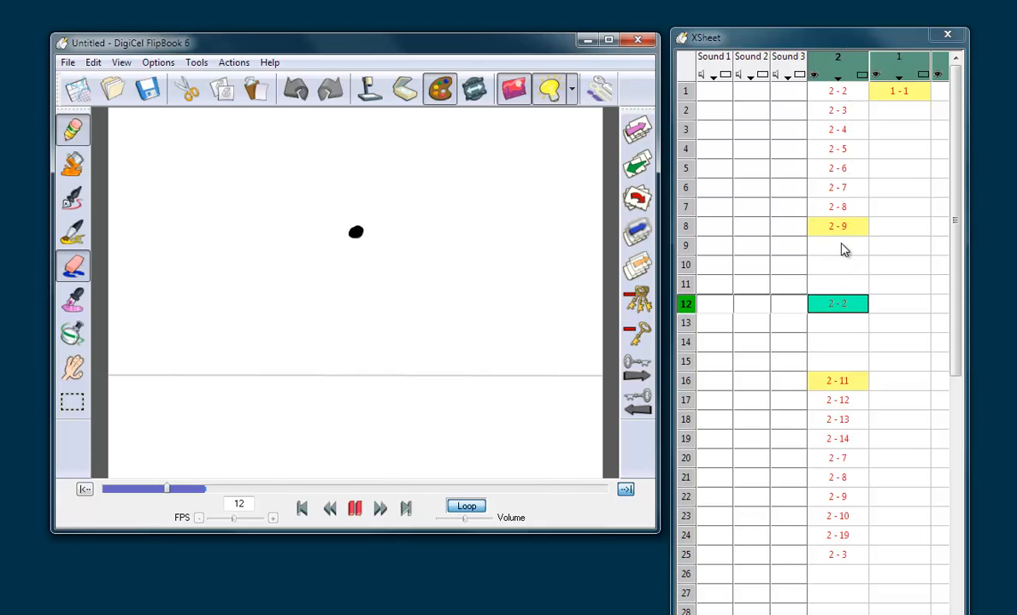
left_click(843, 264)
left_click(846, 288)
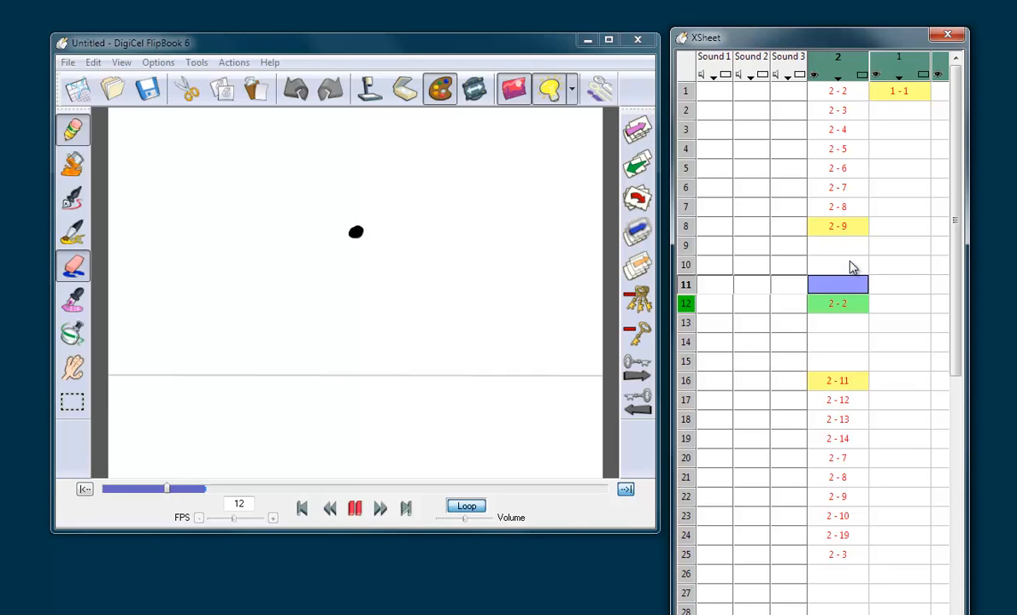
left_click(834, 325)
left_click(840, 346)
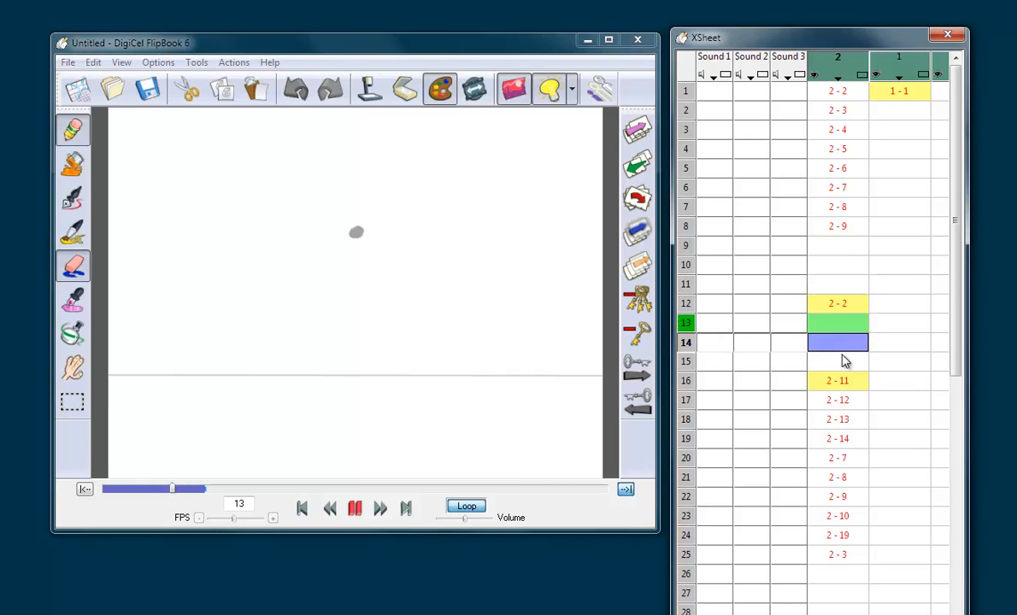
left_click(842, 363)
left_click(842, 379)
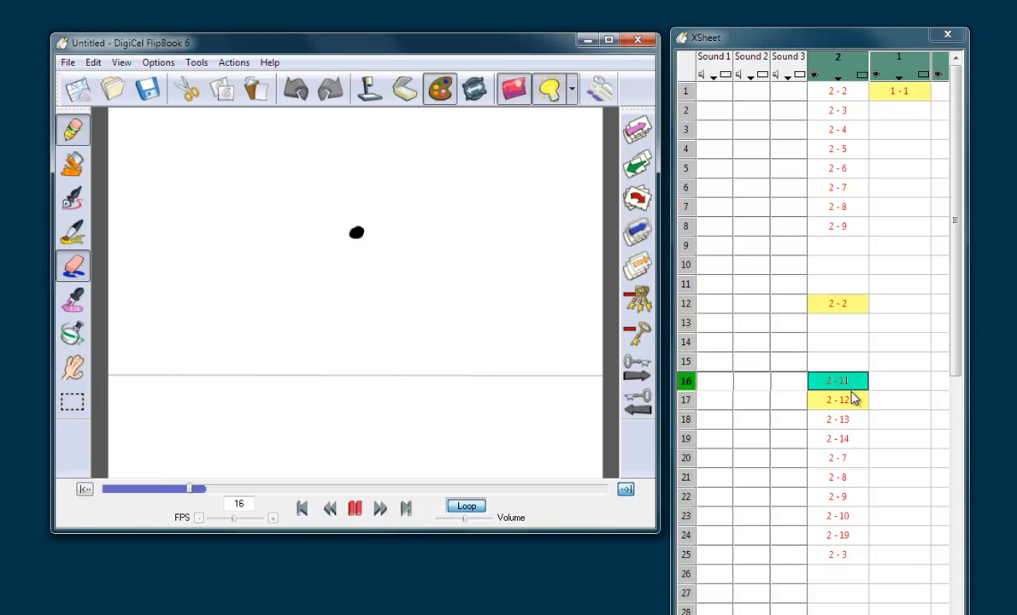
Step: Extend the playback range to frame 25 and play the lengthened bounce from frame 1
left_click(843, 555)
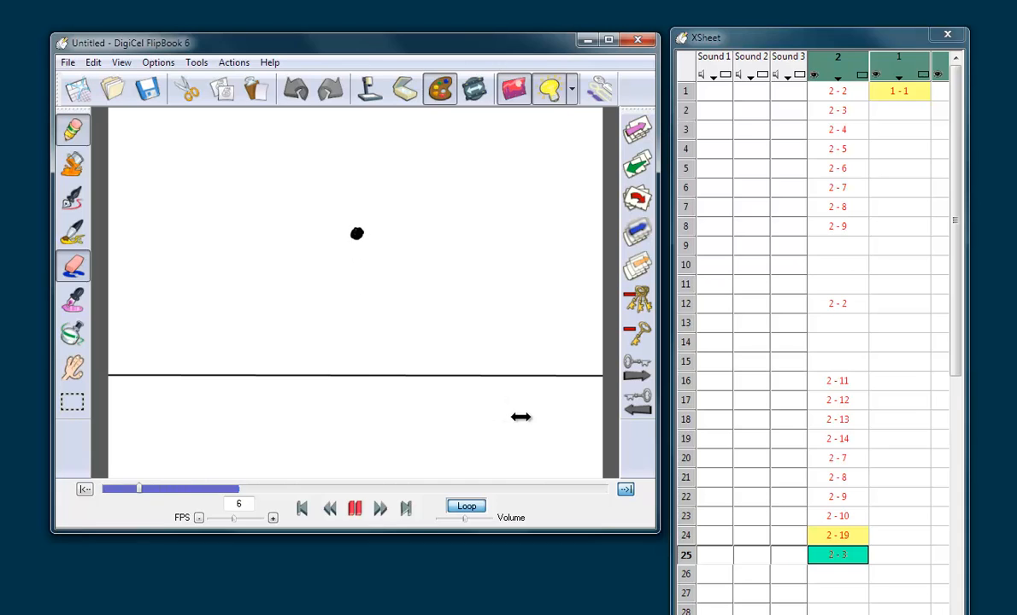
left_click_drag(266, 275, 274, 274)
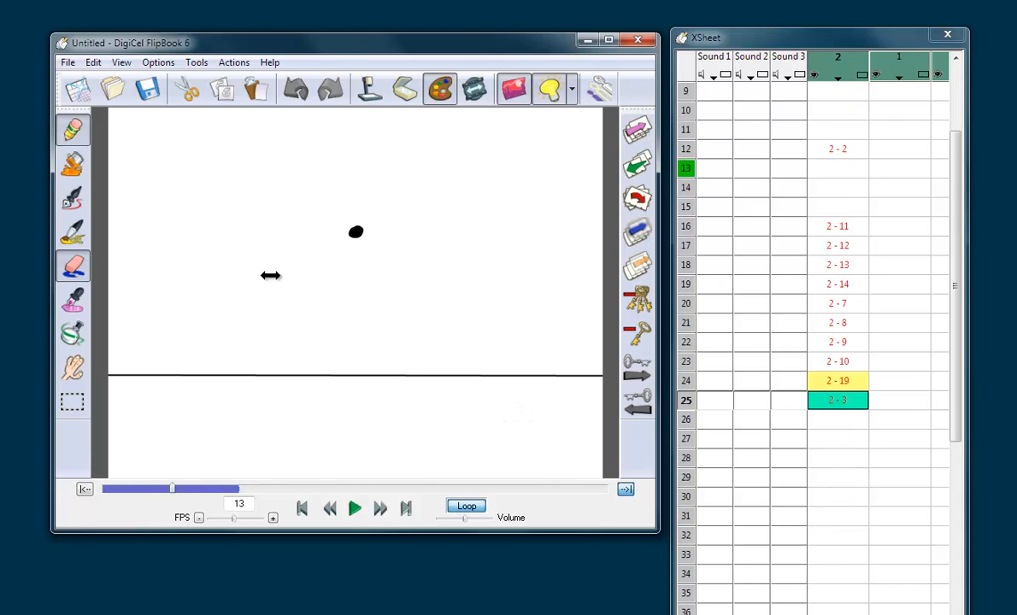
left_click_drag(955, 200, 952, 124)
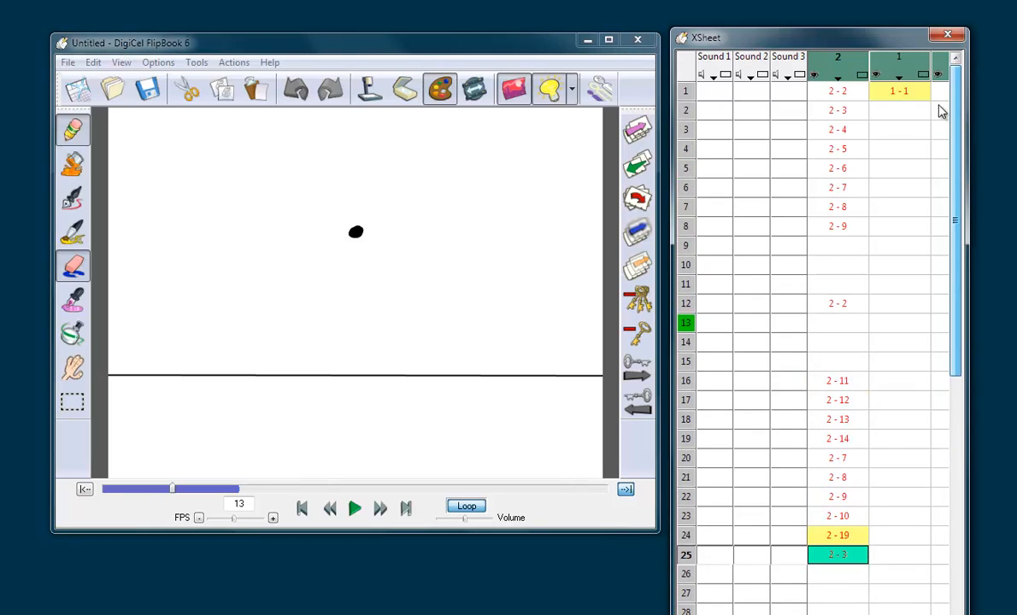
left_click(849, 94)
key("space")
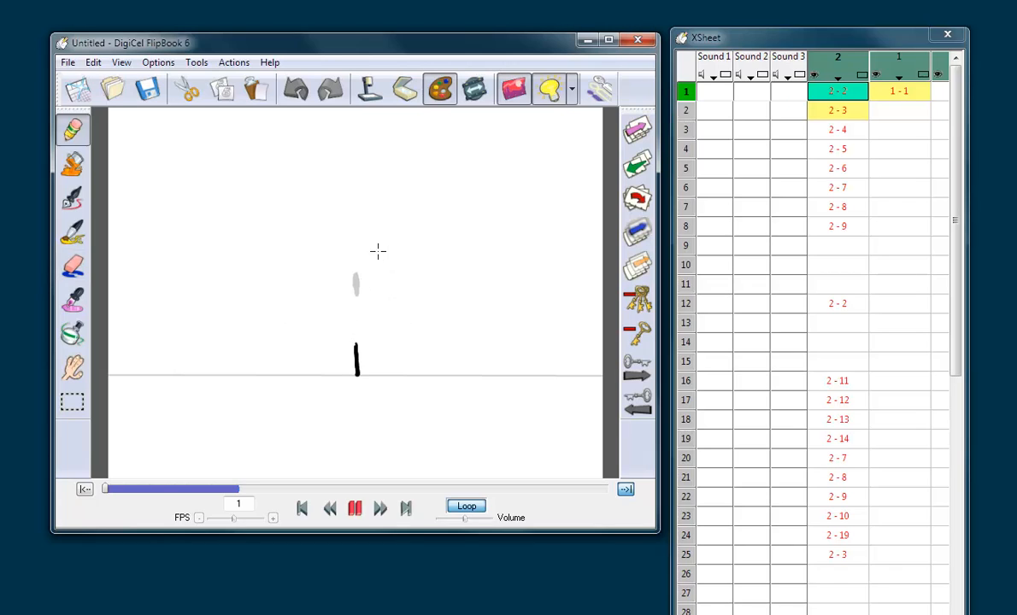
Step: Compare the apex drawing on frame 12 with the rising drawings on frames 5 to 8 to judge the slow-out
left_click(851, 303)
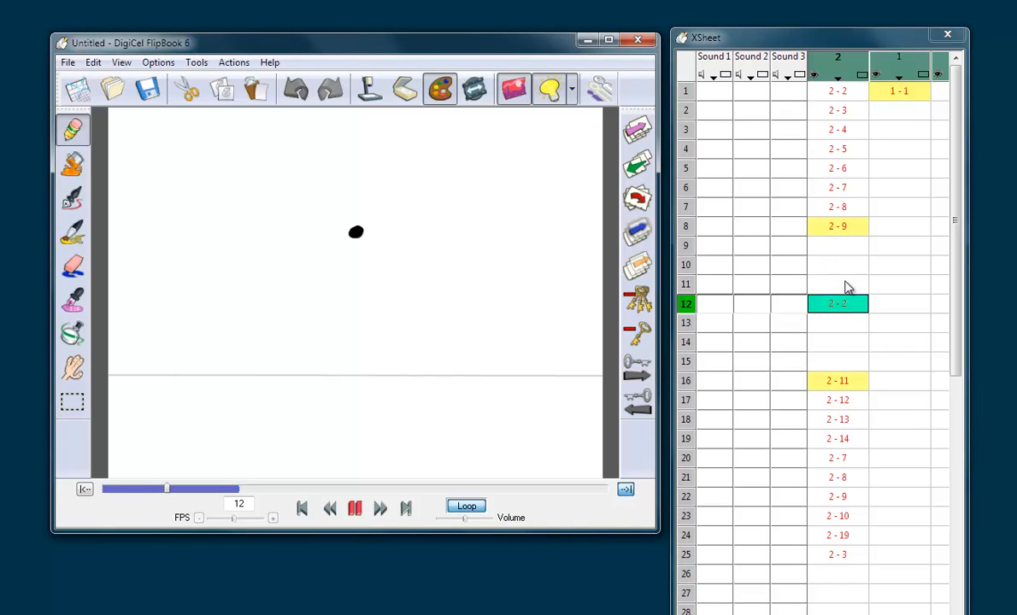
left_click(840, 307)
key("Left")
key("Left")
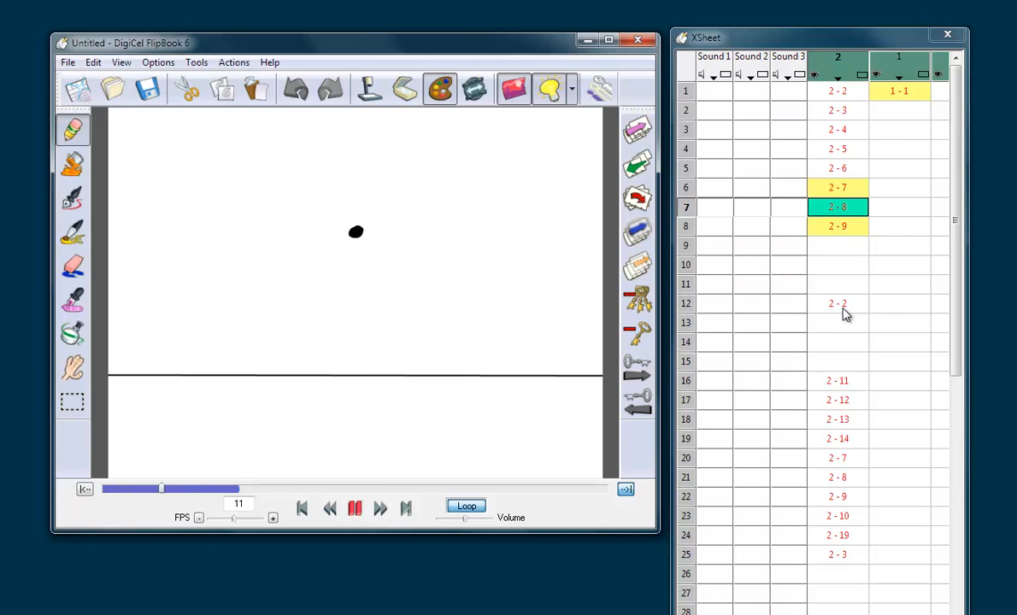
left_click(840, 306)
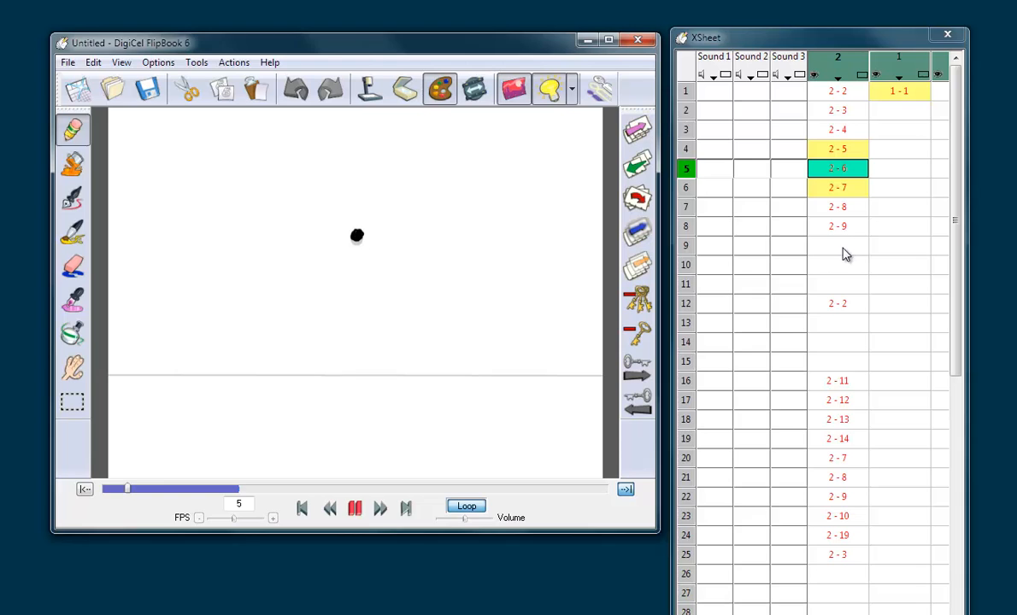
left_click(841, 282)
left_click(851, 227)
key("Left")
key("Left")
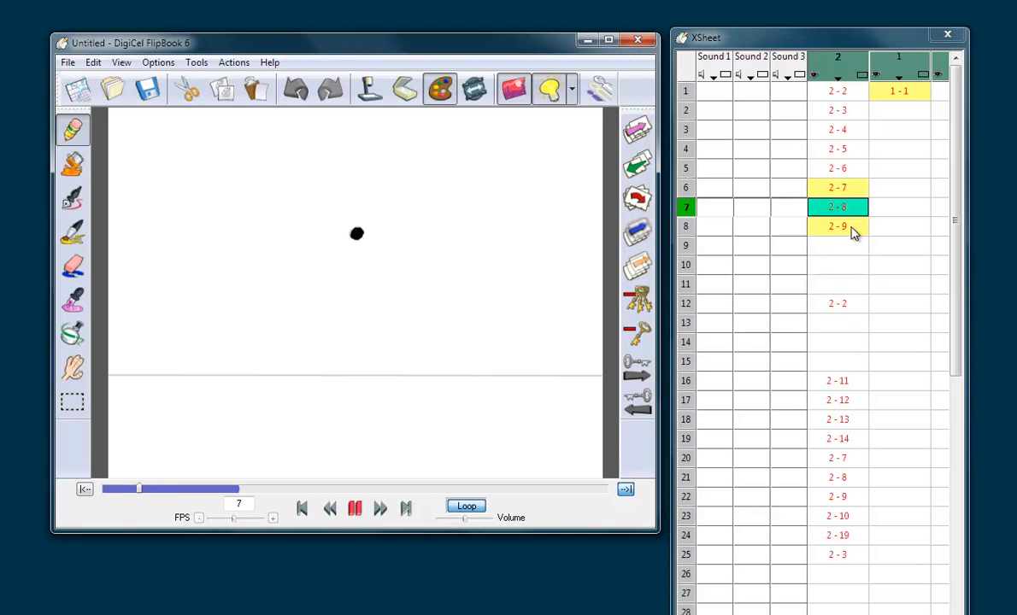
key("Right")
Step: Check the length of the hold on frames 9 to 11 leading up to the apex drawing on frame 12
left_click(845, 266)
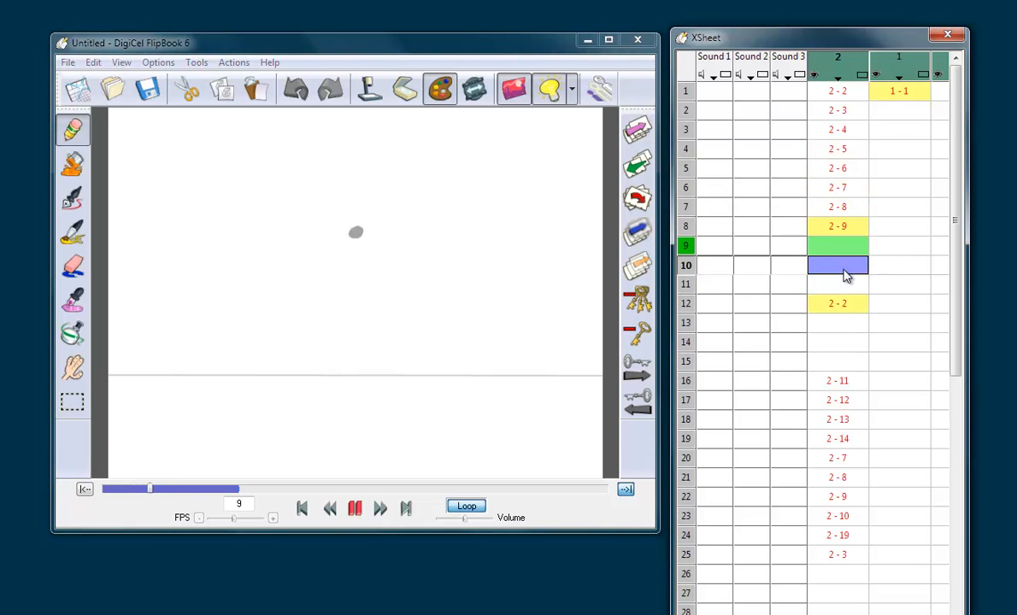
left_click(839, 289)
left_click(840, 303)
left_click(840, 302)
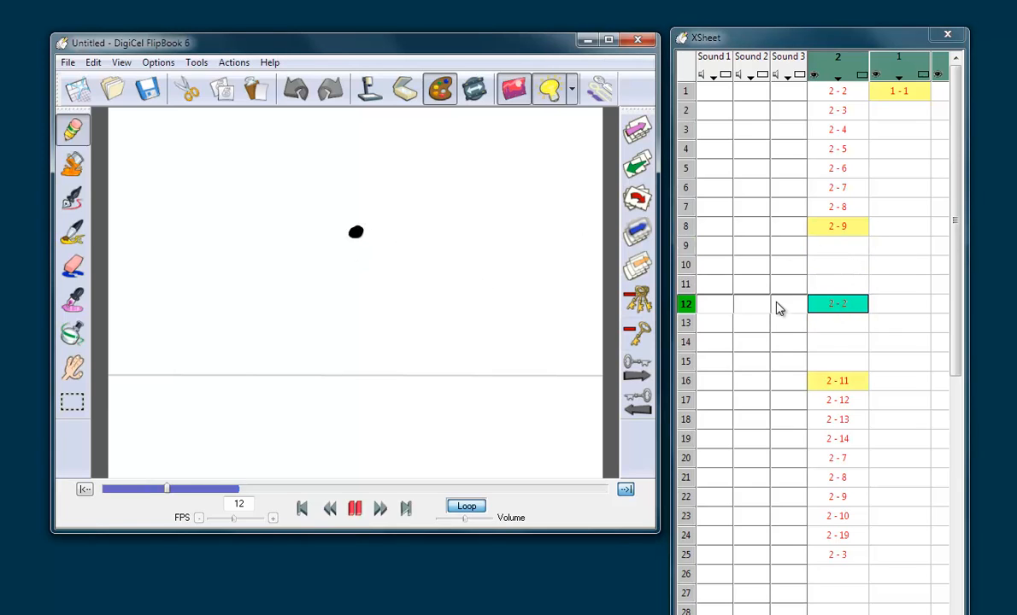
left_click(824, 302)
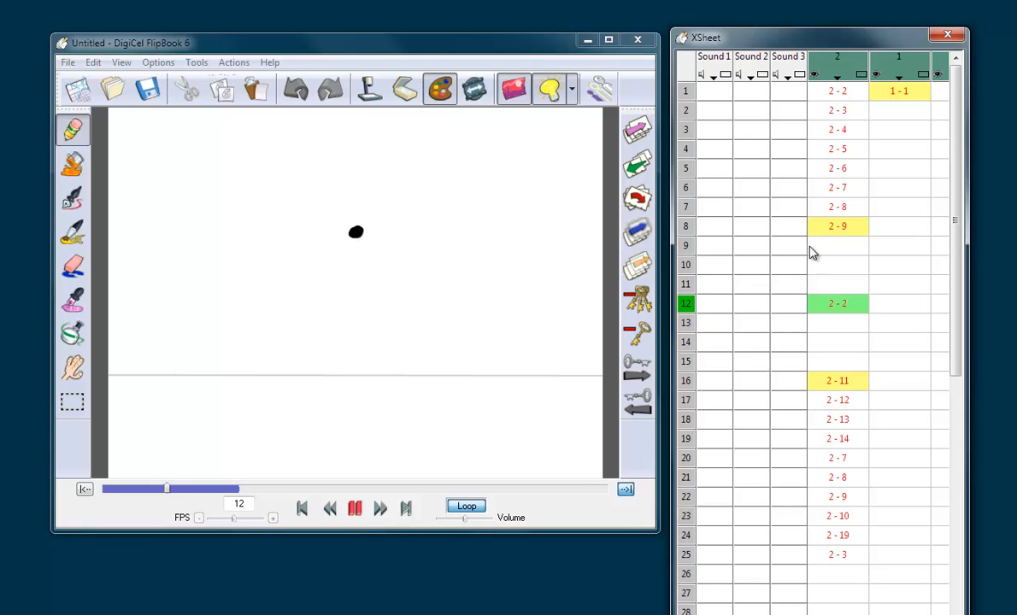
left_click(843, 250)
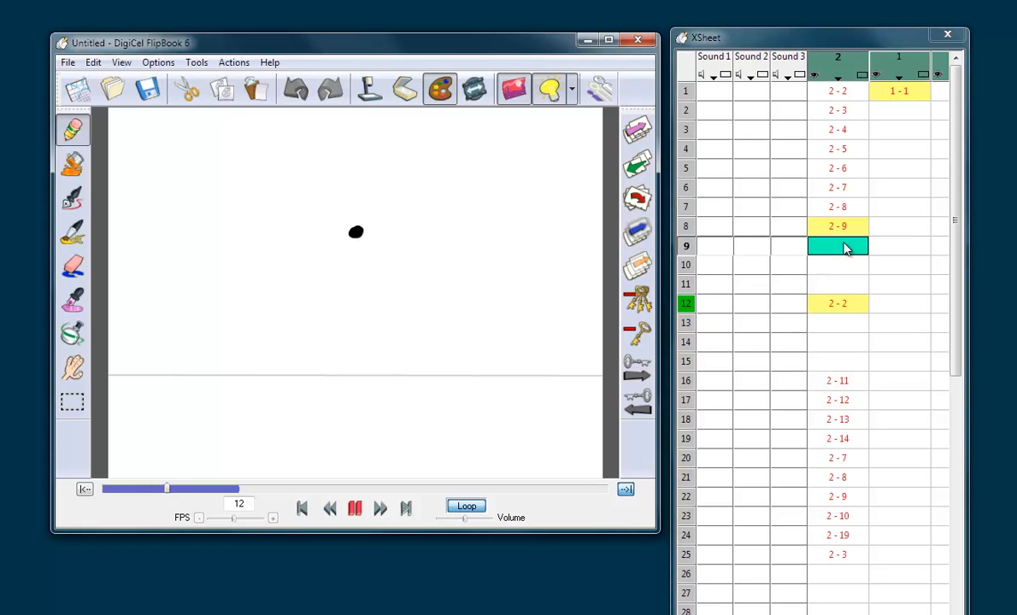
key("Left")
key("Right")
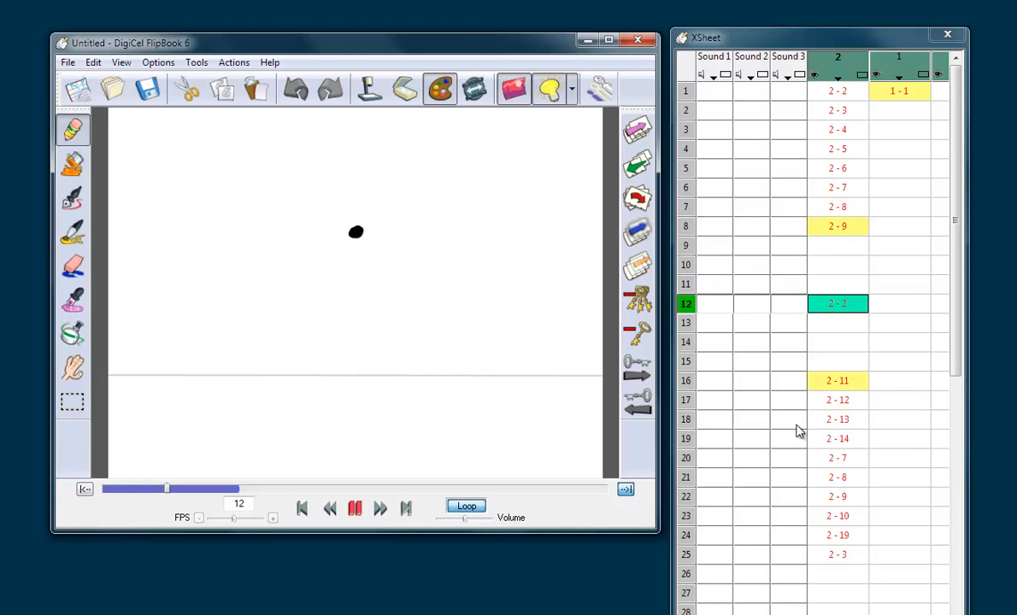
Step: Compare the landing on frame 25 with the rebound on frame 2 and the apex on frame 12
left_click(850, 555)
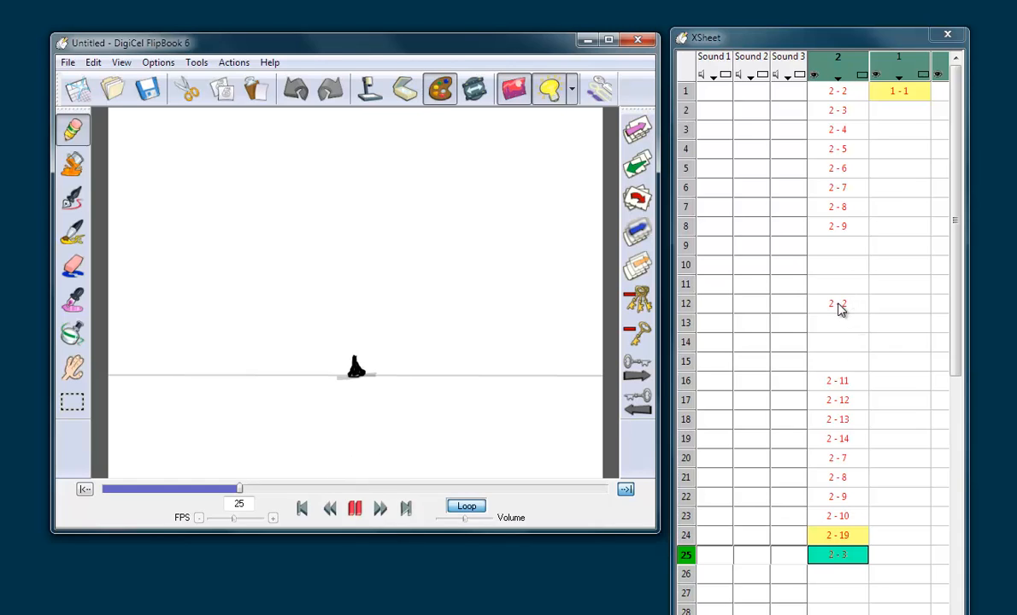
left_click(845, 111)
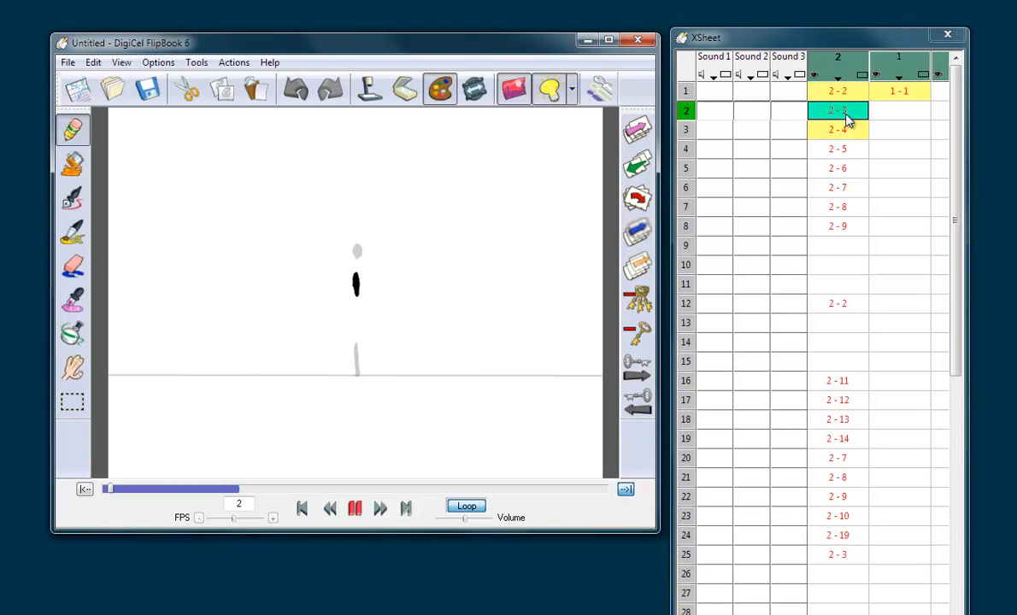
left_click(846, 301)
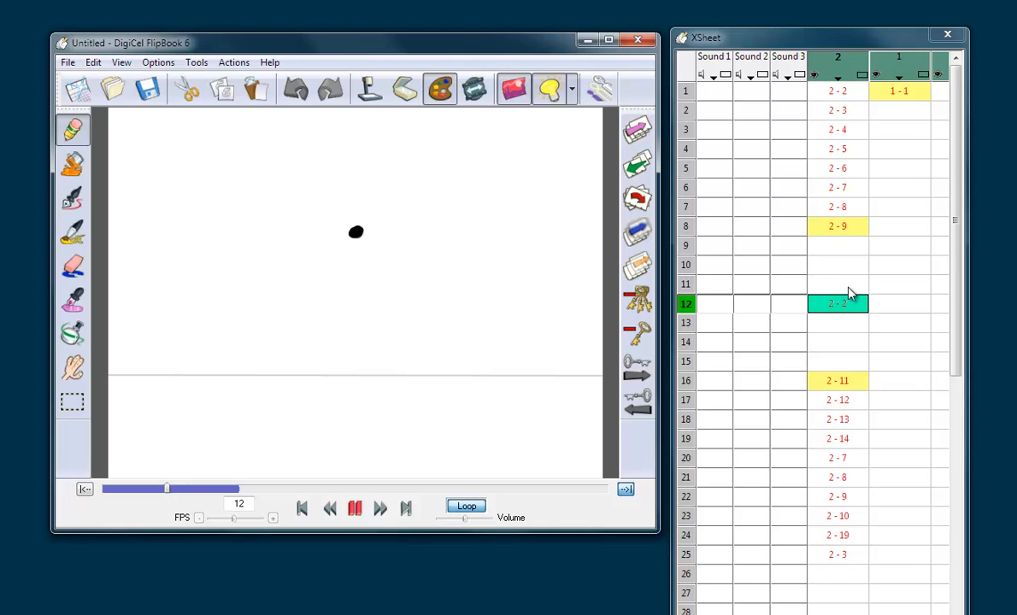
Step: Shorten both apex holds to three frames by deleting the empty frame 11 and then the empty frame 12
left_click(855, 284)
left_click(857, 266)
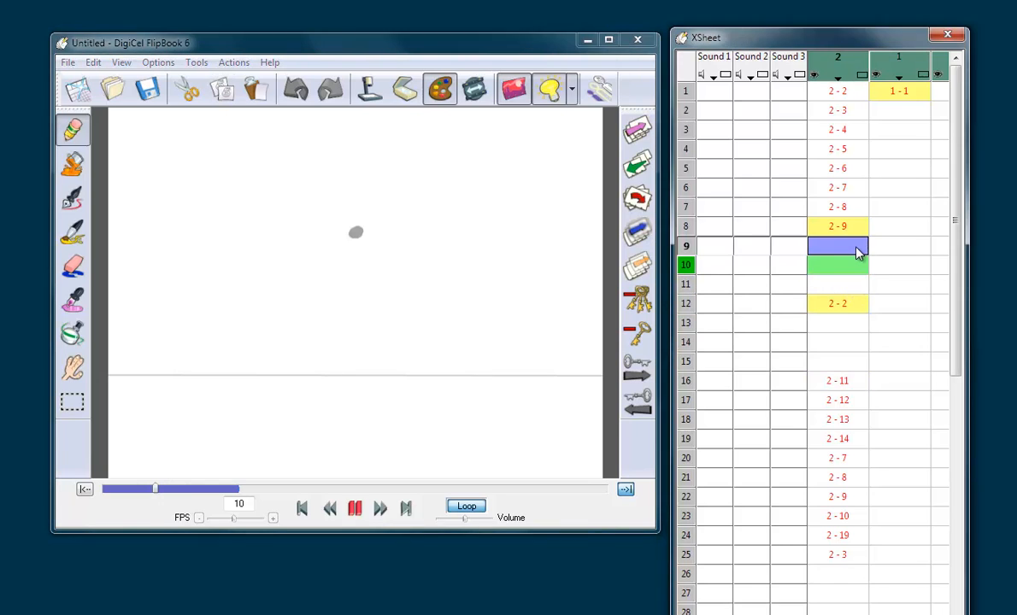
left_click(858, 247)
left_click(851, 285)
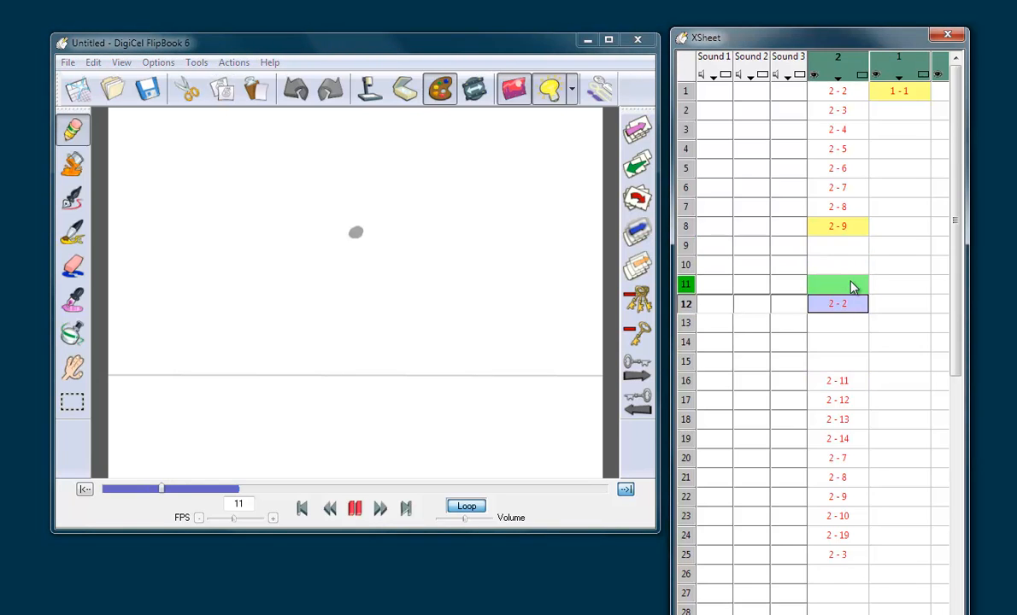
left_click(853, 286)
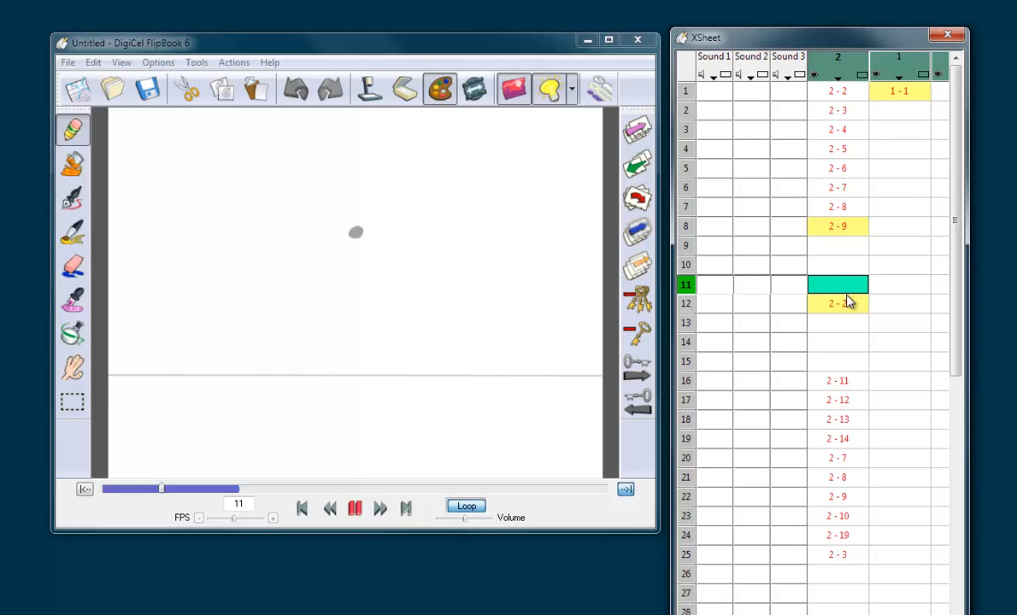
key("Delete")
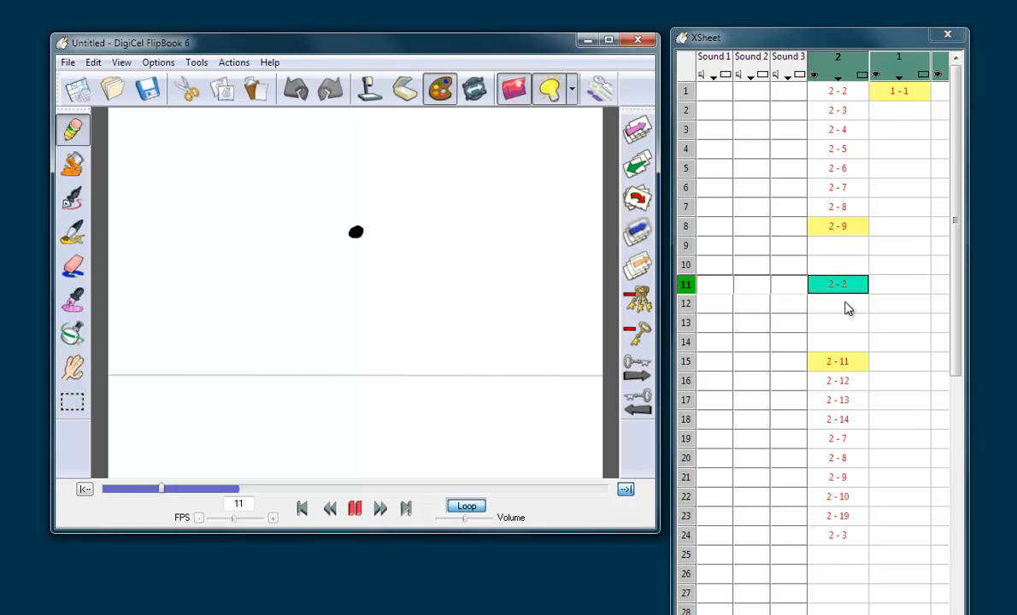
left_click(849, 306)
key("Delete")
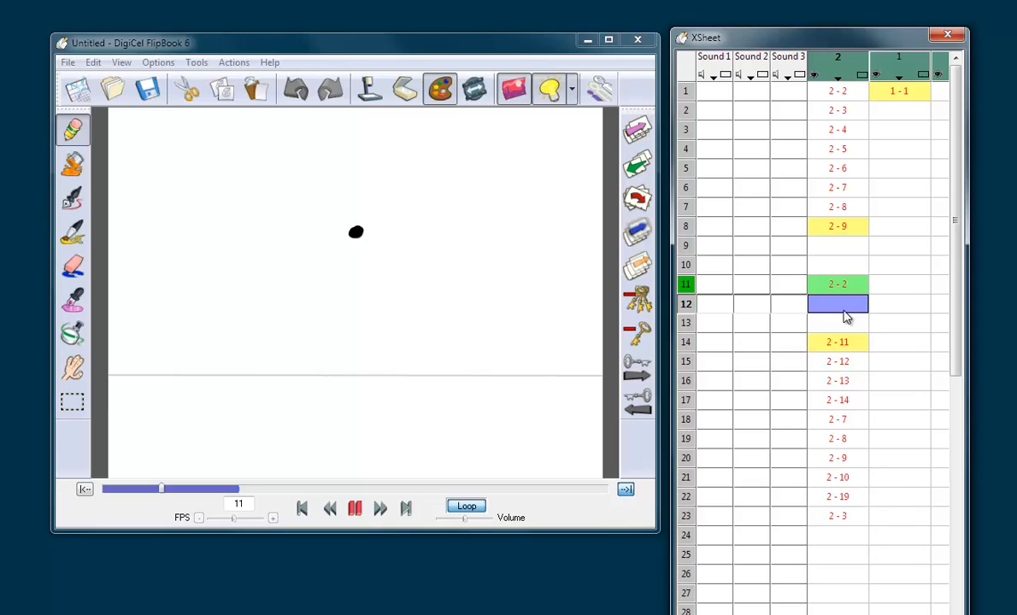
Step: Set the end of the playback range to frame 23 and play the loop
left_click(839, 516)
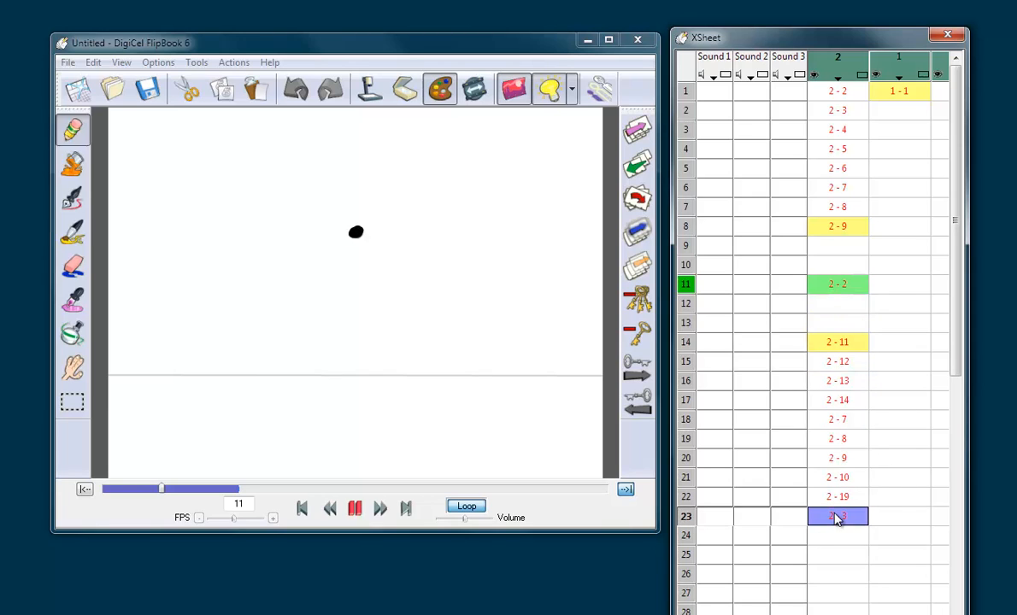
left_click(842, 266)
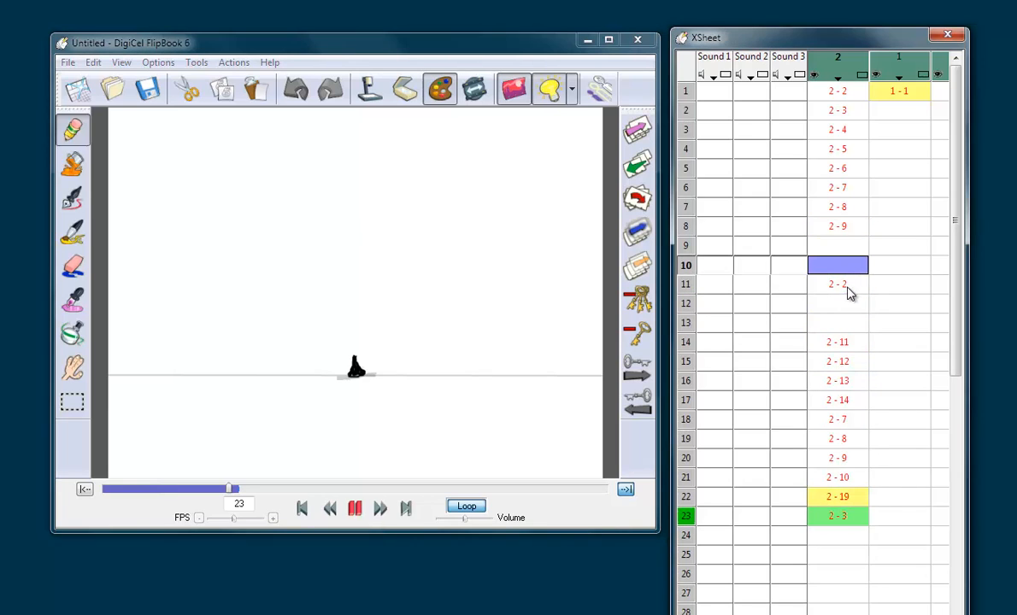
left_click(851, 518)
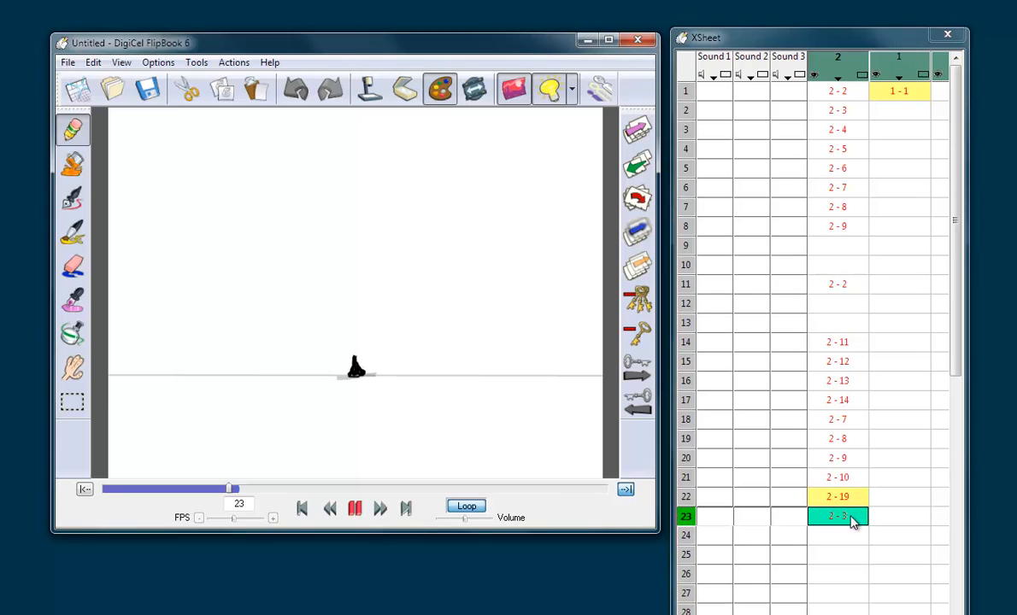
left_click(627, 489)
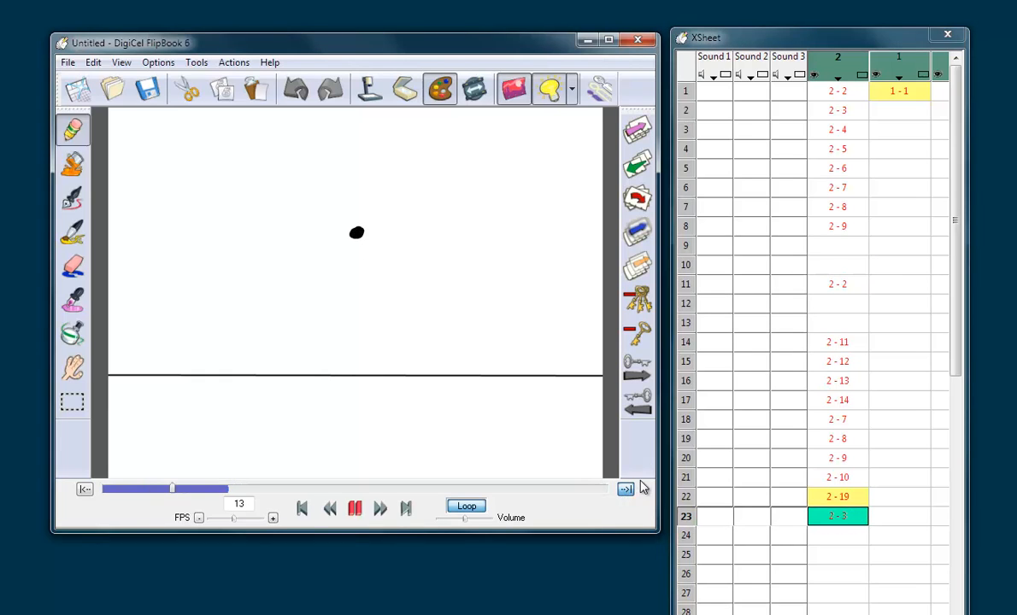
Step: Shorten both apex holds to two frames by deleting the empty frame 10 and then one empty frame after the apex drawing
left_click(847, 284)
left_click(846, 270)
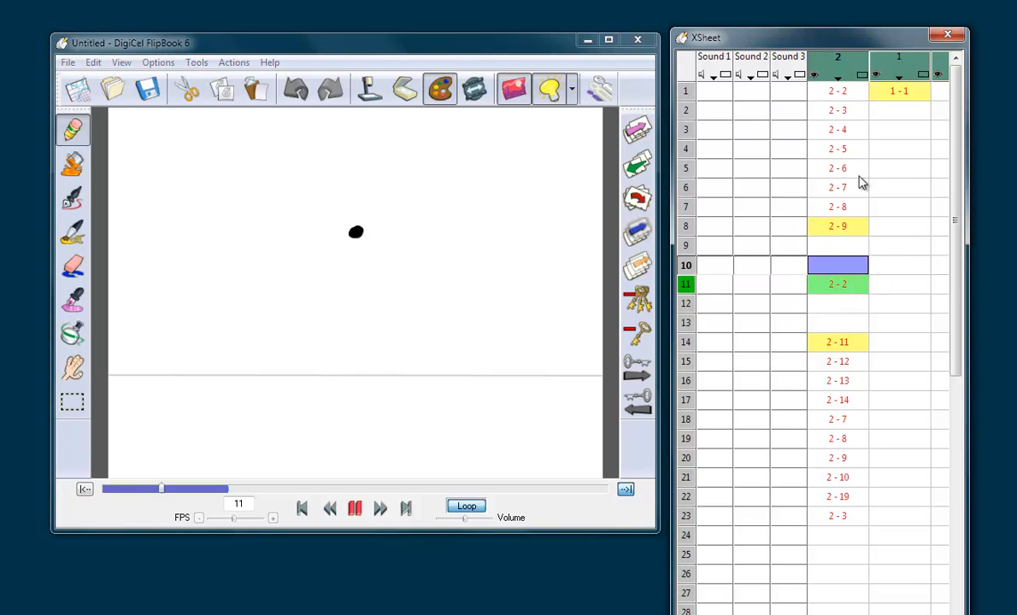
left_click(847, 281)
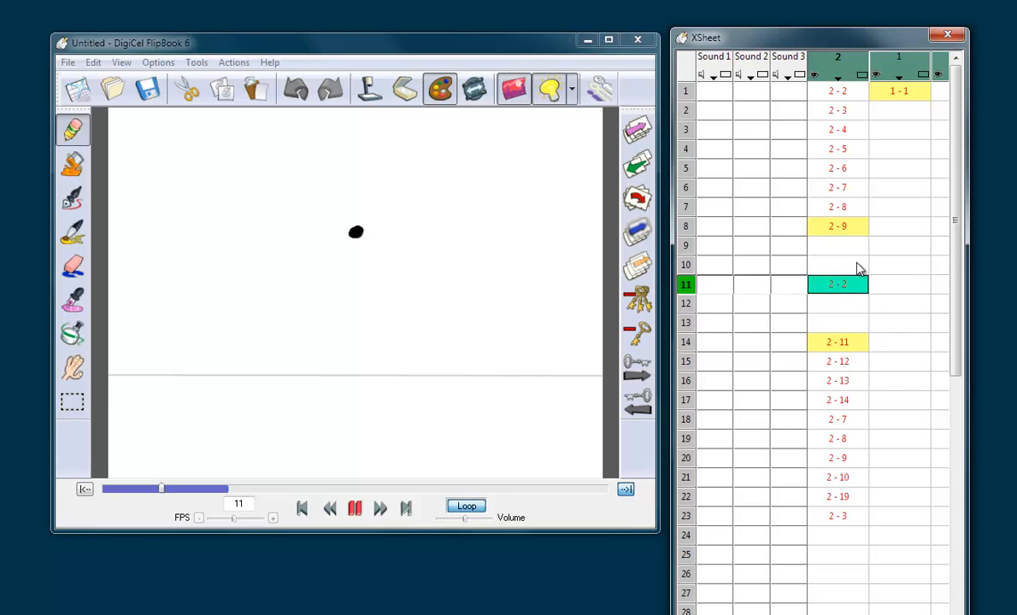
left_click(858, 267)
key("Delete")
left_click(860, 289)
key("Delete")
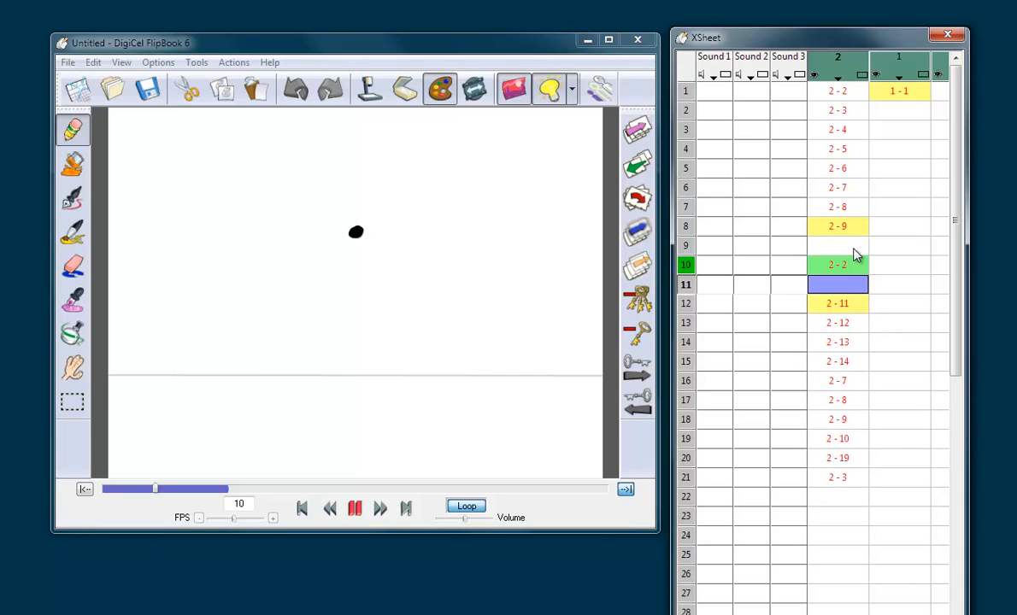
Step: Set the end of the playback range to frame 21, play the loop and compare the apex on frame 10 with the landing
left_click(851, 267)
left_click(844, 481)
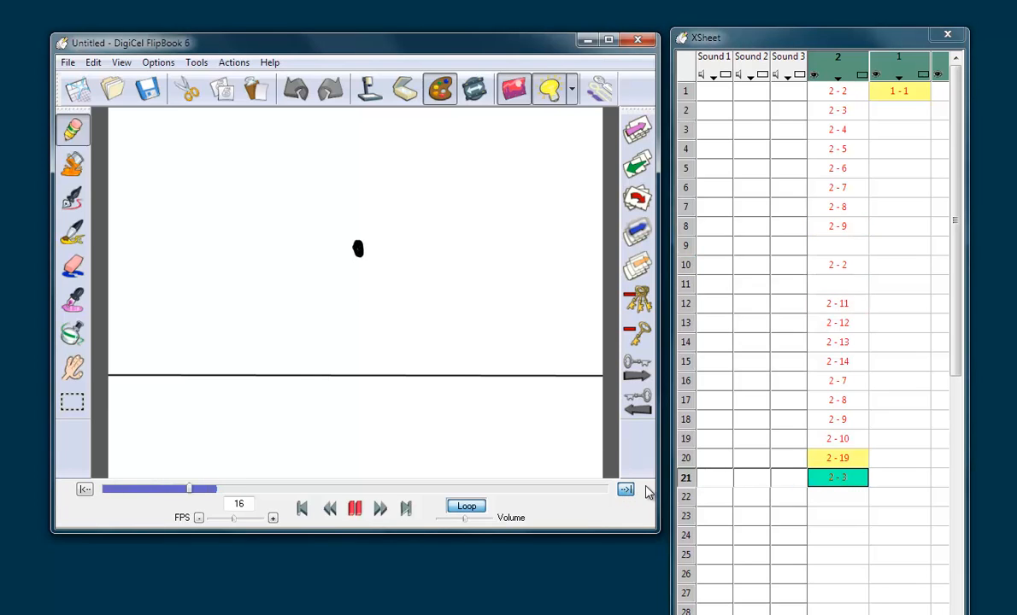
left_click(838, 268)
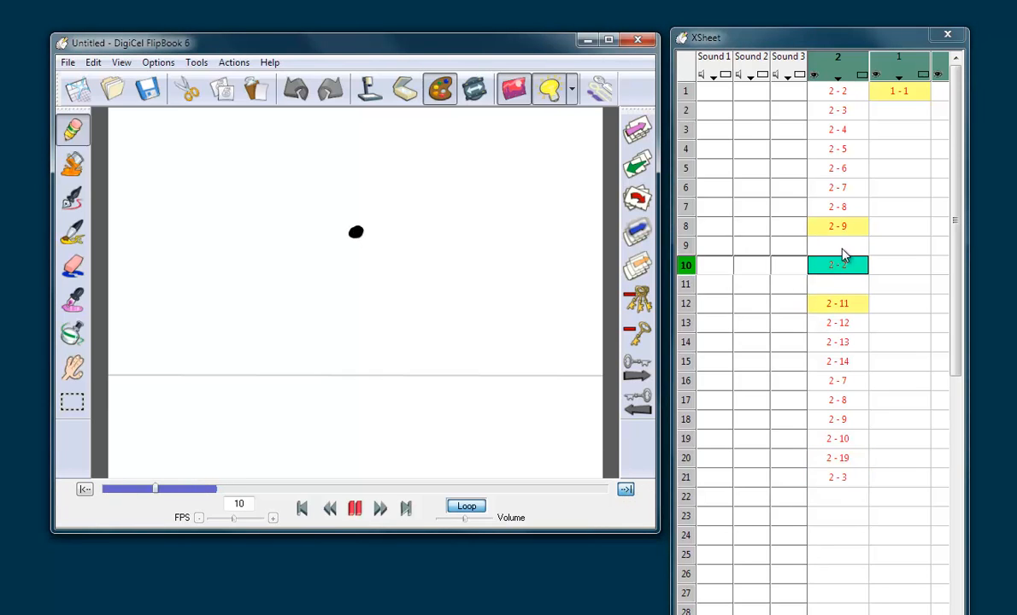
left_click(835, 477)
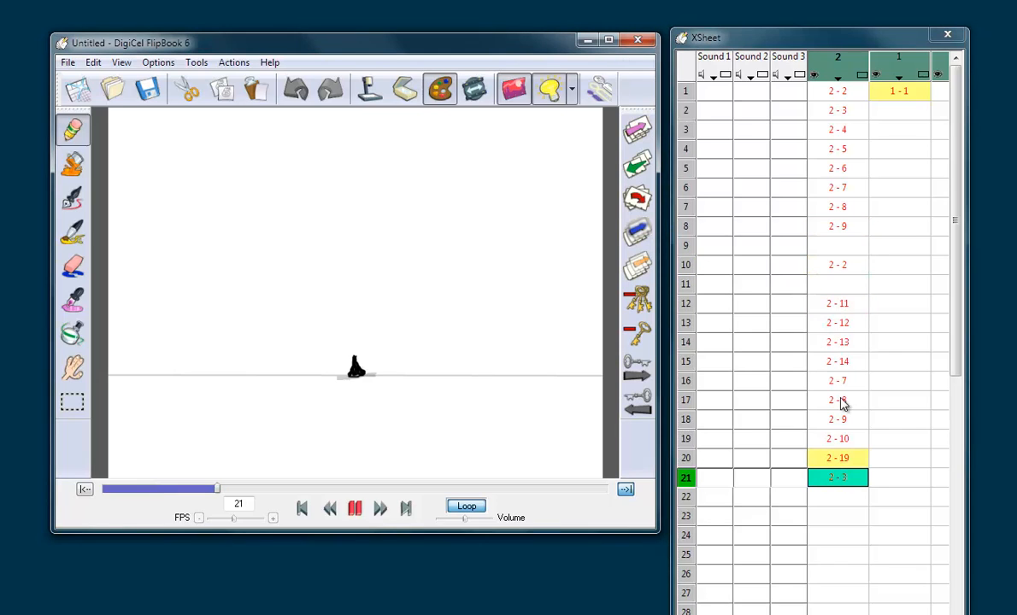
Step: Remove the remaining apex holds by deleting the empty frame 9 and then the empty frame 10
left_click(845, 248)
left_click(846, 264)
left_click(851, 248)
key("Delete")
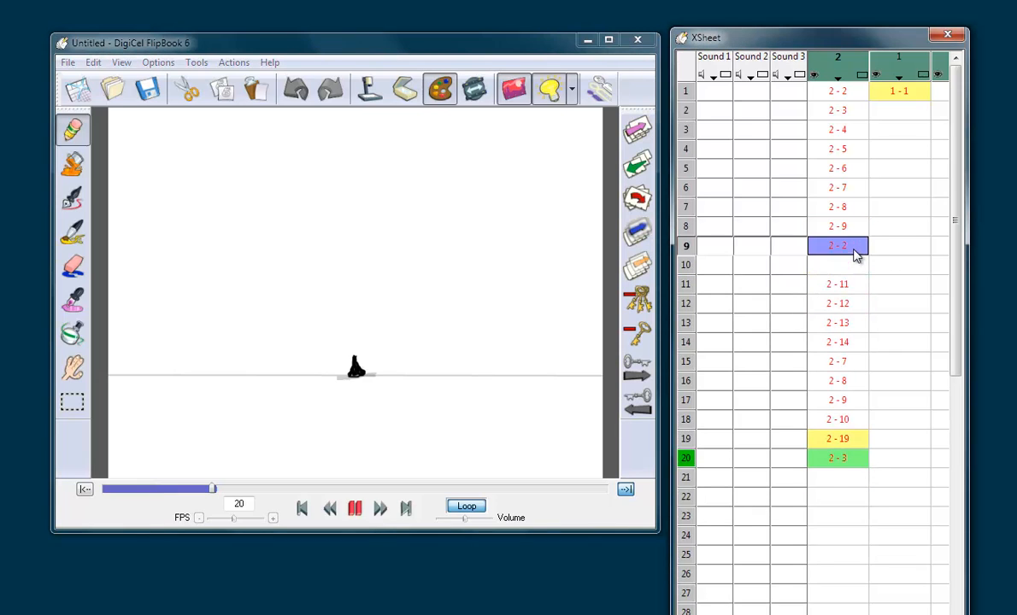
left_click(854, 266)
key("Delete")
Step: Delete the drawings on either side of the apex, 2-9 on frame 8 and then 2-11 on frame 9
left_click(855, 229)
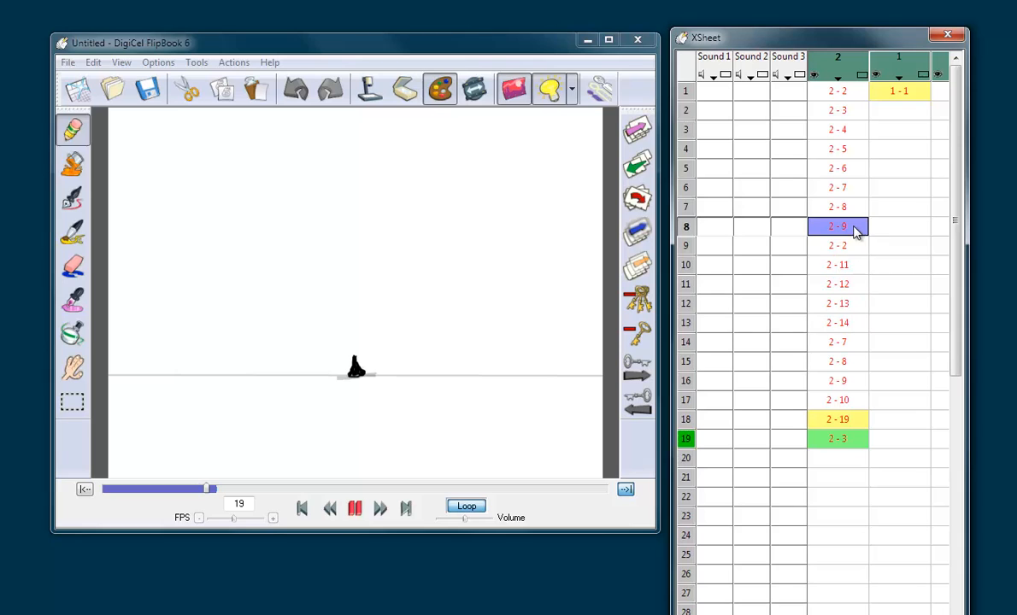
key("Delete")
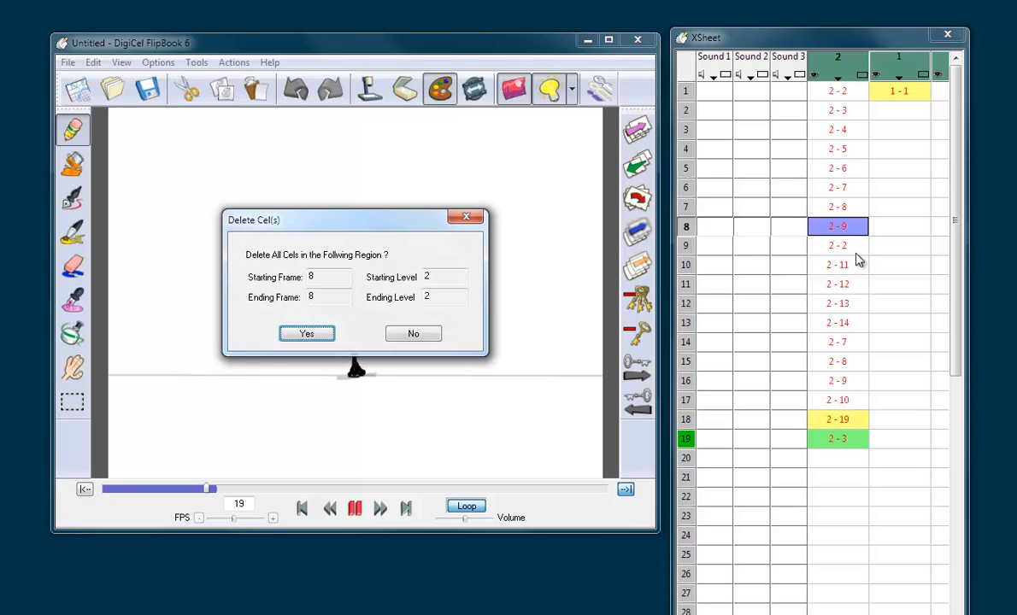
left_click(299, 325)
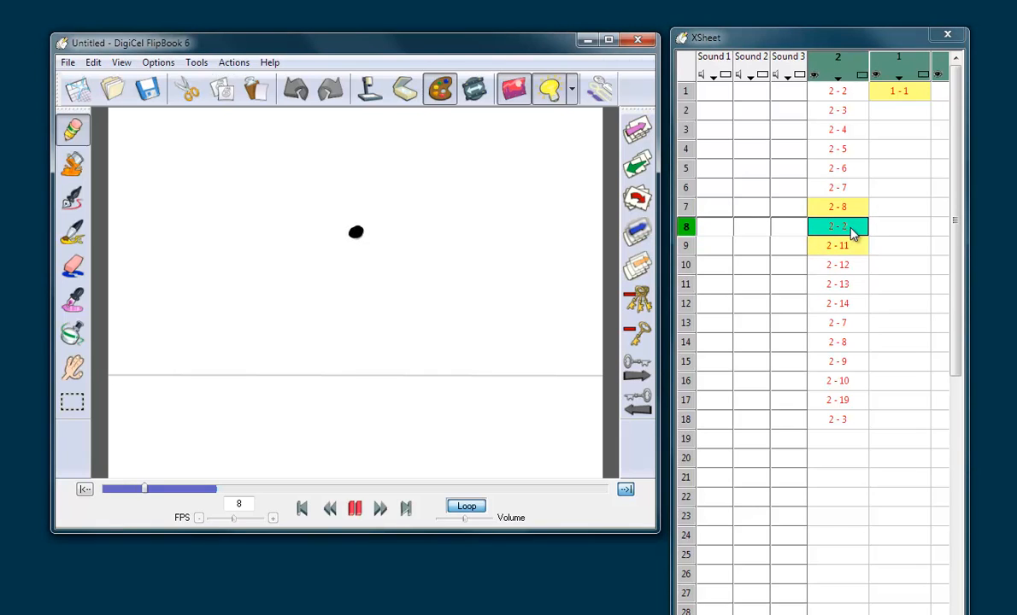
left_click(849, 264)
left_click(846, 246)
key("Delete")
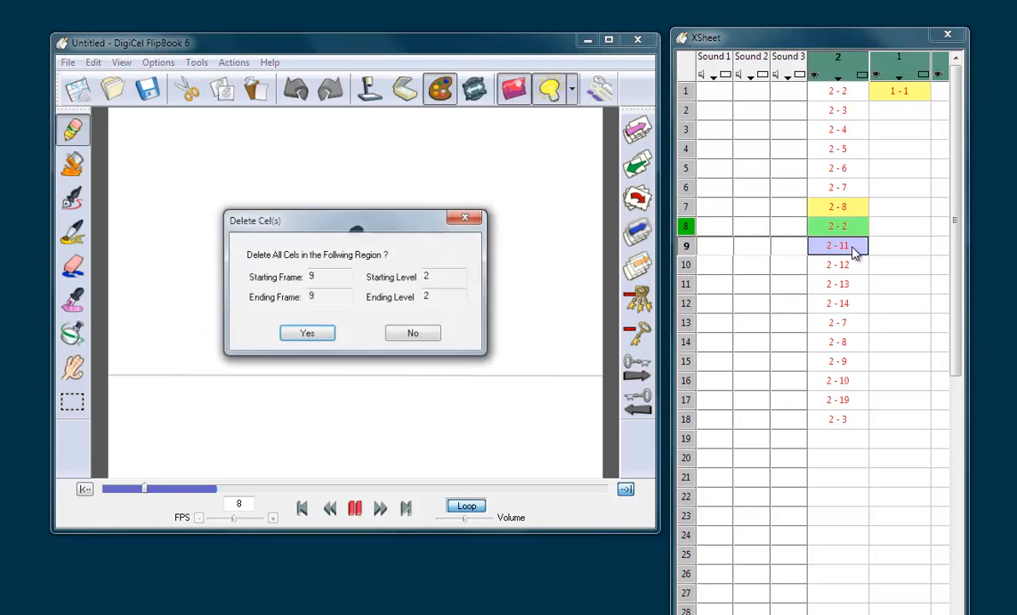
key("Return")
Step: Set the end of the playback range to frame 17 and check the drawings around the apex on frame 8
left_click(840, 402)
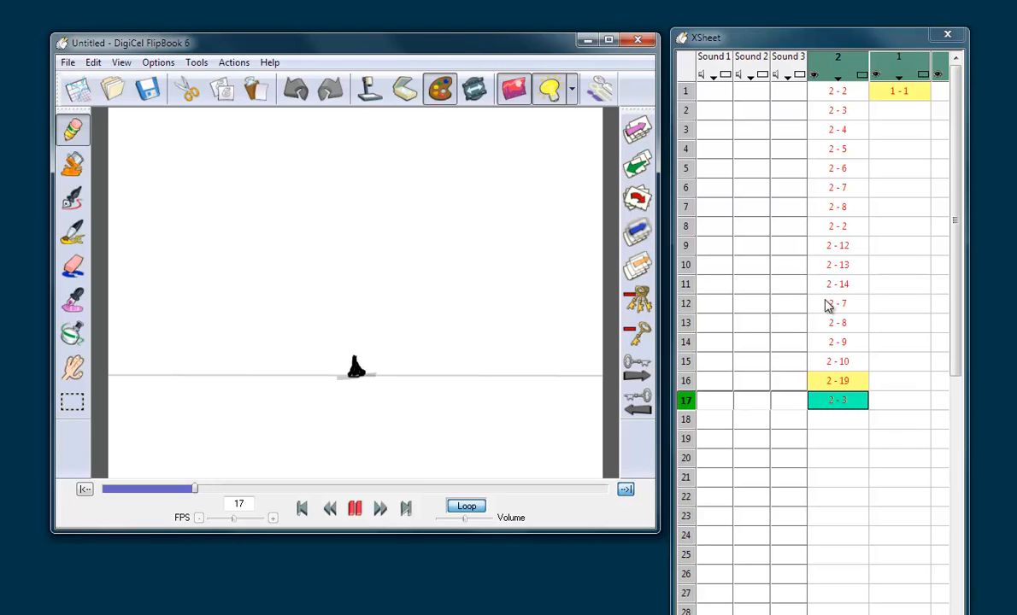
left_click(850, 214)
key("Up")
key("Down")
key("Down")
key("Down")
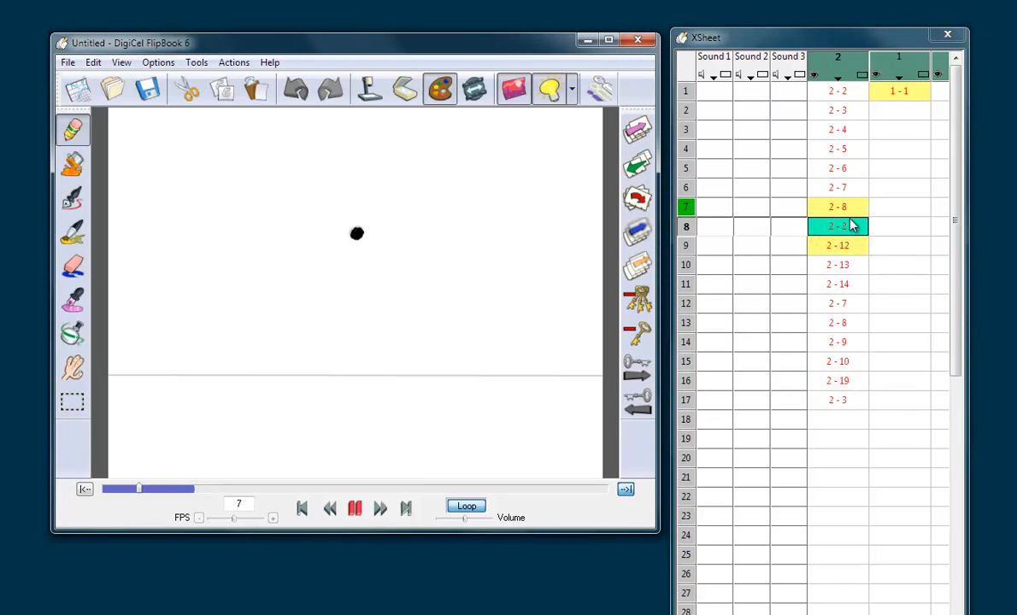
left_click(842, 231)
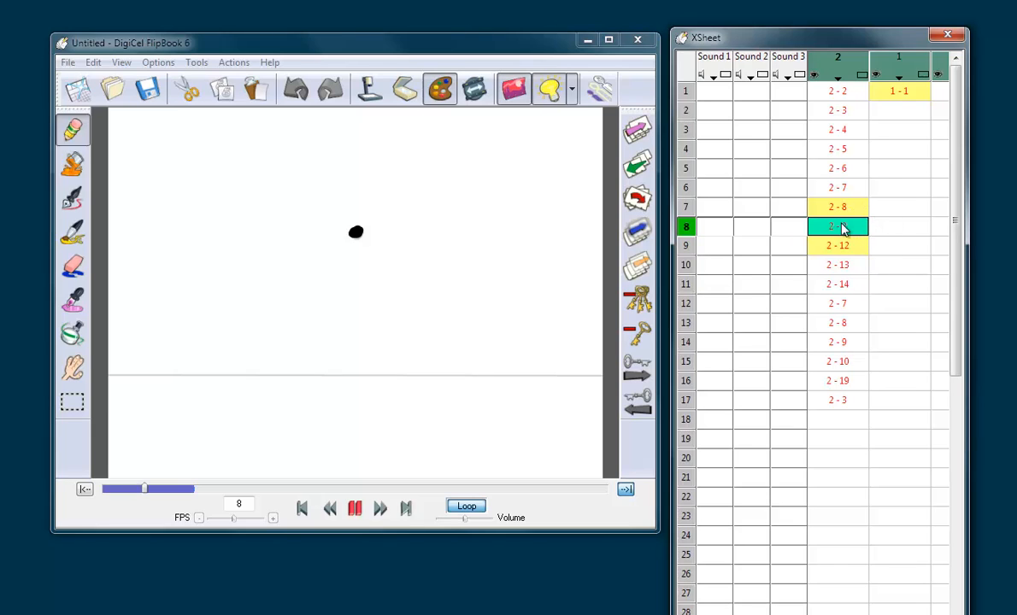
Step: Delete the next drawings beside the apex, 2-8 on frame 7 and then 2-12 on frame 8
left_click(852, 214)
key("Delete")
key("Return")
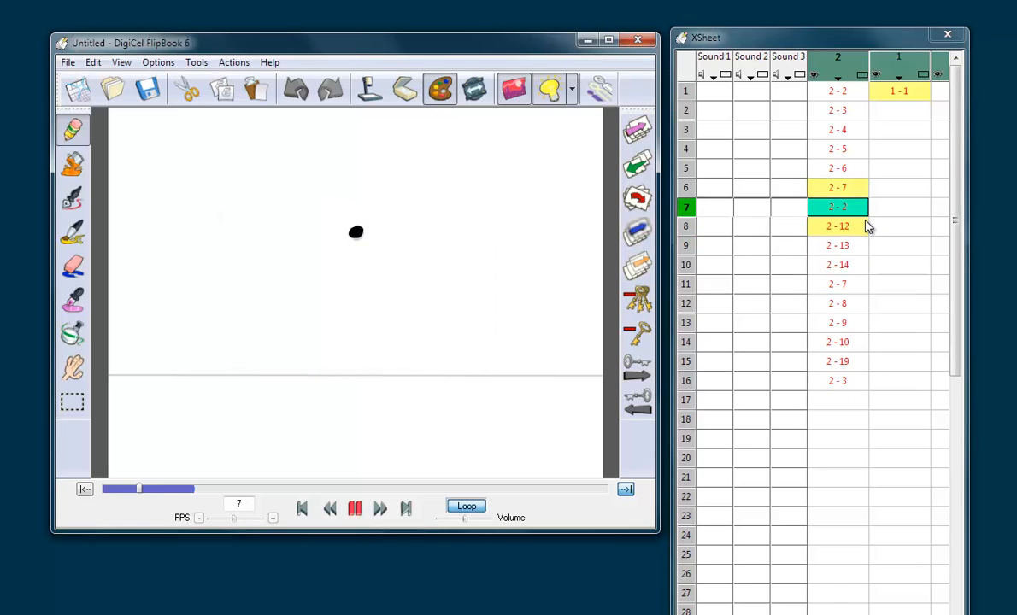
key("Delete")
key("Return")
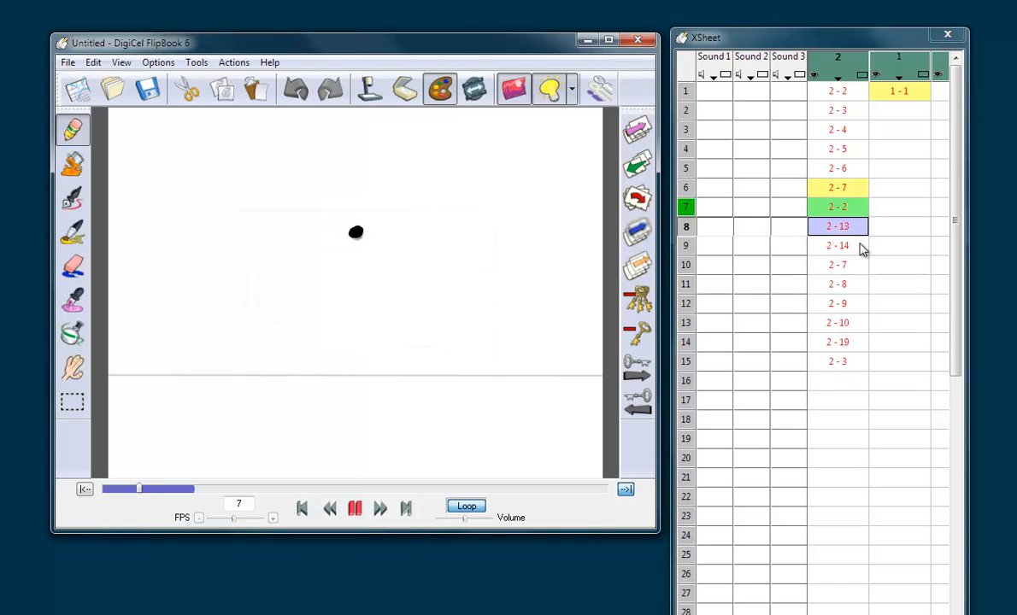
Step: Set the end of the playback range to frame 15, play the loop and check the apex drawing on frame 7
left_click(841, 364)
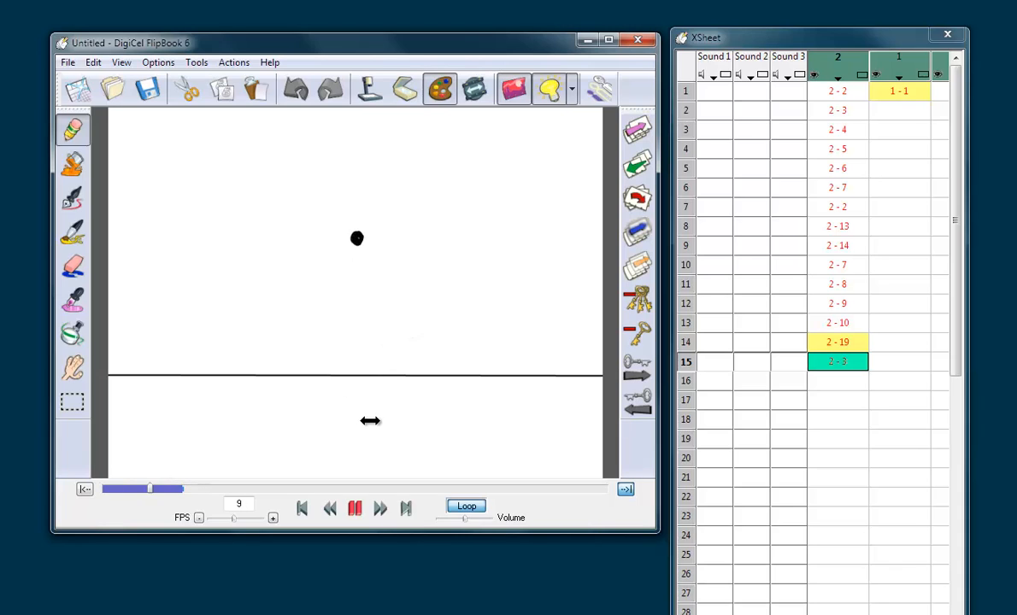
left_click(355, 508)
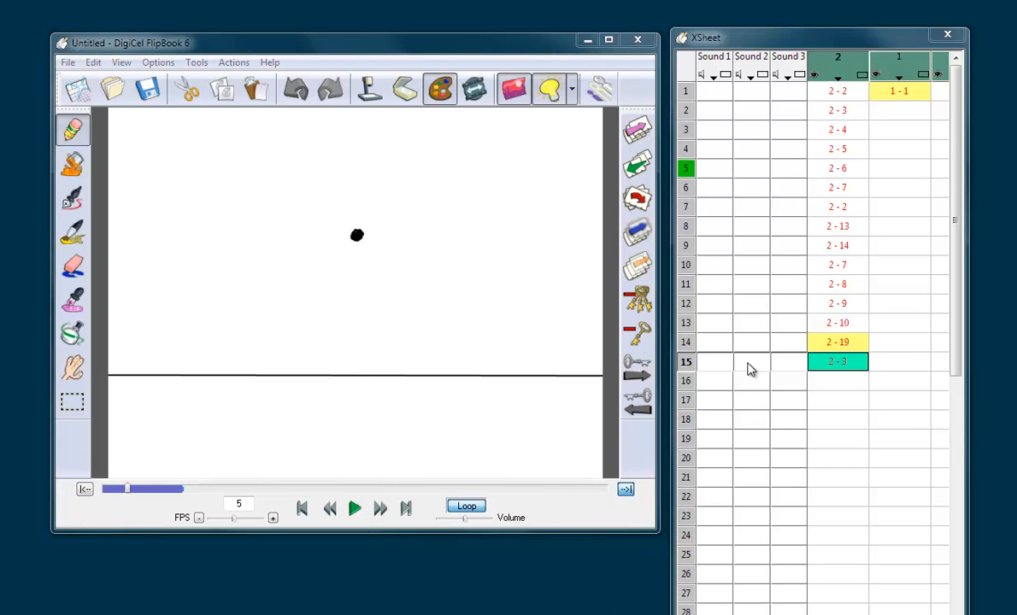
left_click(846, 207)
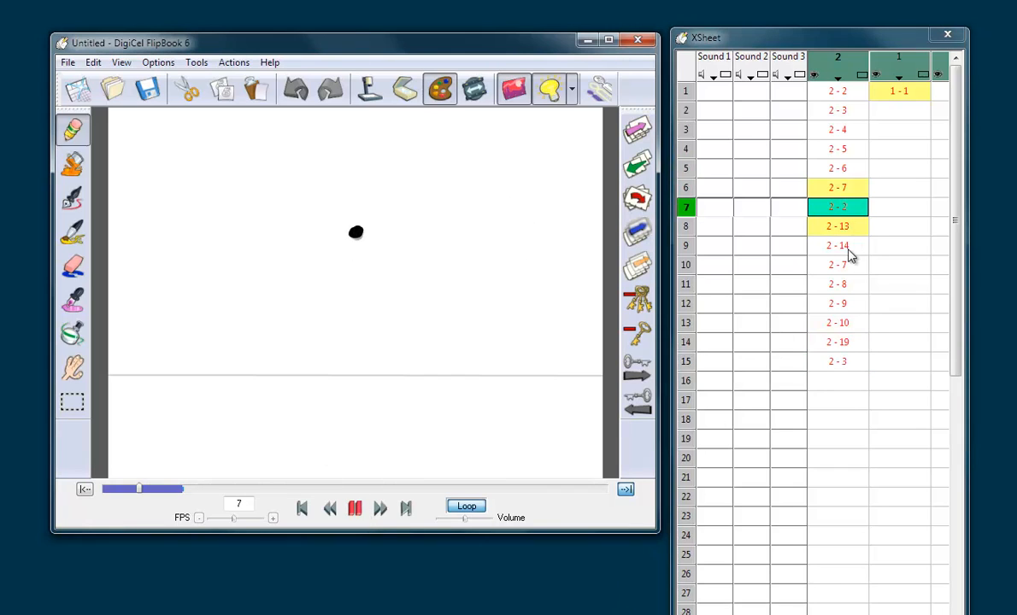
Step: Hold the drawings on frames 6 and 7 for five frames each and set the end of the playback range to frame 23
left_click(848, 192)
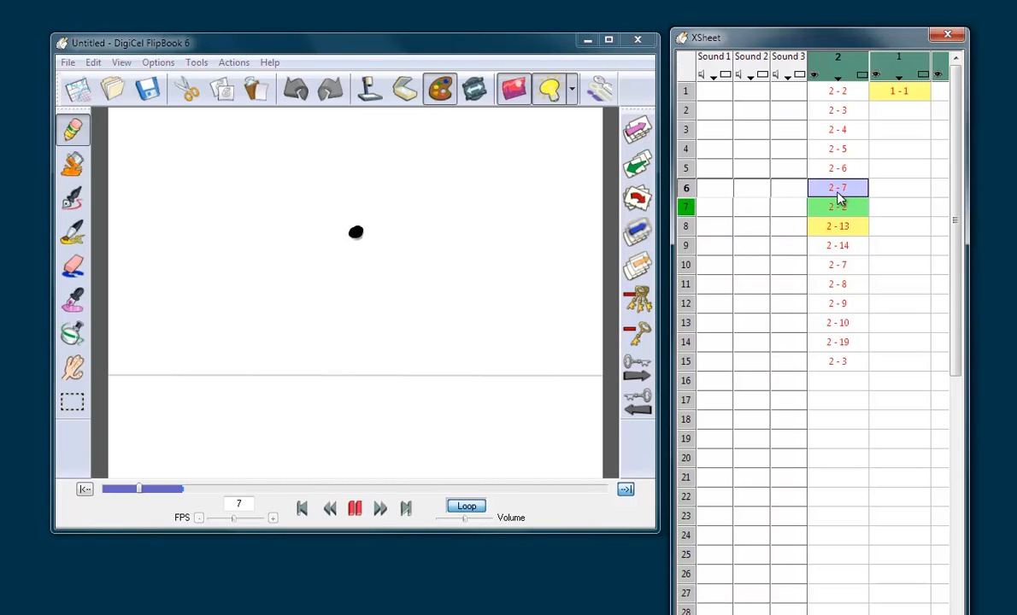
key("5")
key("5")
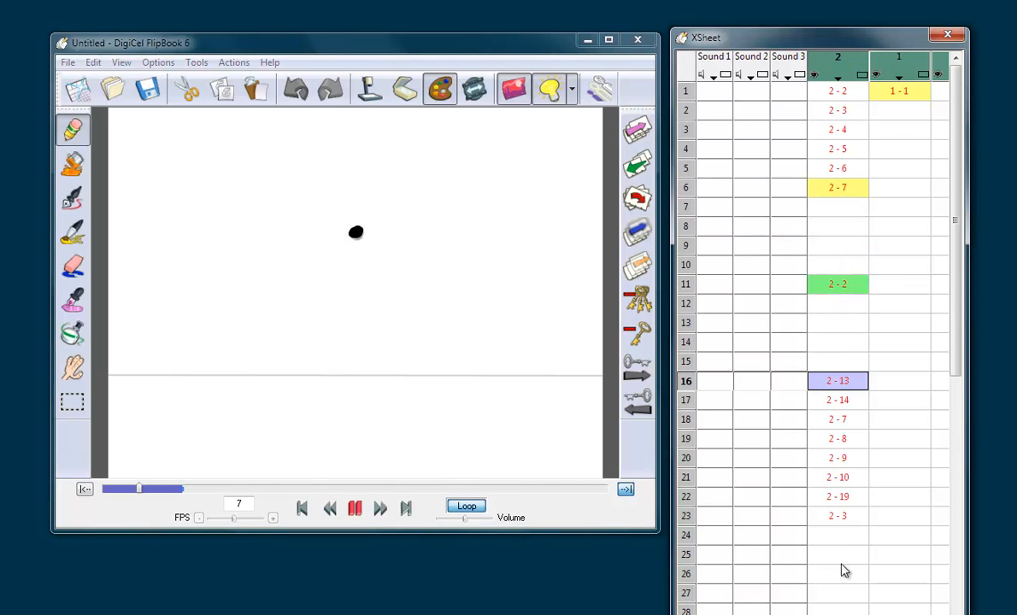
left_click(855, 518)
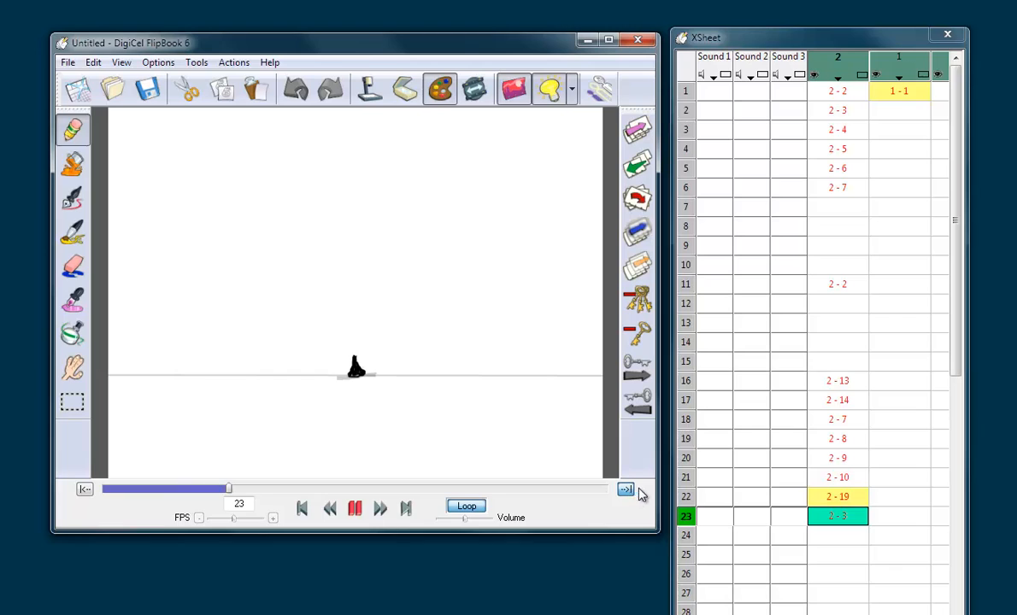
Step: Widen the exposure sheet to show more levels and select the empty frame 1 of level 3
left_click(954, 107)
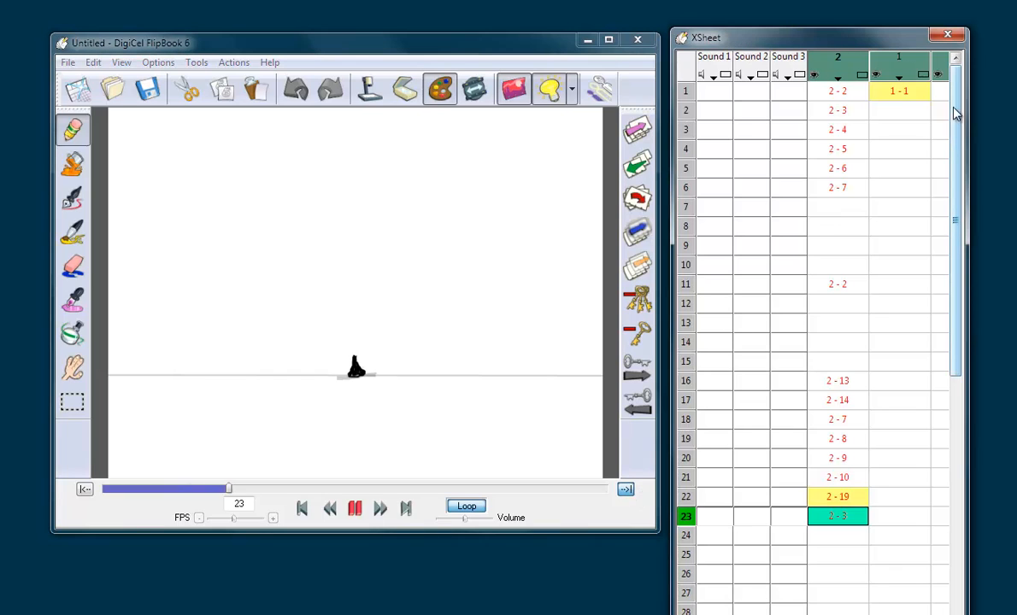
left_click(831, 95)
key("Left")
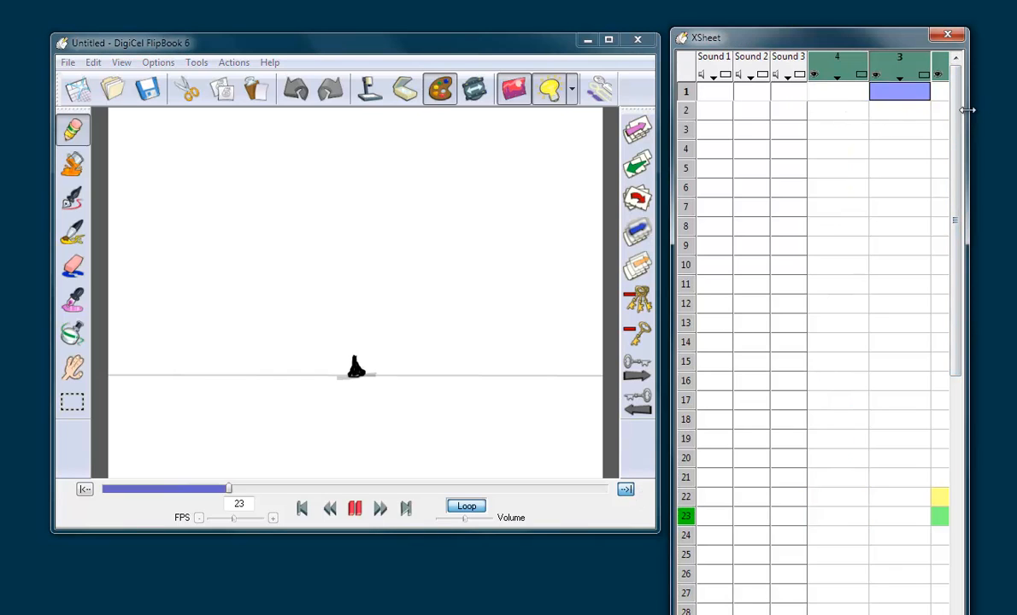
left_click_drag(968, 110, 1016, 110)
left_click(937, 94)
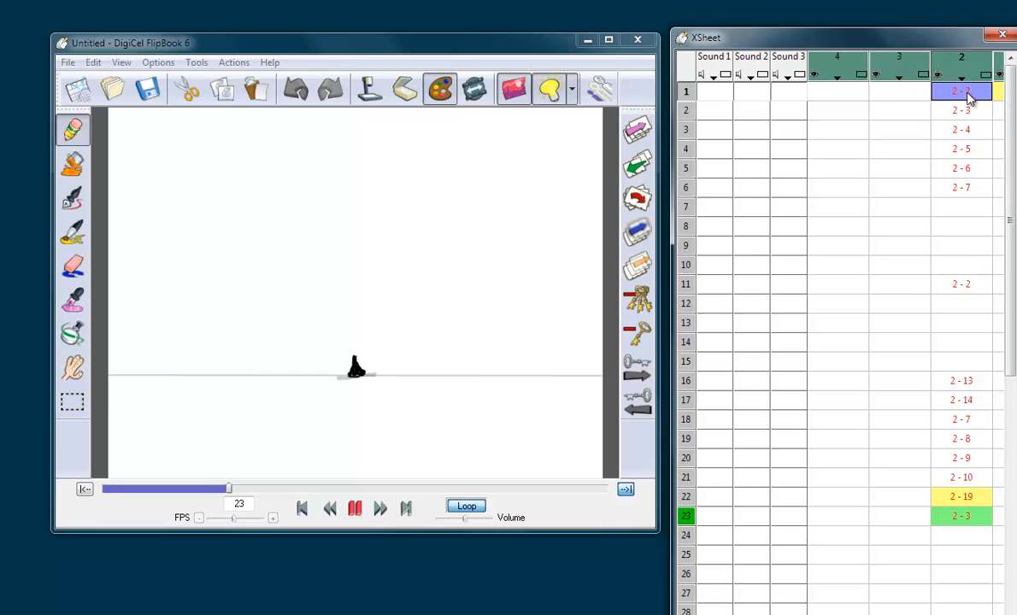
left_click(921, 103)
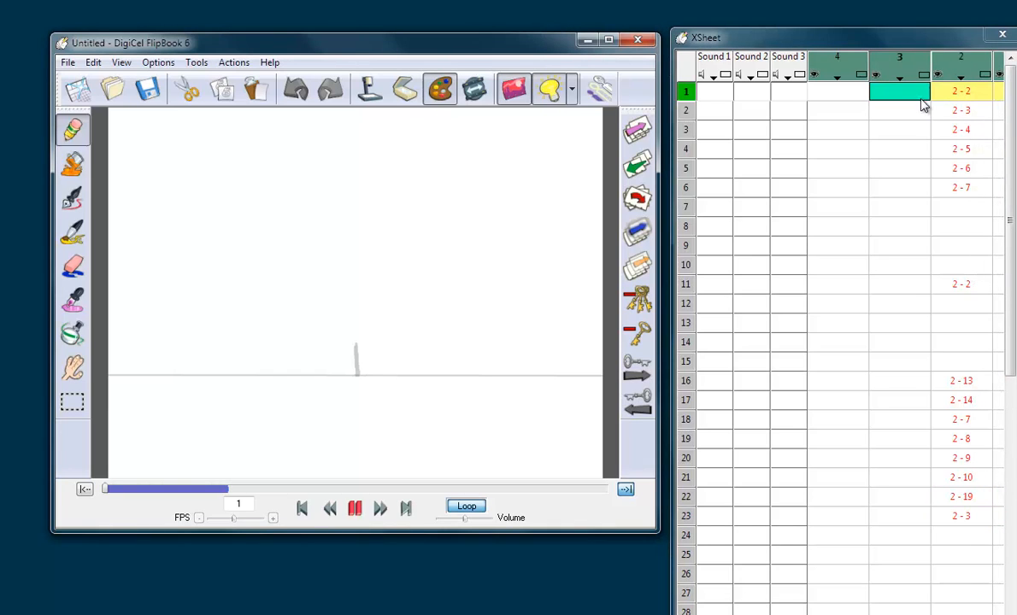
Step: Draw a crouching figure over the squashed ball on frame 22 of level 3 and flip between it and the neighbouring frames
left_click(906, 515)
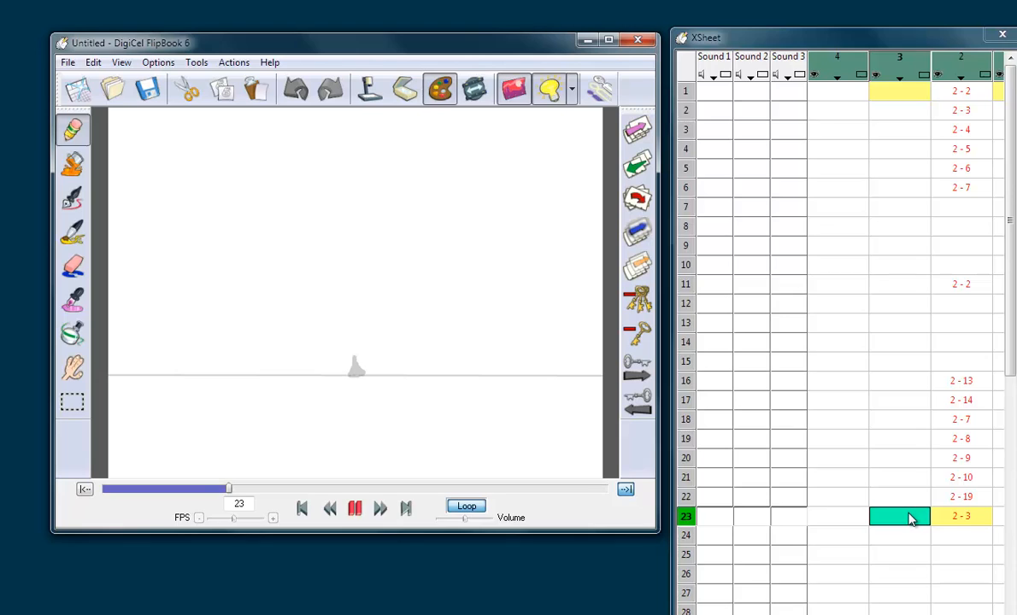
left_click(911, 501)
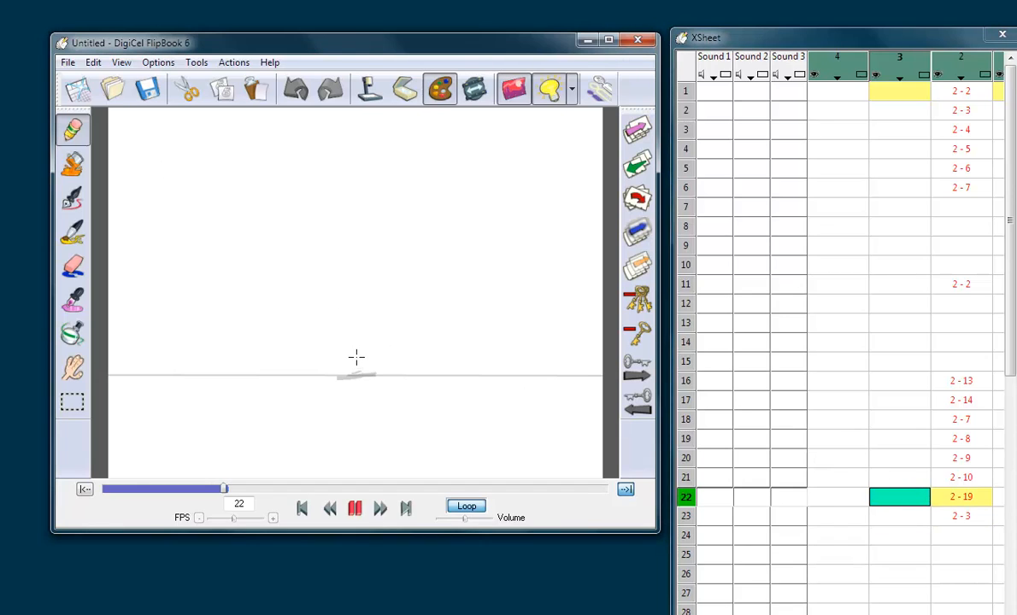
left_click_drag(346, 365, 361, 357)
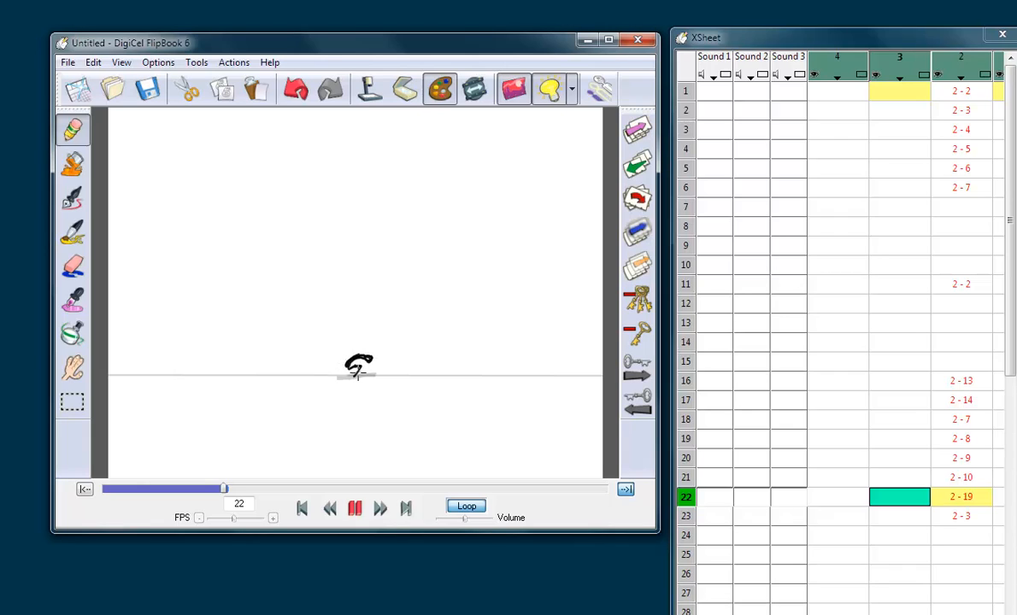
left_click_drag(345, 366, 338, 380)
key("Up")
key("Down")
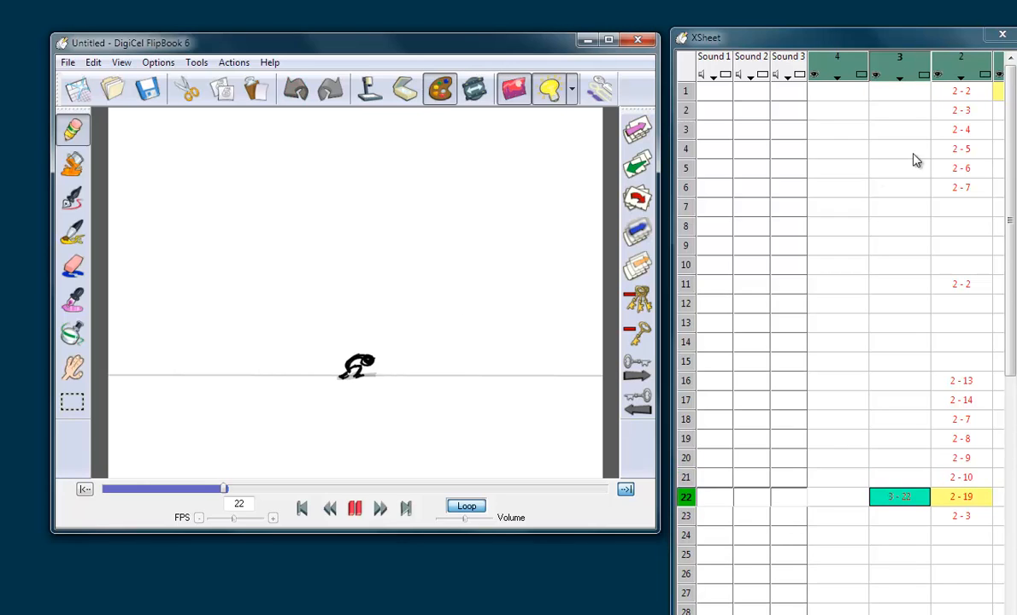
key("Down")
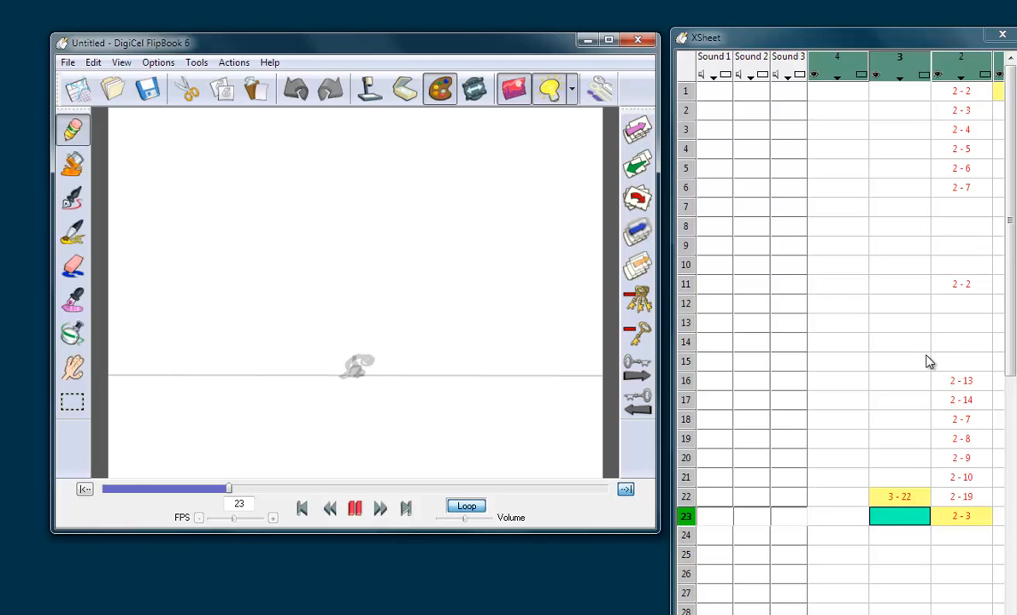
key("Up")
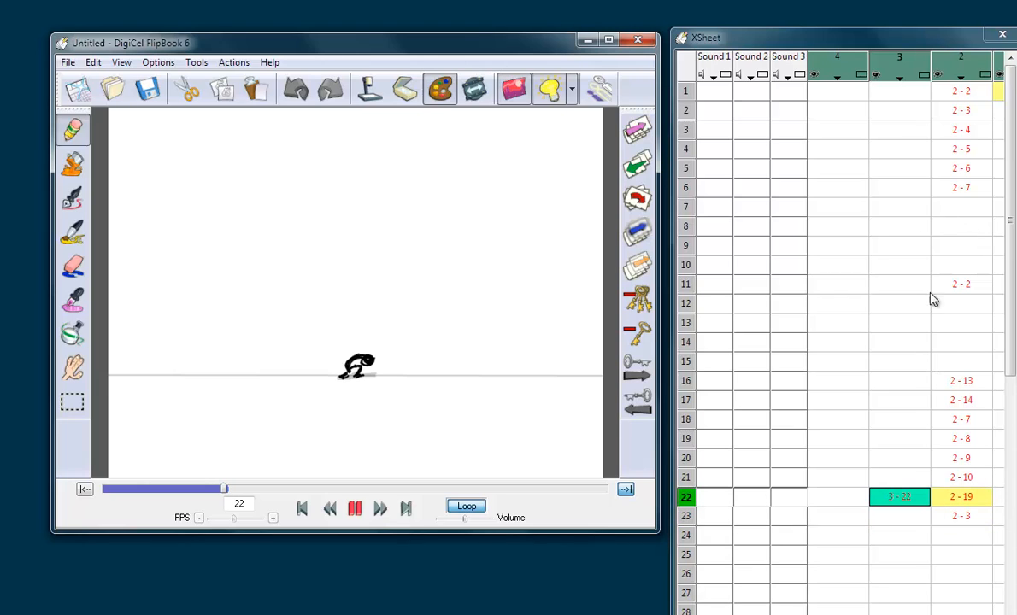
Step: Draw an upright, stretched figure over the elongated ball on frame 1 of level 3
left_click(899, 91)
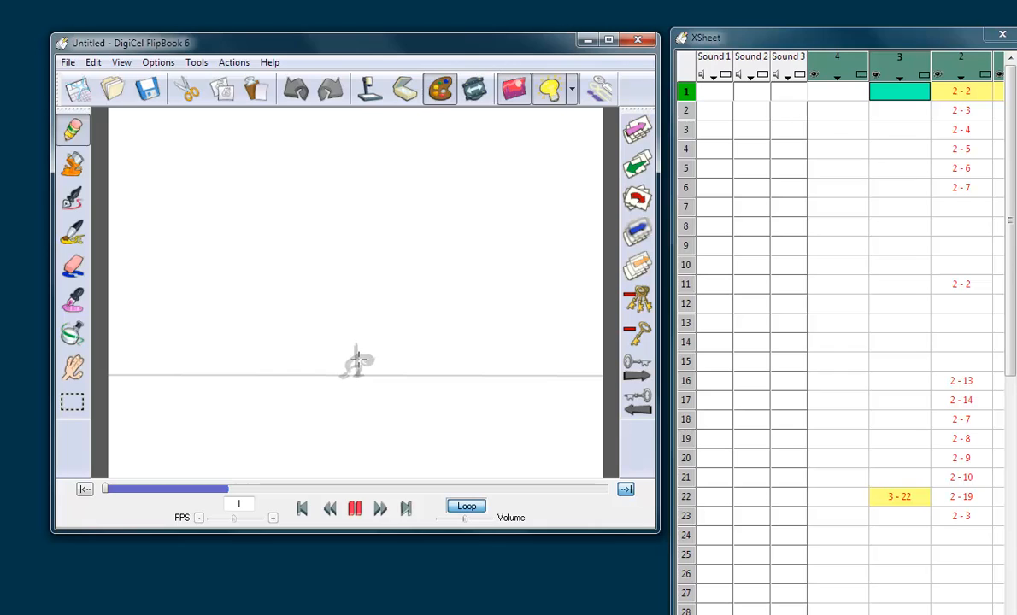
left_click(356, 366)
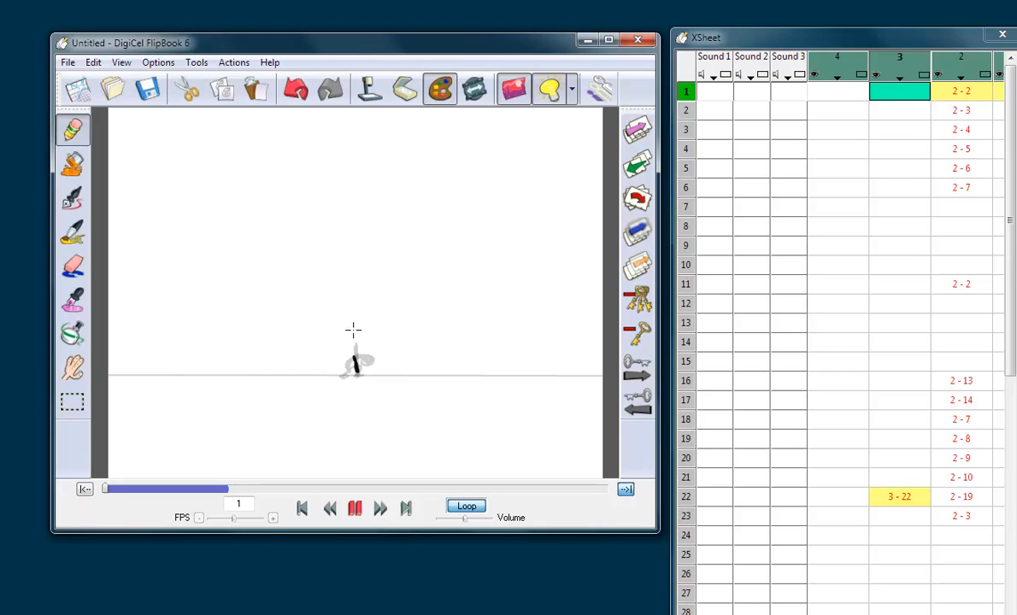
left_click_drag(353, 330, 354, 325)
left_click_drag(345, 334, 347, 371)
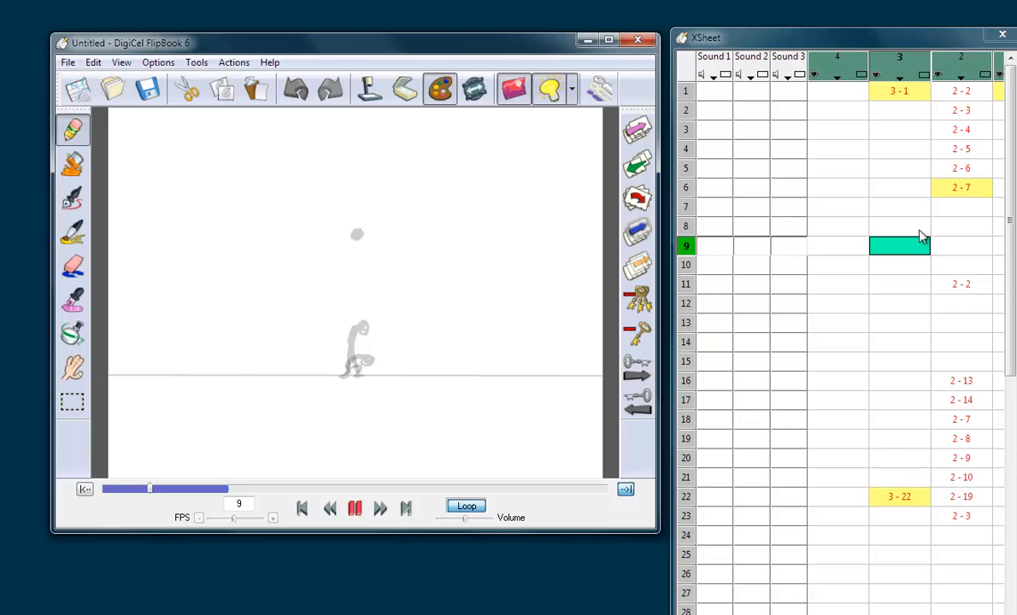
Step: Draw a tucked figure with bent legs over the apex ball on frame 11 of level 3
left_click(980, 283)
left_click(915, 288)
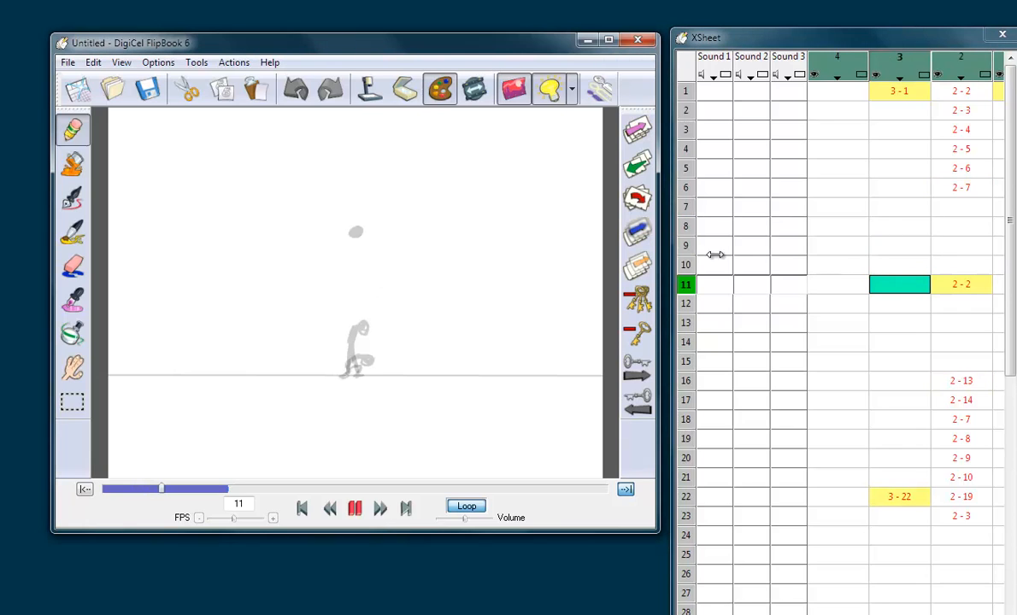
mouse_move(360, 220)
left_mouse_down()
mouse_move(350, 233)
mouse_move(363, 239)
mouse_move(346, 232)
mouse_move(343, 246)
mouse_move(348, 225)
mouse_move(346, 240)
left_mouse_up()
left_click(904, 280)
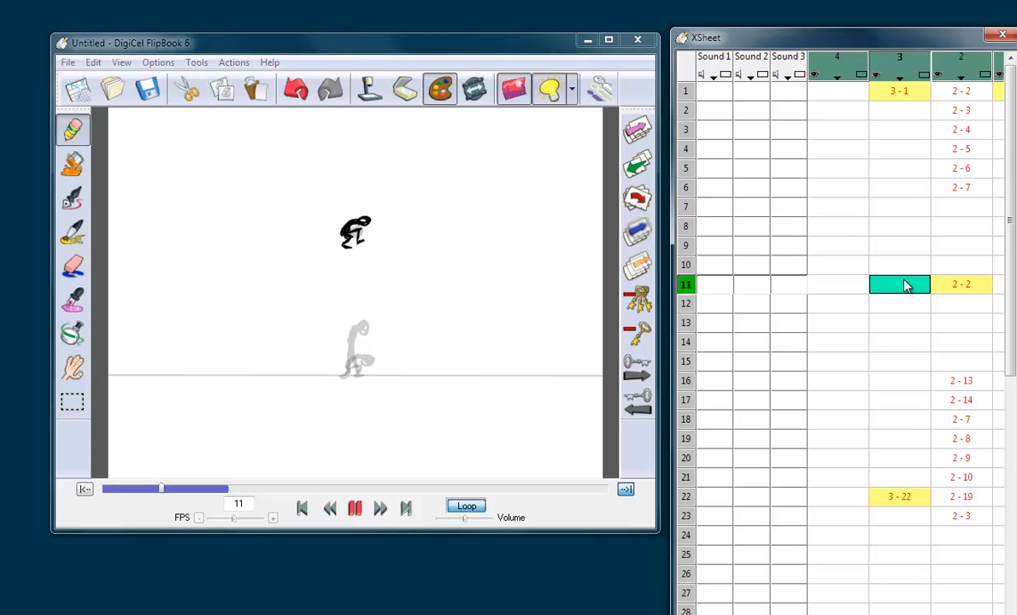
Step: Compare the figure's poses on frames 1 and 11 of level 3 with the elongated ball on frame 1 of level 2
key("Up")
key("Down")
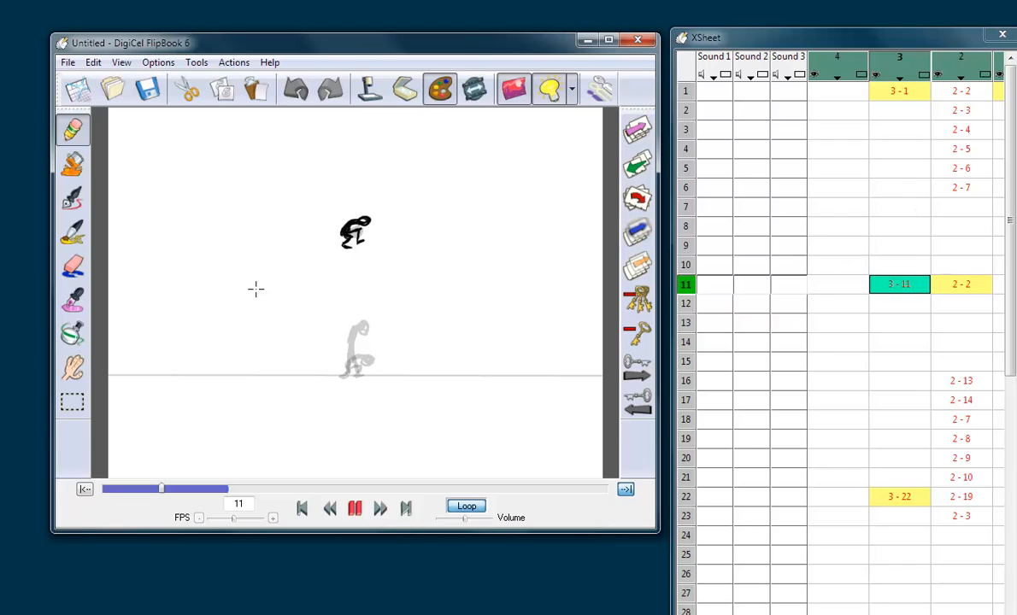
left_click(906, 285)
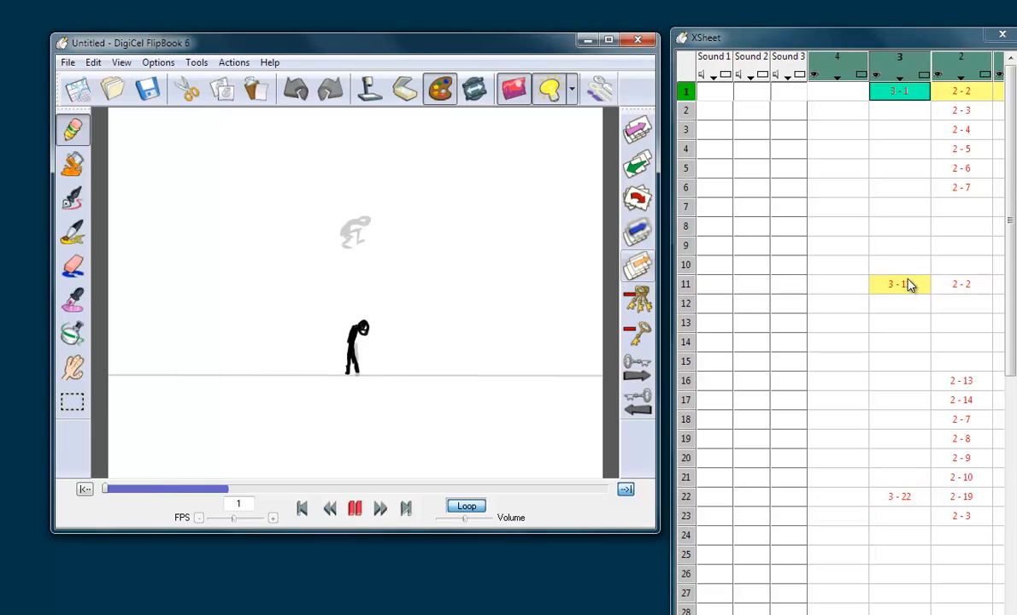
left_click(905, 285)
left_click(966, 93)
key("Down")
key("Up")
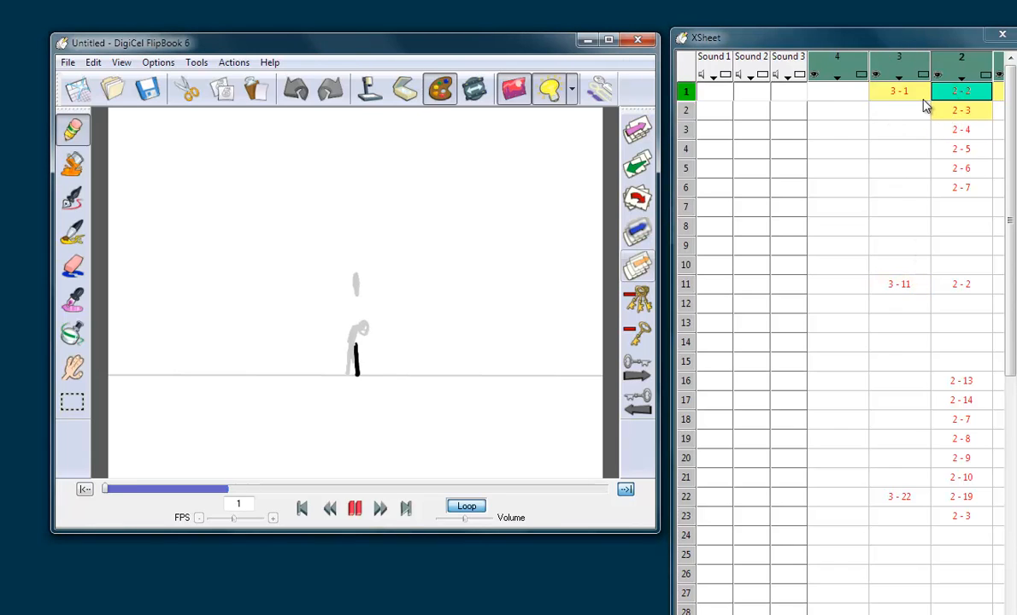
left_click(916, 98)
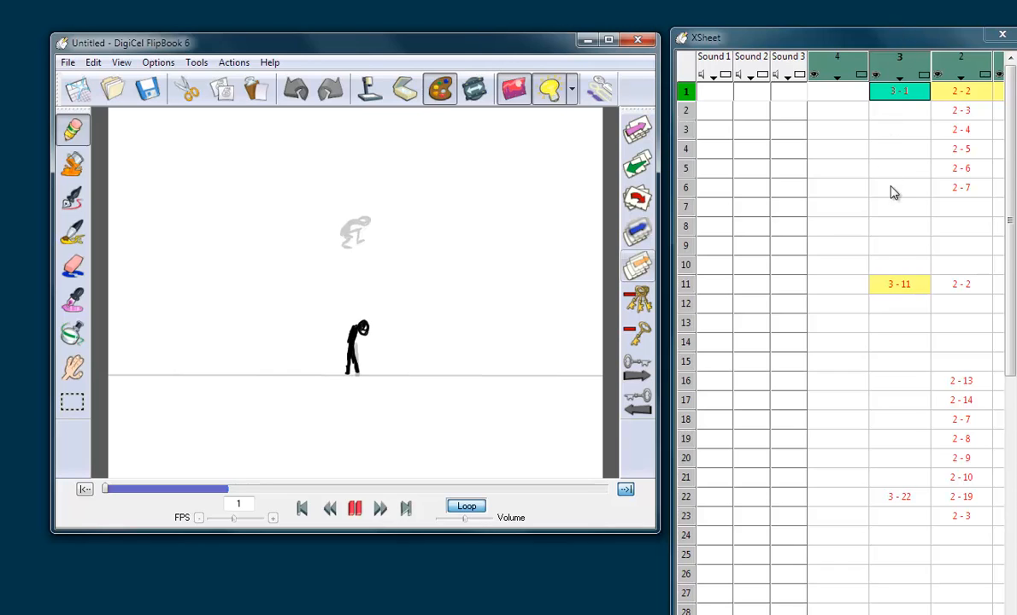
Step: Draw a rising, stretched figure with one leg bent over the elongated ball on frame 2 of level 3
left_click(904, 113)
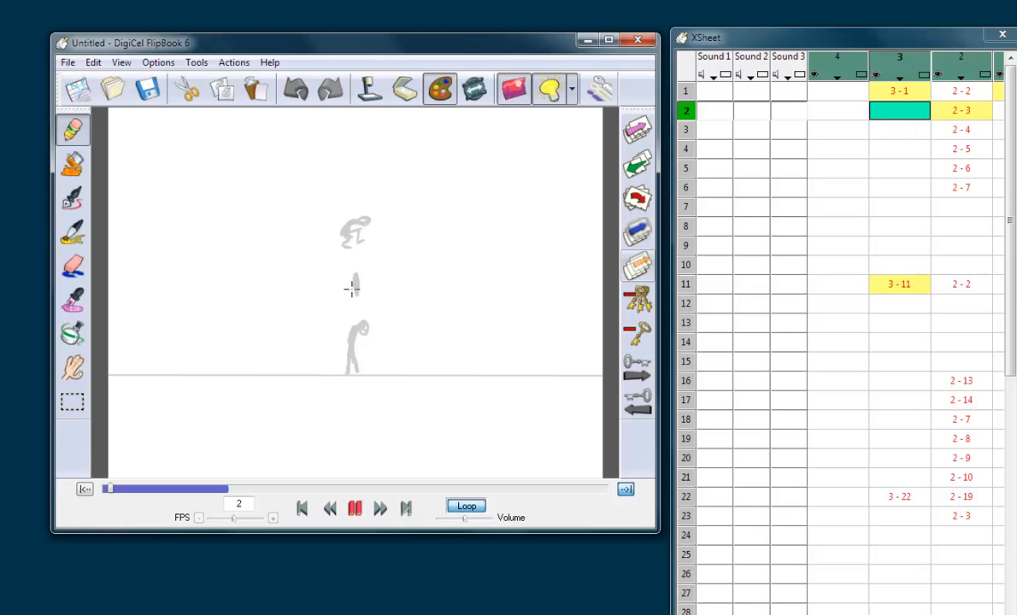
mouse_move(353, 266)
left_mouse_down()
mouse_move(353, 305)
mouse_move(348, 295)
mouse_move(350, 275)
mouse_move(353, 306)
mouse_move(350, 283)
mouse_move(366, 305)
mouse_move(360, 262)
mouse_move(351, 286)
left_mouse_up()
key("Up")
key("Down")
key("Down")
key("Up")
Step: Cut the figure on frame 2 of level 3 and paste it back slightly further left
left_click(71, 402)
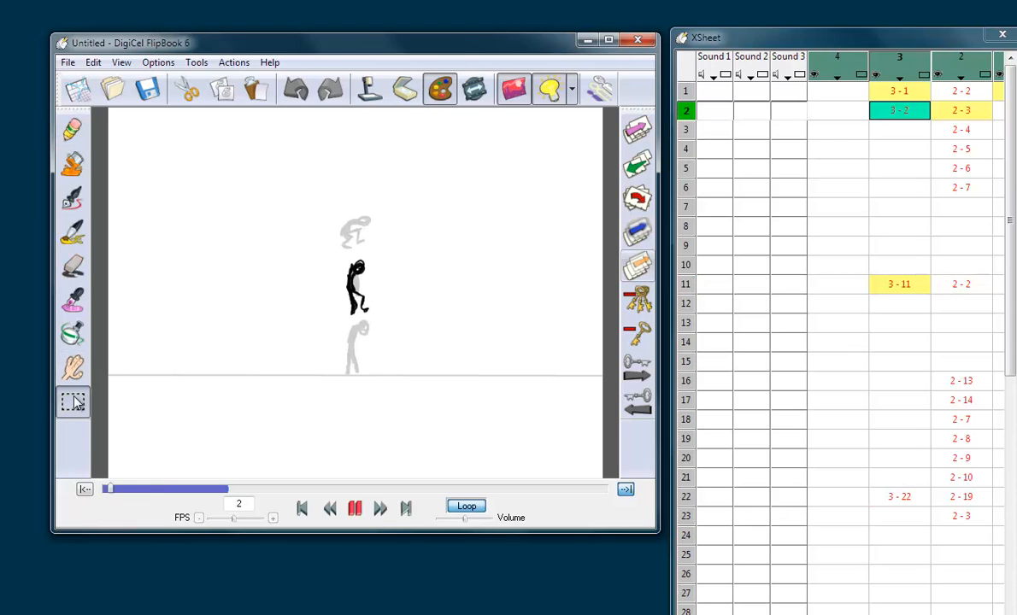
left_click_drag(324, 240, 401, 332)
left_click(189, 88)
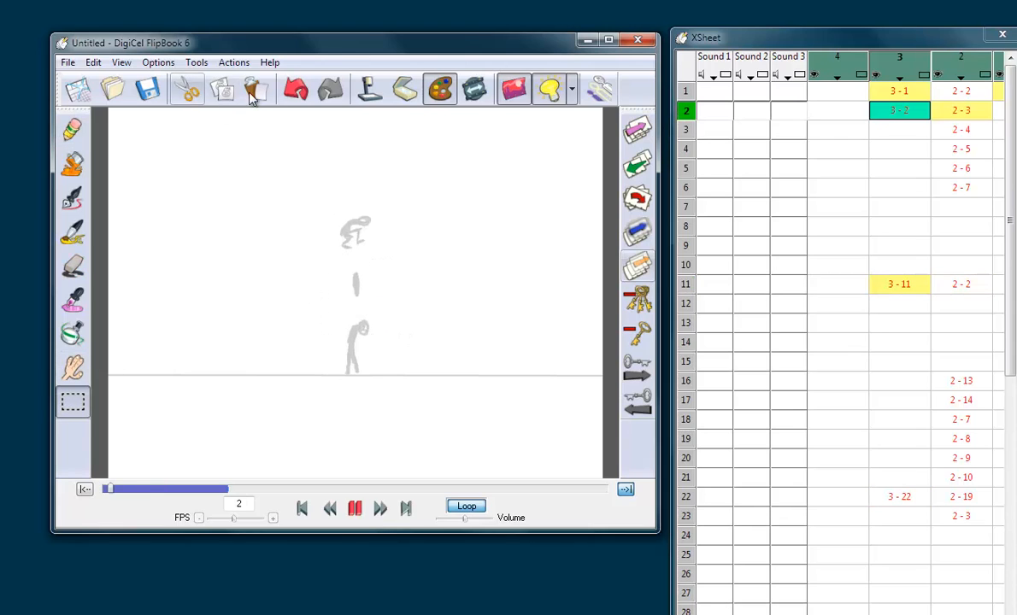
left_click(254, 88)
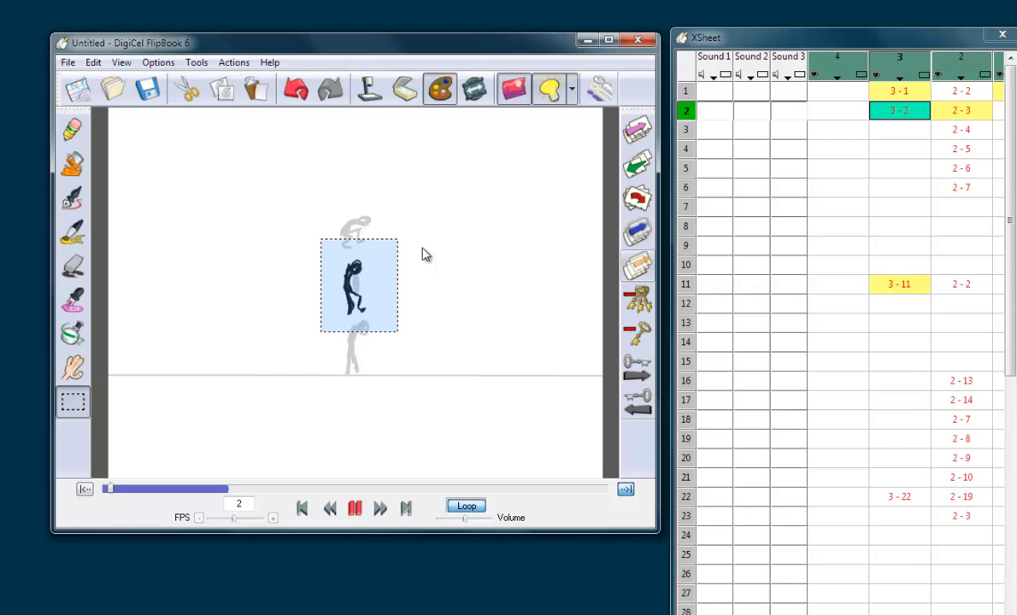
left_click(392, 230)
left_click(911, 120)
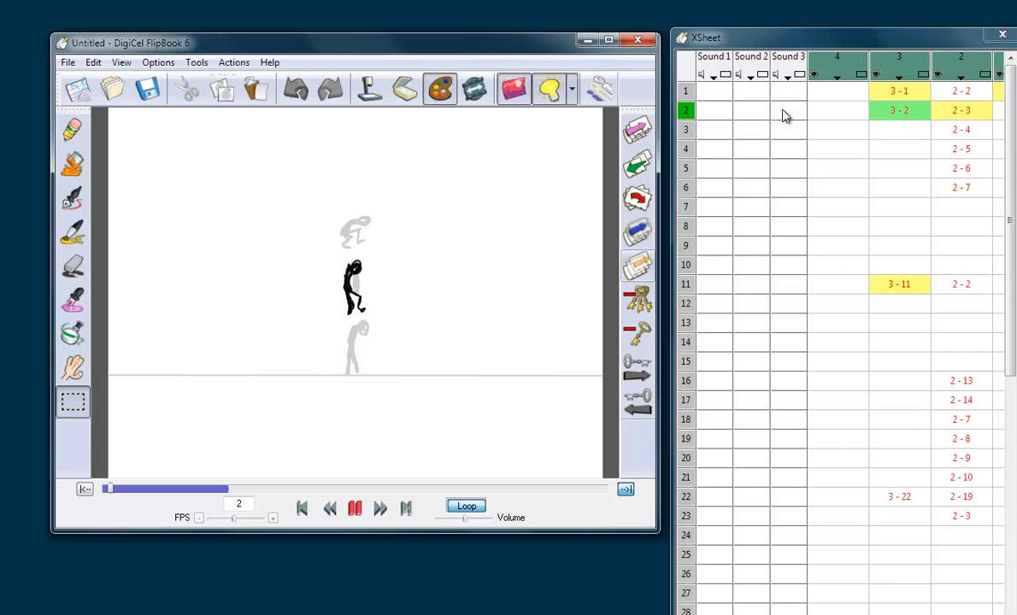
left_click(897, 118)
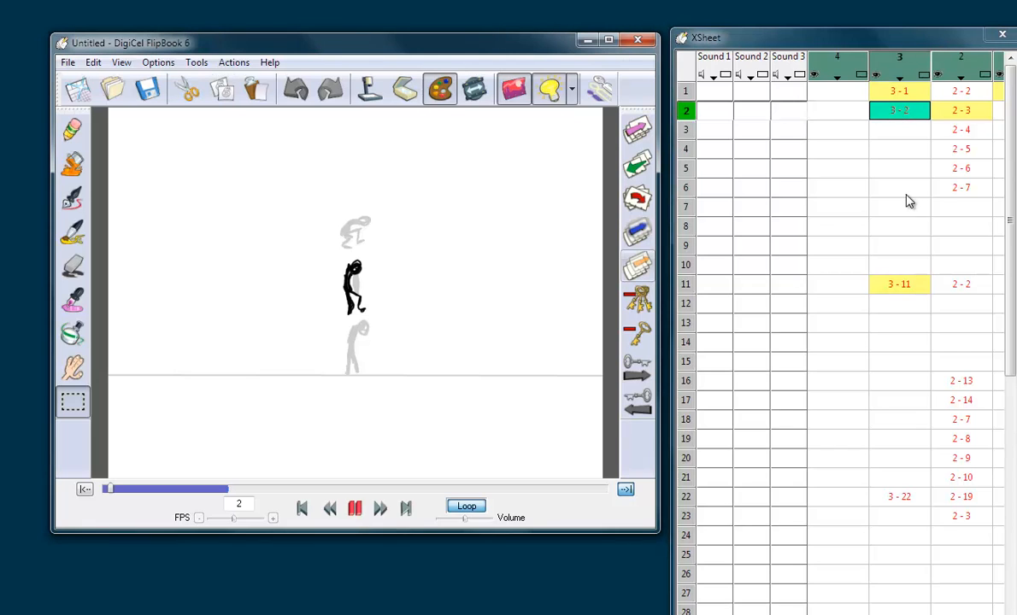
Step: Draw a hunched figure with bent legs above the previous pose on frame 3 of level 3 using the Pencil tool
left_click(79, 133)
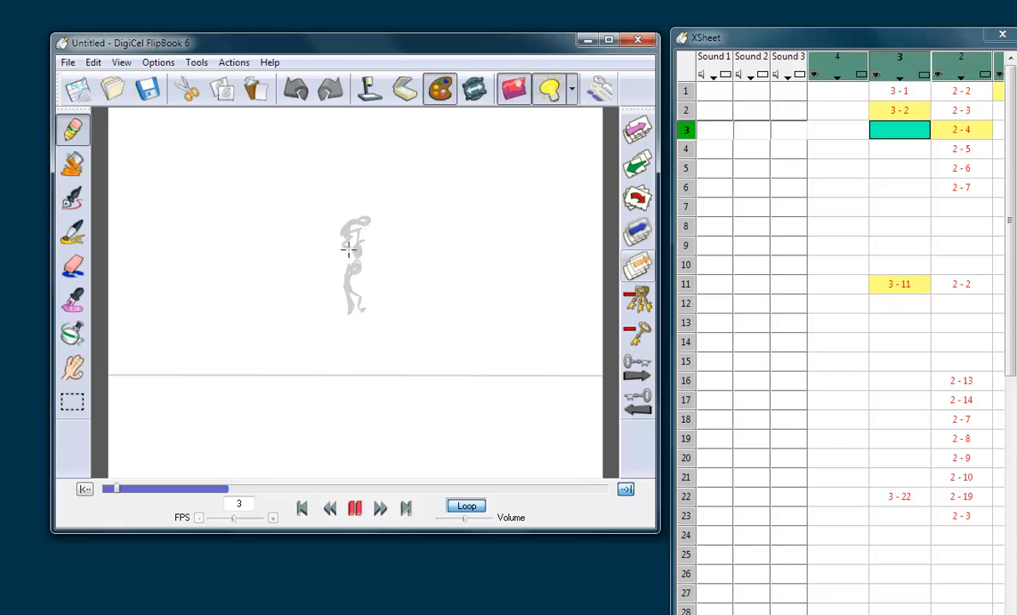
mouse_move(354, 252)
left_mouse_down()
mouse_move(352, 238)
mouse_move(365, 236)
mouse_move(349, 245)
mouse_move(363, 247)
mouse_move(357, 255)
mouse_move(346, 255)
left_mouse_up()
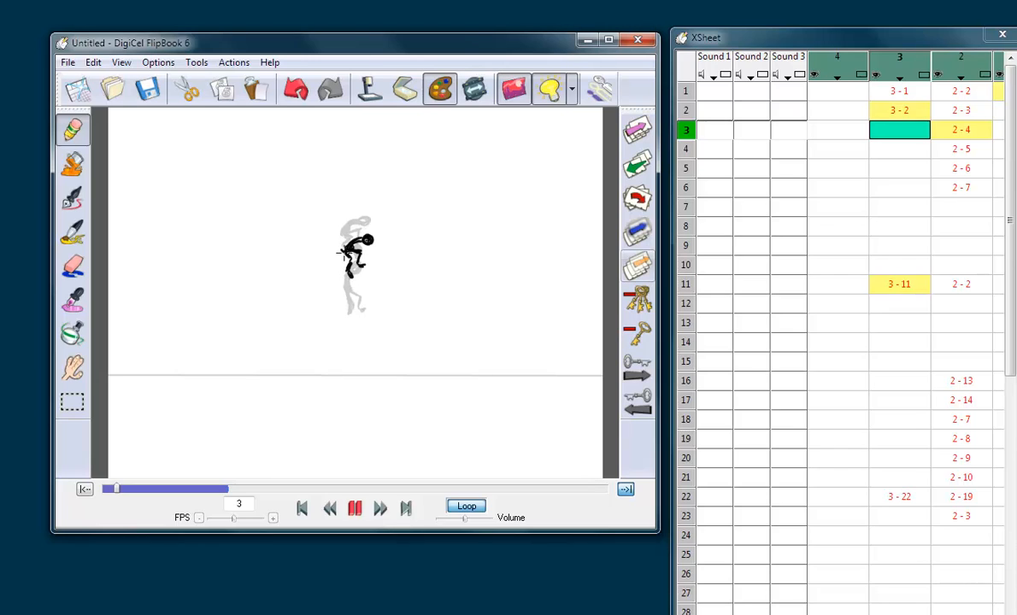
key("Up")
key("Down")
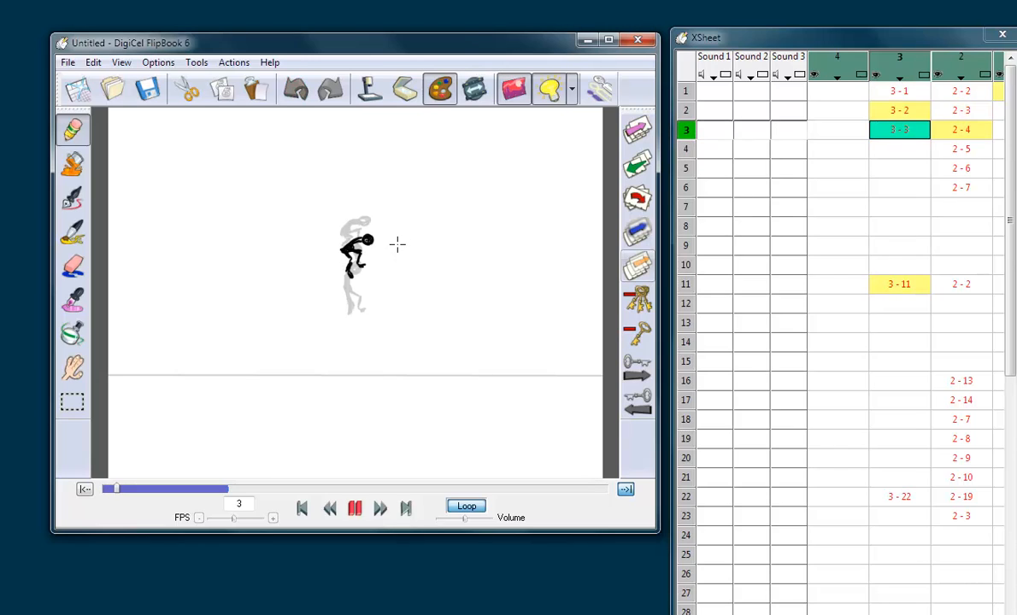
key("Down")
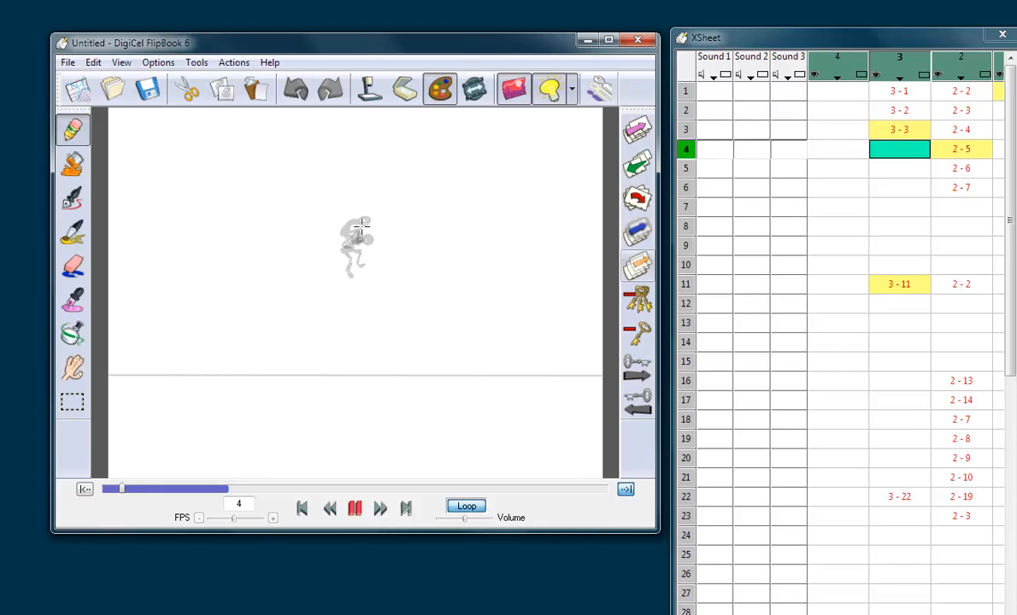
Step: Draw a hunched figure slightly higher than the previous pose on frame 4 of level 3, with a filled-in head
left_click_drag(362, 225, 373, 228)
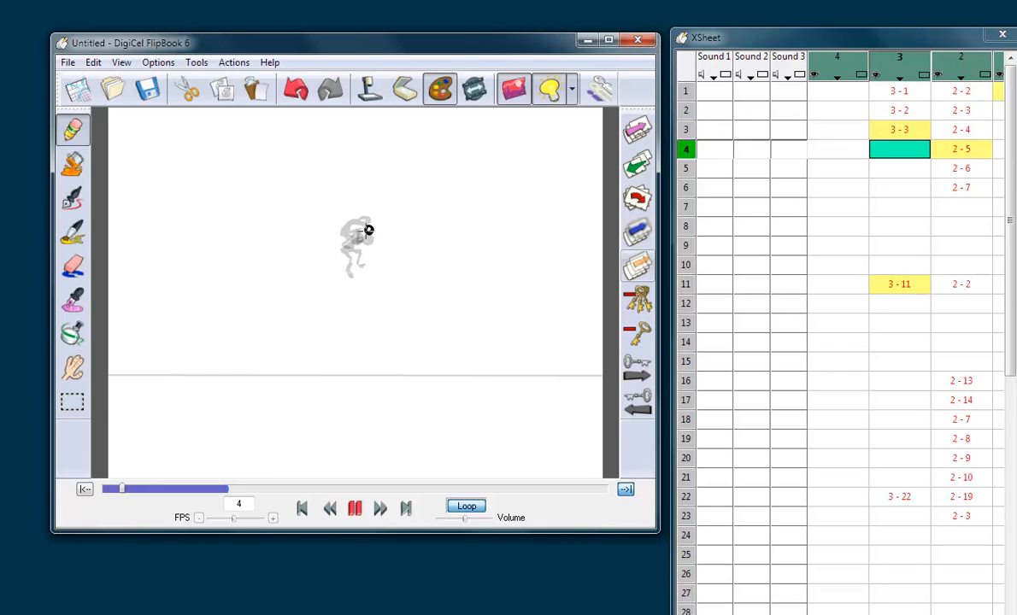
left_click_drag(365, 229, 349, 234)
mouse_move(358, 263)
left_mouse_down()
mouse_move(345, 249)
mouse_move(355, 266)
left_mouse_up()
key("Up")
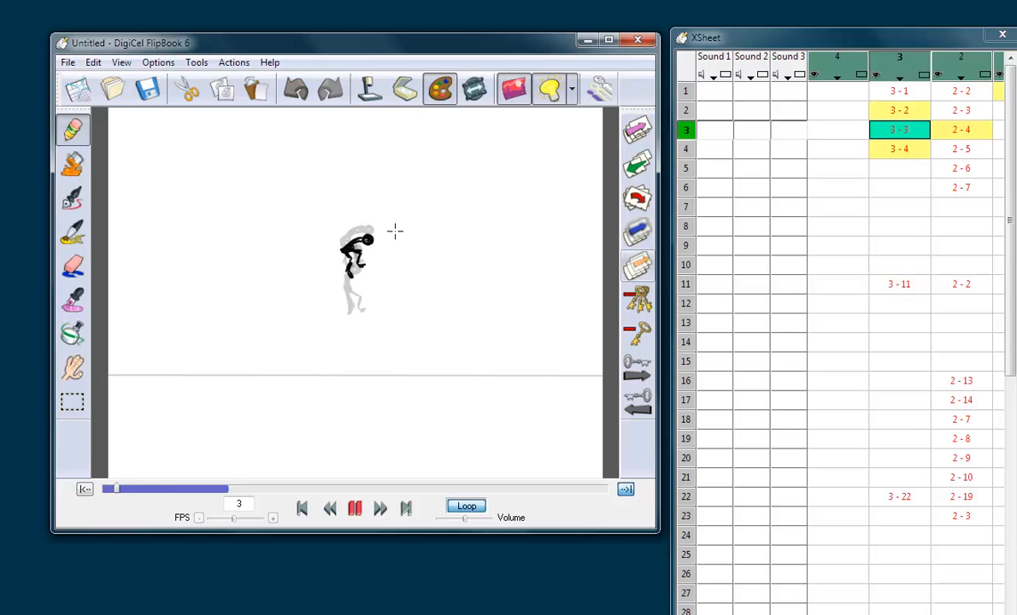
key("Down")
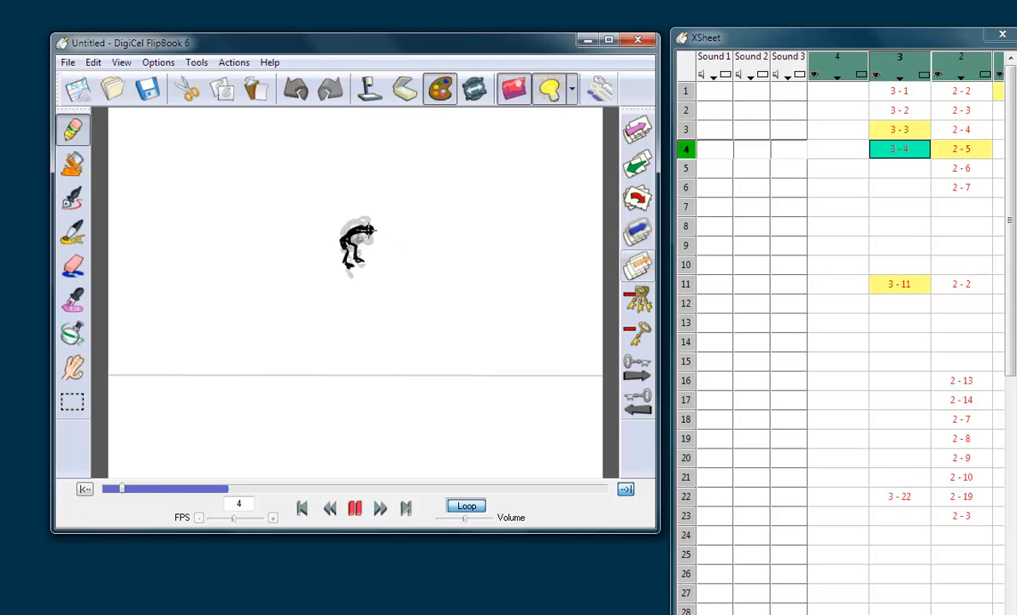
left_click_drag(367, 229, 366, 233)
Step: Flip through the drawings on level 3 to examine the figure's rise from the crouch on frame 22 to frame 4
key("Up")
key("Up")
key("Up")
key("Up")
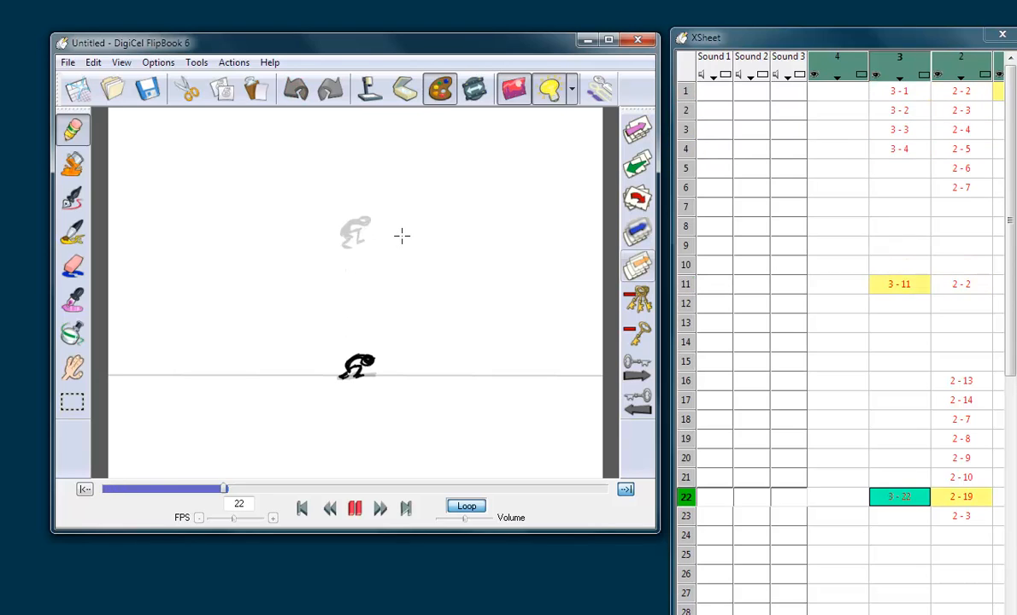
key("Down")
key("Down")
key("Down")
key("Down")
key("Down")
key("Up")
key("Up")
key("Up")
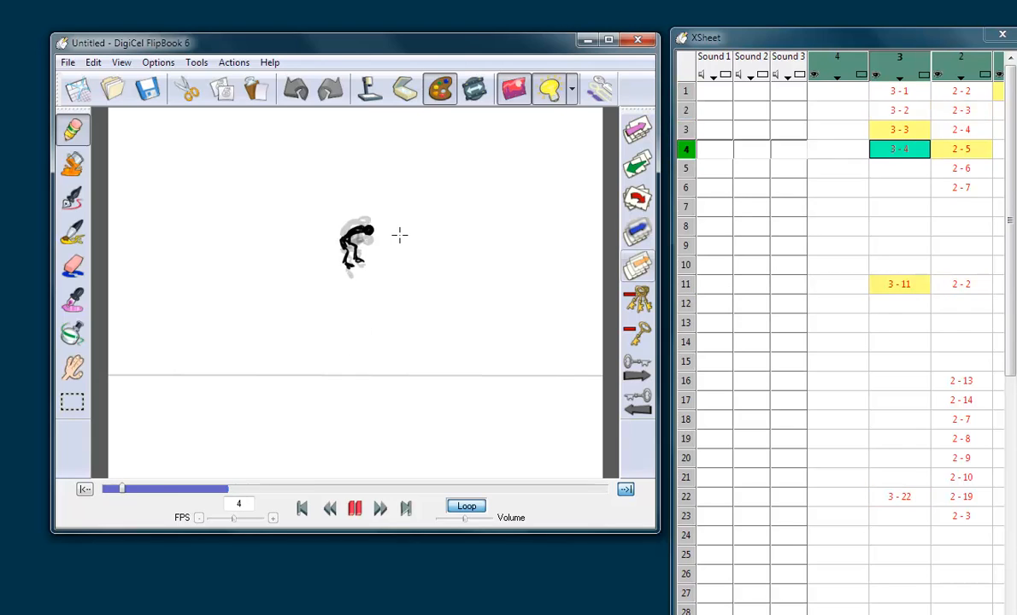
key("Down")
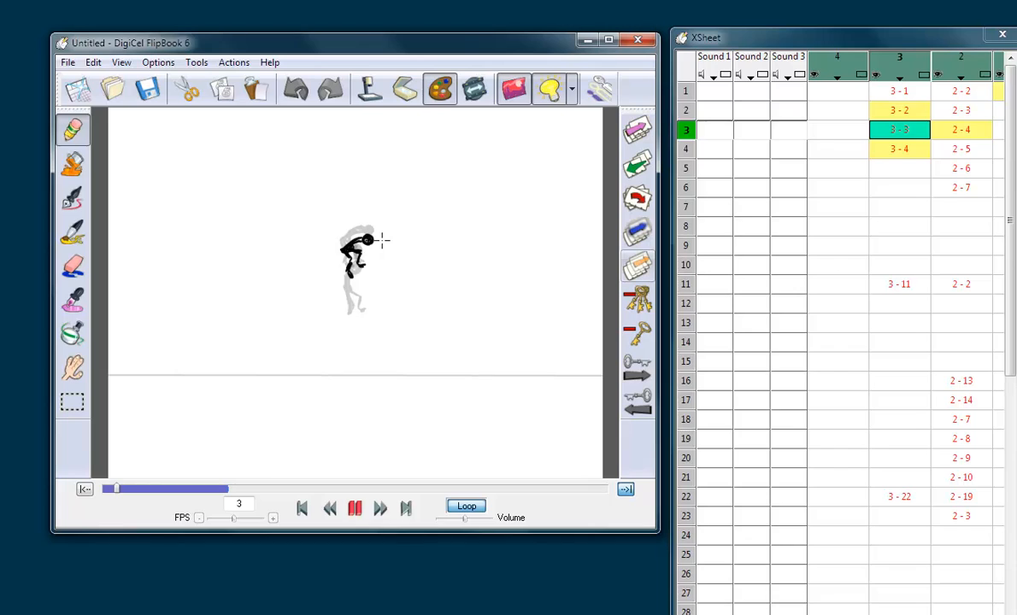
Step: Draw a hunched figure with slightly more tucked legs, nearing the apex pose, on frame 5 of level 3
key("Down")
key("Down")
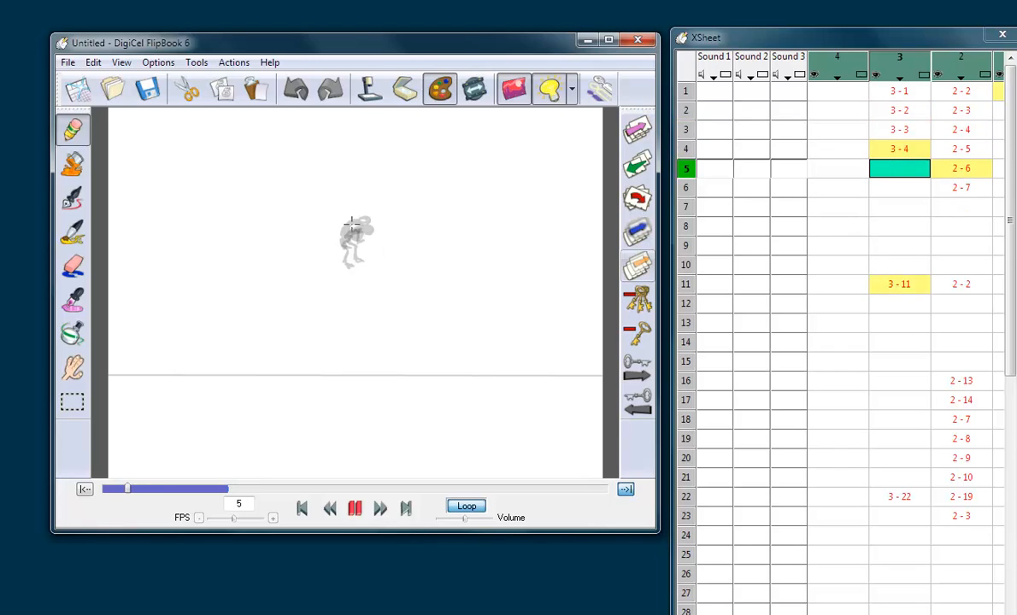
left_click_drag(366, 220, 365, 226)
Step: Draw a tucked figure between the frame 5 pose and the apex pose on frame 6 of level 3
left_click_drag(367, 223, 365, 225)
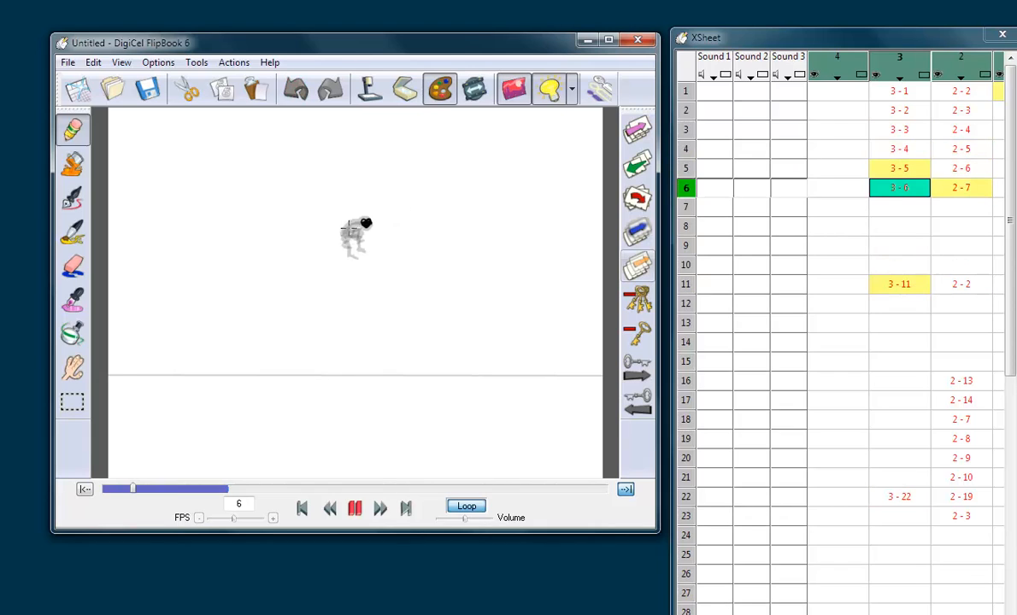
left_click_drag(343, 228, 357, 224)
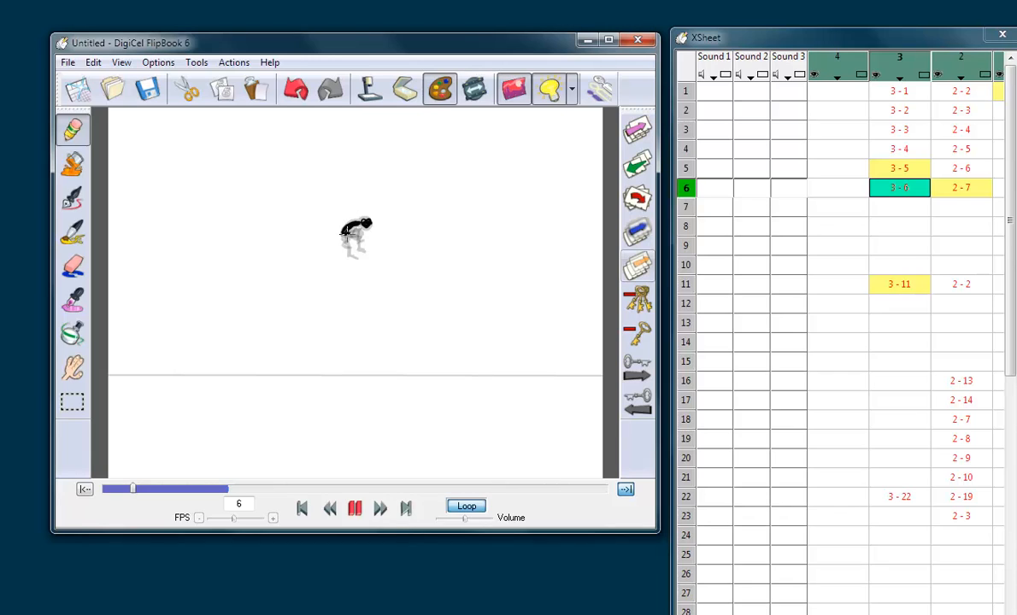
key("Up")
key("Down")
key("Up")
key("Down")
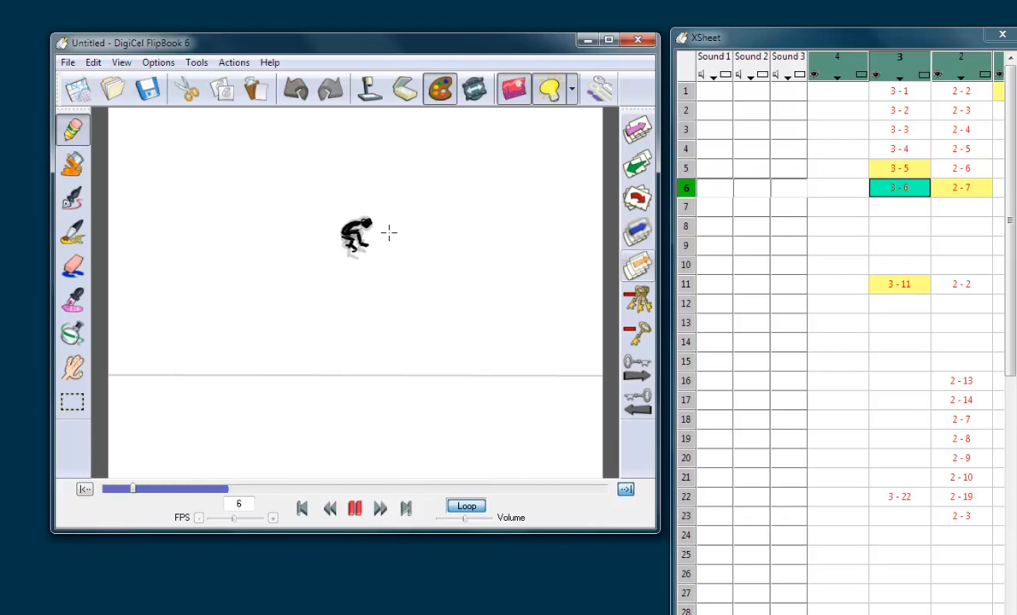
key("Down")
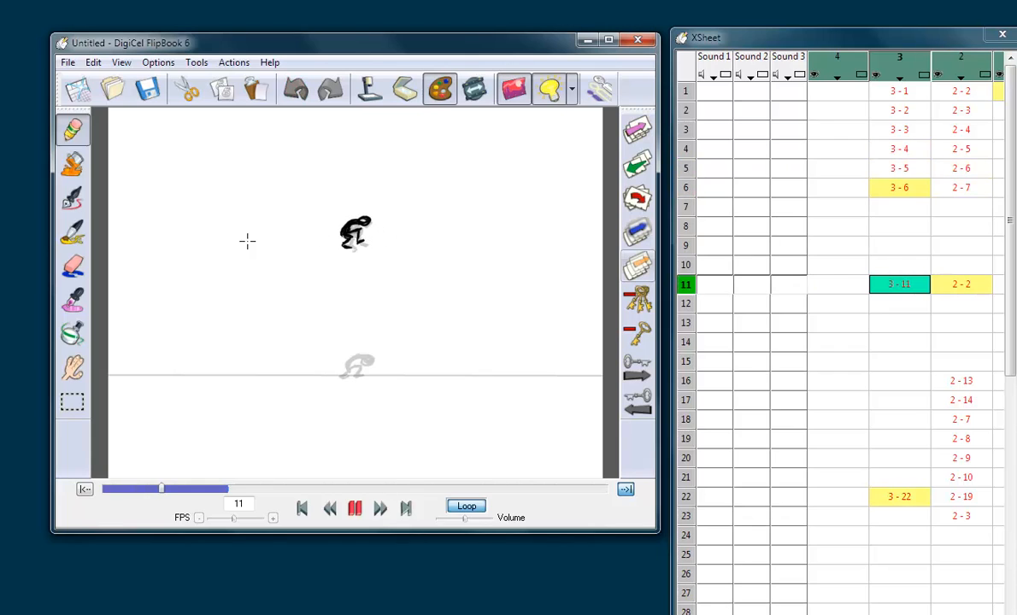
Step: Erase the figure's lower leg on frame 6 of level 3 and redraw it in a tucked position
left_click(81, 262)
key("Up")
left_click_drag(351, 245, 354, 248)
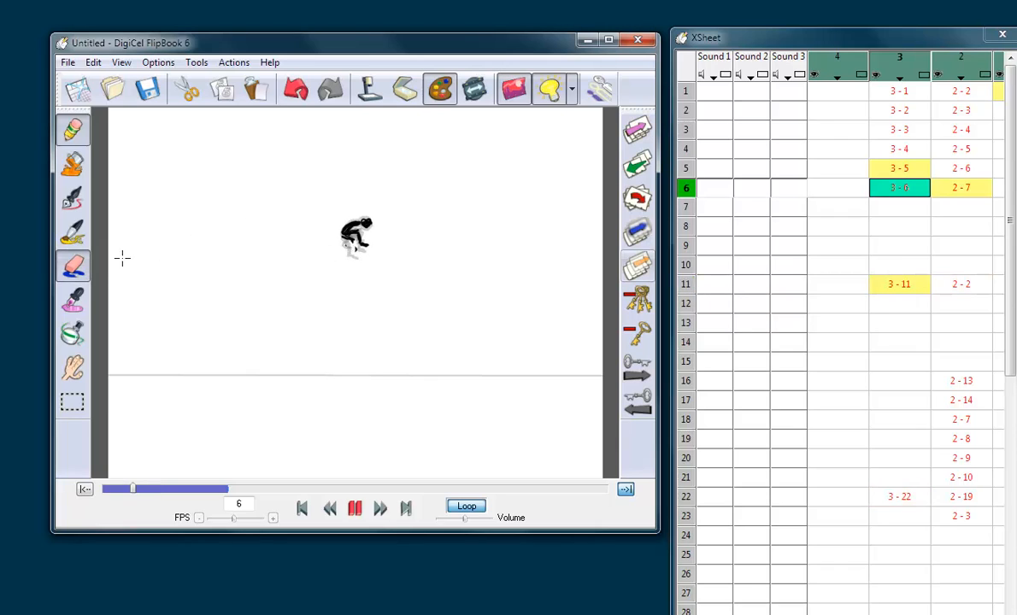
left_click(79, 263)
left_click_drag(352, 239, 343, 250)
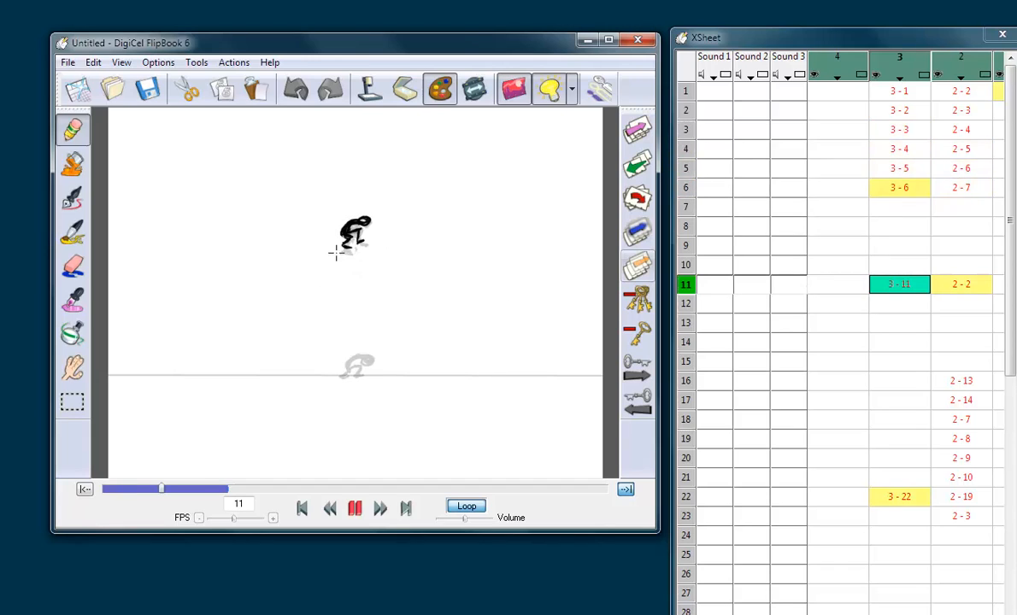
Step: Compare the ball drawings on level 2 with the figure's apex and crouch poses, ending on the empty frame 21 of level 3
key("Right")
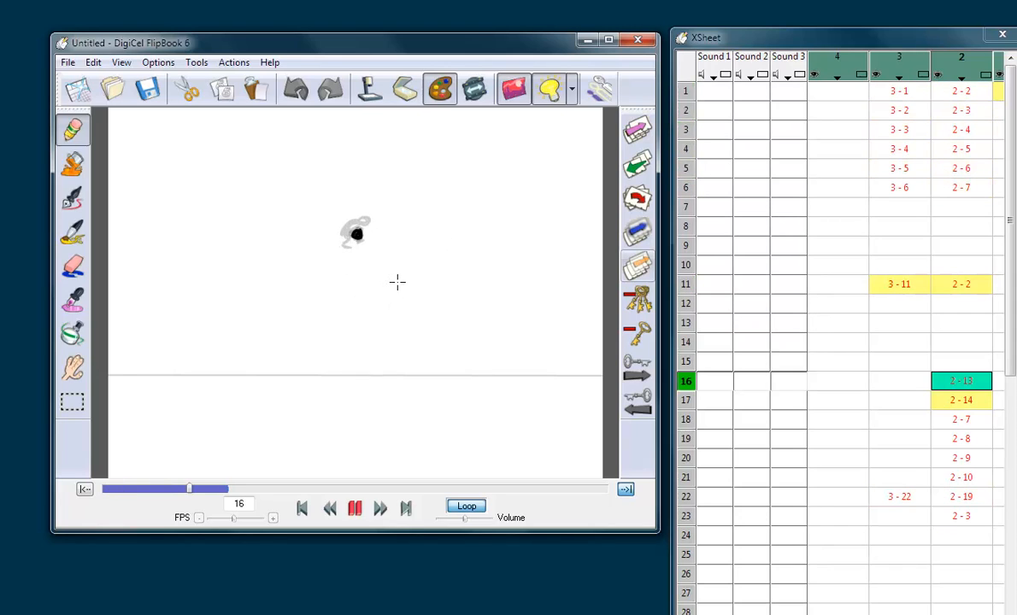
key("space")
key("Left")
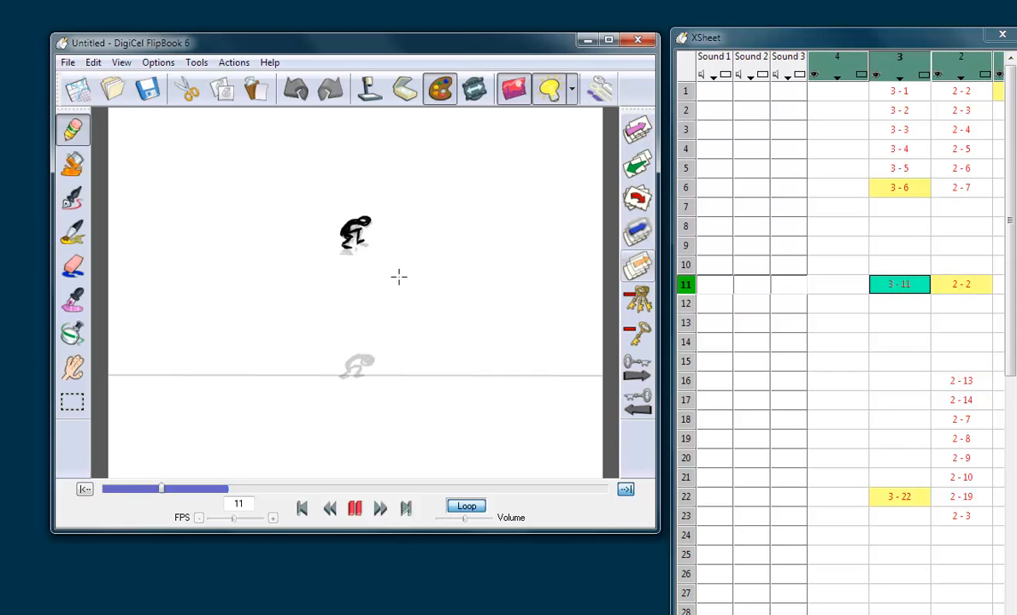
left_click(956, 497)
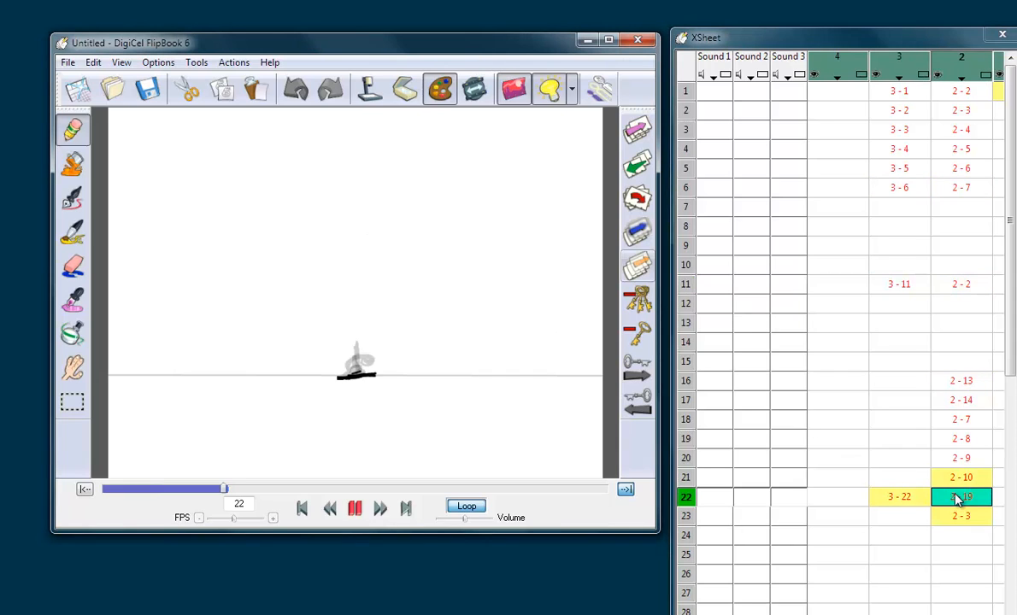
left_click(917, 500)
left_click(956, 504)
key("Up")
key("Up")
key("Up")
key("Up")
key("Up")
key("Up")
key("Up")
key("Up")
key("Up")
key("Up")
key("Up")
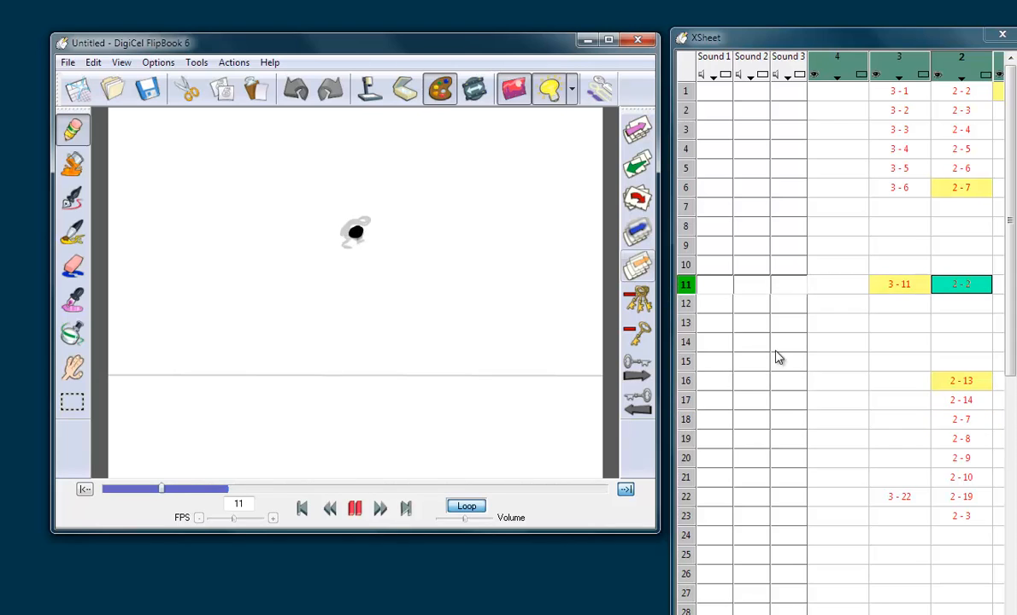
left_click(913, 497)
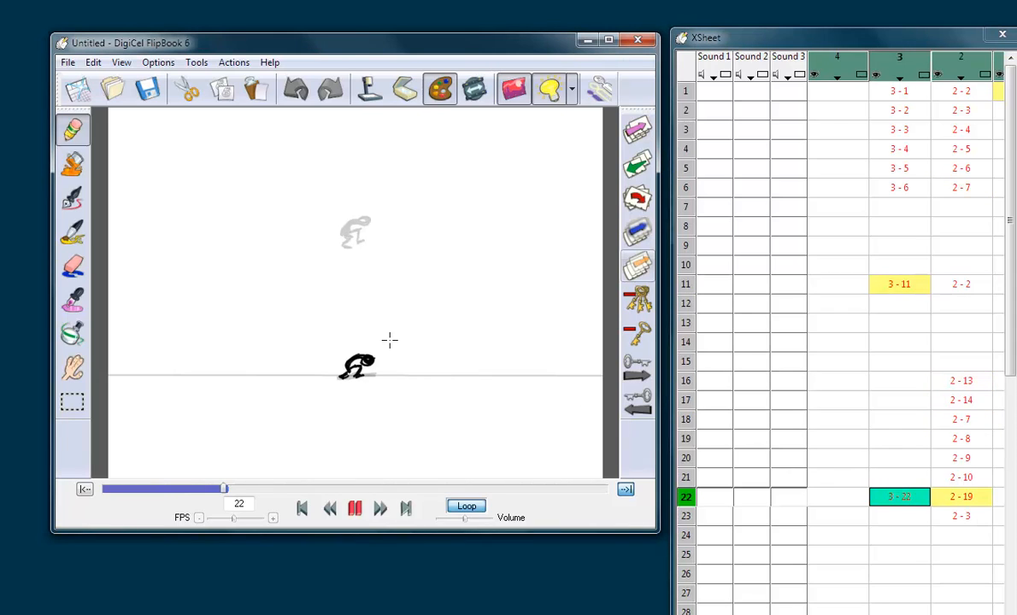
key("Up")
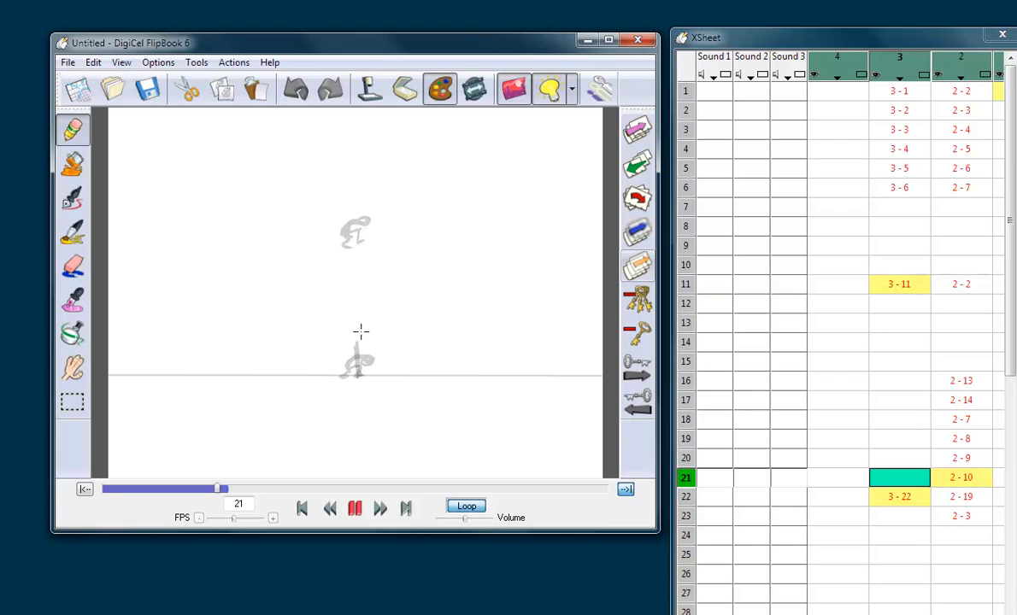
mouse_move(361, 332)
left_mouse_down()
mouse_move(359, 318)
mouse_move(360, 376)
left_mouse_up()
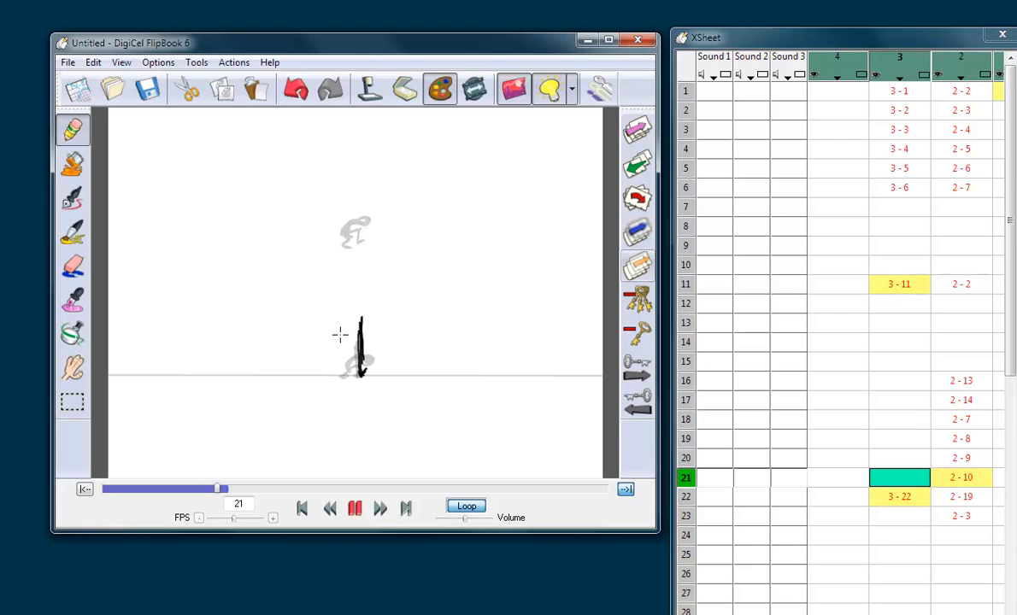
left_click(86, 262)
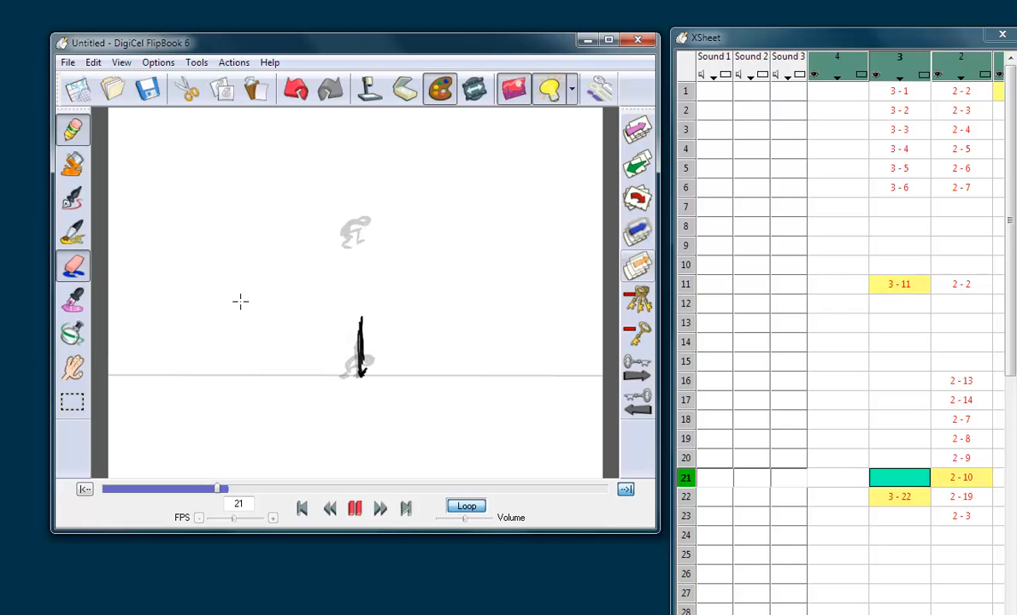
left_click_drag(365, 340, 359, 382)
left_click(77, 260)
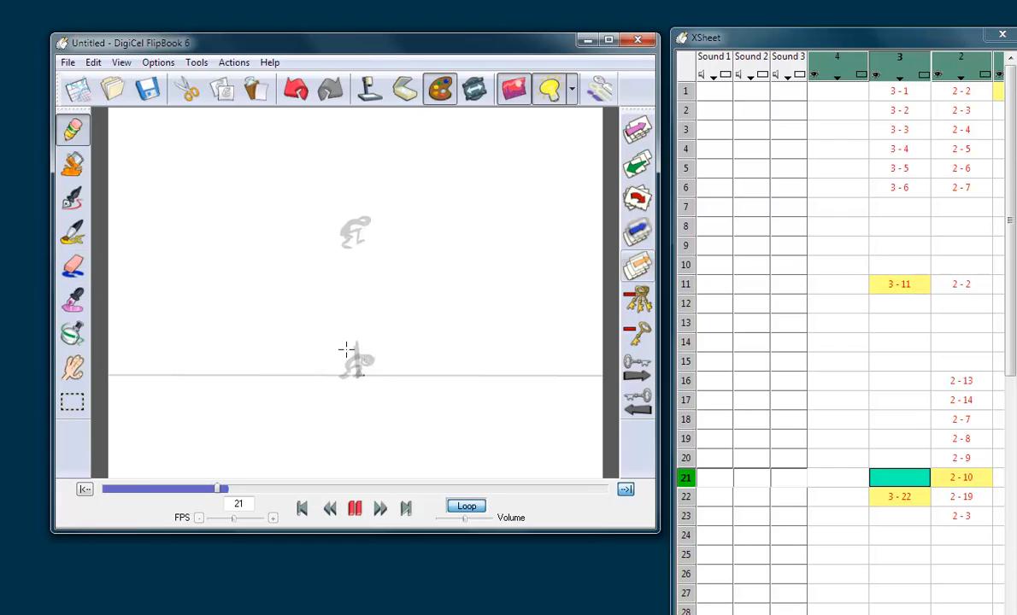
Step: Draw an upright landing figure with straight, spread legs on frame 21 of level 3 and flip against the crouch
mouse_move(353, 324)
left_mouse_down()
mouse_move(354, 376)
mouse_move(350, 323)
mouse_move(358, 329)
mouse_move(350, 358)
left_mouse_up()
key("Down")
key("Up")
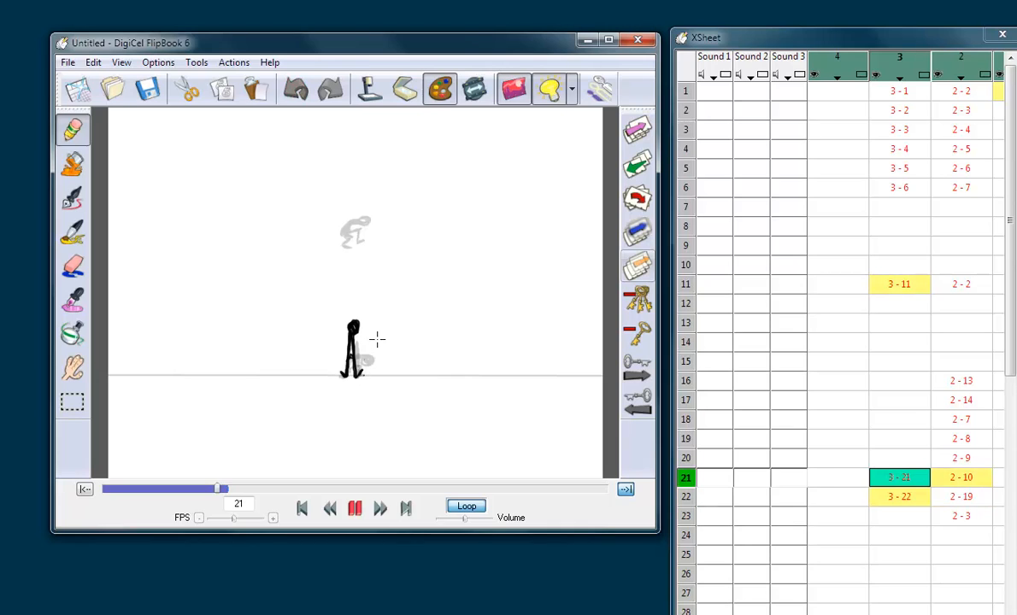
key("Right")
key("Left")
Step: Draw a bent-over figure with slightly bent legs over the falling ball on frame 20 of level 3
key("Up")
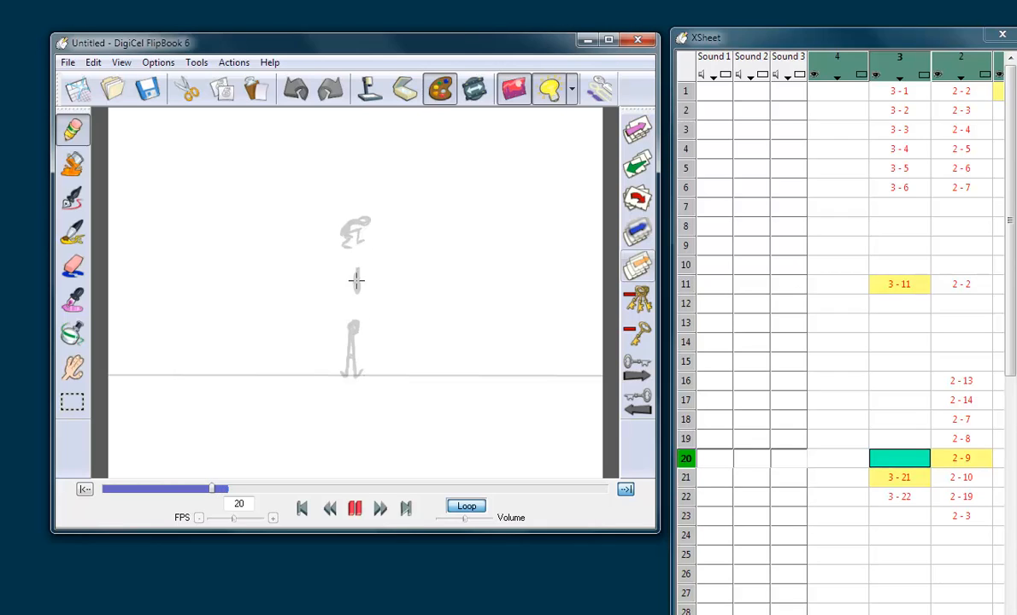
mouse_move(358, 272)
left_mouse_down()
mouse_move(348, 282)
mouse_move(362, 297)
mouse_move(348, 300)
mouse_move(354, 307)
left_mouse_up()
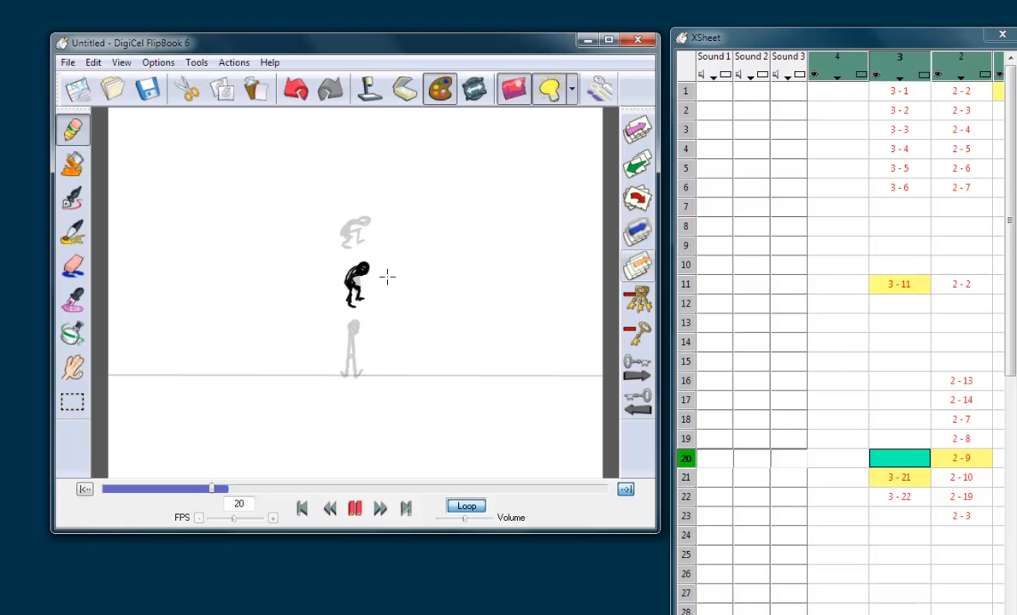
key("Down")
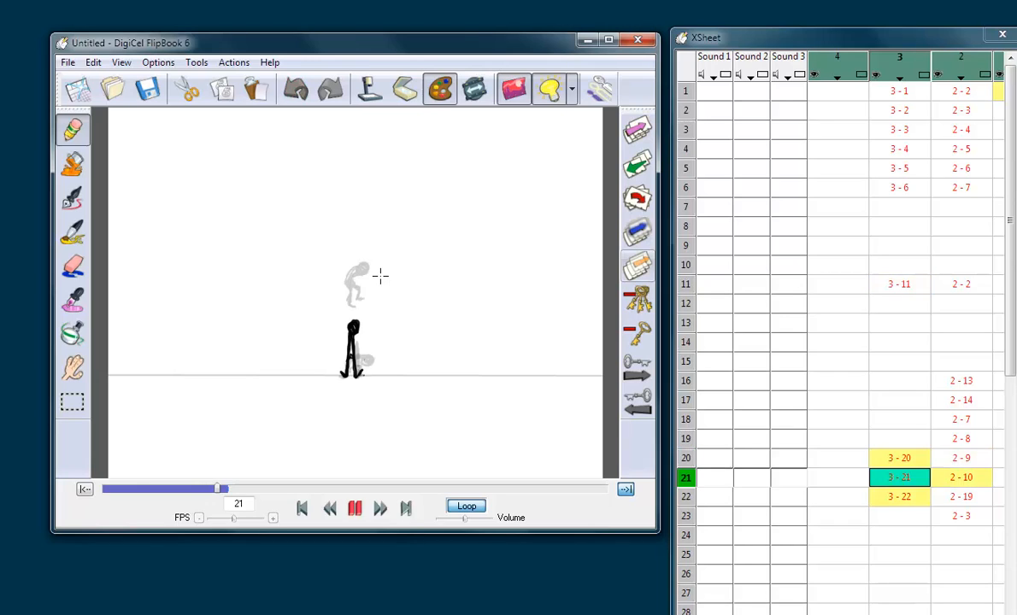
key("Up")
key("Up")
key("Down")
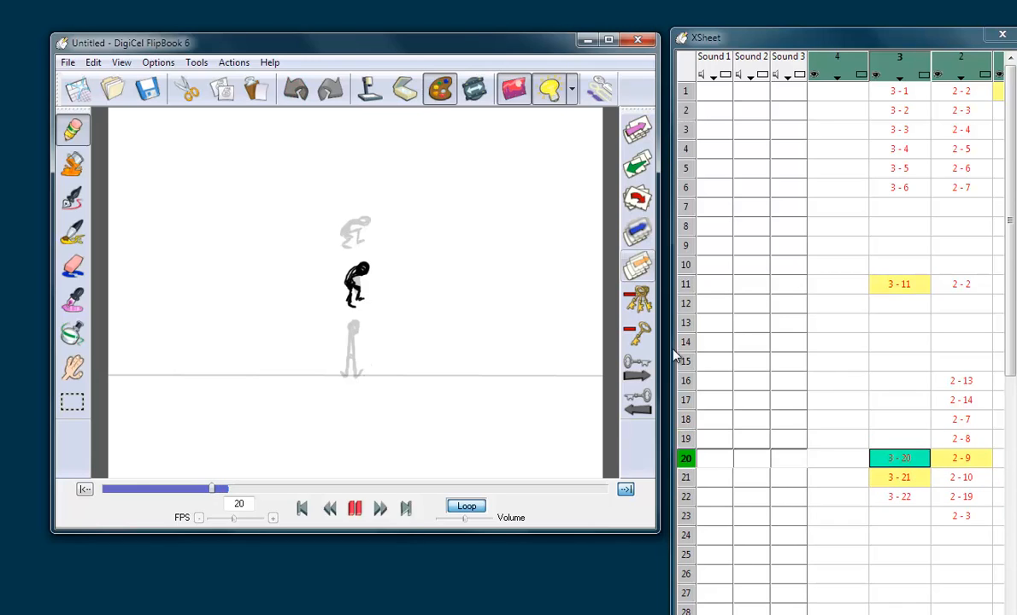
Step: Draw a bent-over falling figure with slightly bent legs on frame 19 of level 3, following the ball
left_click(911, 443)
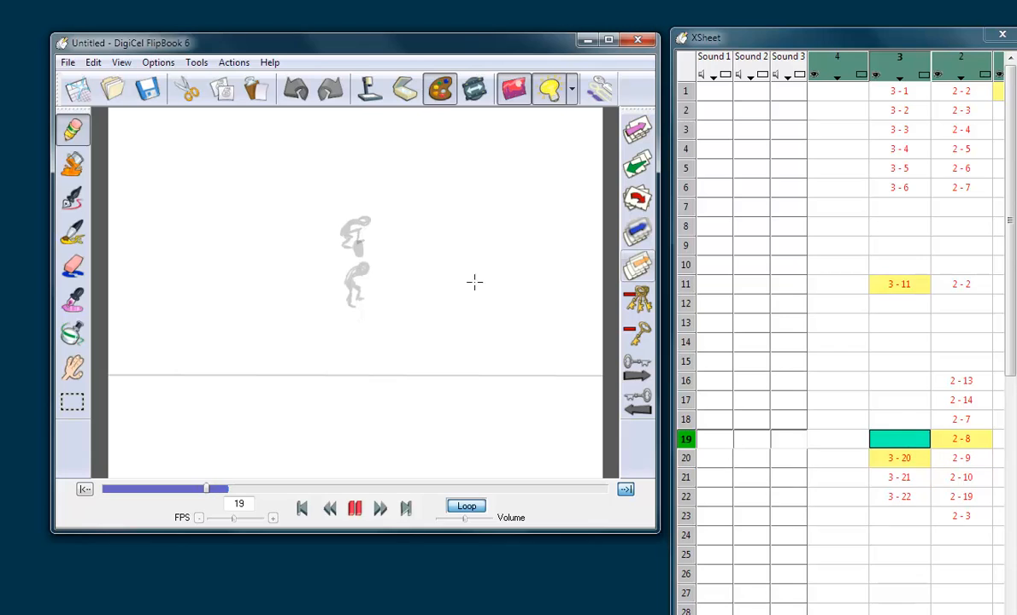
left_click_drag(368, 241, 371, 246)
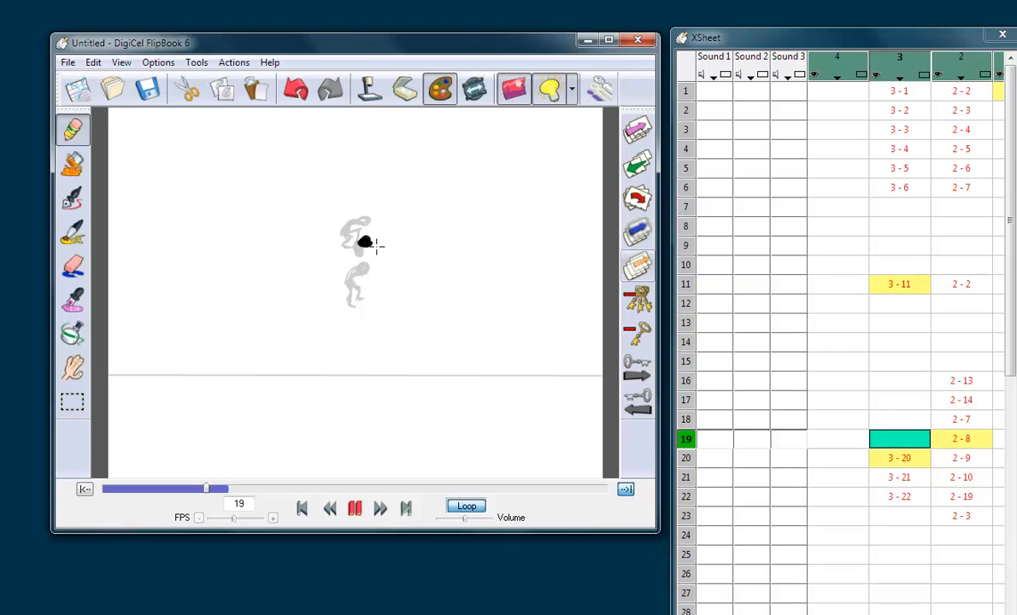
key("Up")
key("Down")
key("Down")
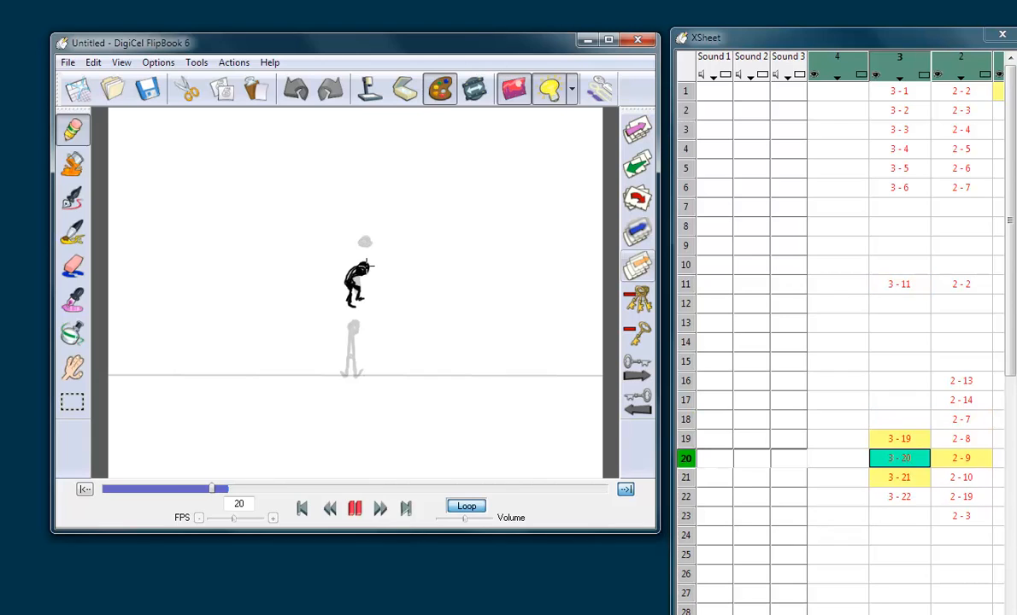
key("Up")
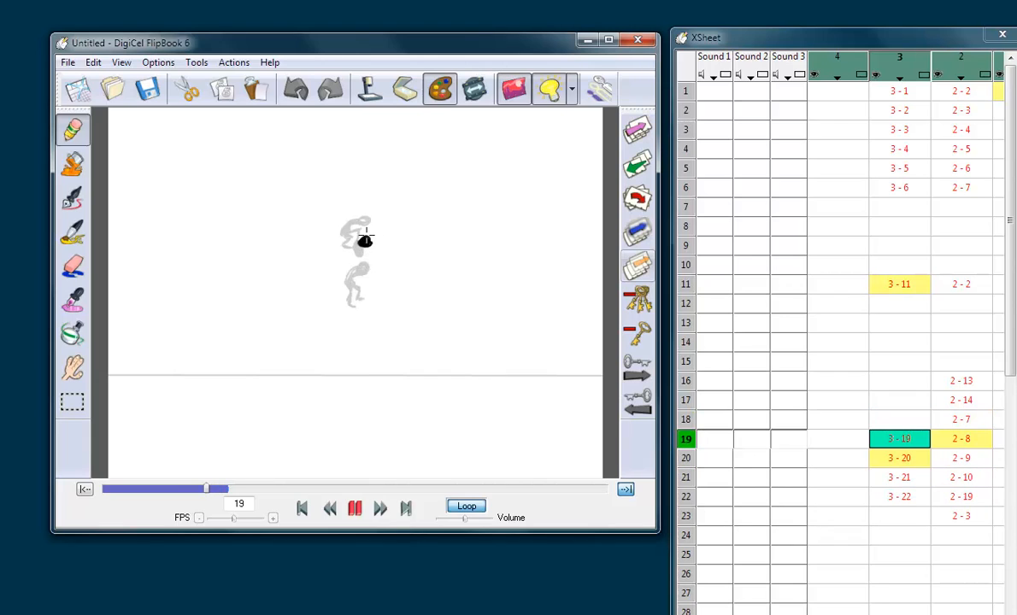
mouse_move(349, 243)
left_mouse_down()
mouse_move(345, 277)
mouse_move(342, 263)
left_mouse_up()
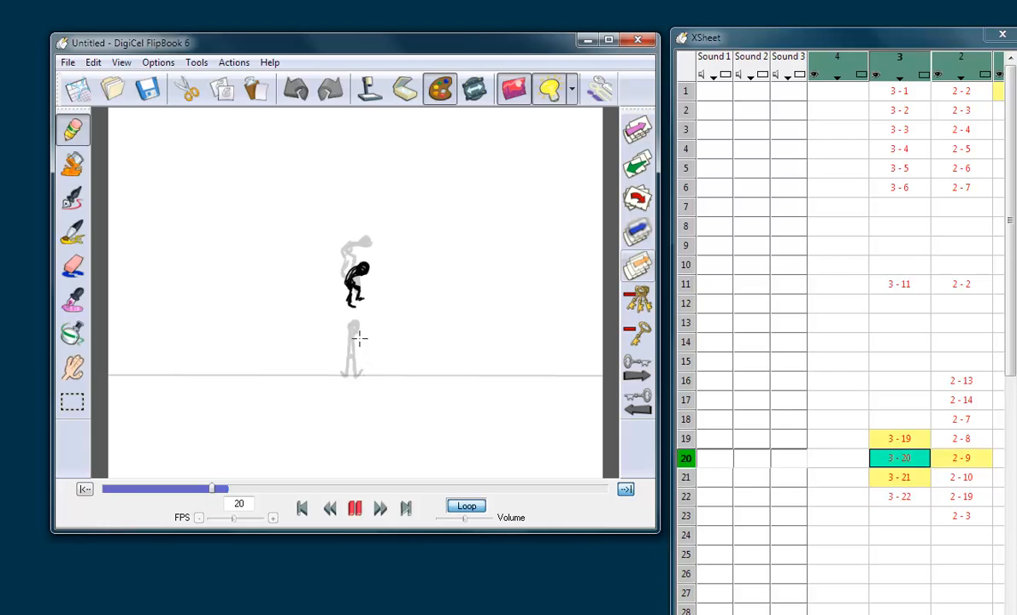
Step: Draw the hunched figure with bent legs as falling in-betweens on frames 18 and 17 of level 3
key("Left")
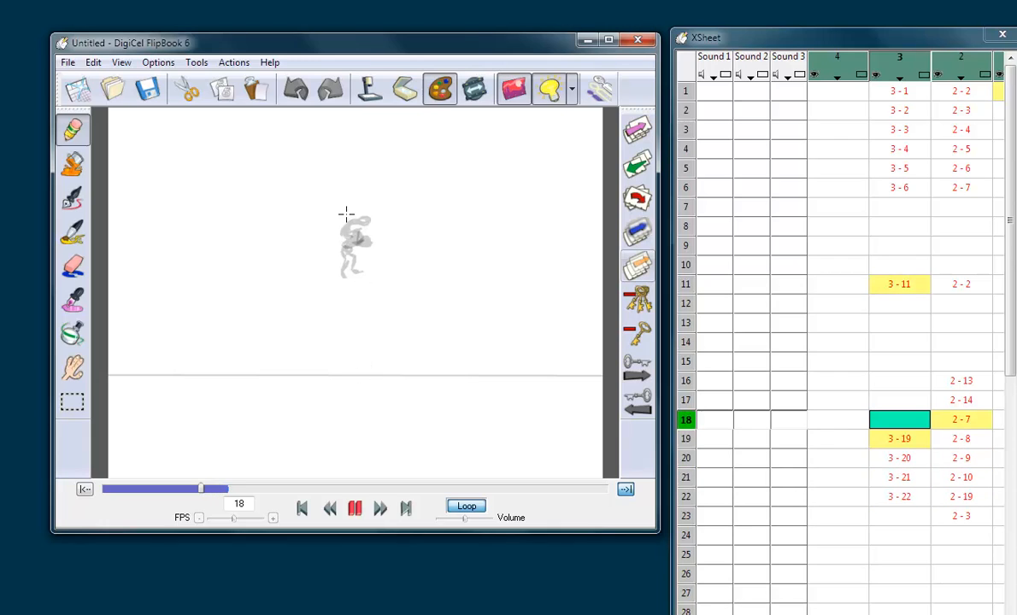
mouse_move(366, 232)
left_mouse_down()
mouse_move(341, 240)
mouse_move(356, 233)
mouse_move(344, 267)
left_mouse_up()
key("Up")
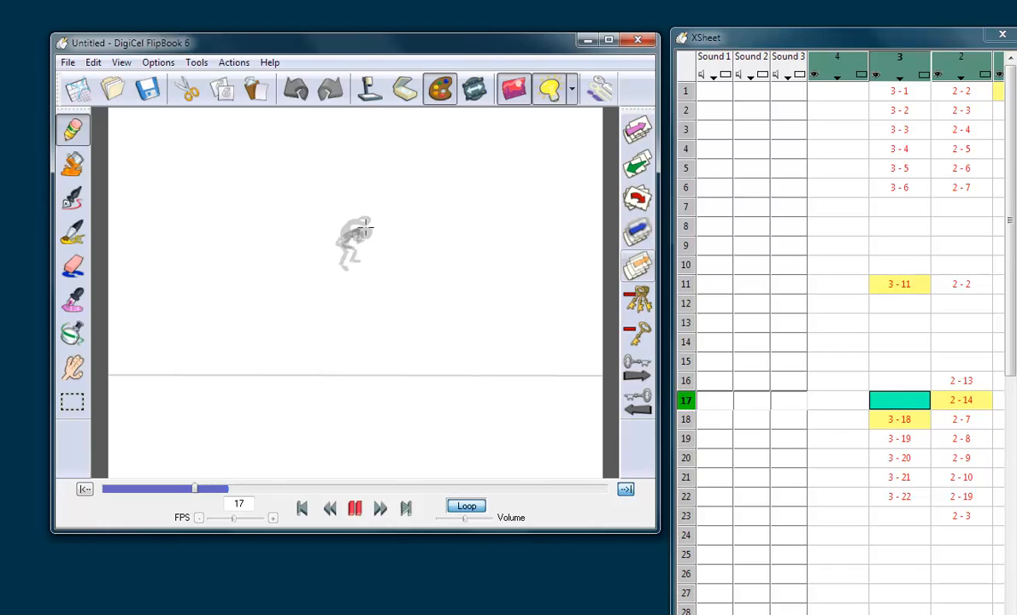
left_click_drag(366, 225, 344, 231)
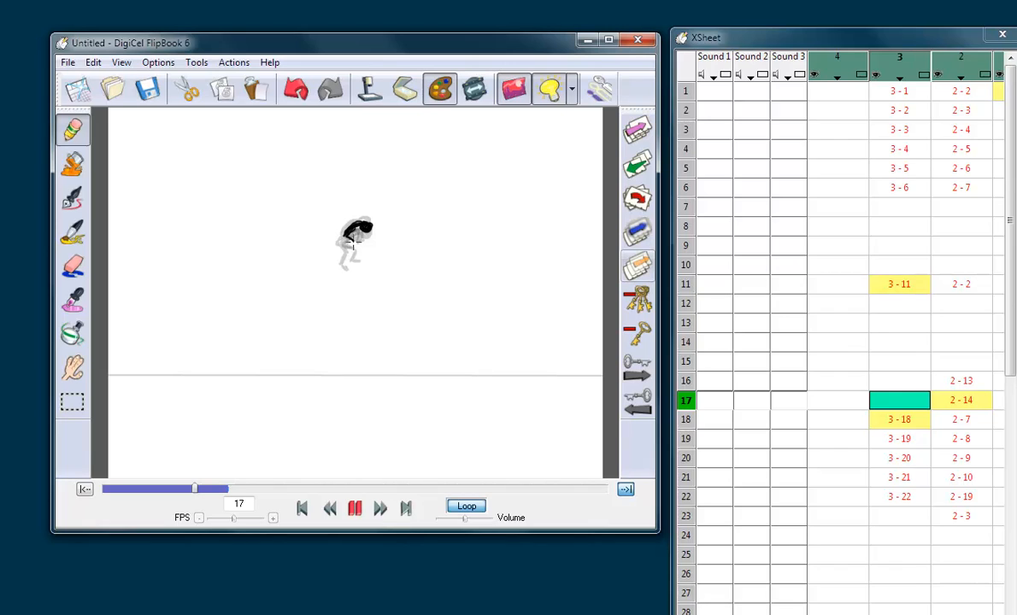
left_click_drag(355, 254, 342, 254)
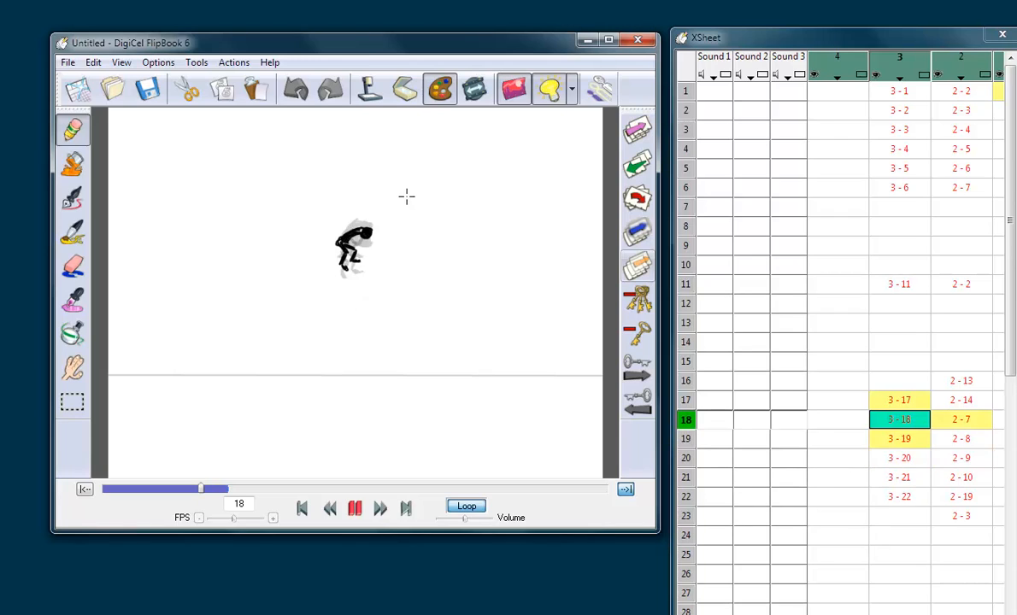
Step: Draw the head and hunched body of the figure on frame 16 of level 3, flipping against the neighbouring drawings
key("Up")
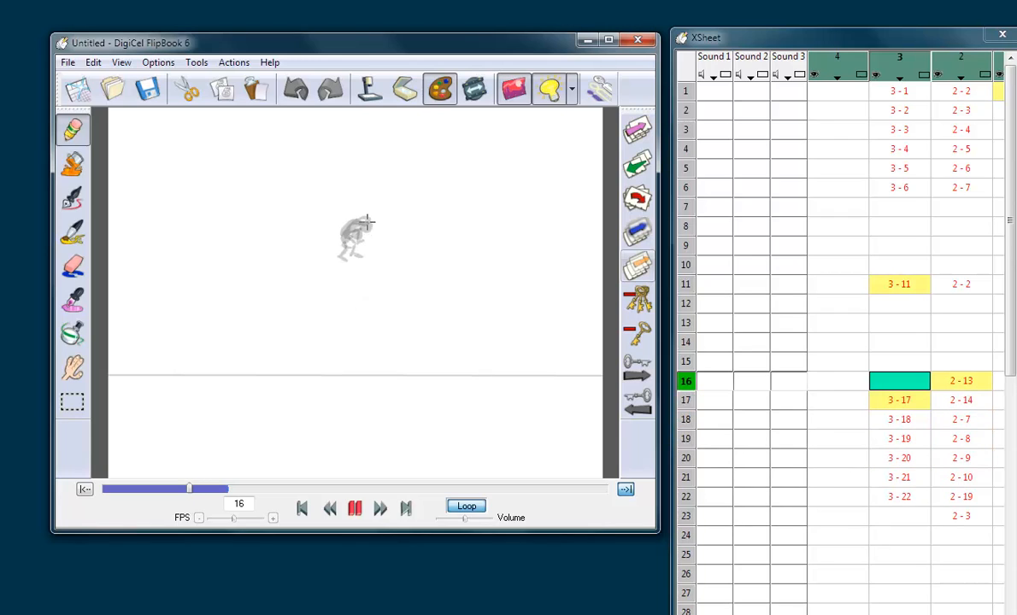
left_click_drag(369, 221, 364, 221)
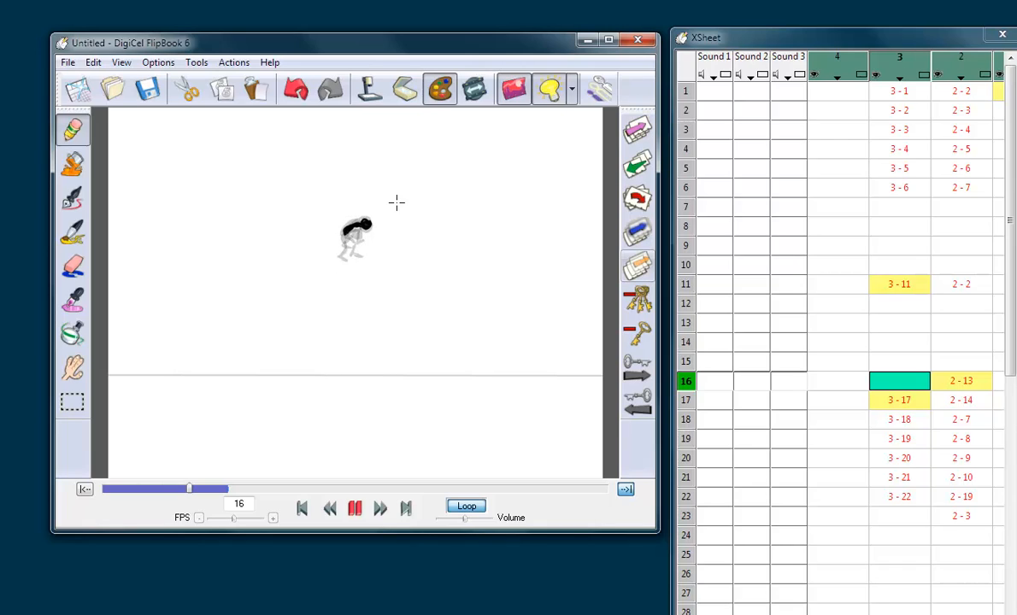
key("Down")
key("Down")
key("Up")
key("Up")
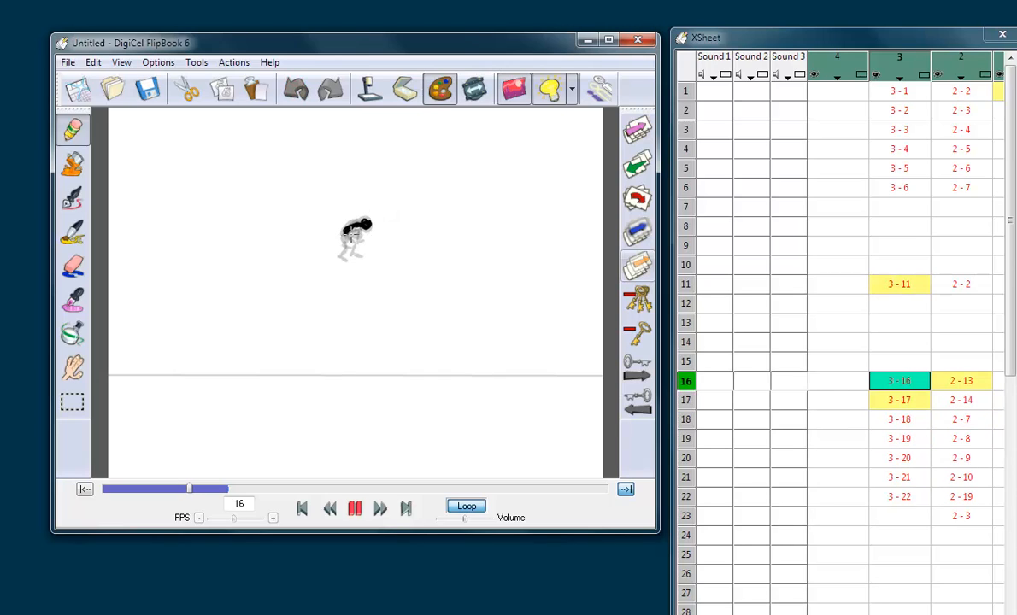
left_click_drag(344, 239, 352, 239)
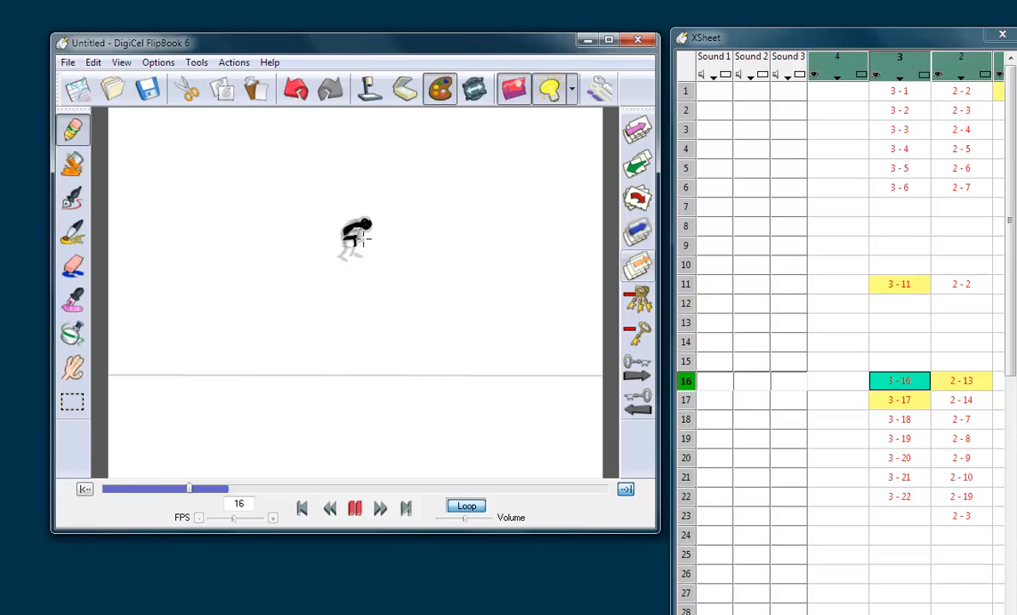
Step: Add the figure's bent legs on frame 16 of level 3, flipping between the apex and falling drawings
key("Up")
key("Up")
key("Up")
key("Up")
key("Up")
key("Down")
key("Down")
key("Down")
key("Down")
key("Down")
key("Down")
key("Up")
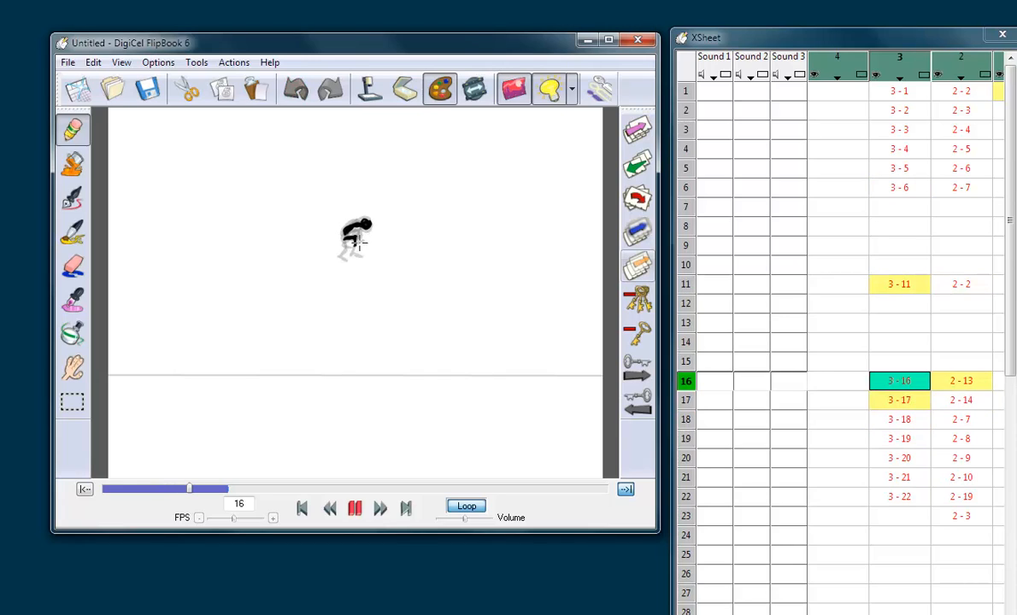
left_click_drag(359, 244, 354, 248)
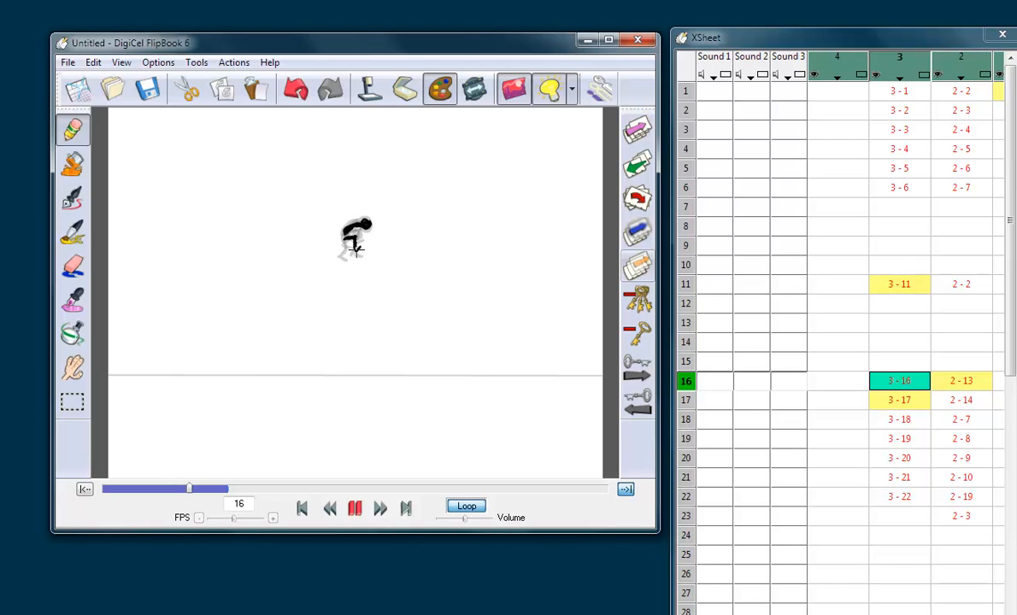
key("Up")
key("Up")
key("Up")
key("Up")
key("Up")
key("Down")
key("Down")
key("Down")
key("Down")
key("Down")
key("Down")
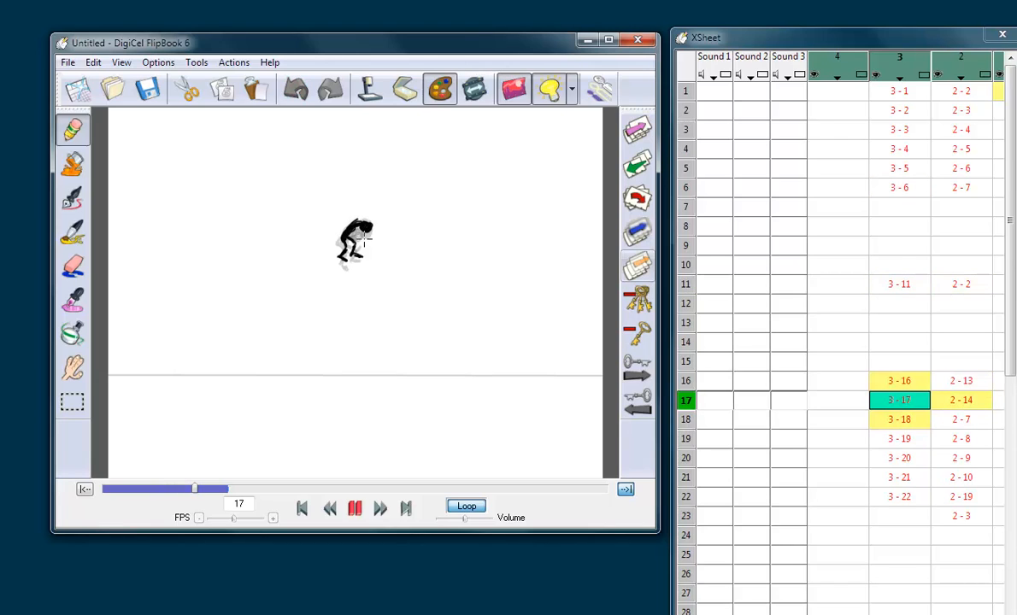
key("Up")
left_click_drag(352, 243, 350, 246)
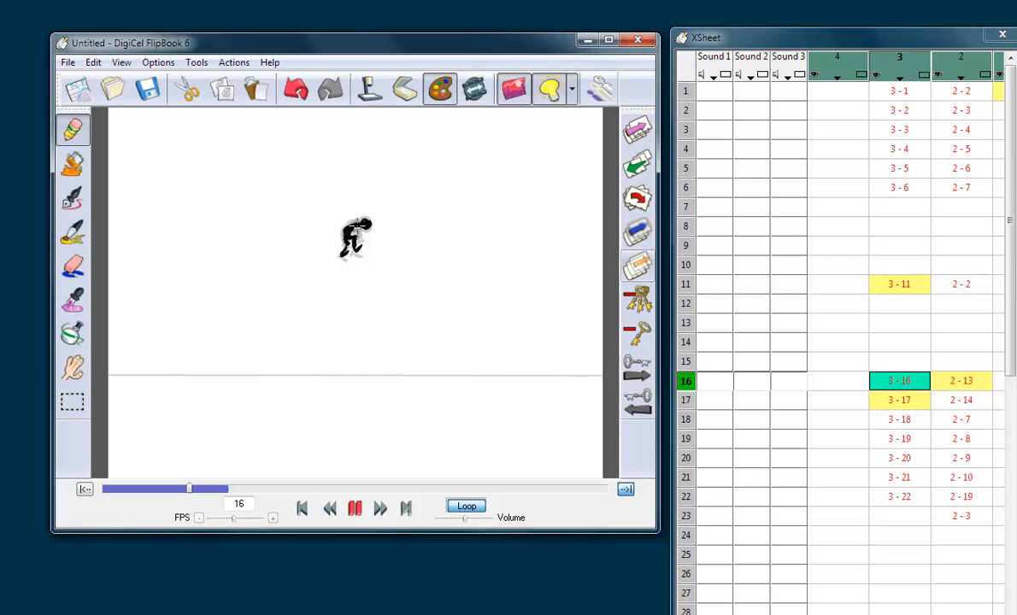
Step: Flip between frame 16 and its neighbouring drawings on level 3 to check the start of the fall
key("Down")
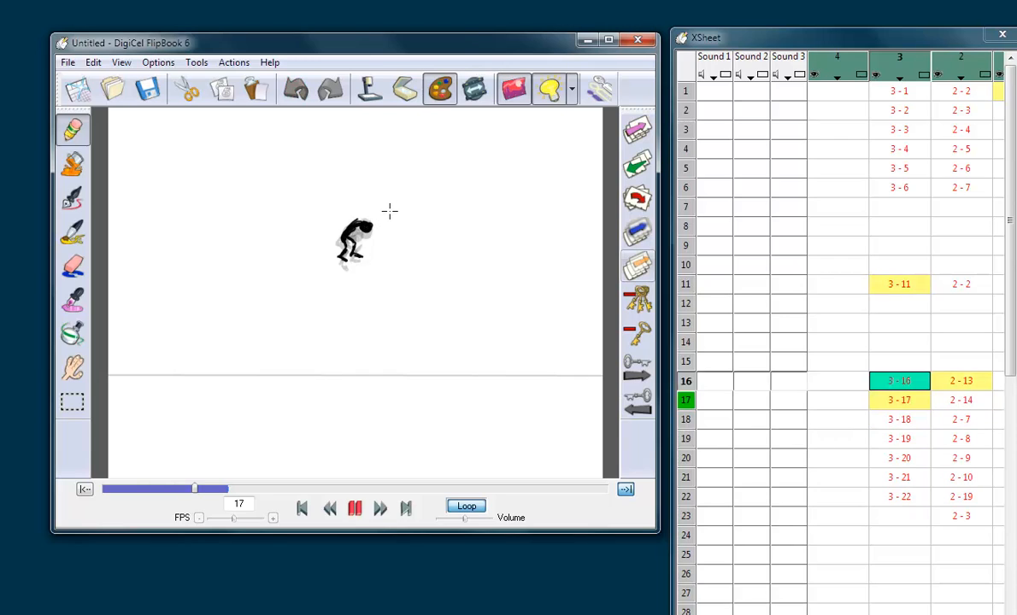
key("Up")
key("Up")
key("Up")
key("Up")
key("Up")
key("Up")
key("Up")
key("Up")
key("Up")
key("Up")
key("Up")
key("Down")
key("Down")
key("Down")
key("Down")
key("Down")
key("Down")
key("Down")
key("Down")
key("Down")
key("Down")
key("Down")
key("Down")
key("Down")
key("Down")
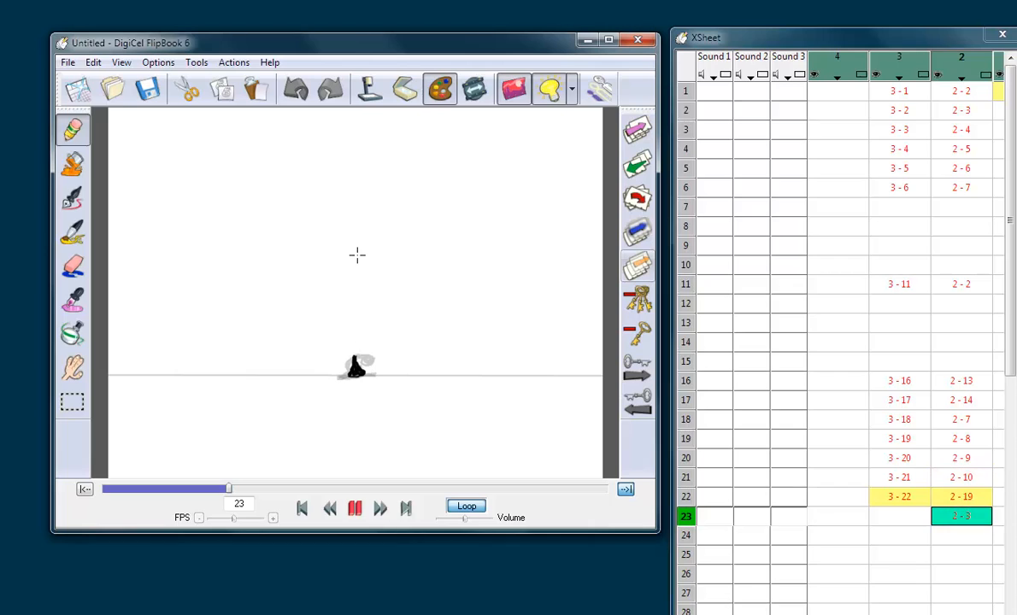
Step: Draw a figure rising from the crouch on frame 23 of level 3 and flip against frames 22 and 1
key("Left")
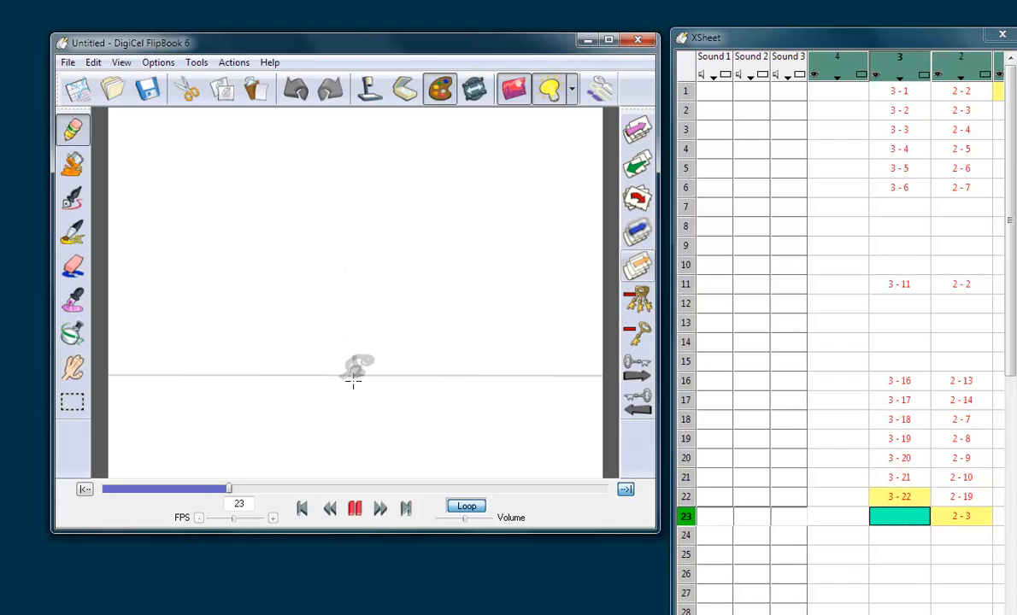
mouse_move(355, 371)
left_mouse_down()
mouse_move(343, 376)
mouse_move(347, 352)
left_mouse_up()
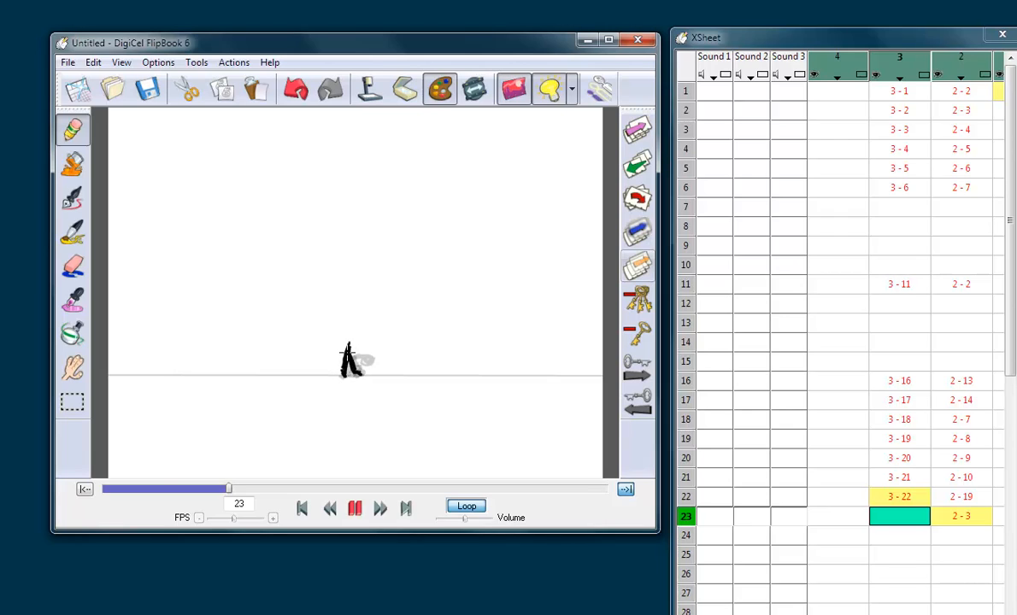
left_click_drag(352, 346, 367, 347)
key("Up")
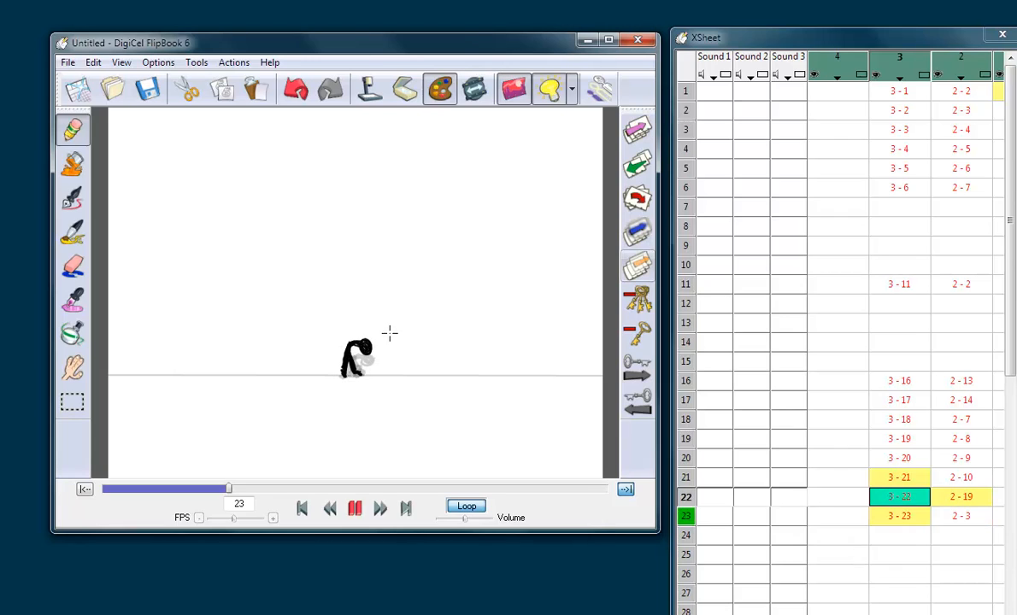
key("Down")
key("Down")
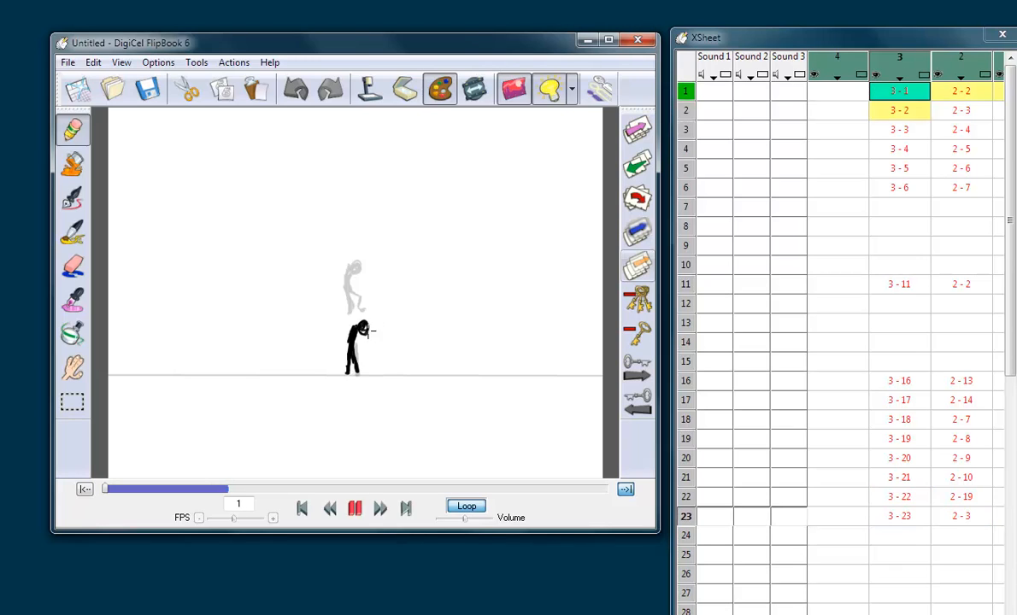
key("Up")
Step: Erase the figure's back on frame 23 of level 3, redraw it, and flip against the neighbouring drawings
key("e")
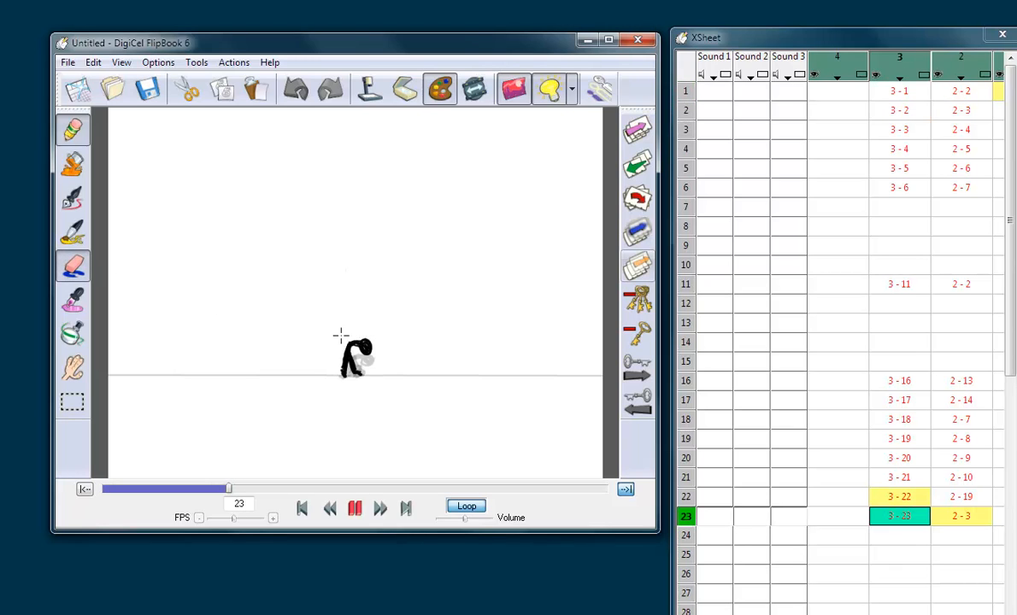
left_click_drag(340, 339, 338, 362)
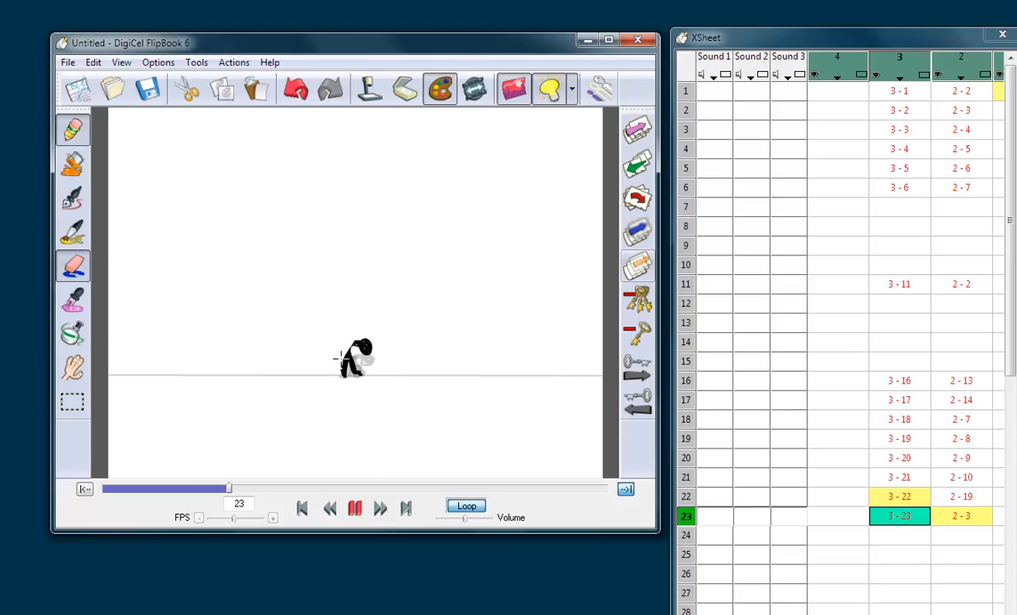
left_click(73, 265)
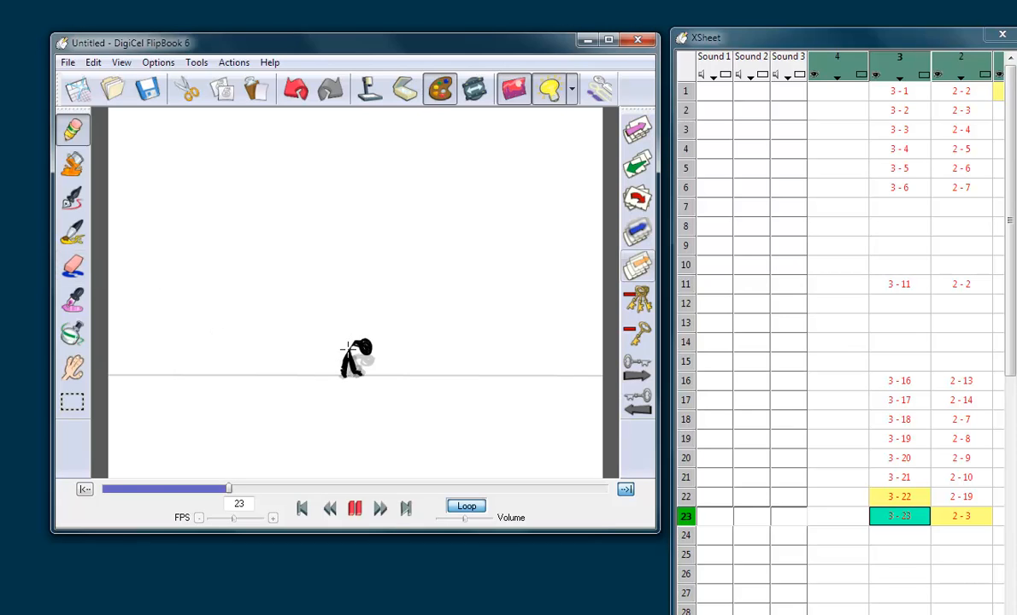
left_click_drag(348, 348, 351, 343)
key("Left")
key("Right")
key("Right")
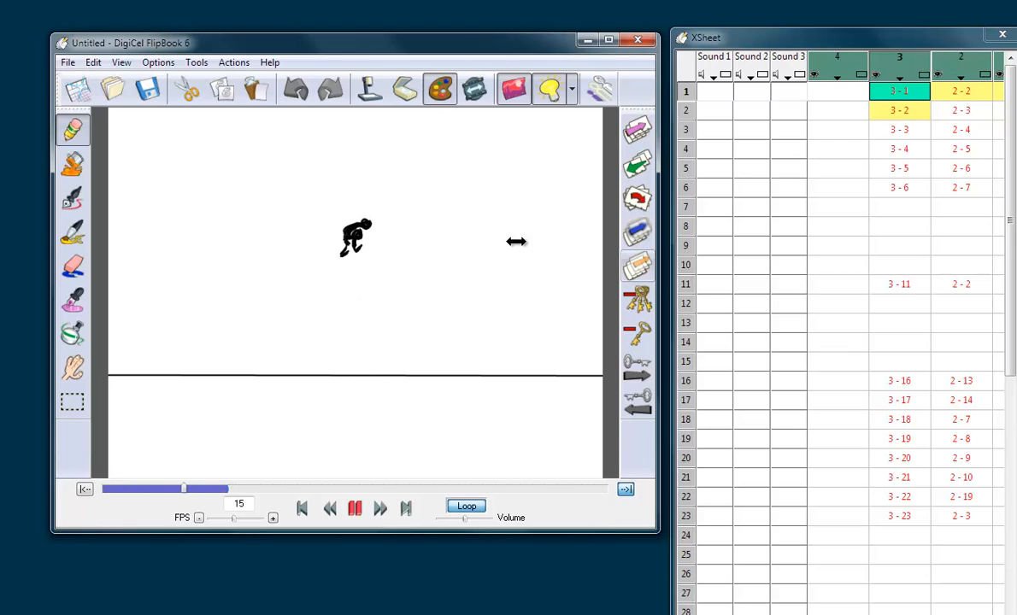
Step: Hide the ball on level 2 and go to frame 1 of level 3
left_click(940, 77)
left_click(901, 93)
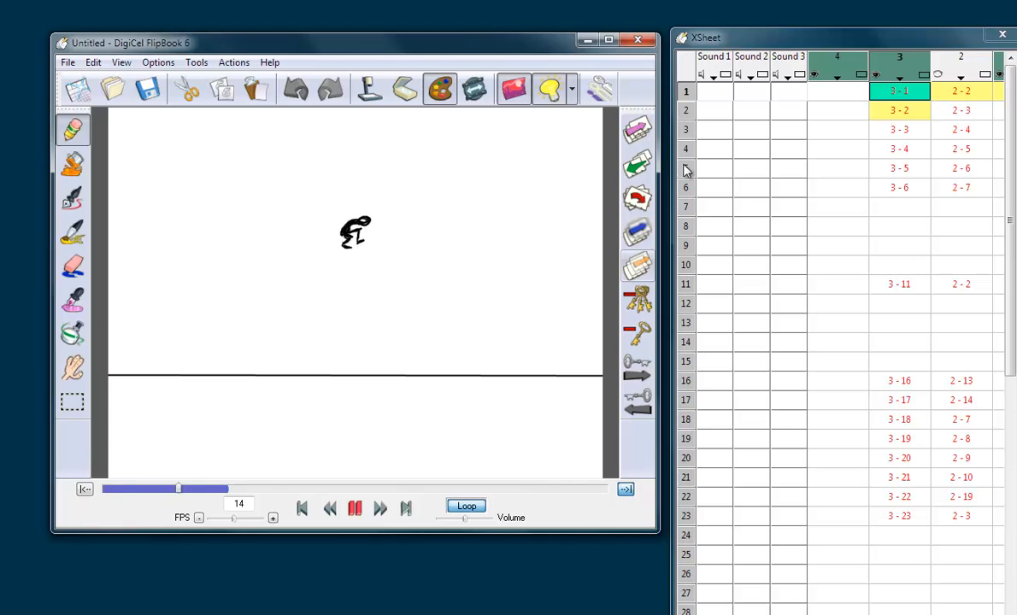
left_click(889, 95)
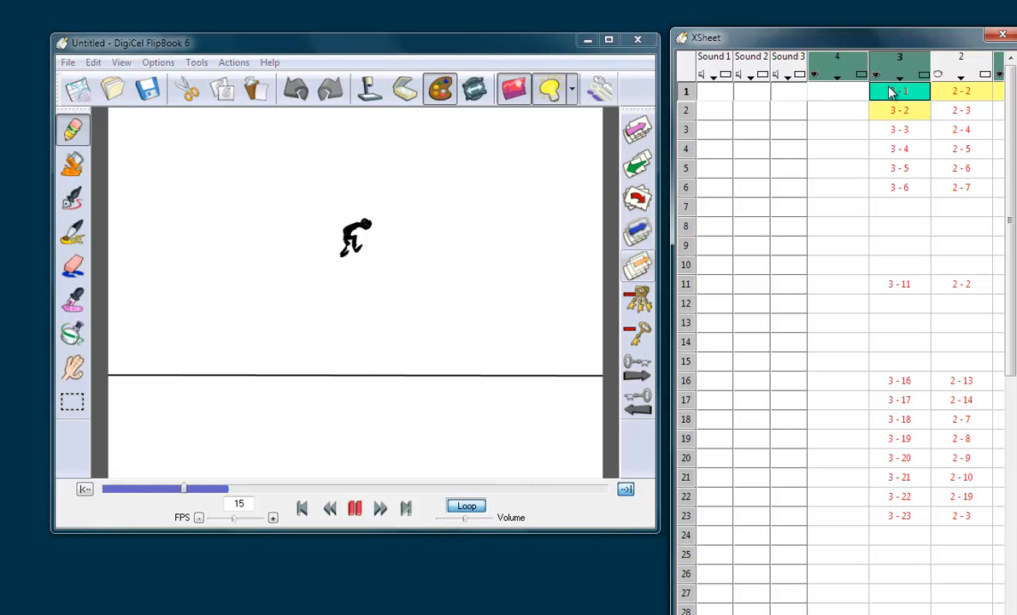
Step: Flip back and forth through the level 3 drawings from frame 1 to frame 11 to check the jump
key("Down")
key("Down")
key("Down")
key("Down")
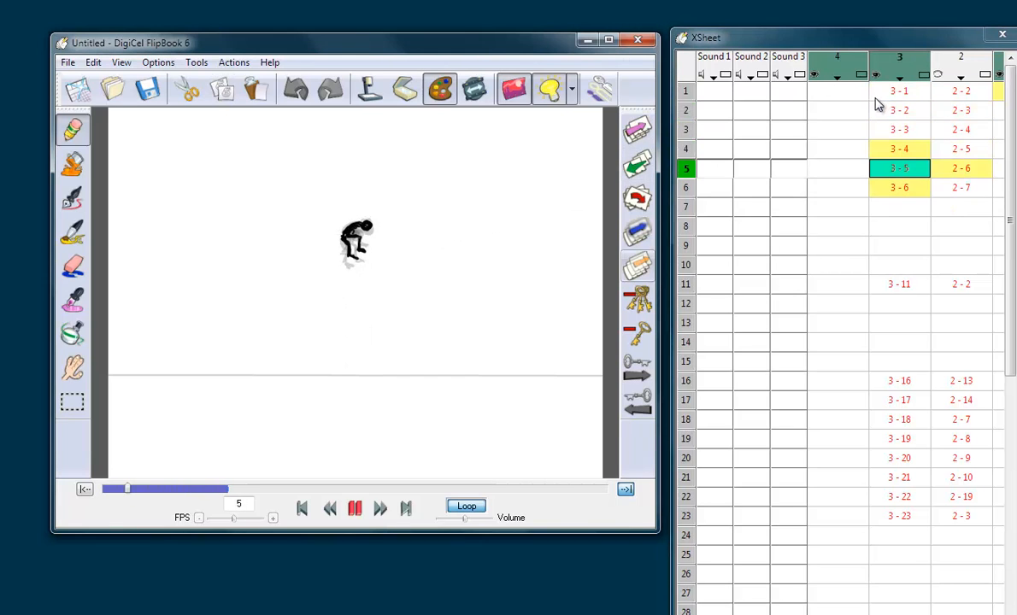
key("Up")
key("Up")
key("Up")
key("Up")
key("Down")
key("Down")
key("Down")
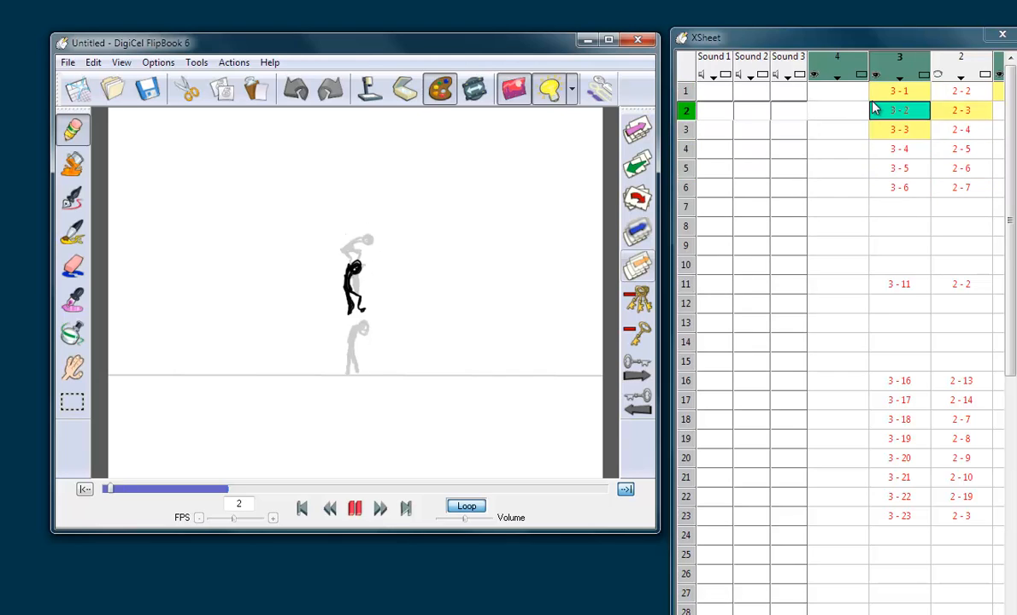
key("Down")
key("Down")
key("Down")
key("Down")
key("Down")
key("Down")
key("Down")
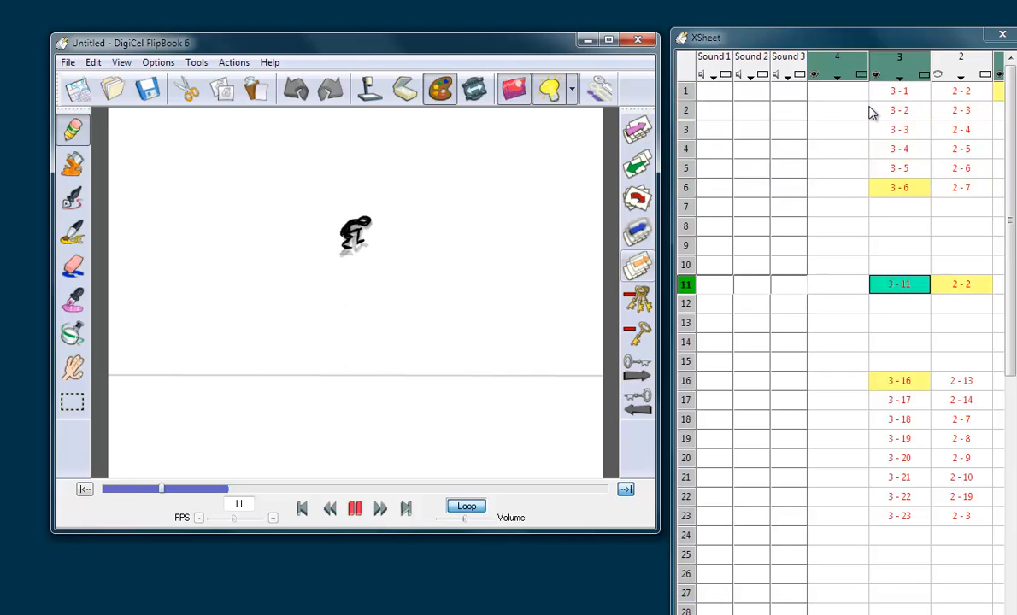
Step: Draw the figure's head and curved back on frame 7 of level 3, between the frame 6 and frame 11 poses
left_click(910, 189)
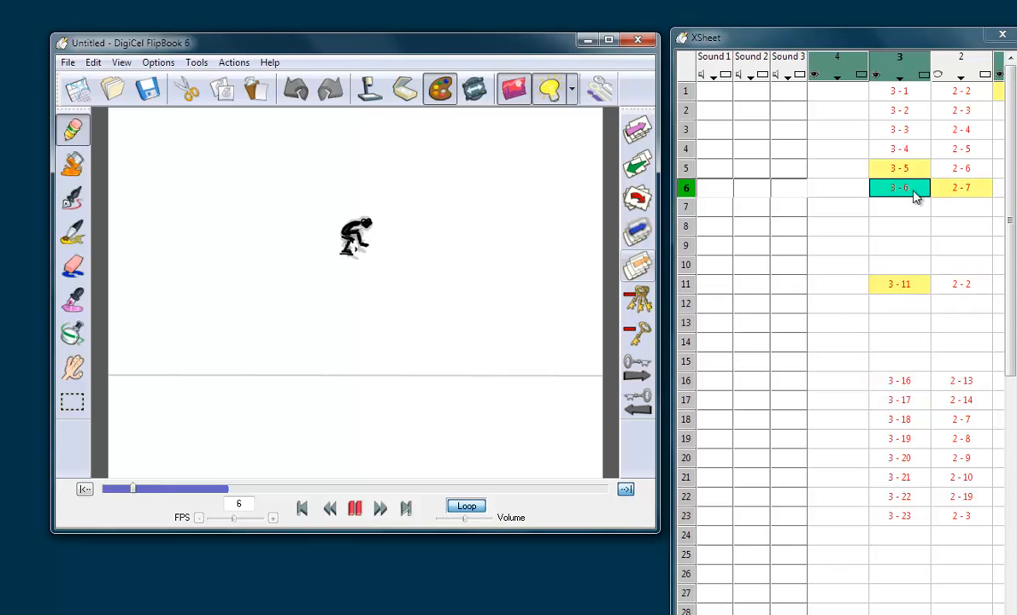
key("Down")
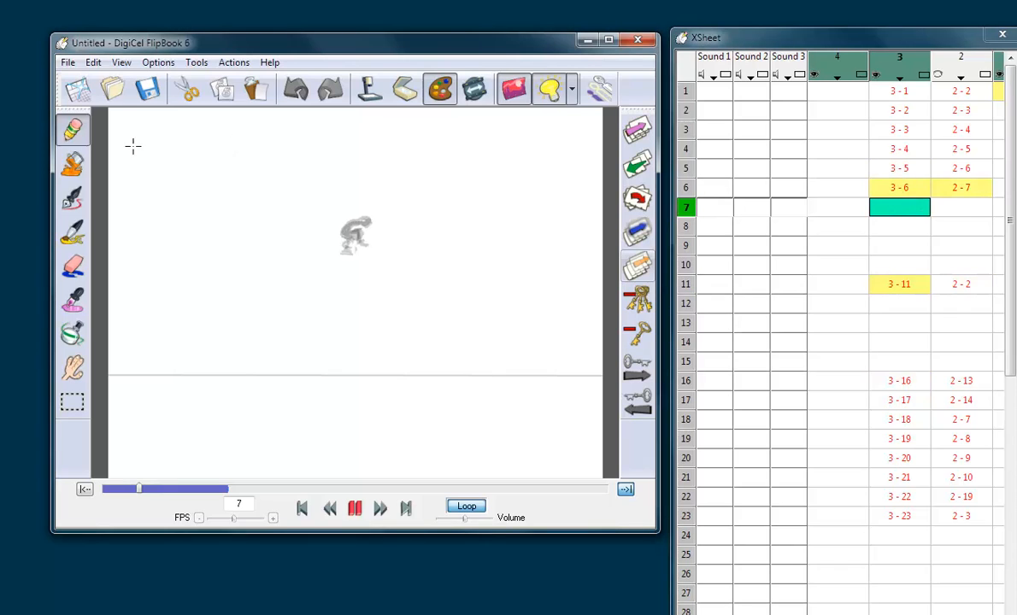
key("Up")
key("Down")
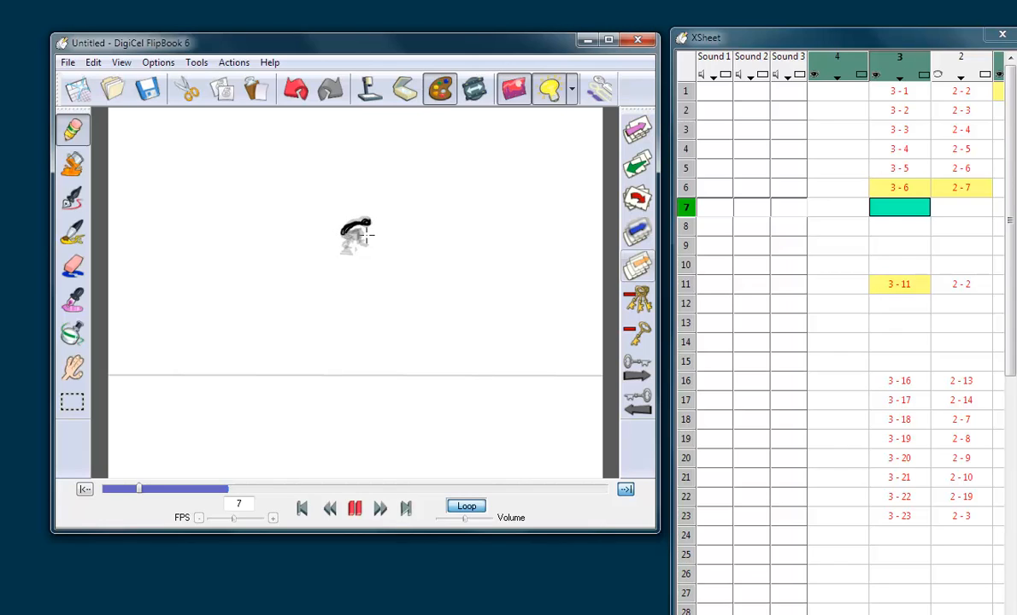
key("Up")
key("Down")
key("Down")
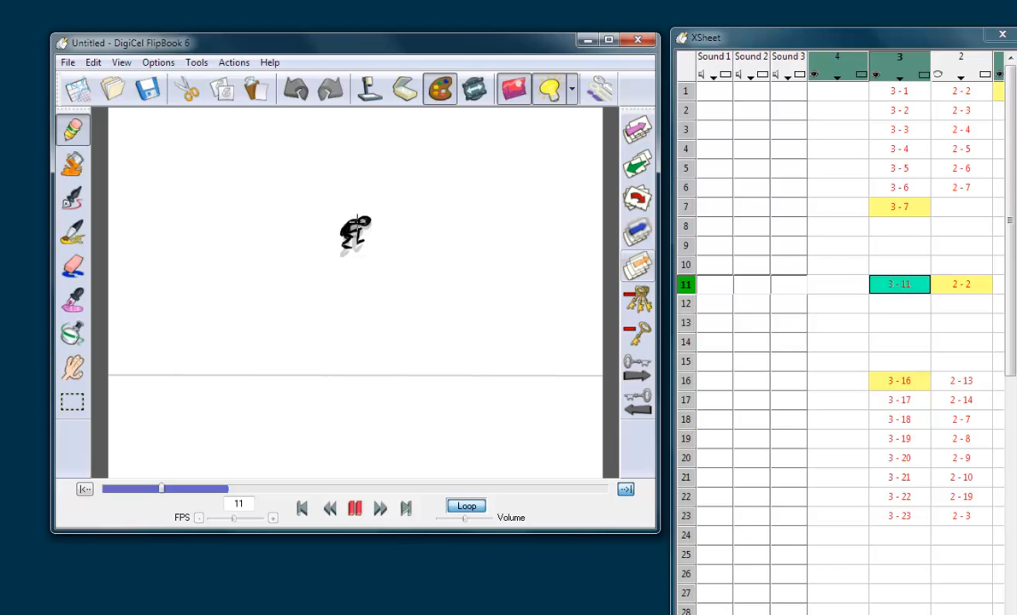
key("Up")
left_click_drag(367, 215, 365, 219)
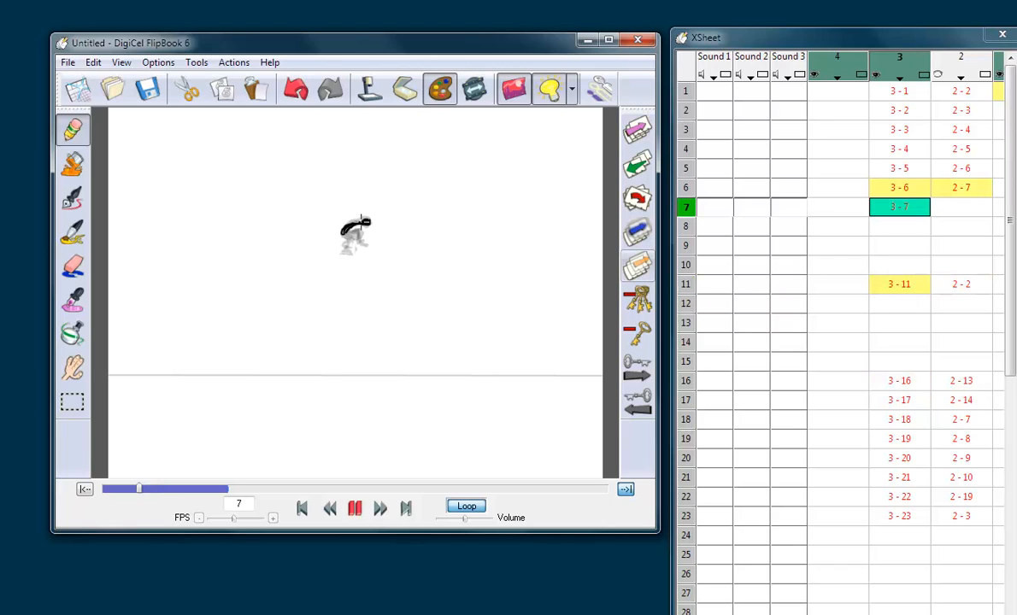
Step: Add the figure's front leg on frame 7 of level 3 and trim its foot with the eraser
key("Up")
key("Down")
key("Down")
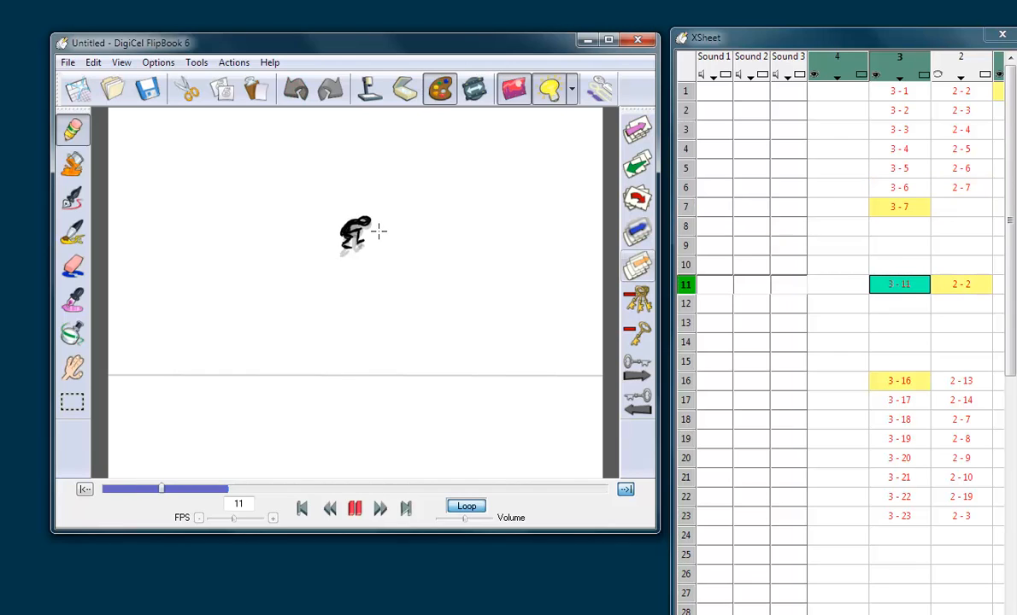
key("Up")
key("Up")
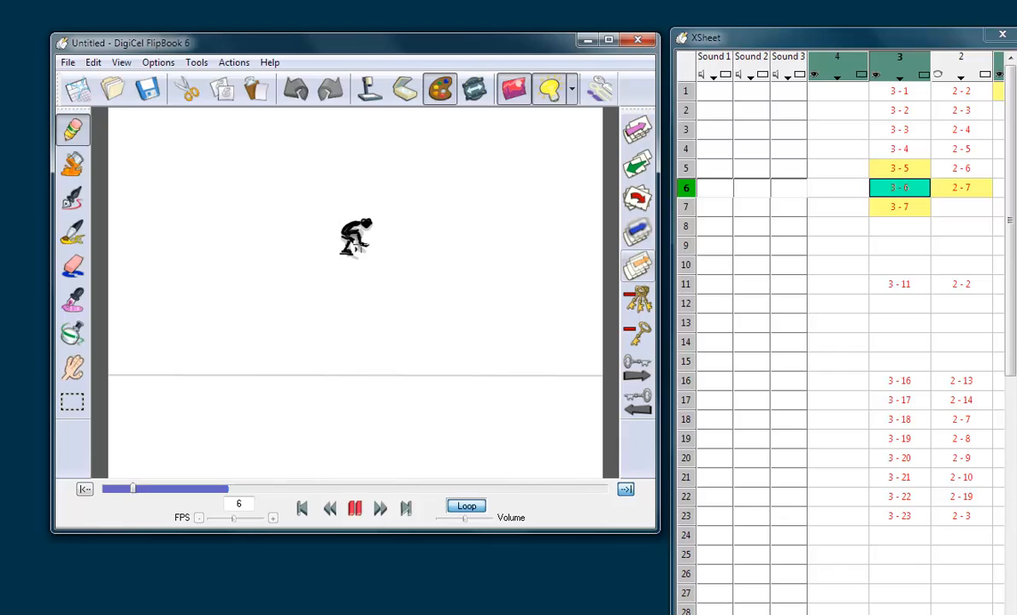
key("Down")
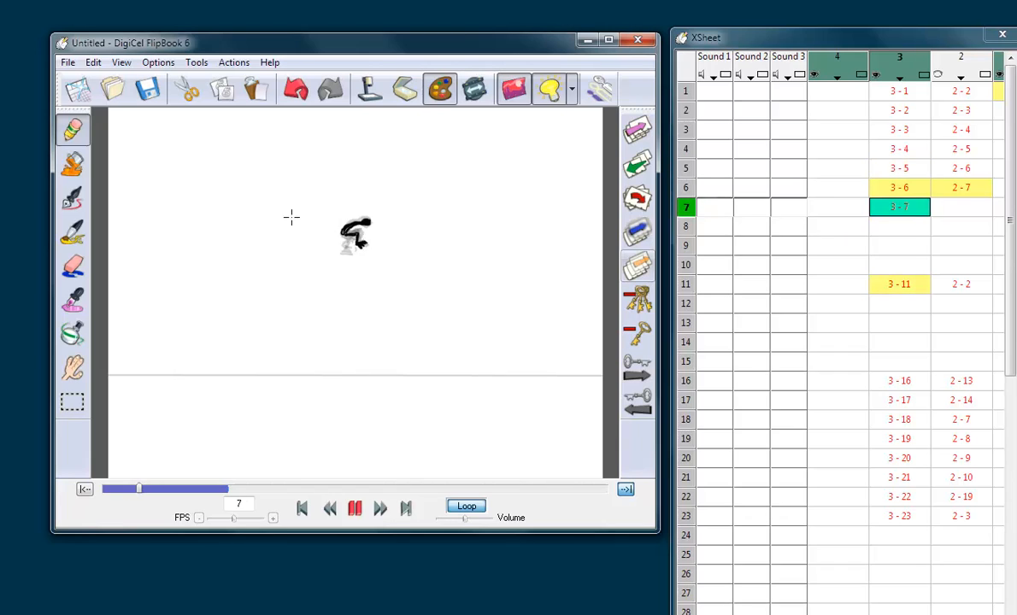
left_click(76, 261)
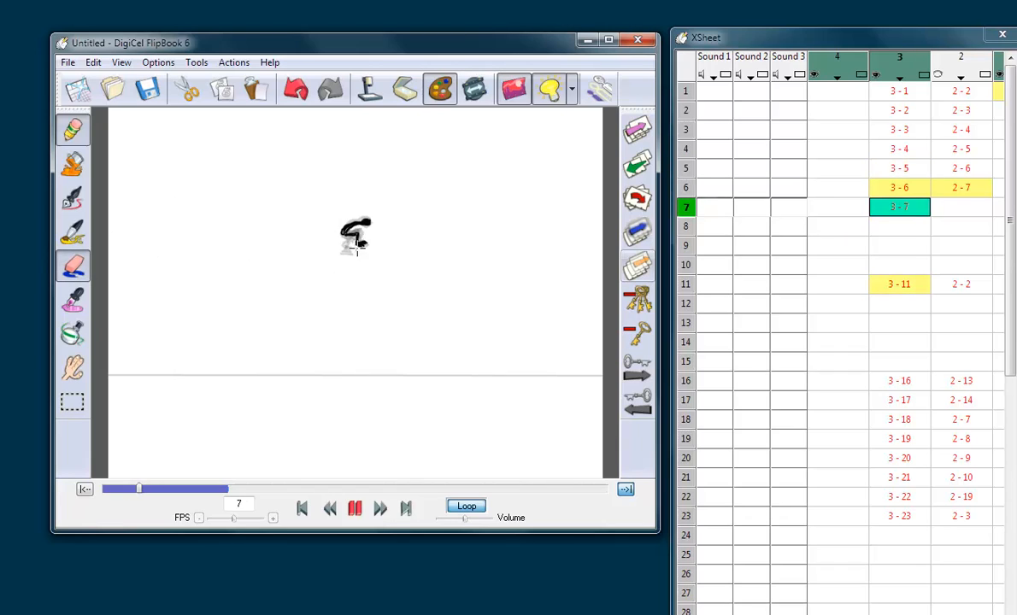
left_click(78, 263)
Step: Draw the figure's rear leg on frame 7 of level 3, flipping against frames 6 and 11
key("Up")
key("Down")
key("Down")
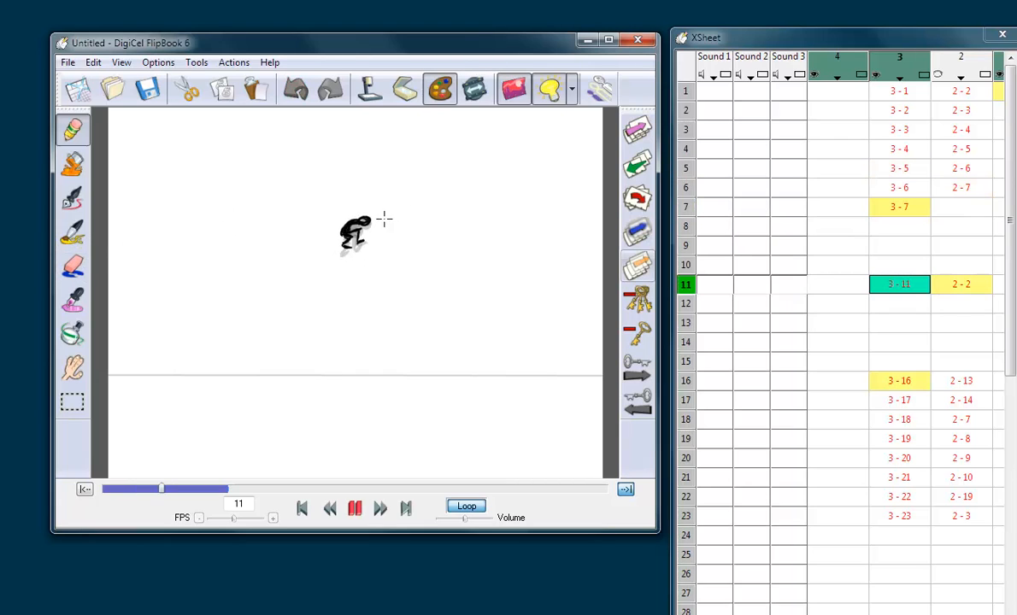
key("Up")
key("Up")
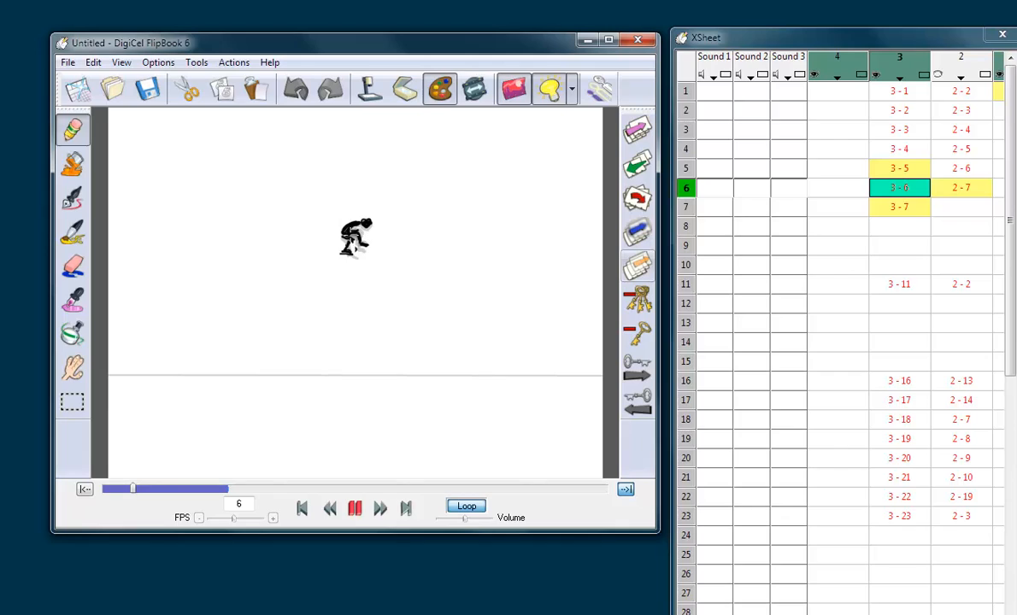
key("Down")
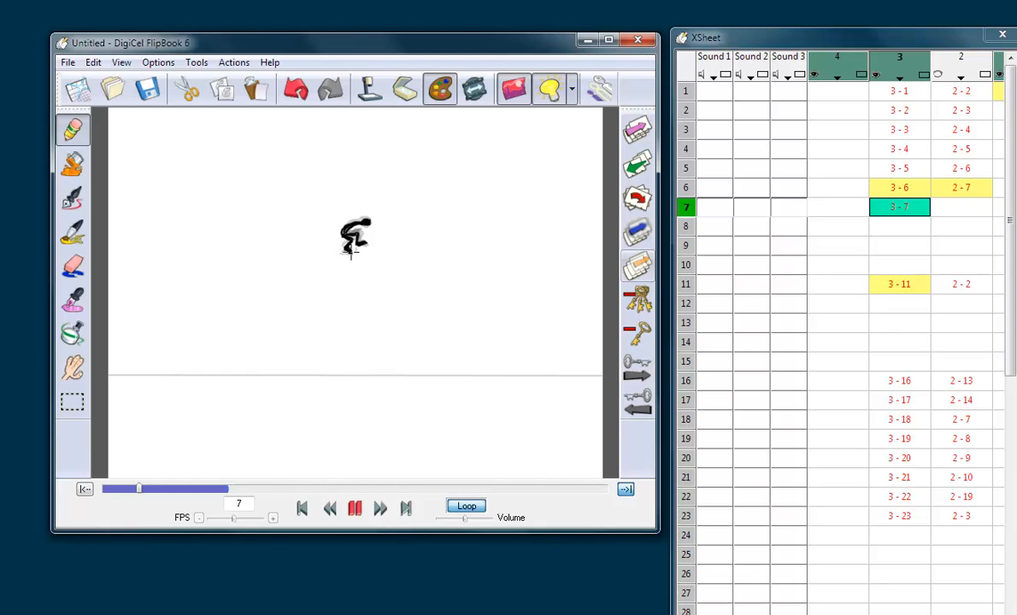
Step: Flip through the level 3 drawings around frame 7 to check the motion into the apex pose
key("Up")
key("Up")
key("Down")
key("Down")
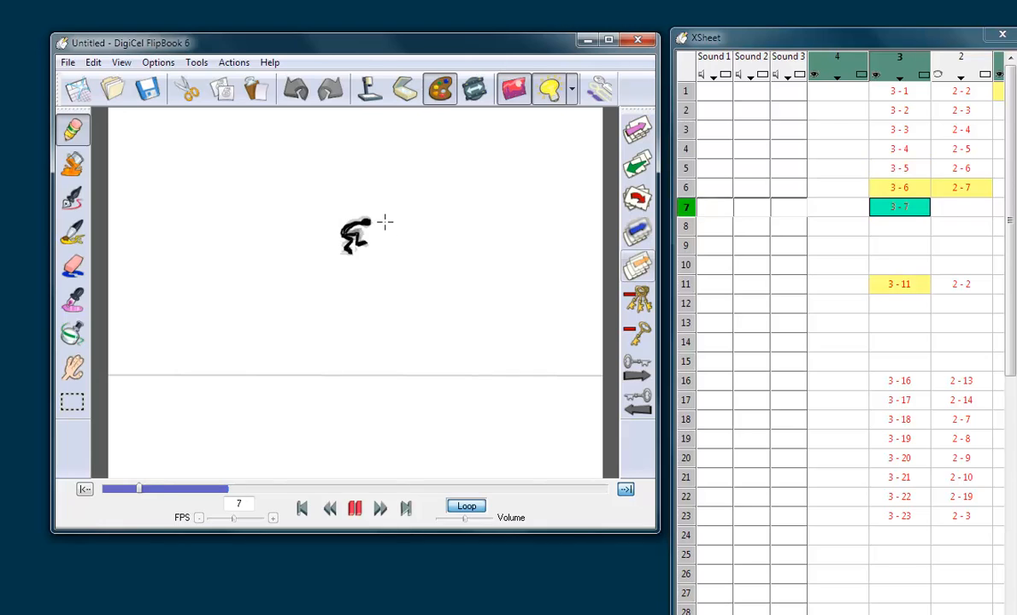
key("Down")
key("Down")
key("Down")
key("Down")
key("Up")
key("Up")
key("Up")
key("Up")
key("Up")
key("Up")
key("Up")
key("Up")
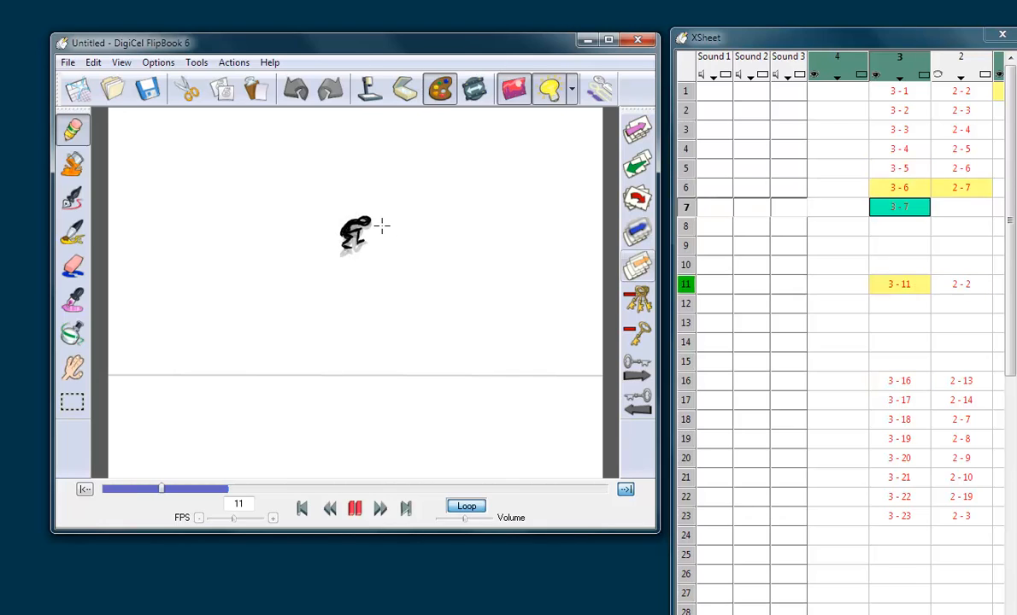
key("Down")
key("Down")
key("Down")
key("Down")
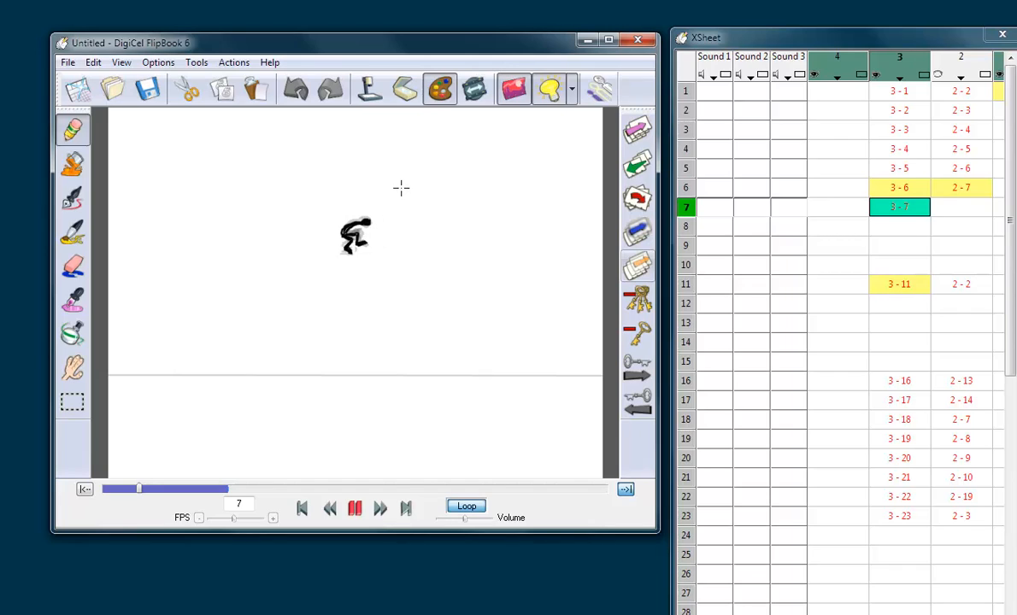
Step: Sketch a curve beside the figure on frame 7 of level 3 and draw a more tucked in-between on frame 8
mouse_move(407, 212)
left_mouse_down()
mouse_move(409, 228)
mouse_move(412, 206)
left_mouse_up()
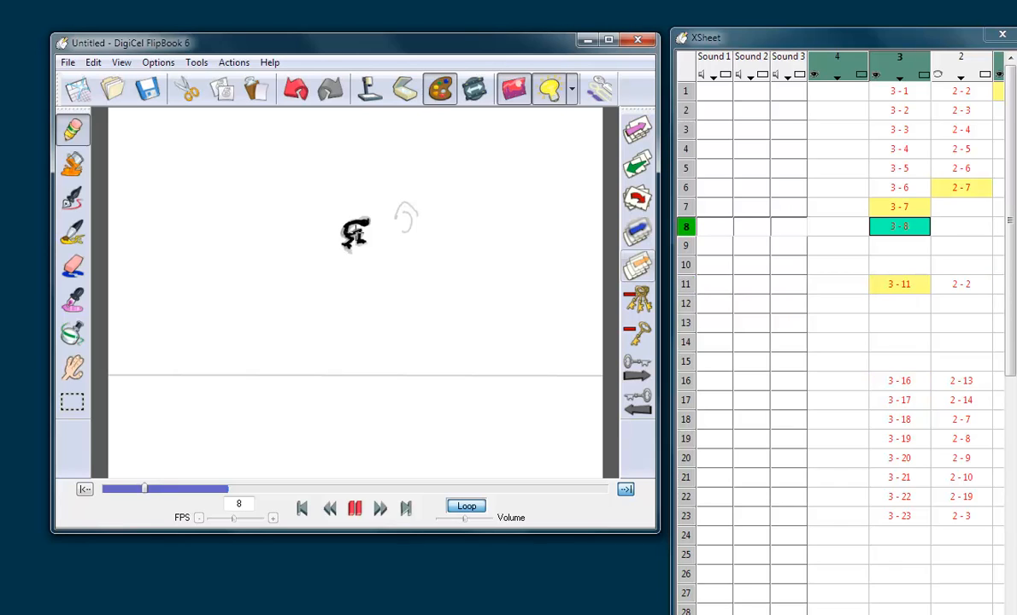
left_click_drag(353, 221, 362, 221)
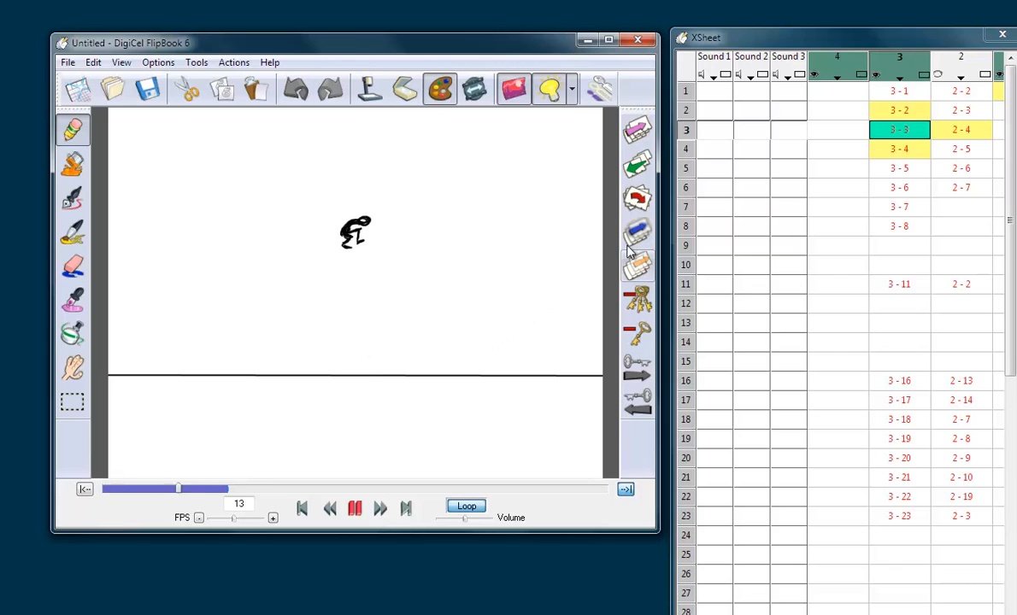
left_click(894, 132)
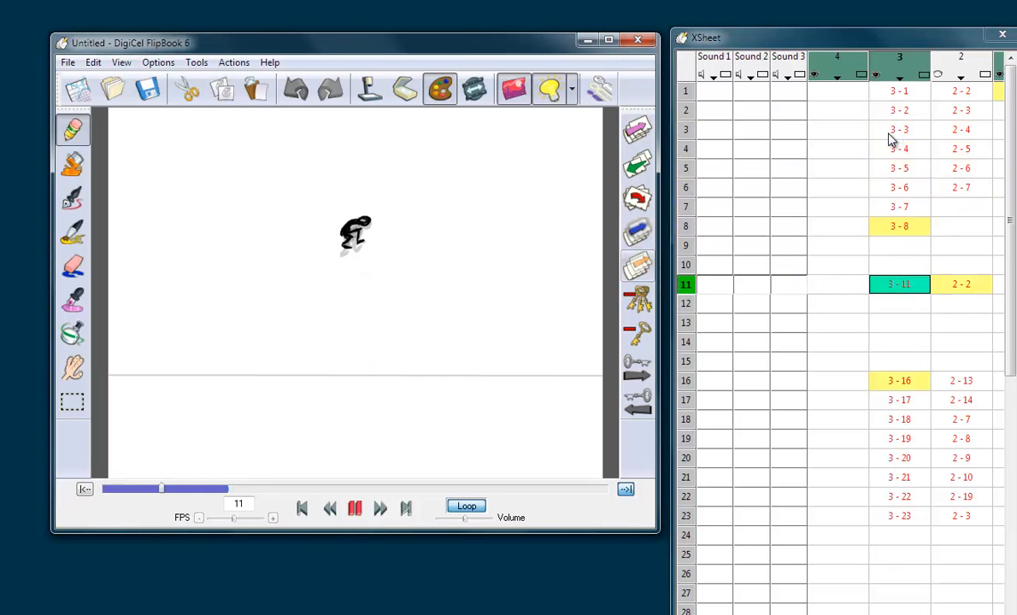